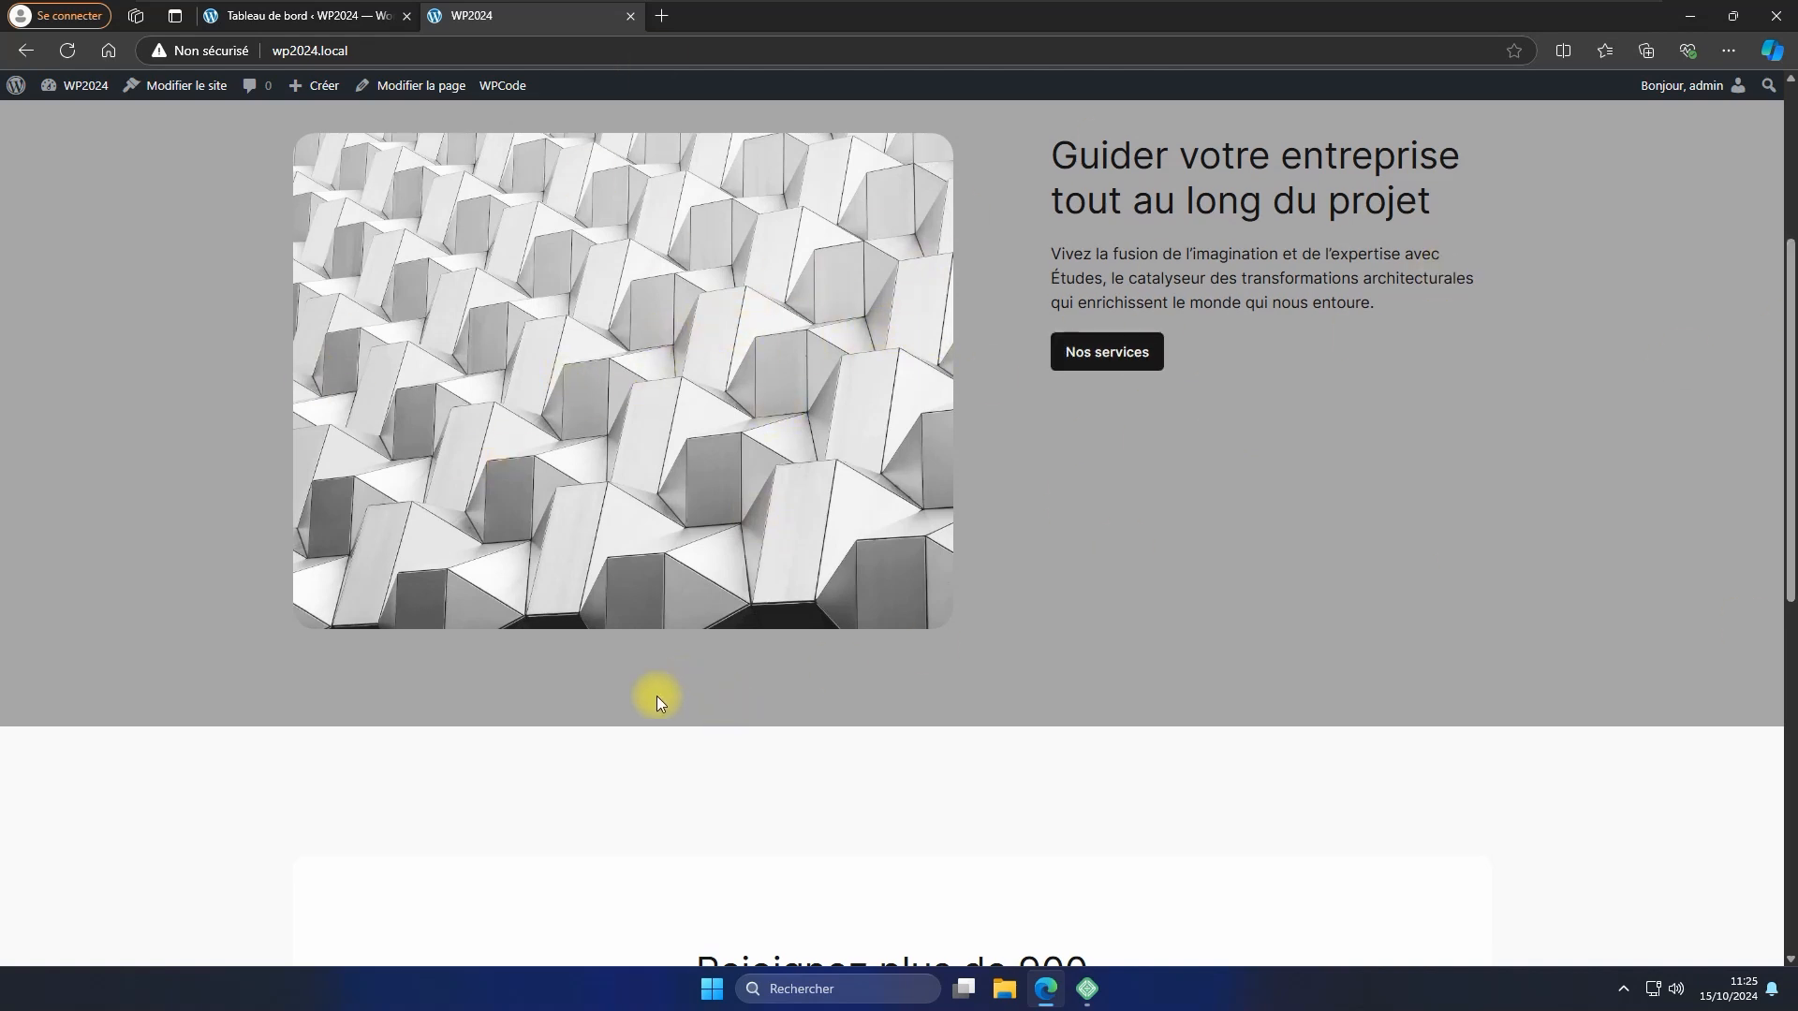
# Examine the home page's section about guiding a business through its project and its subscriber sign-up section.
pyautogui.scroll(4, 1092, 669)
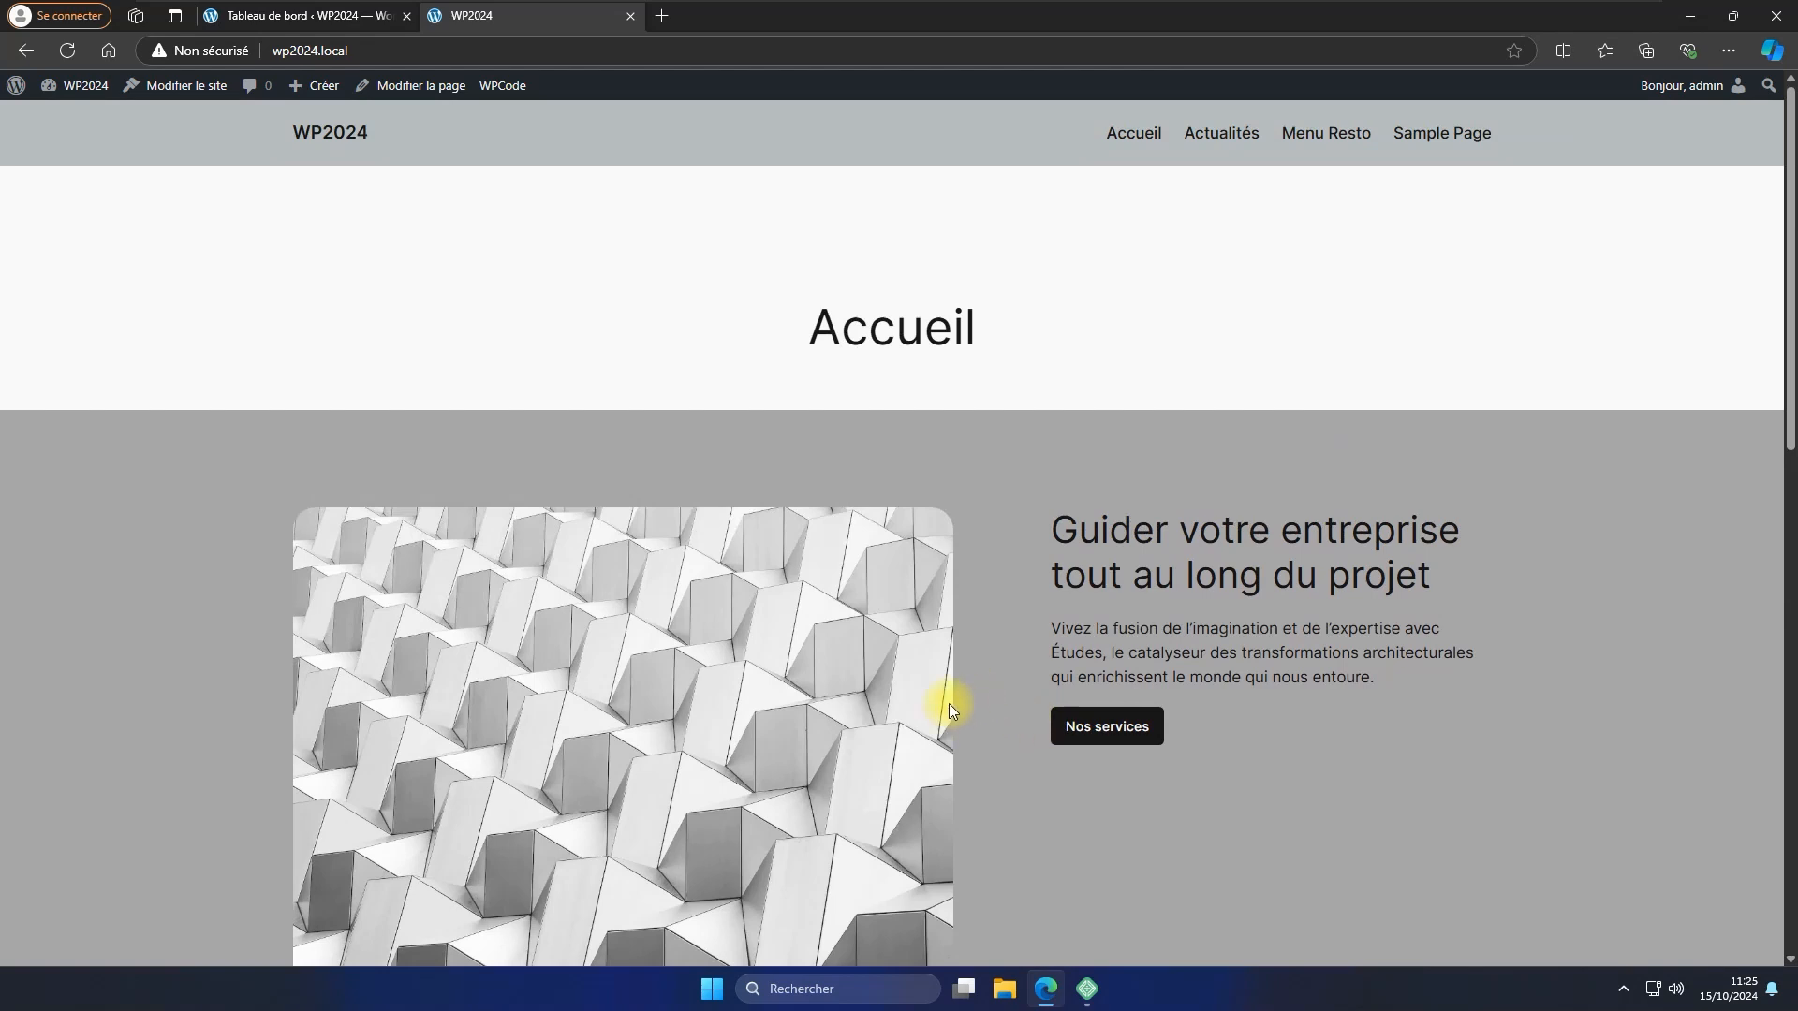
pyautogui.scroll(-4, 948, 704)
pyautogui.scroll(2, 1177, 745)
pyautogui.scroll(1, 1146, 766)
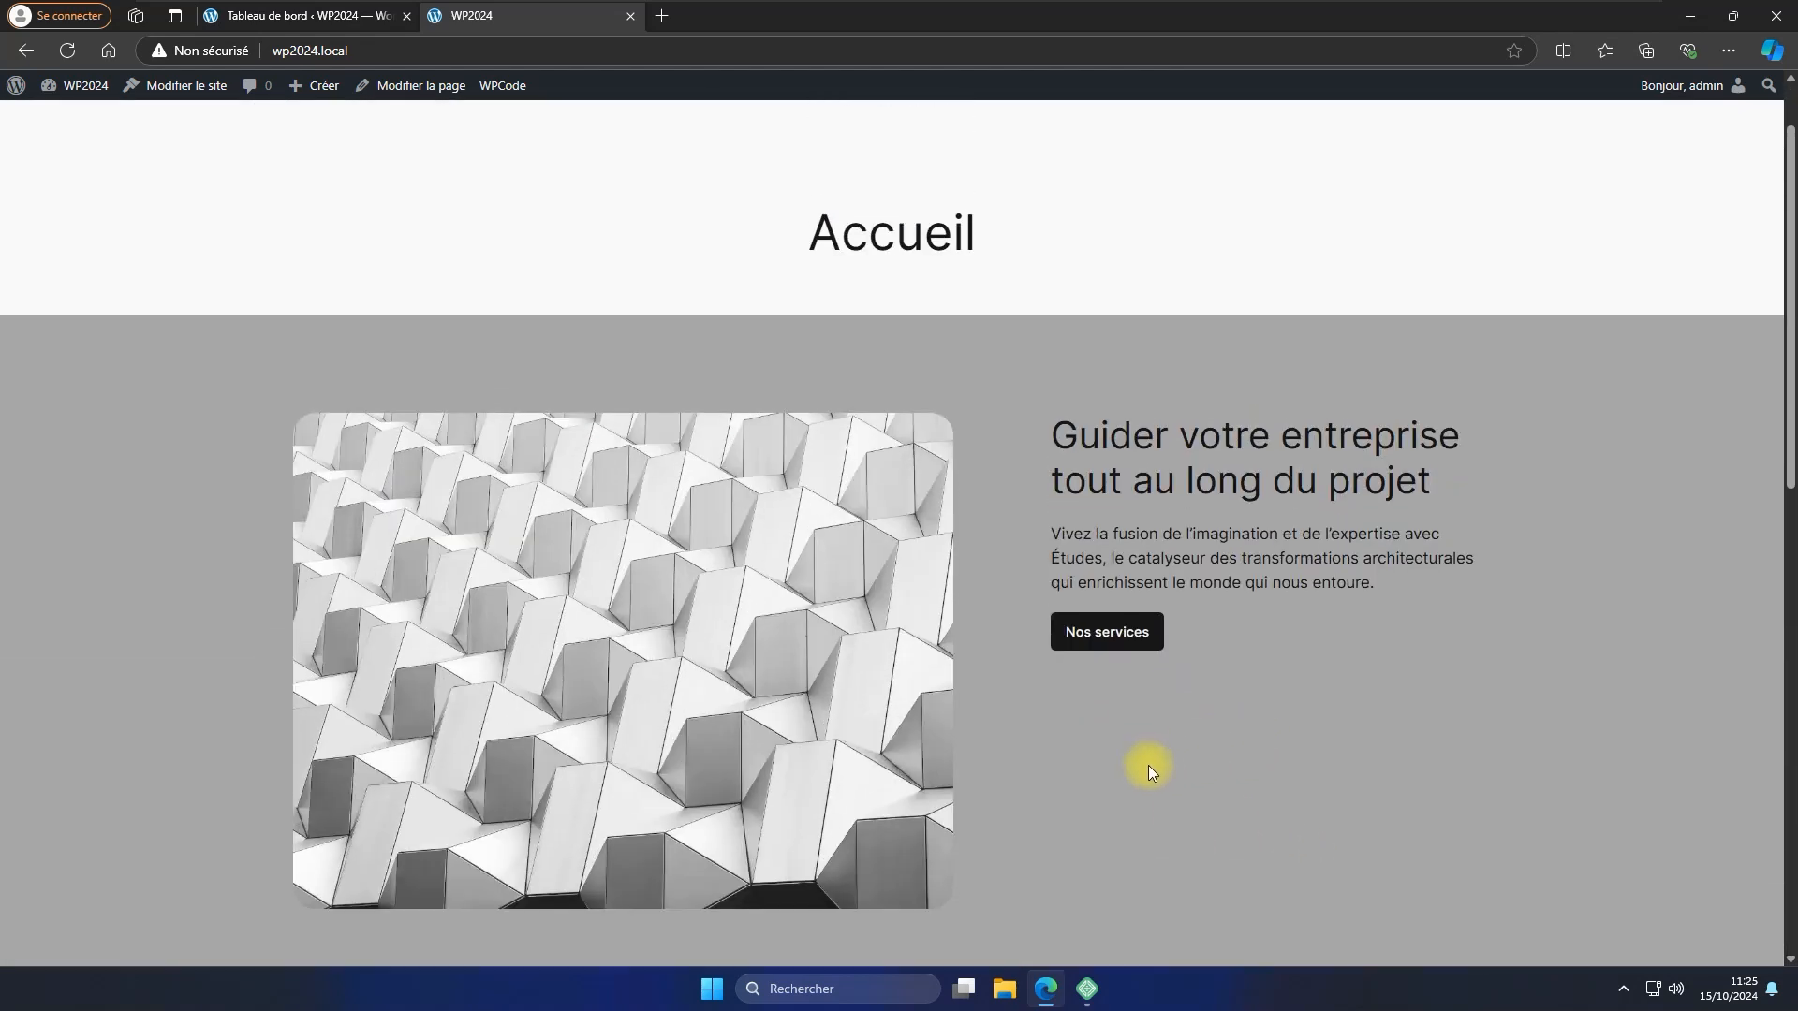
pyautogui.scroll(-1, 1154, 757)
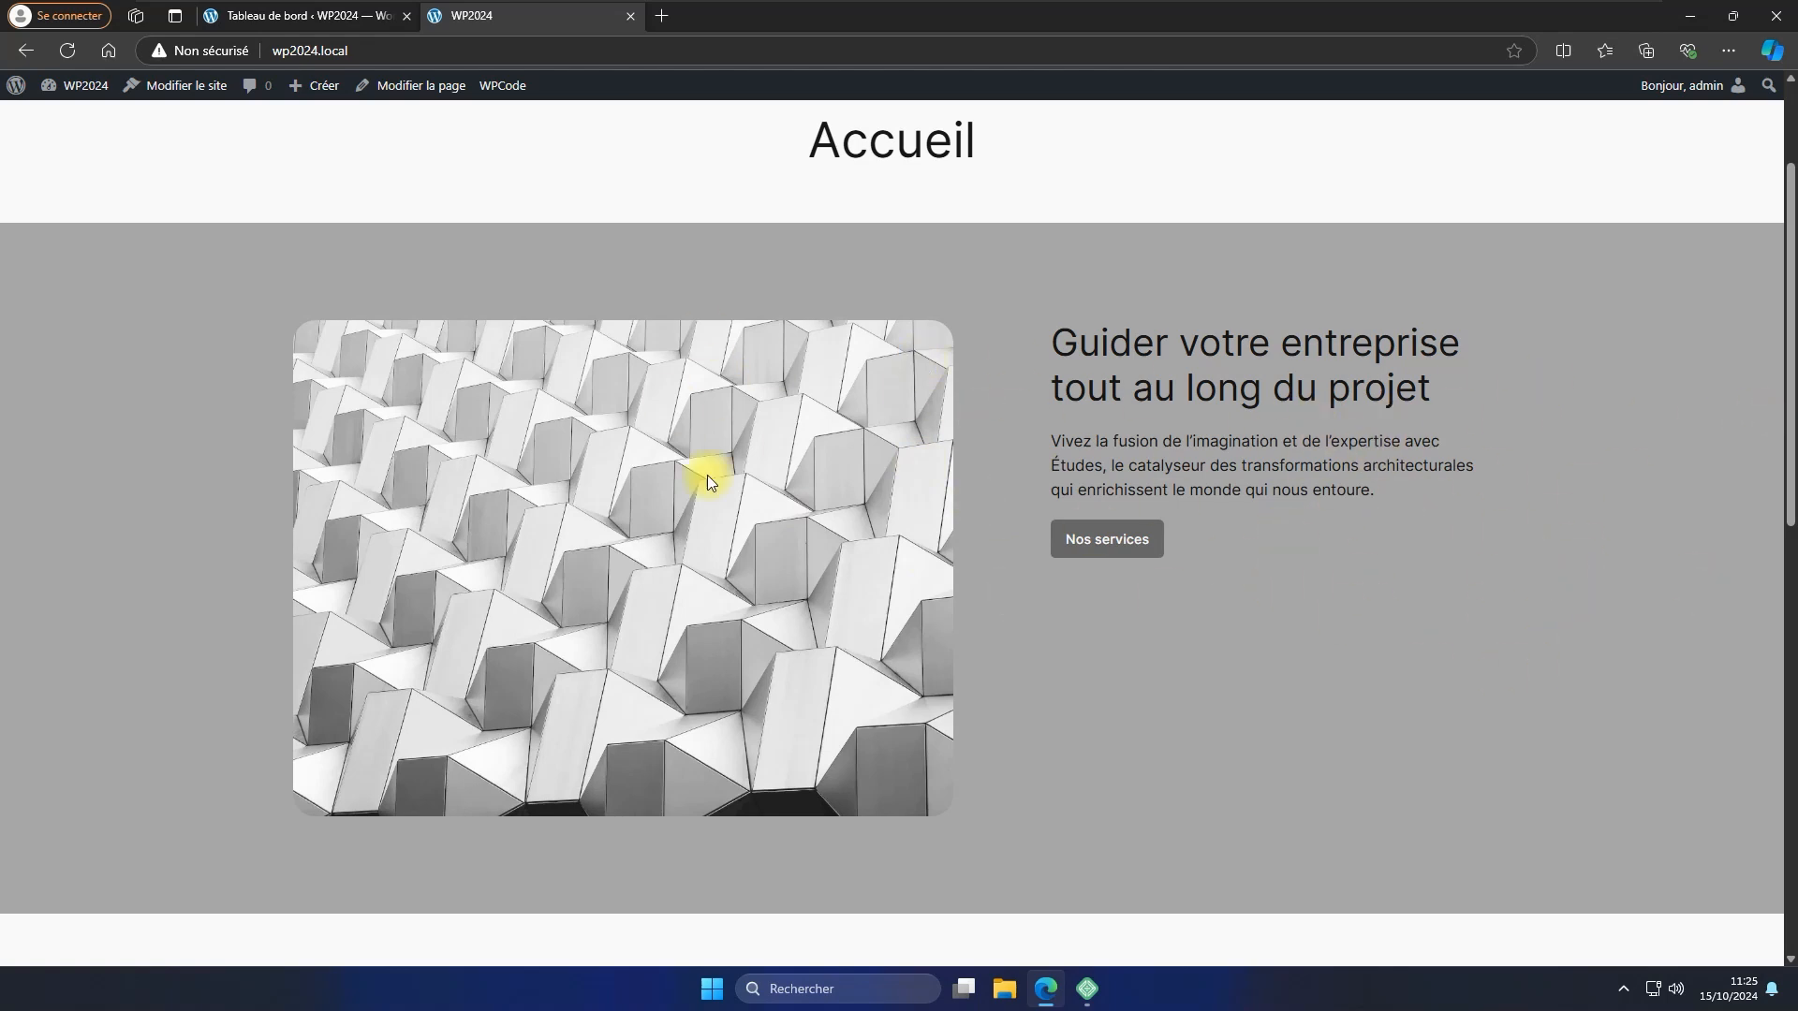
pyautogui.scroll(-6, 770, 546)
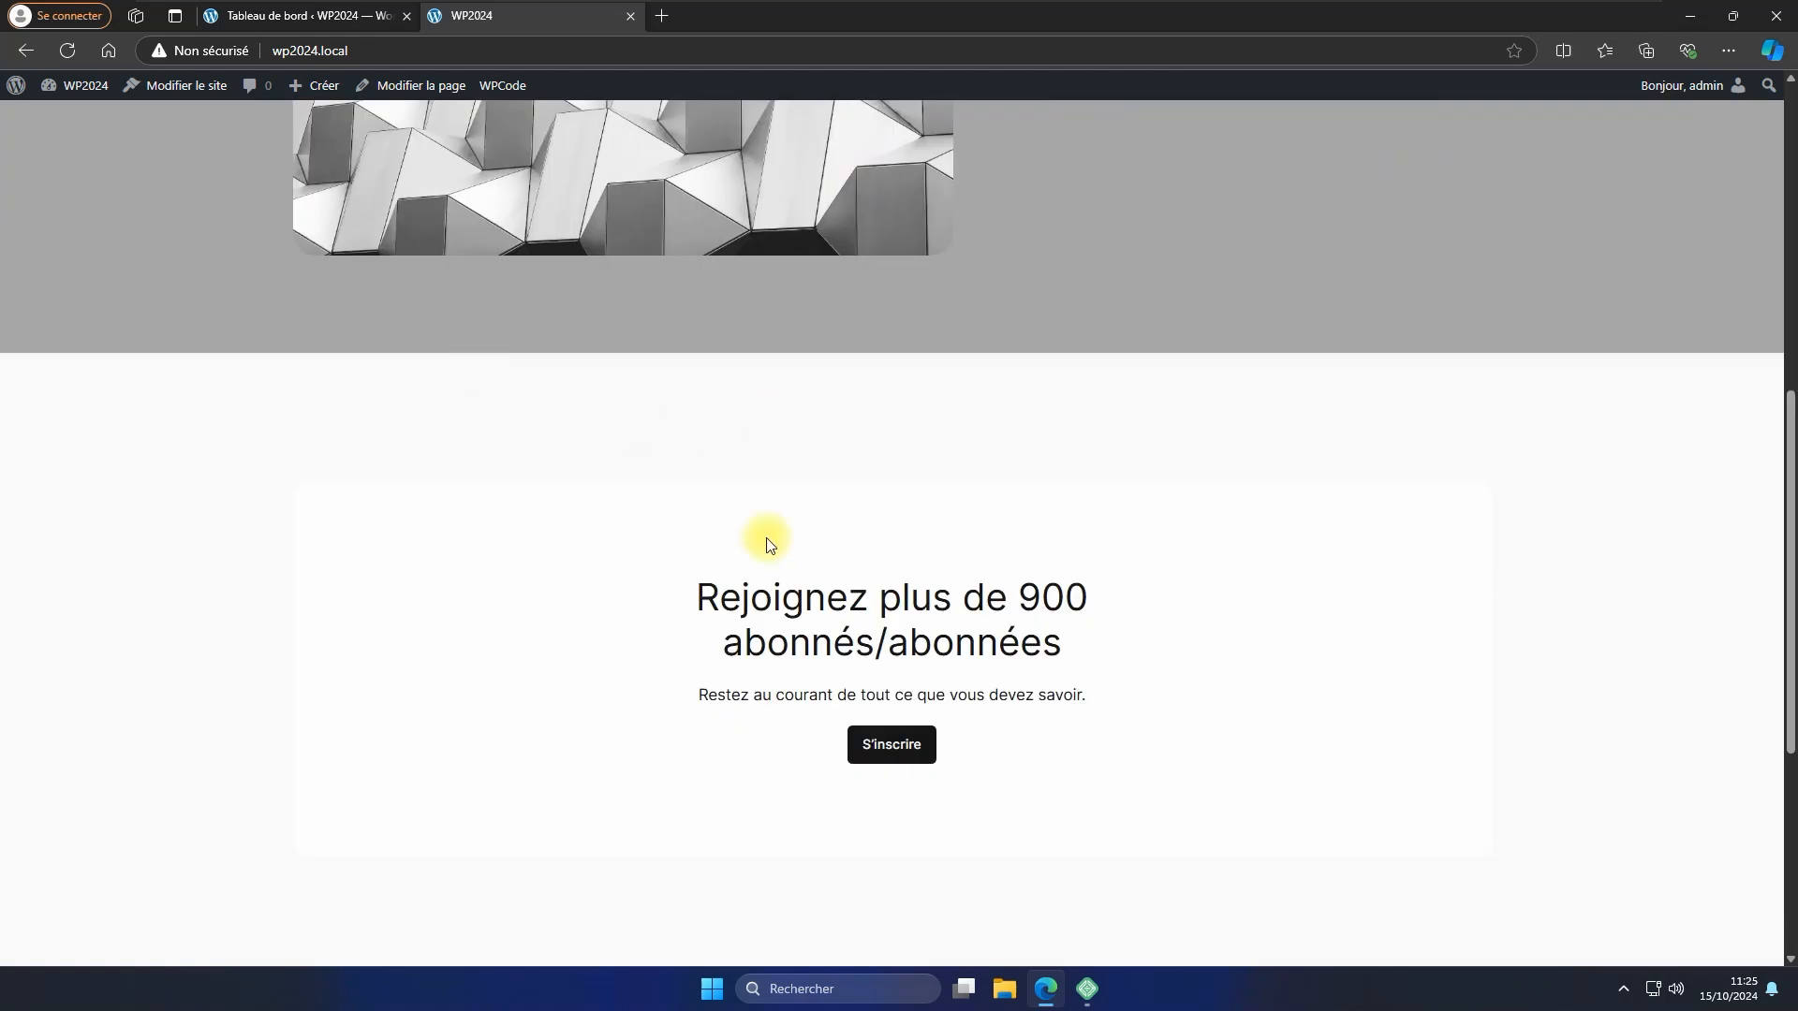
pyautogui.scroll(3, 770, 545)
pyautogui.scroll(3, 1005, 622)
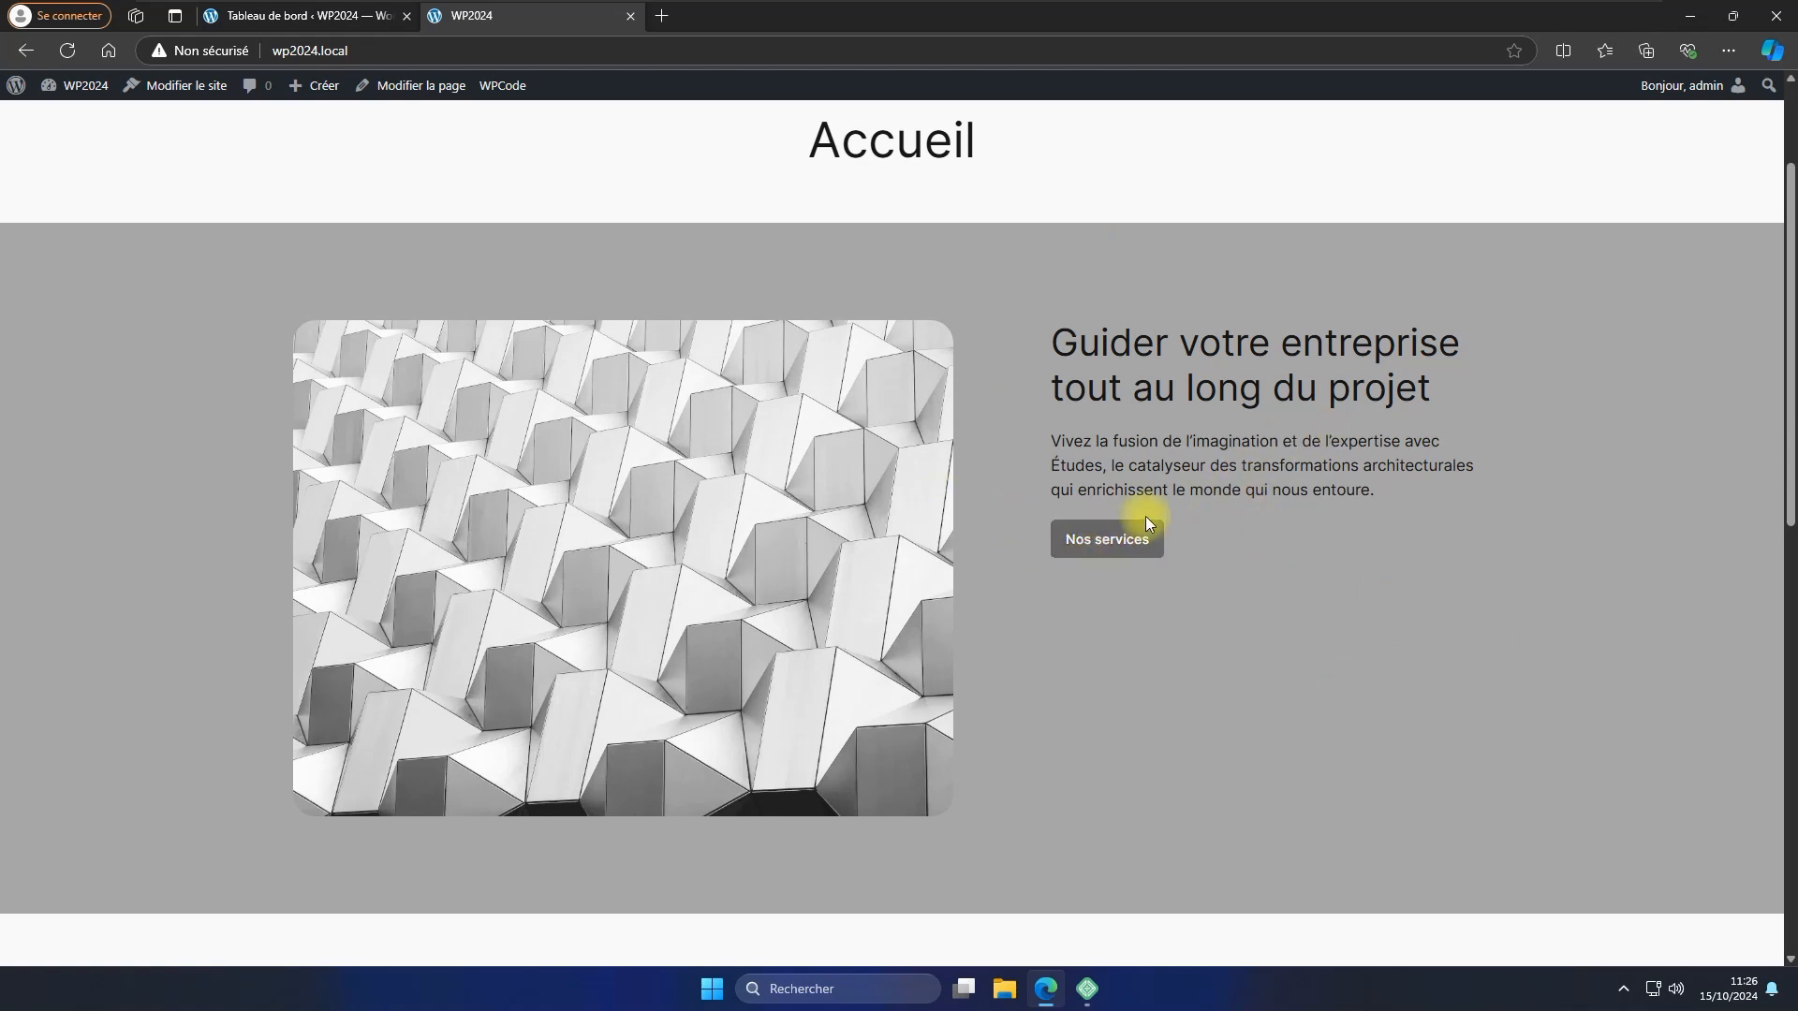
pyautogui.scroll(2, 1165, 547)
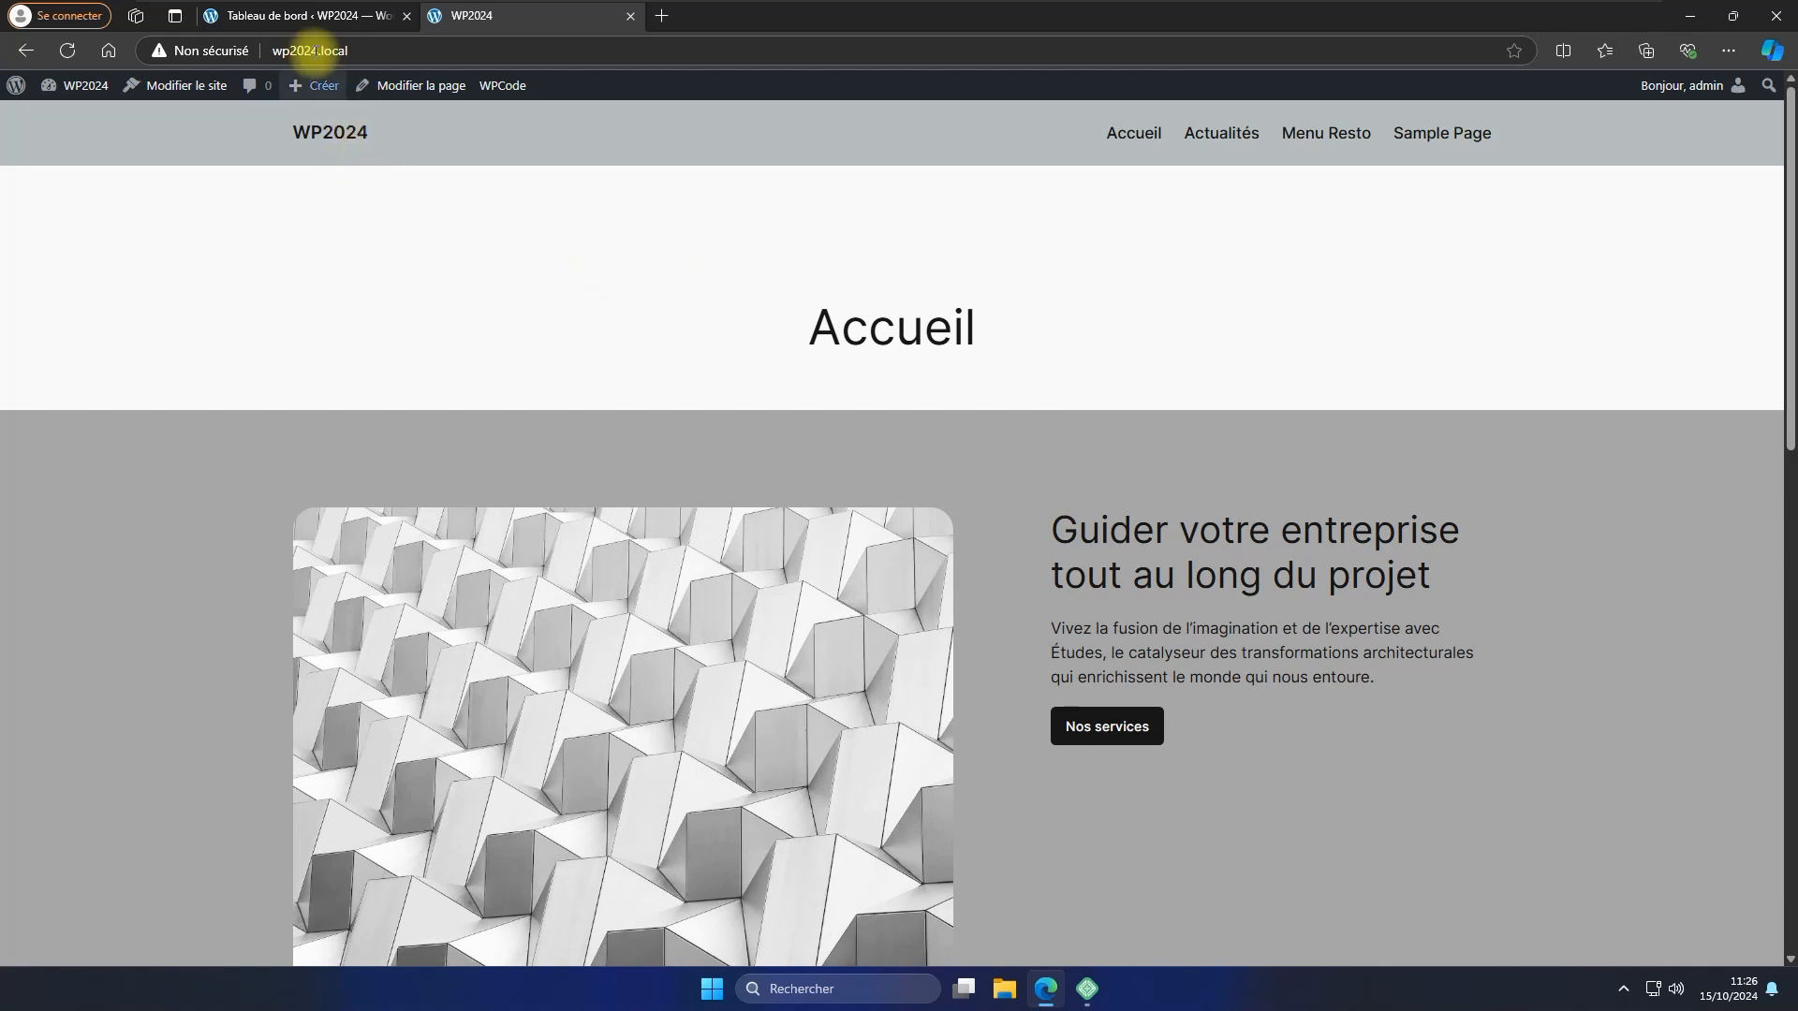
# Switch to the WordPress dashboard and open the Accueil page for editing with its block list view displayed.
pyautogui.click(318, 16)
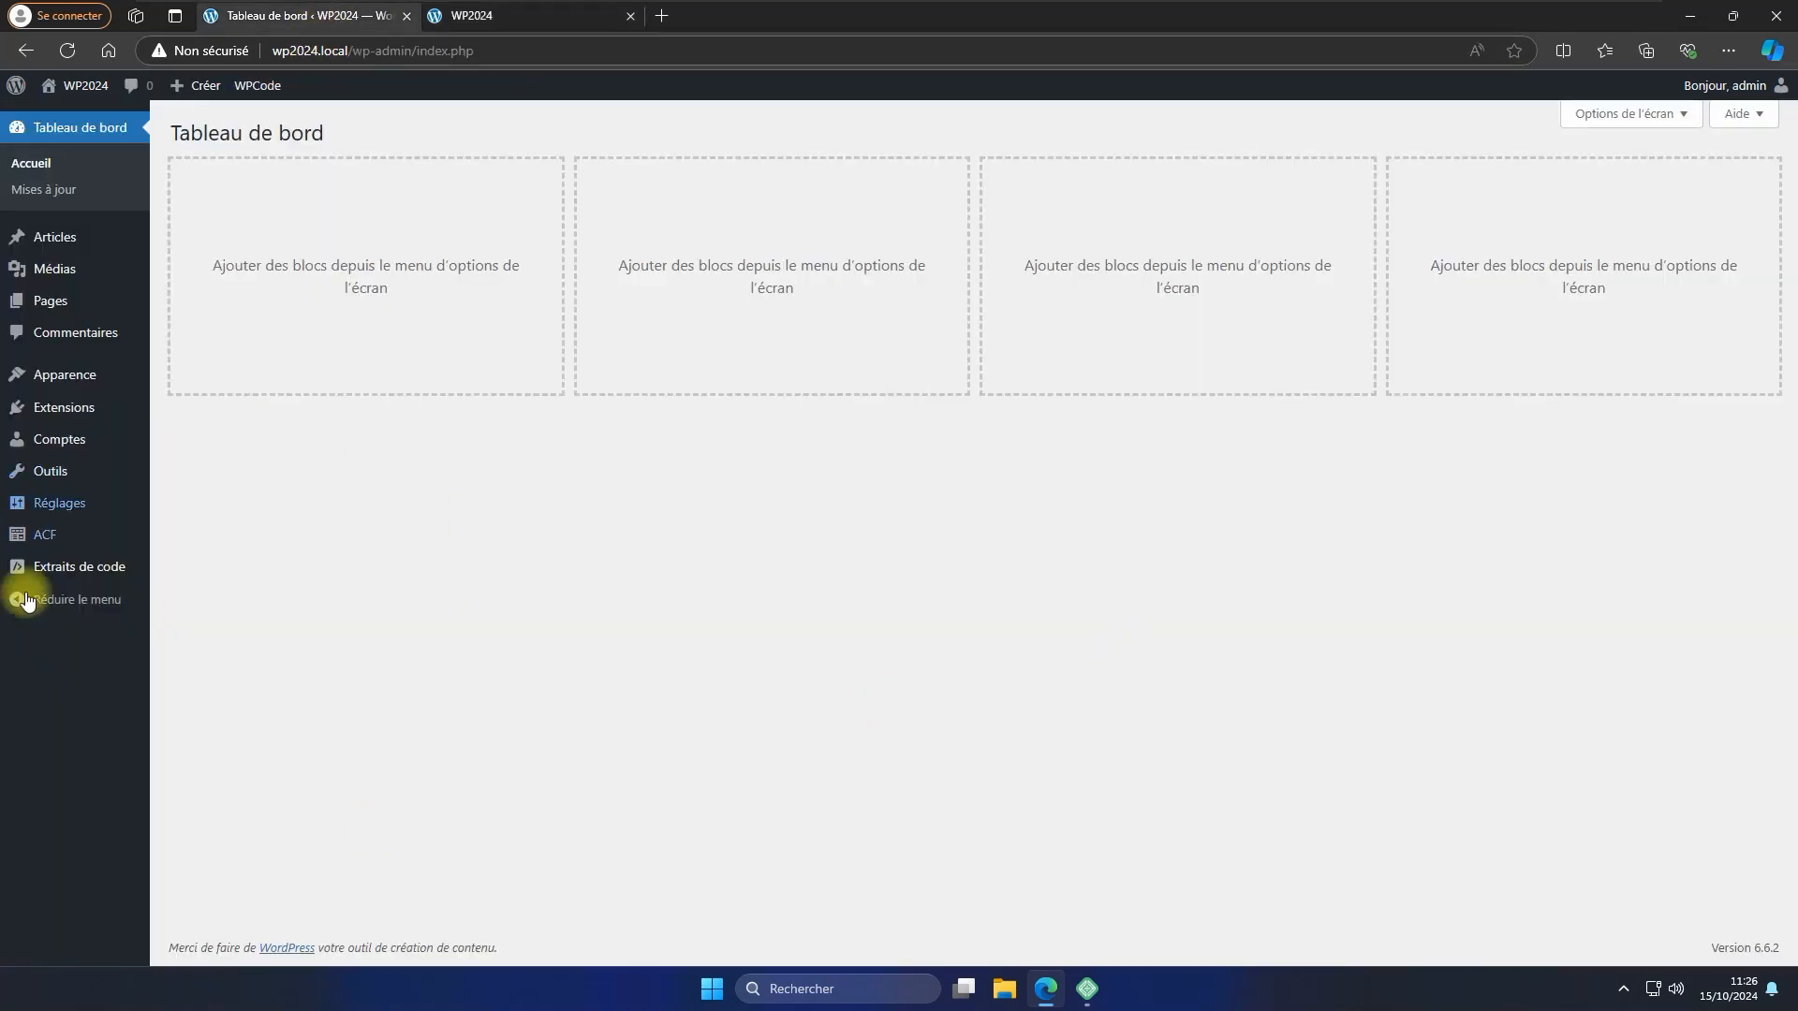
pyautogui.click(77, 375)
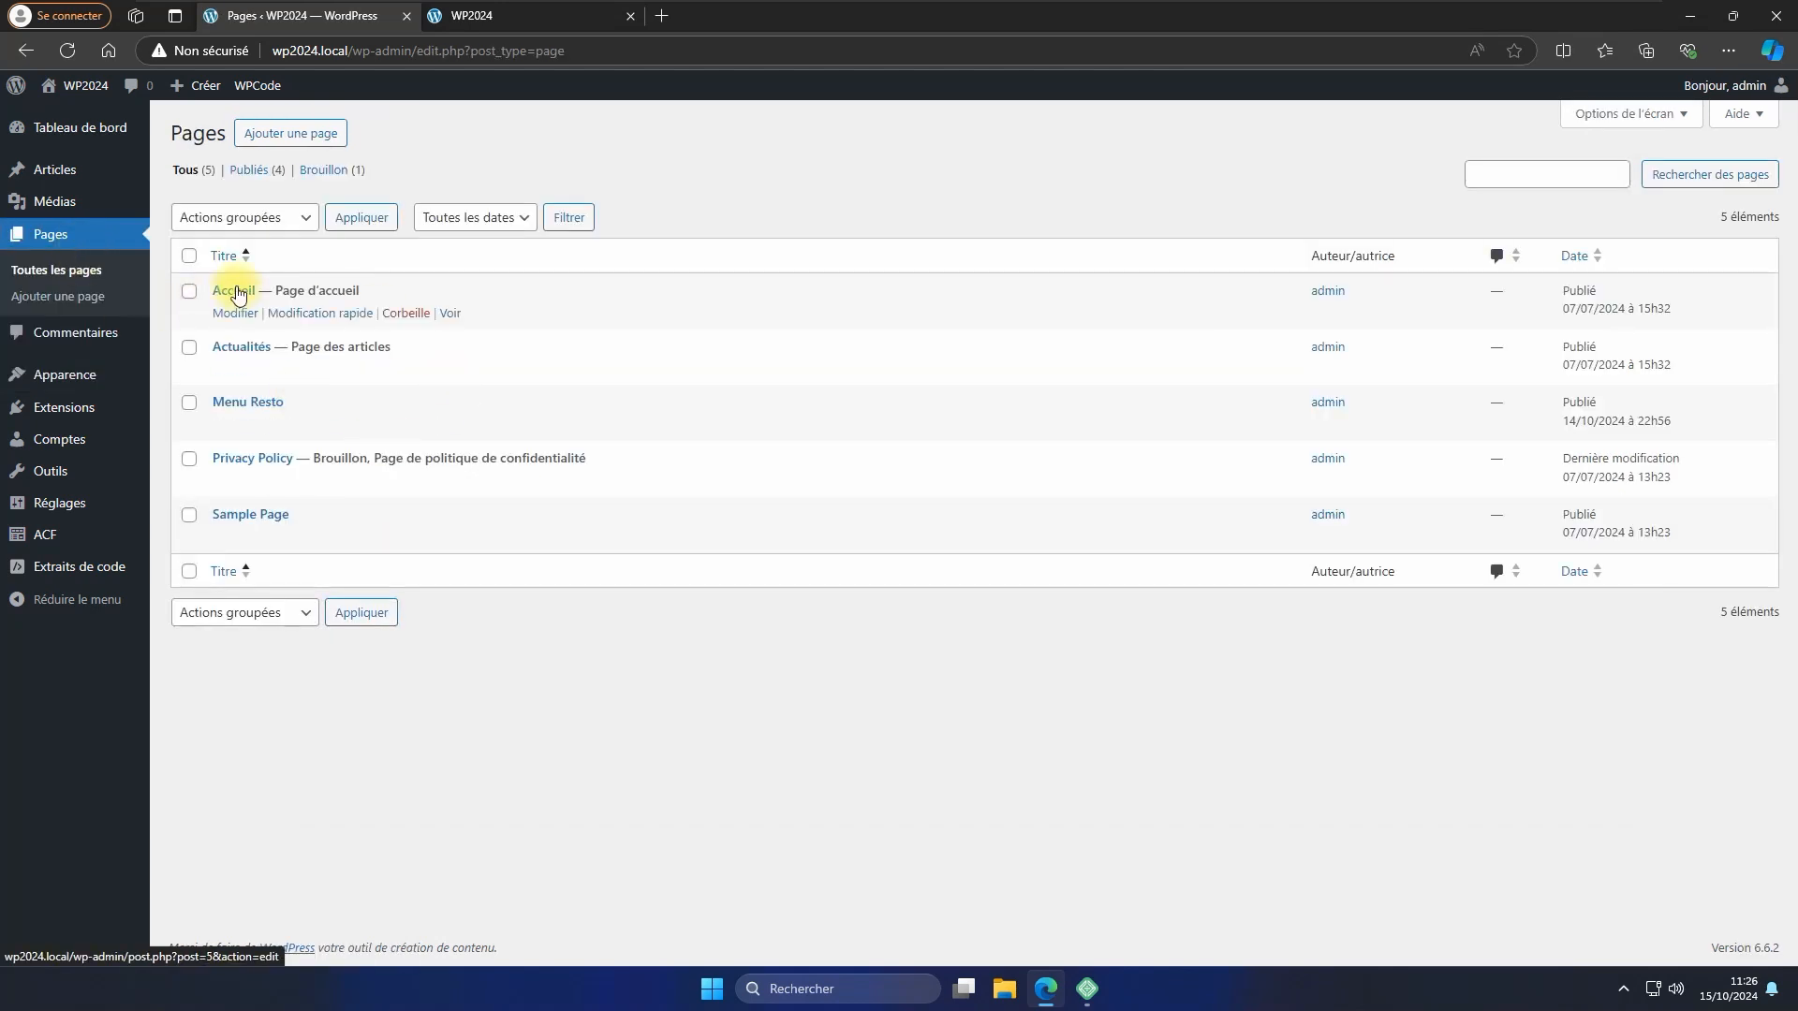
pyautogui.click(235, 291)
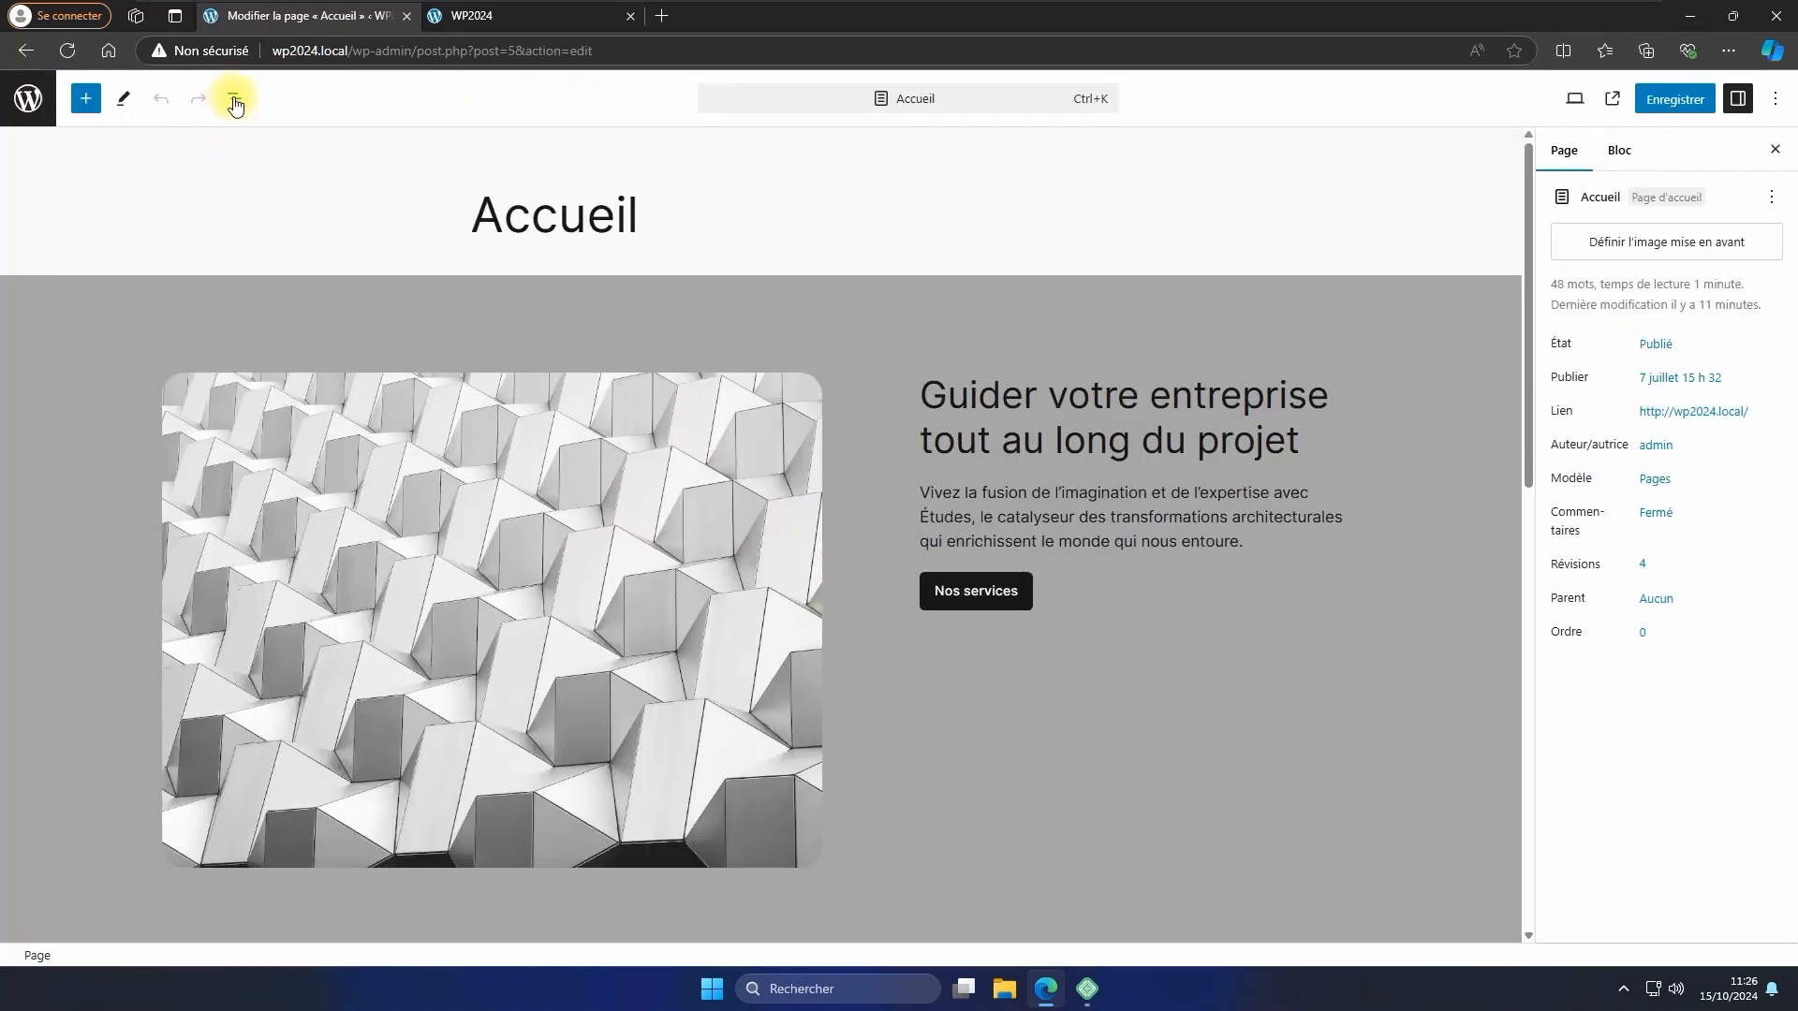
pyautogui.click(236, 97)
# Create a non-synchronised pattern named "GR Simple" from the first Groupe block, containing the image and the "Nos services" button.
pyautogui.click(75, 191)
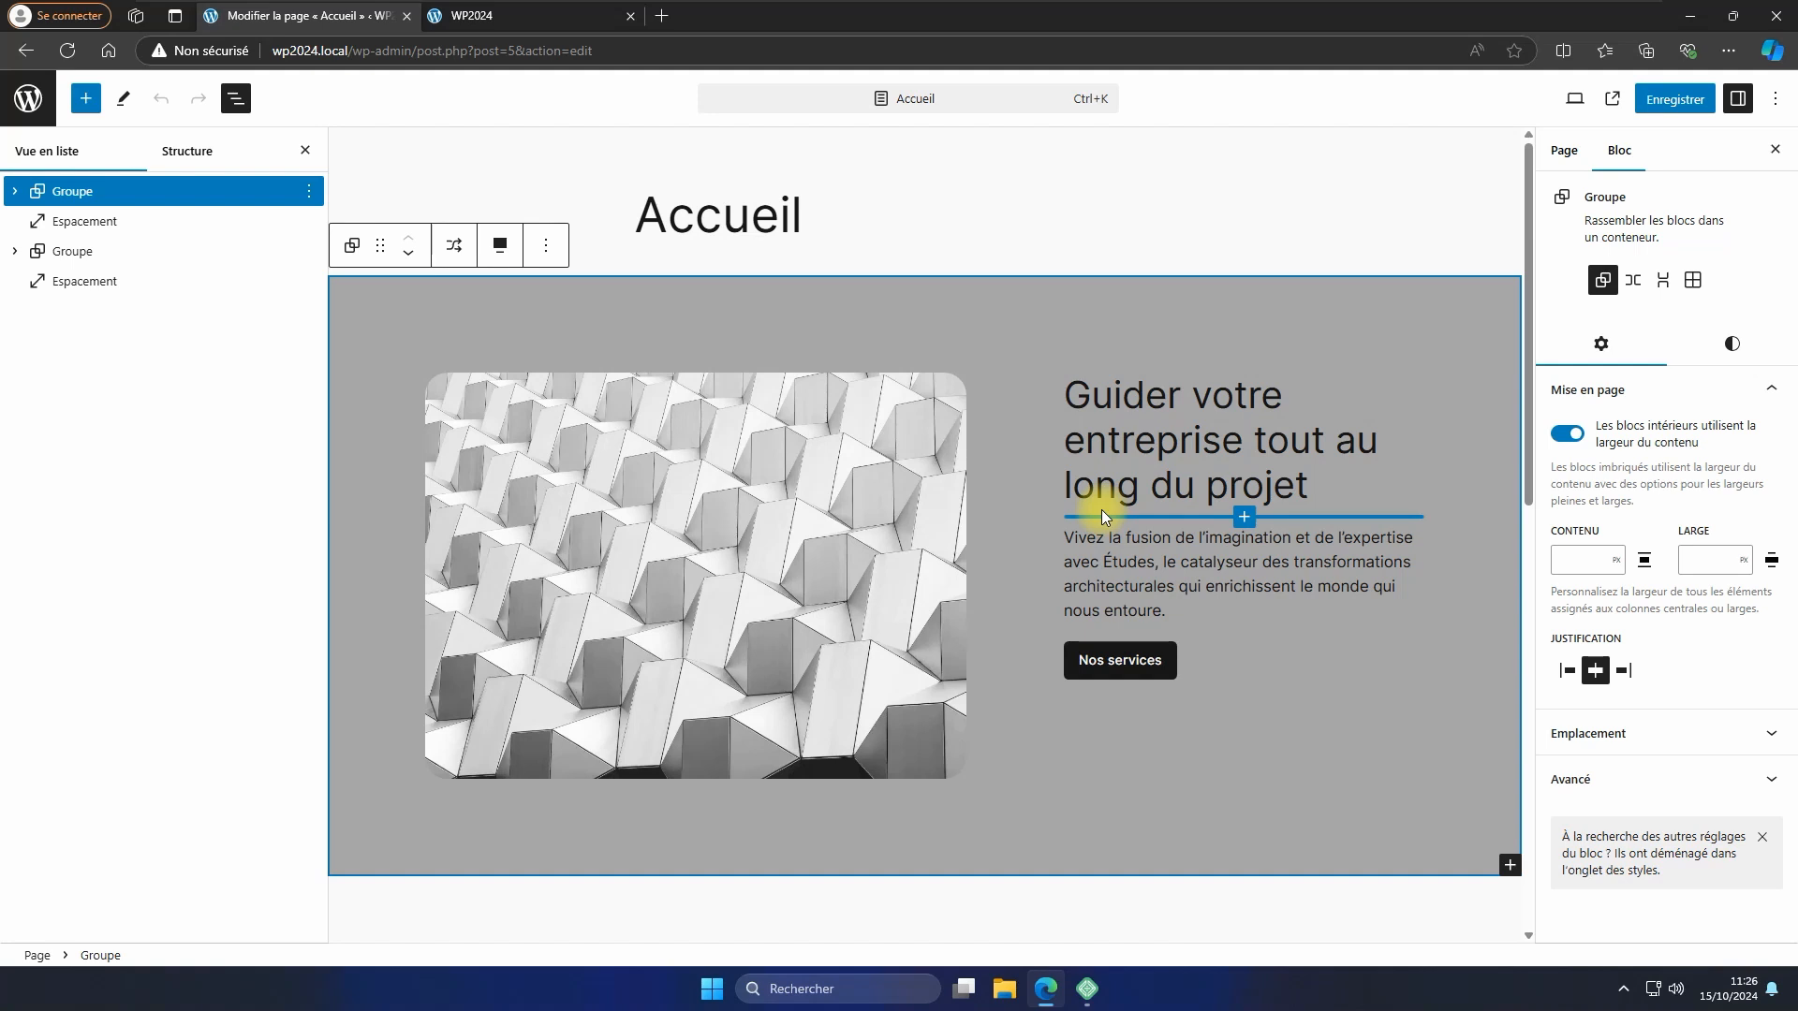
pyautogui.click(309, 191)
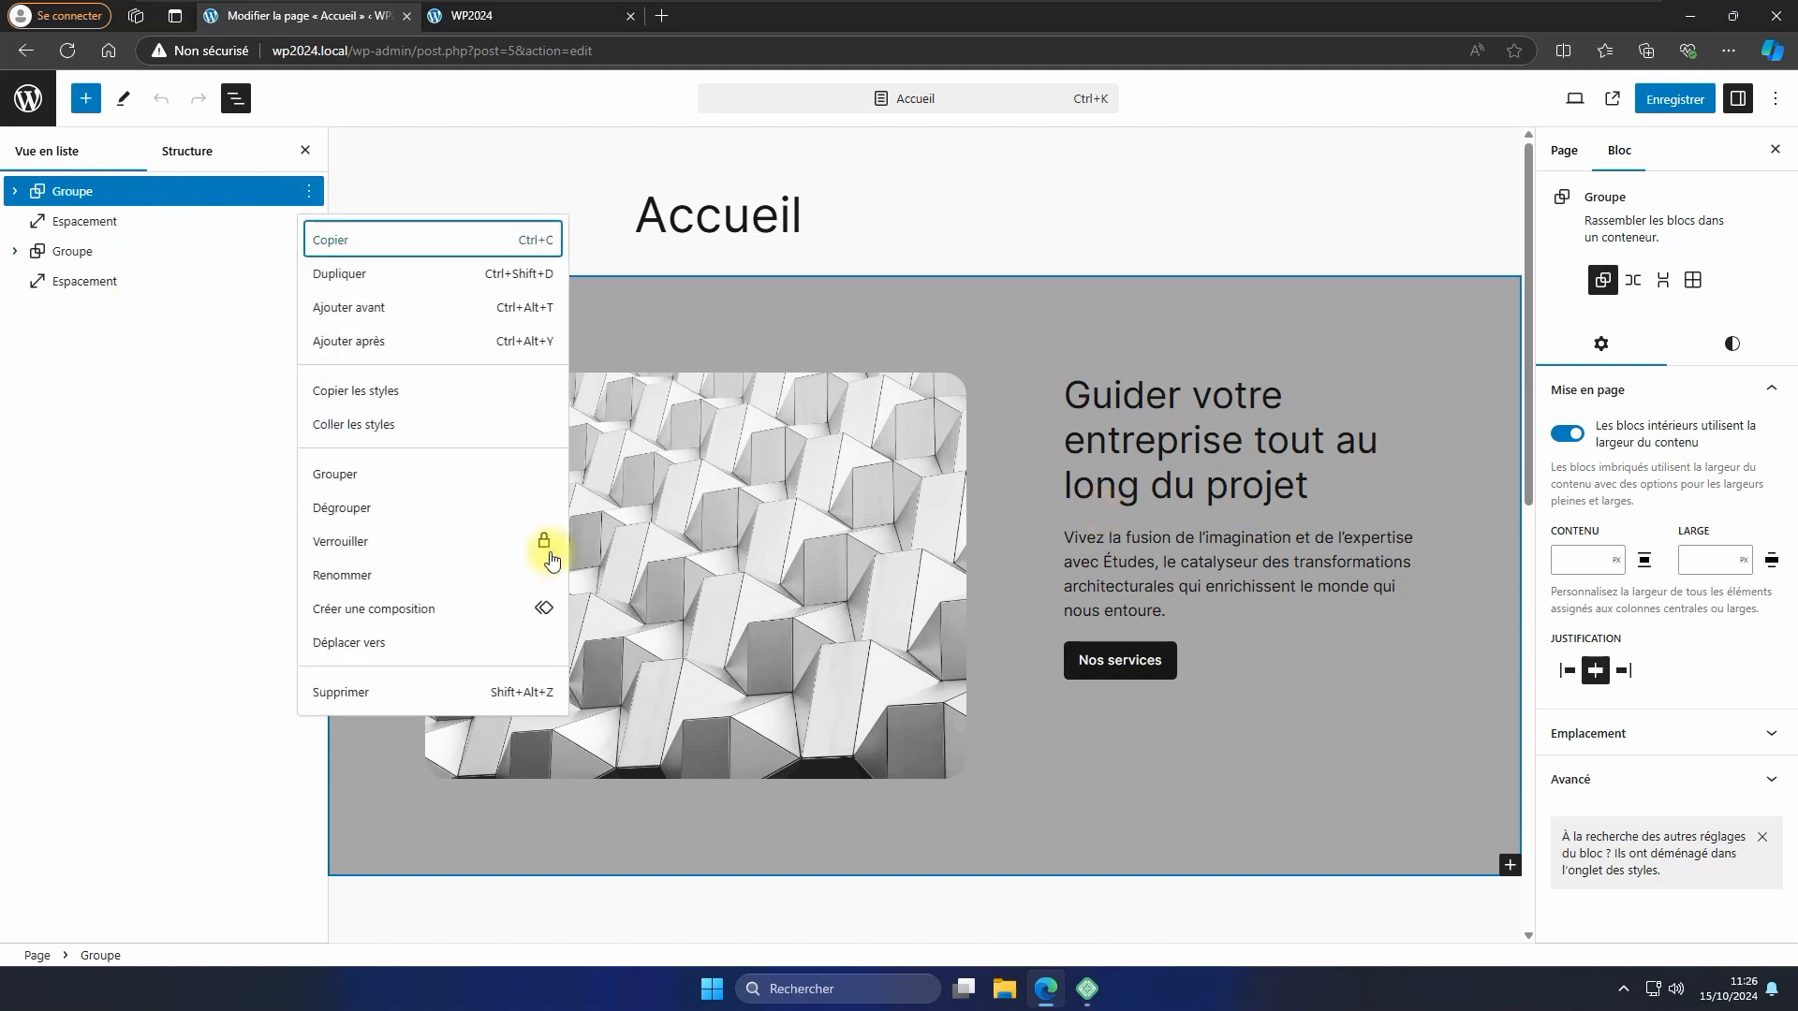
pyautogui.click(333, 617)
pyautogui.click(770, 583)
pyautogui.click(842, 424)
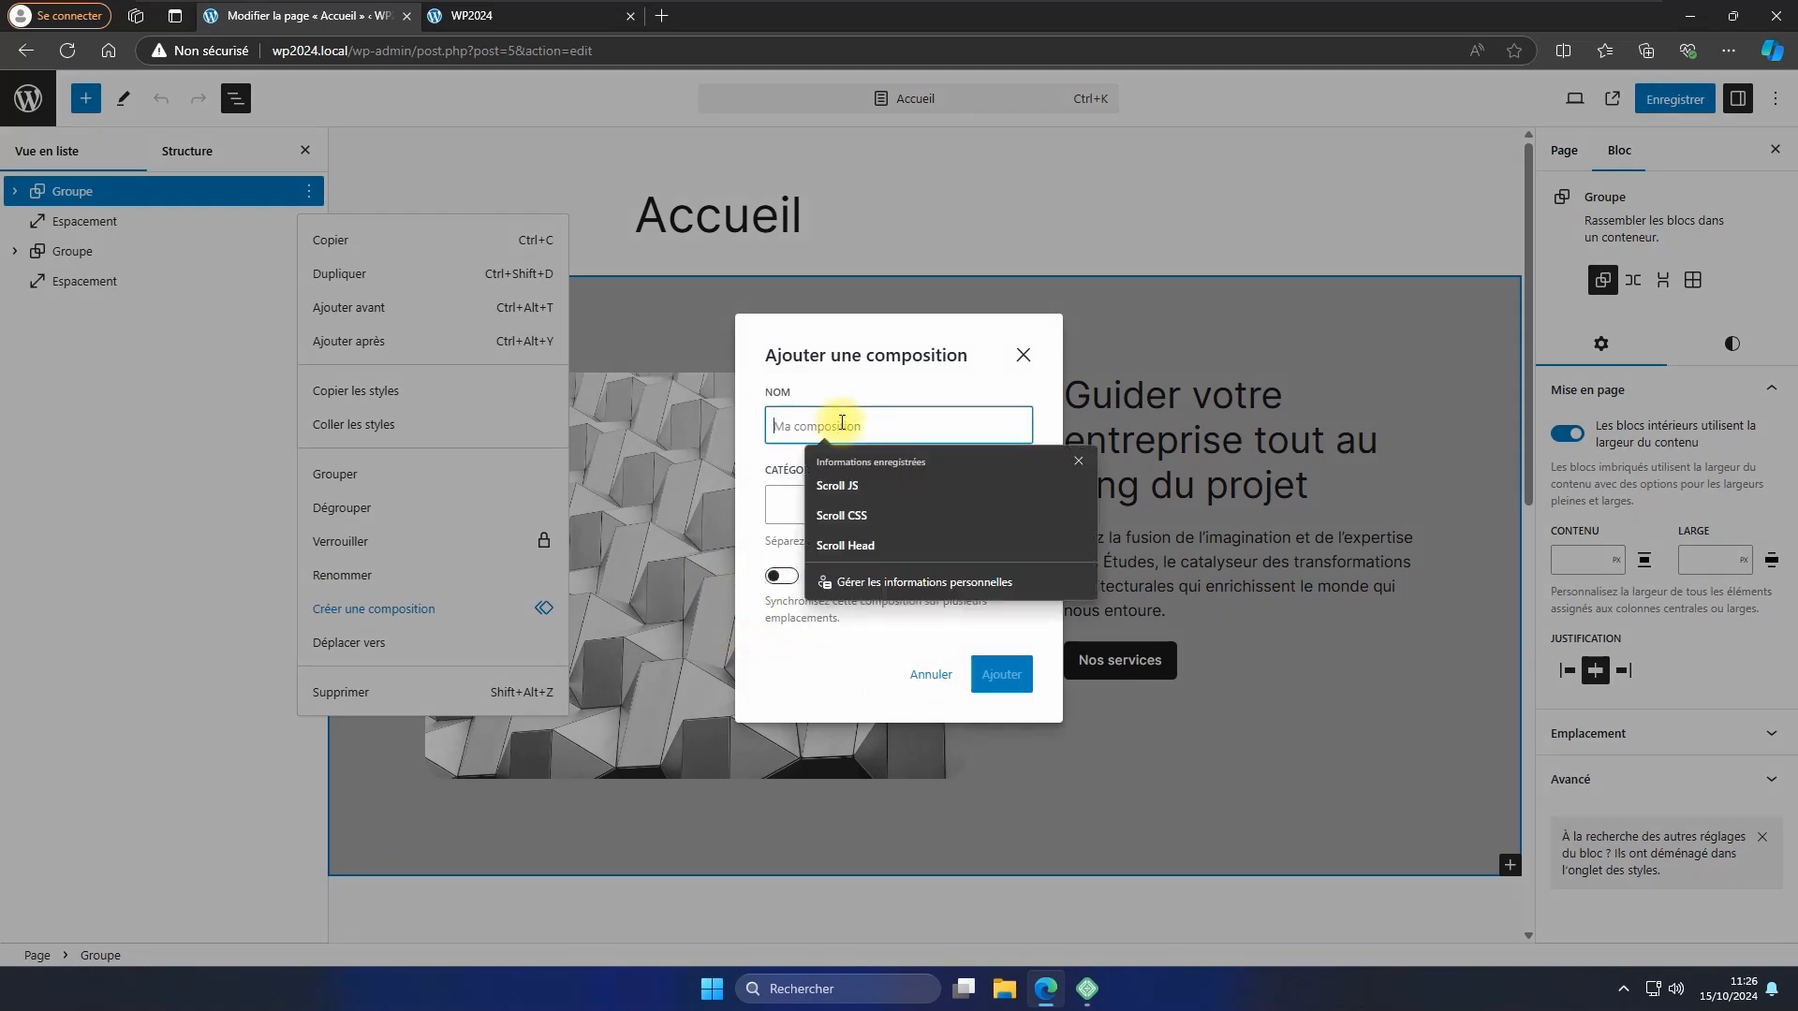
pyautogui.write('GR')
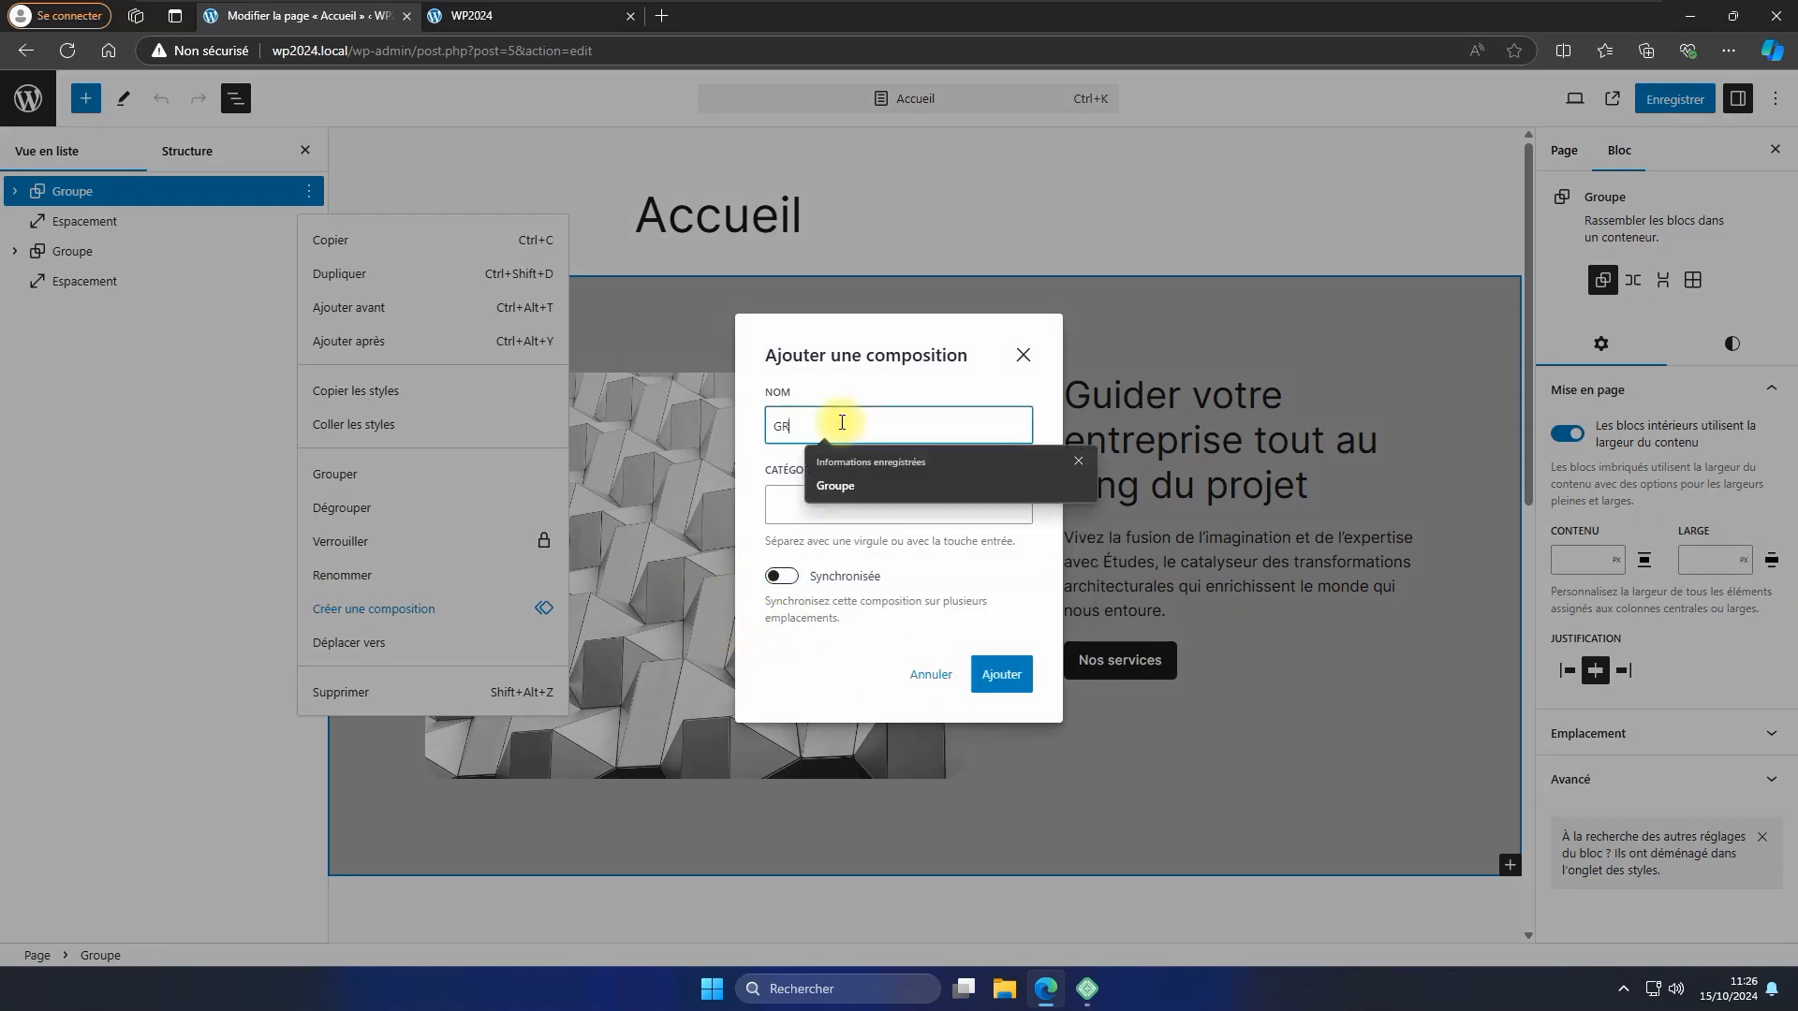
pyautogui.write(' S')
pyautogui.write('imple')
pyautogui.click(1004, 678)
pyautogui.click(1077, 217)
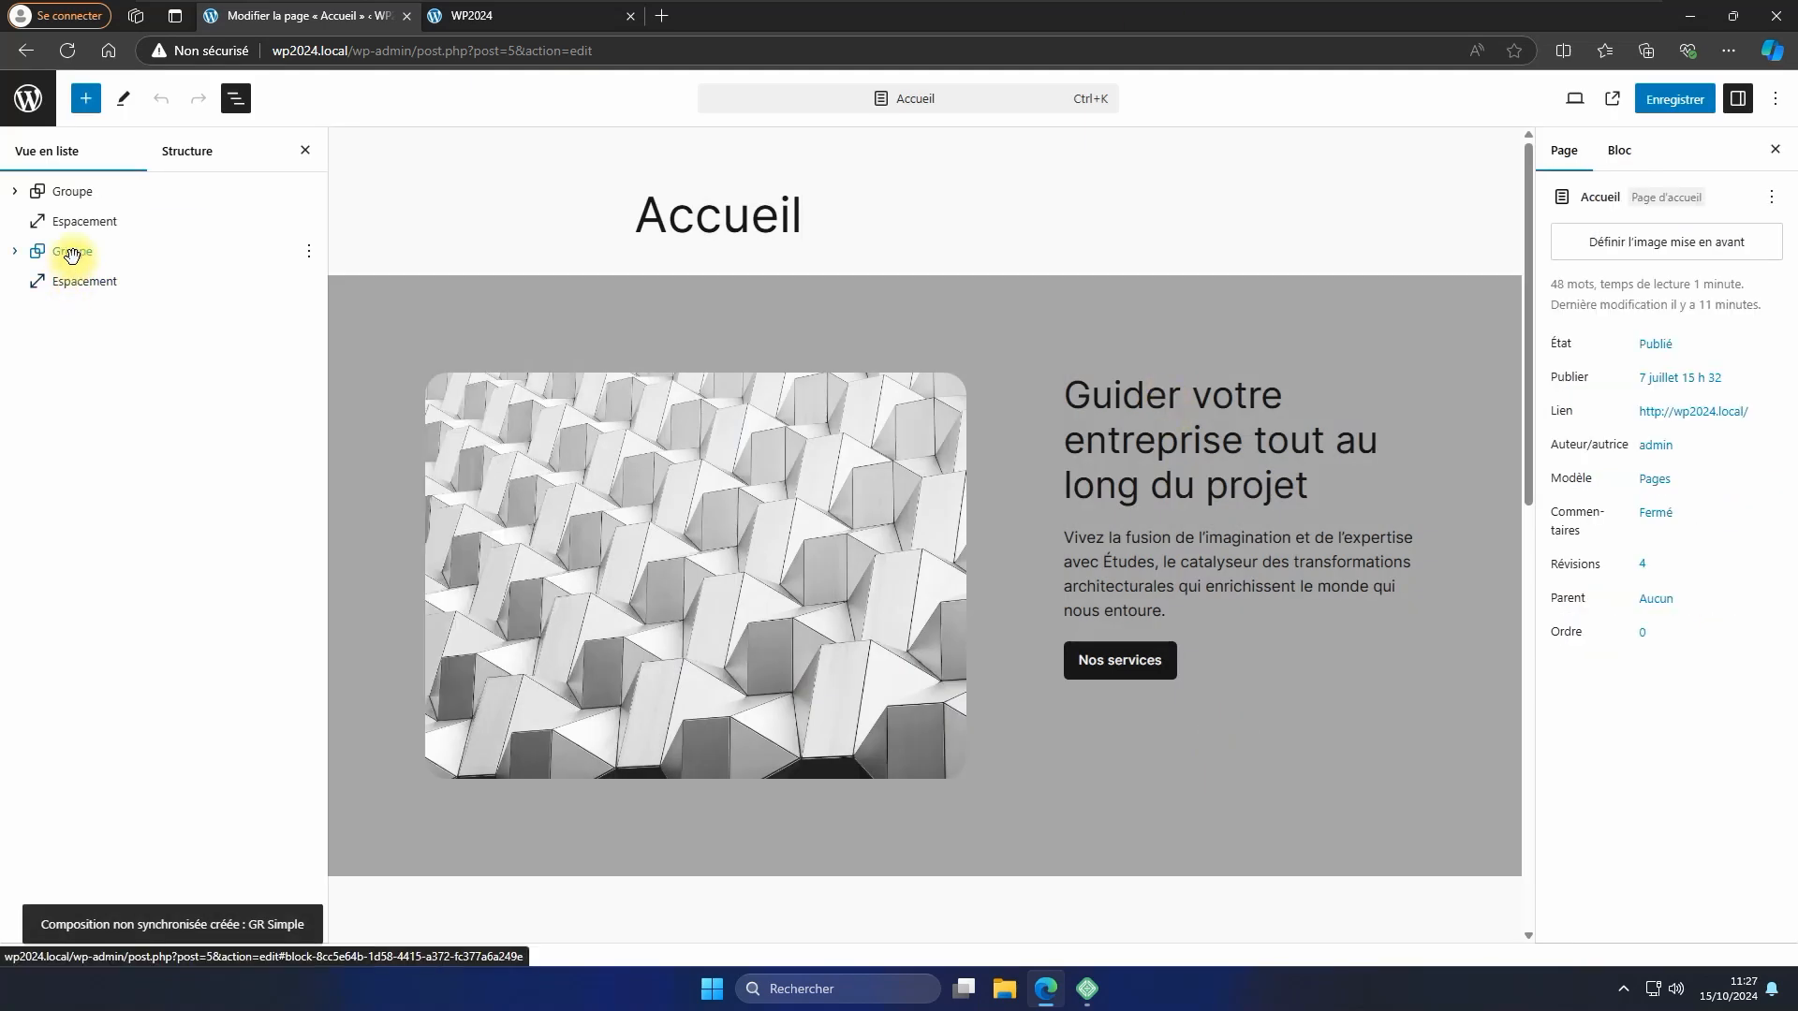
# Create a synchronised pattern named "GR Synchro" from the subscriber sign-up Groupe block and save the Accueil page.
pyautogui.click(71, 252)
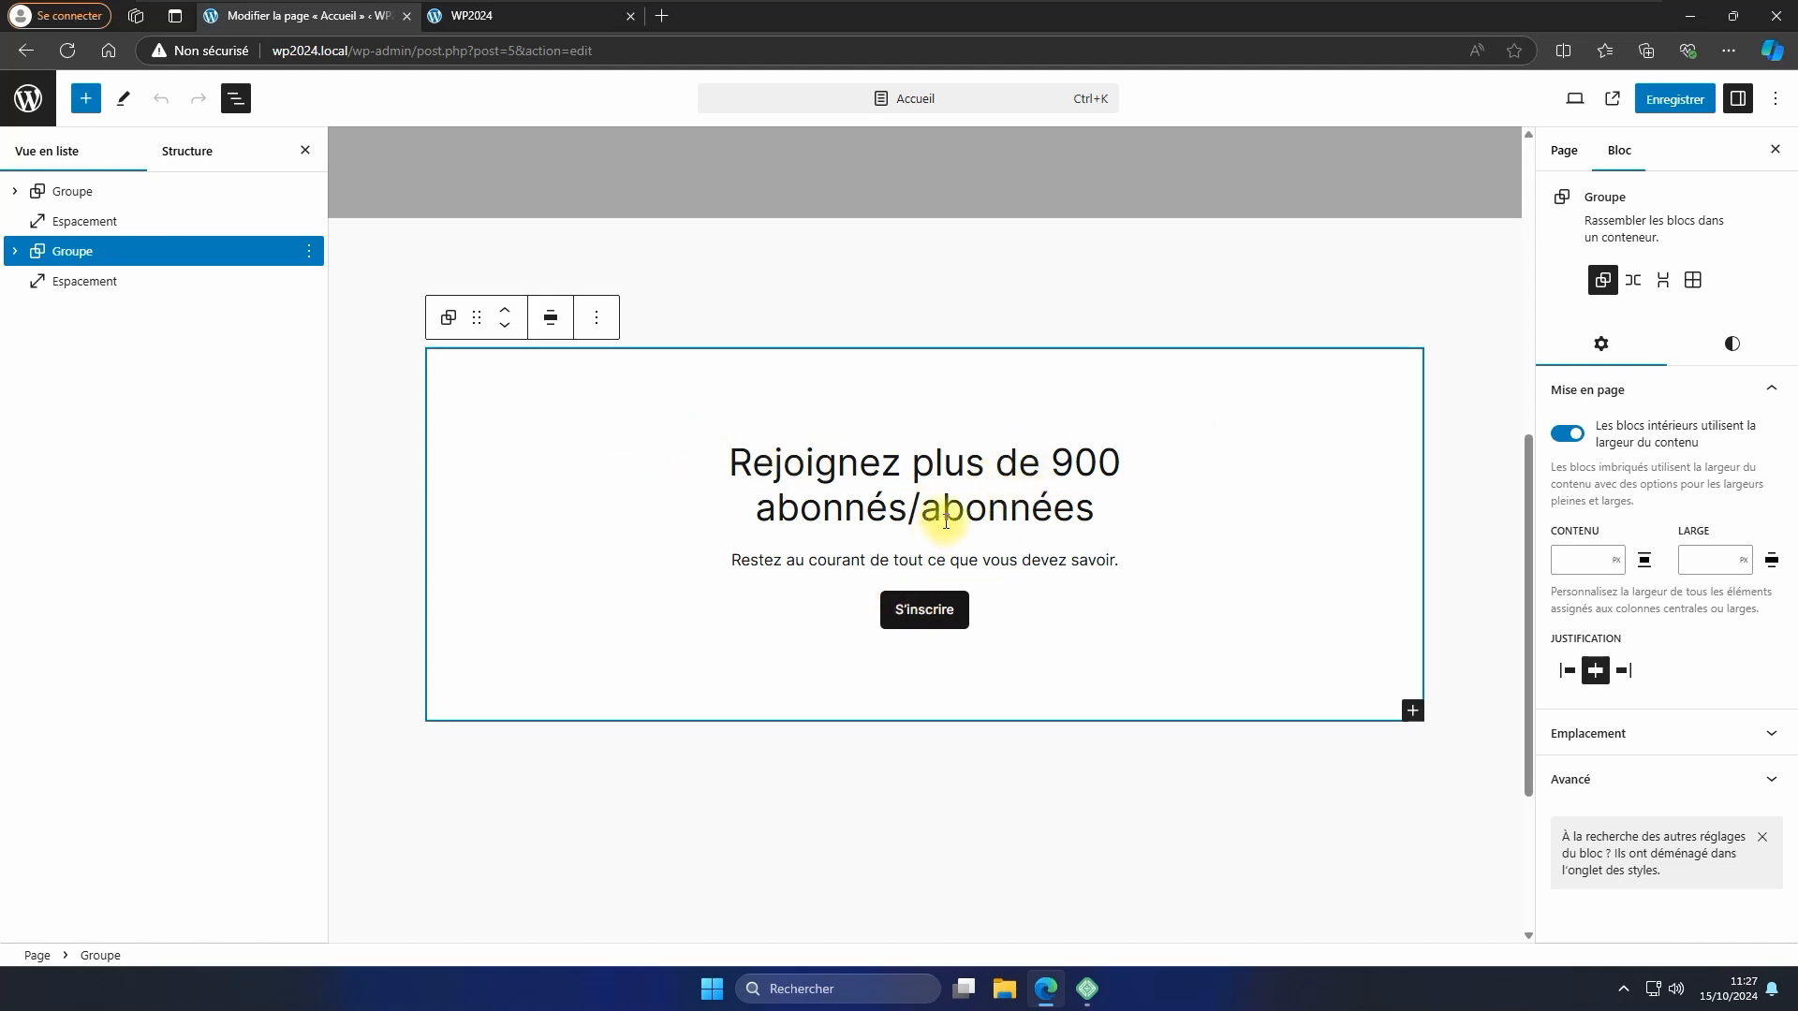
pyautogui.moveTo(871, 550)
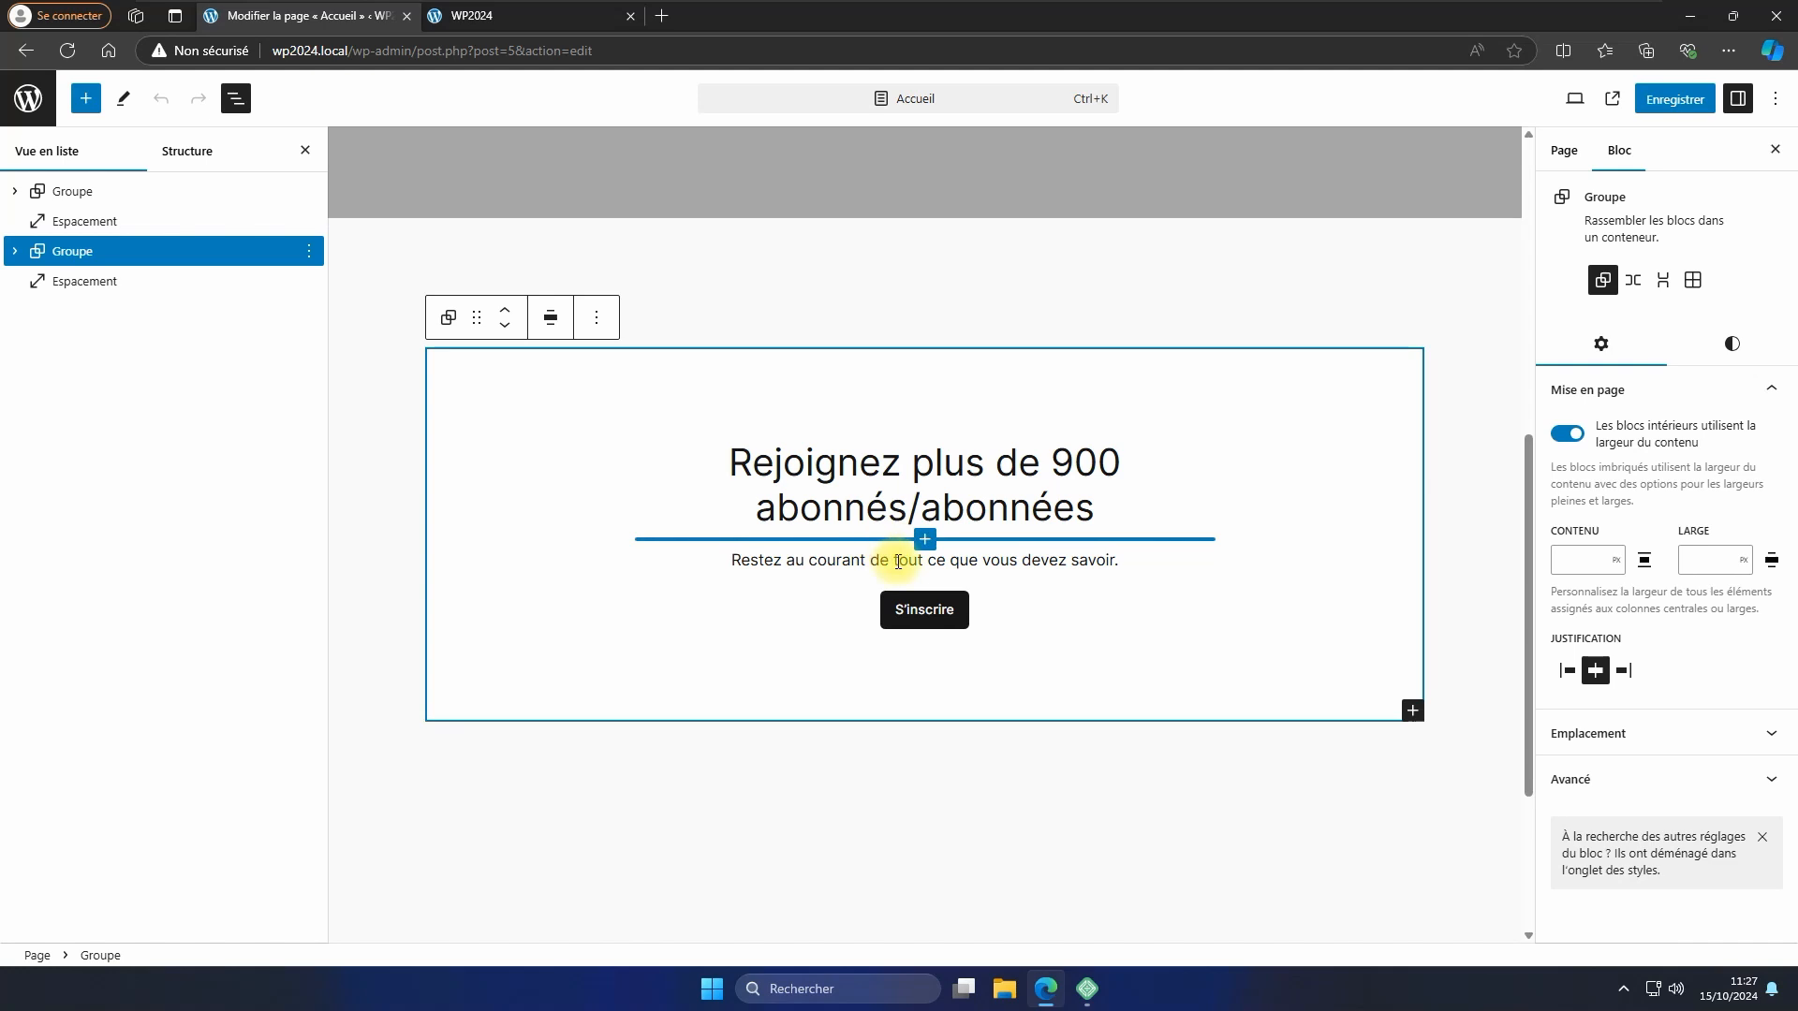
pyautogui.click(309, 252)
pyautogui.click(393, 668)
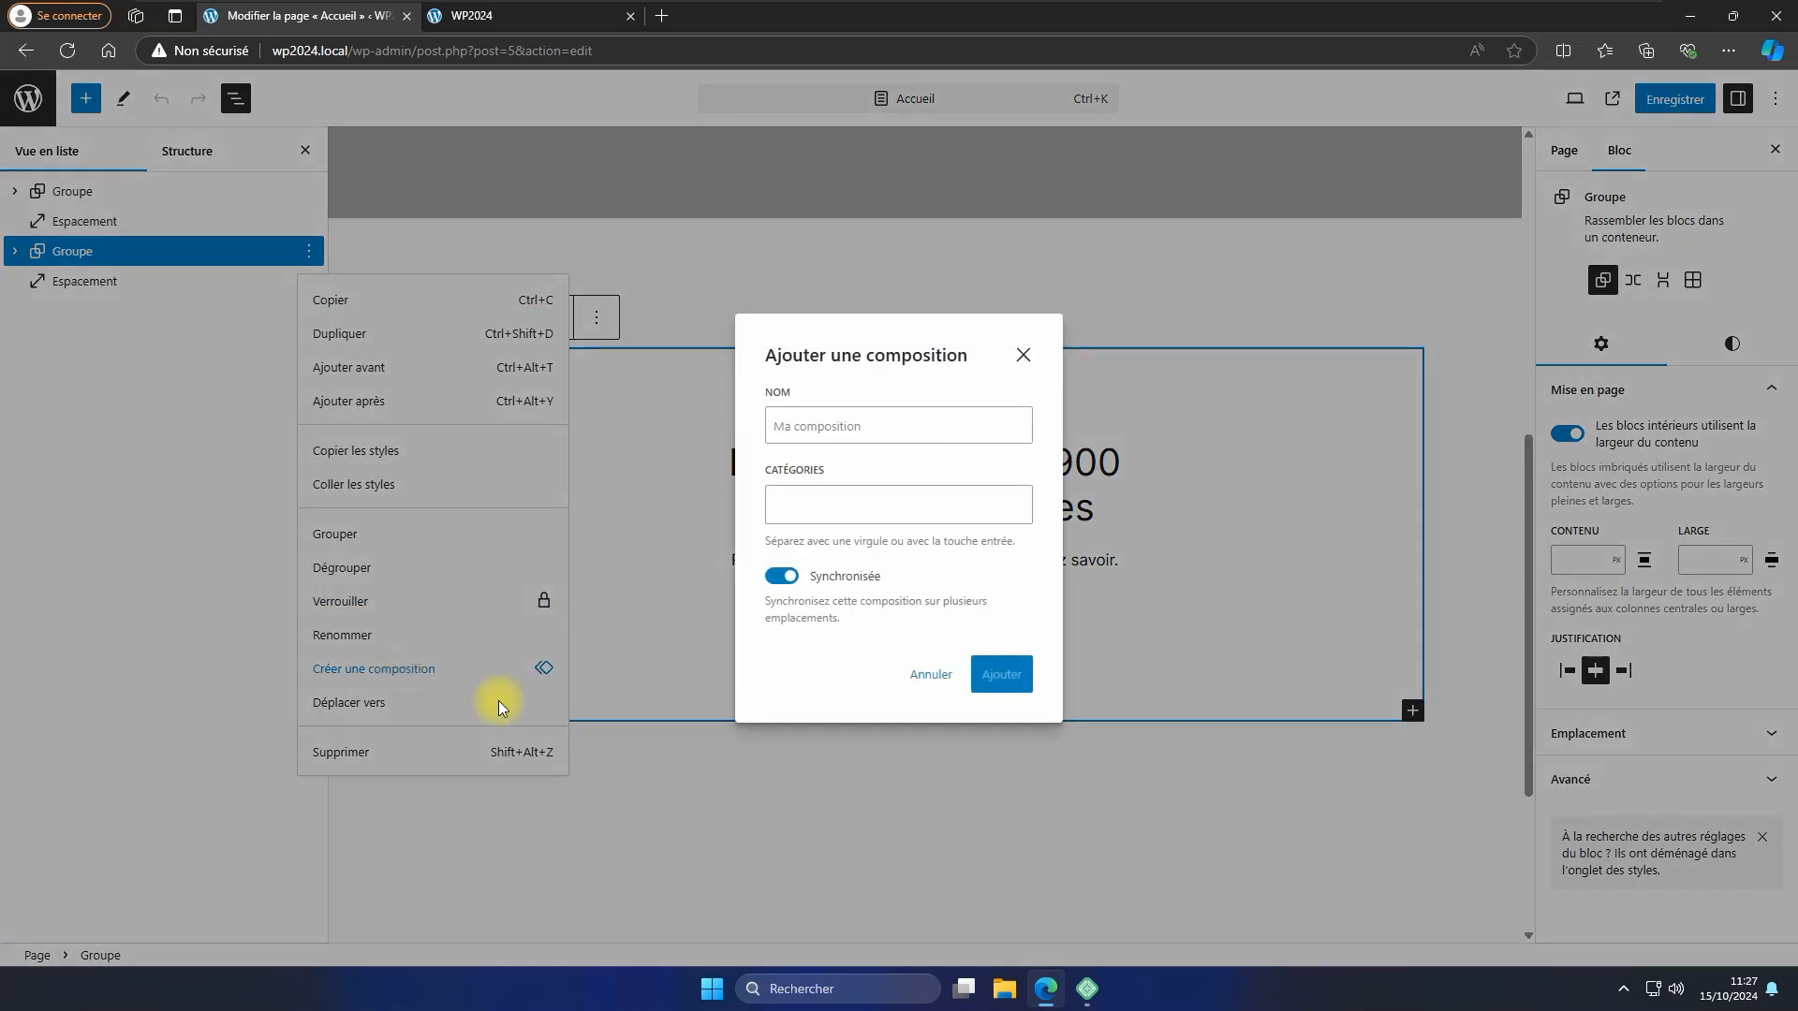
pyautogui.click(907, 423)
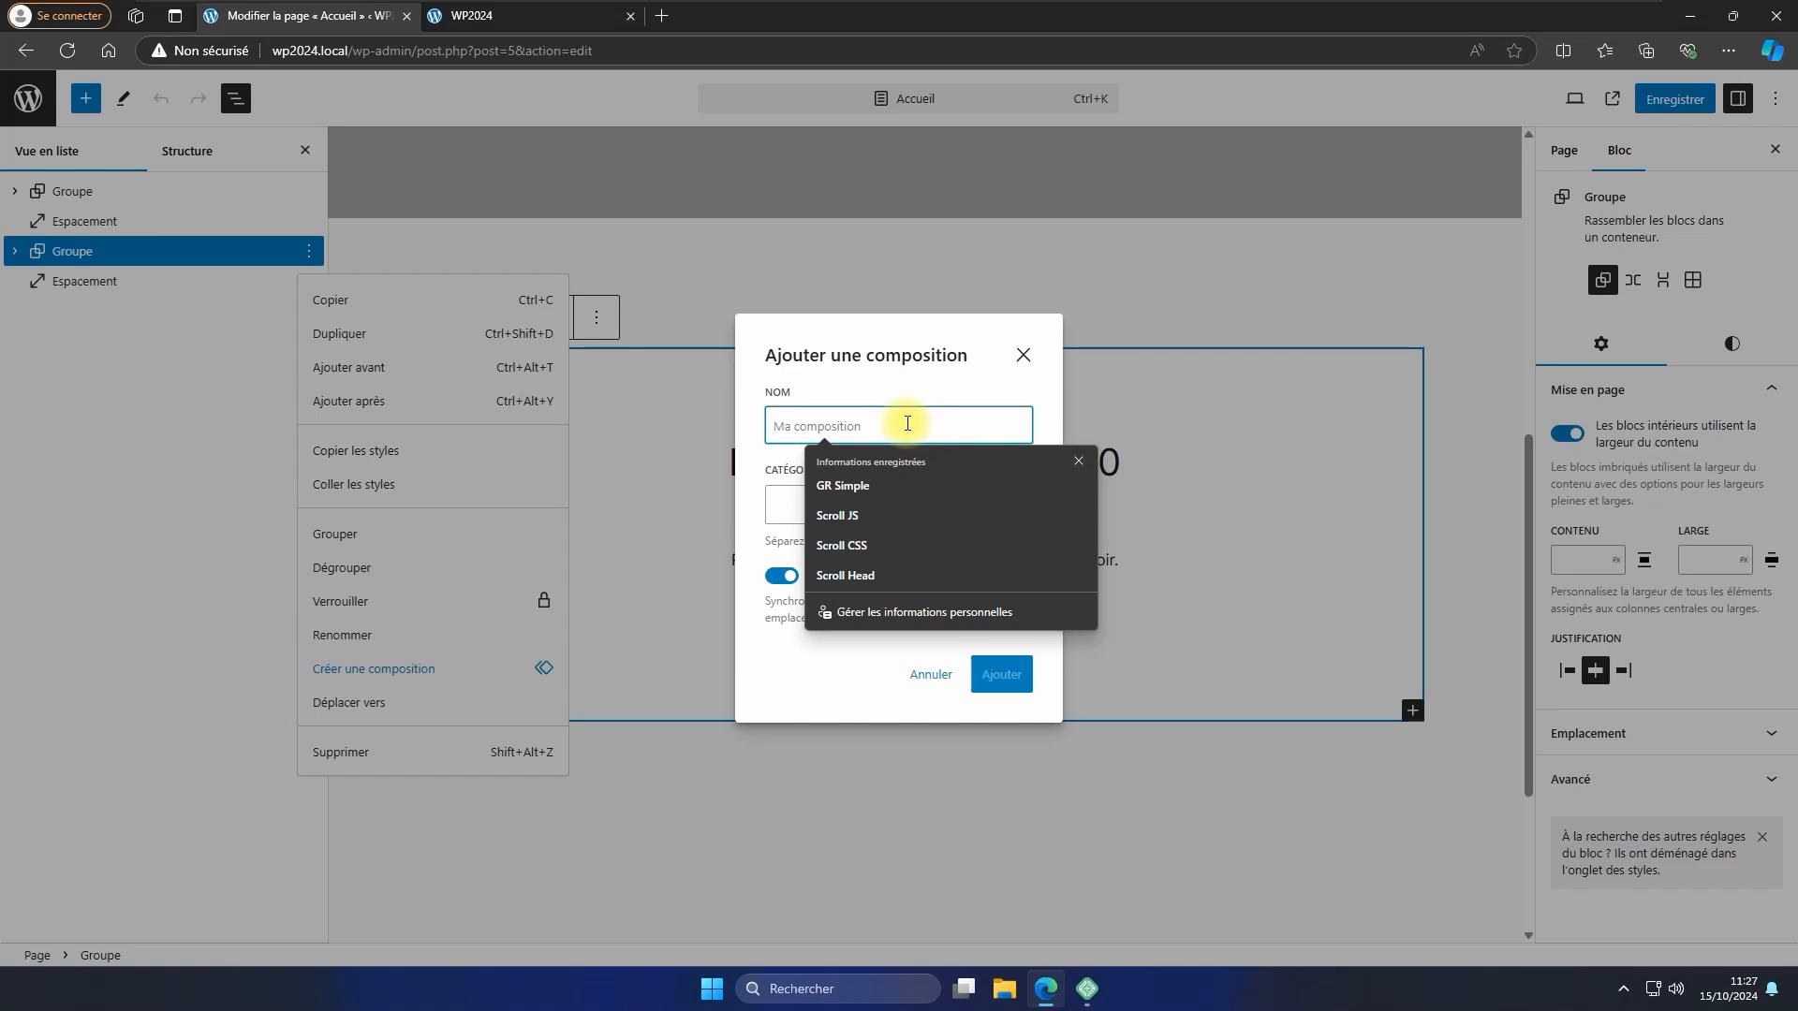
pyautogui.write('GR ')
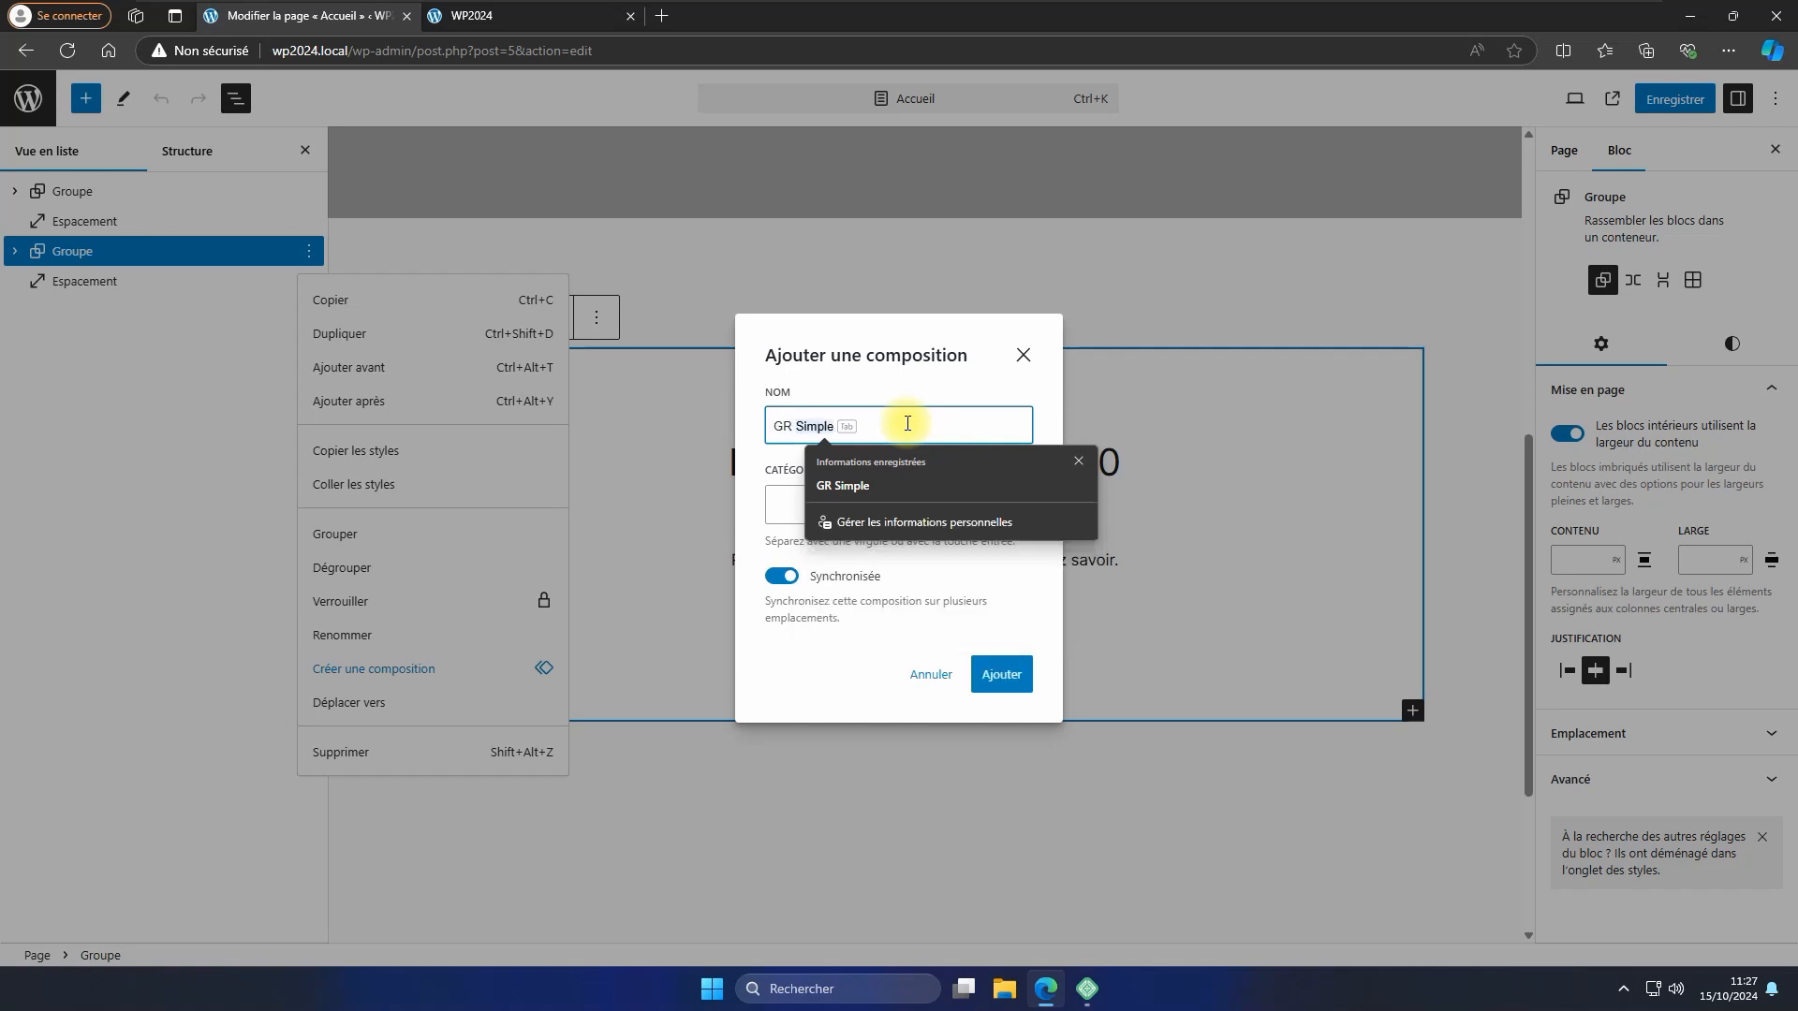
pyautogui.write('Synchro')
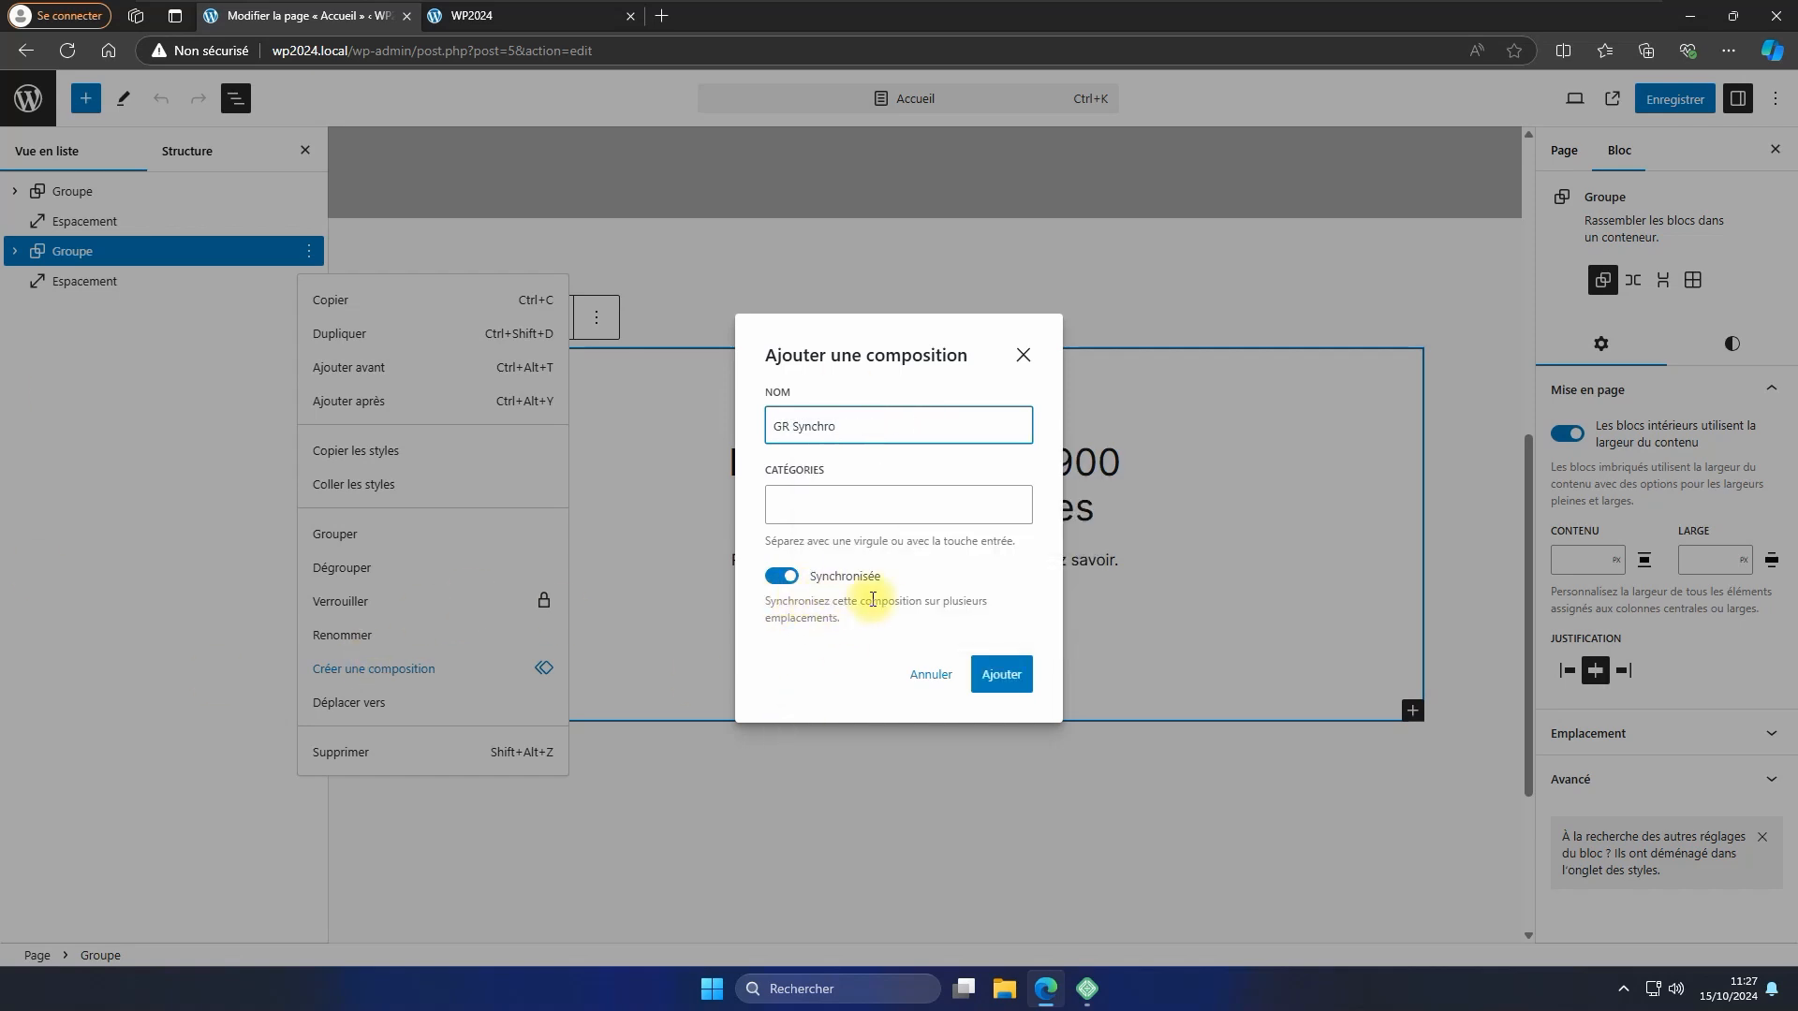
pyautogui.click(1000, 674)
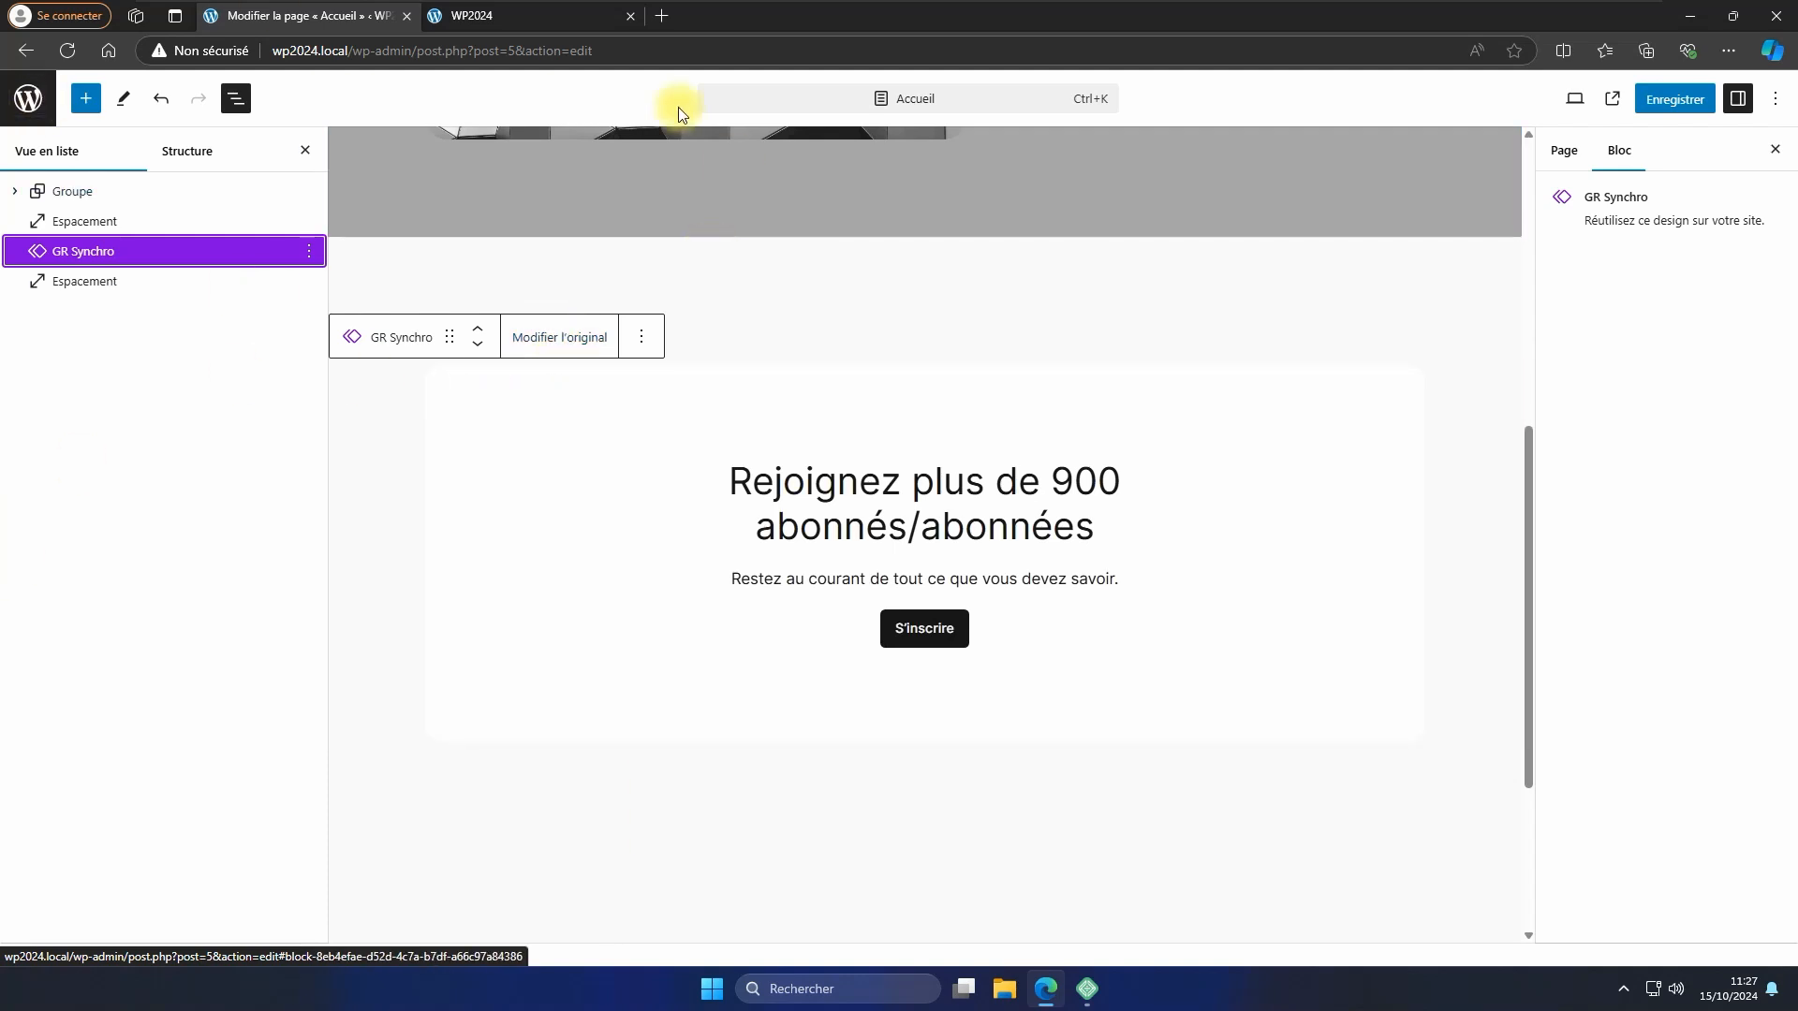
pyautogui.click(1667, 103)
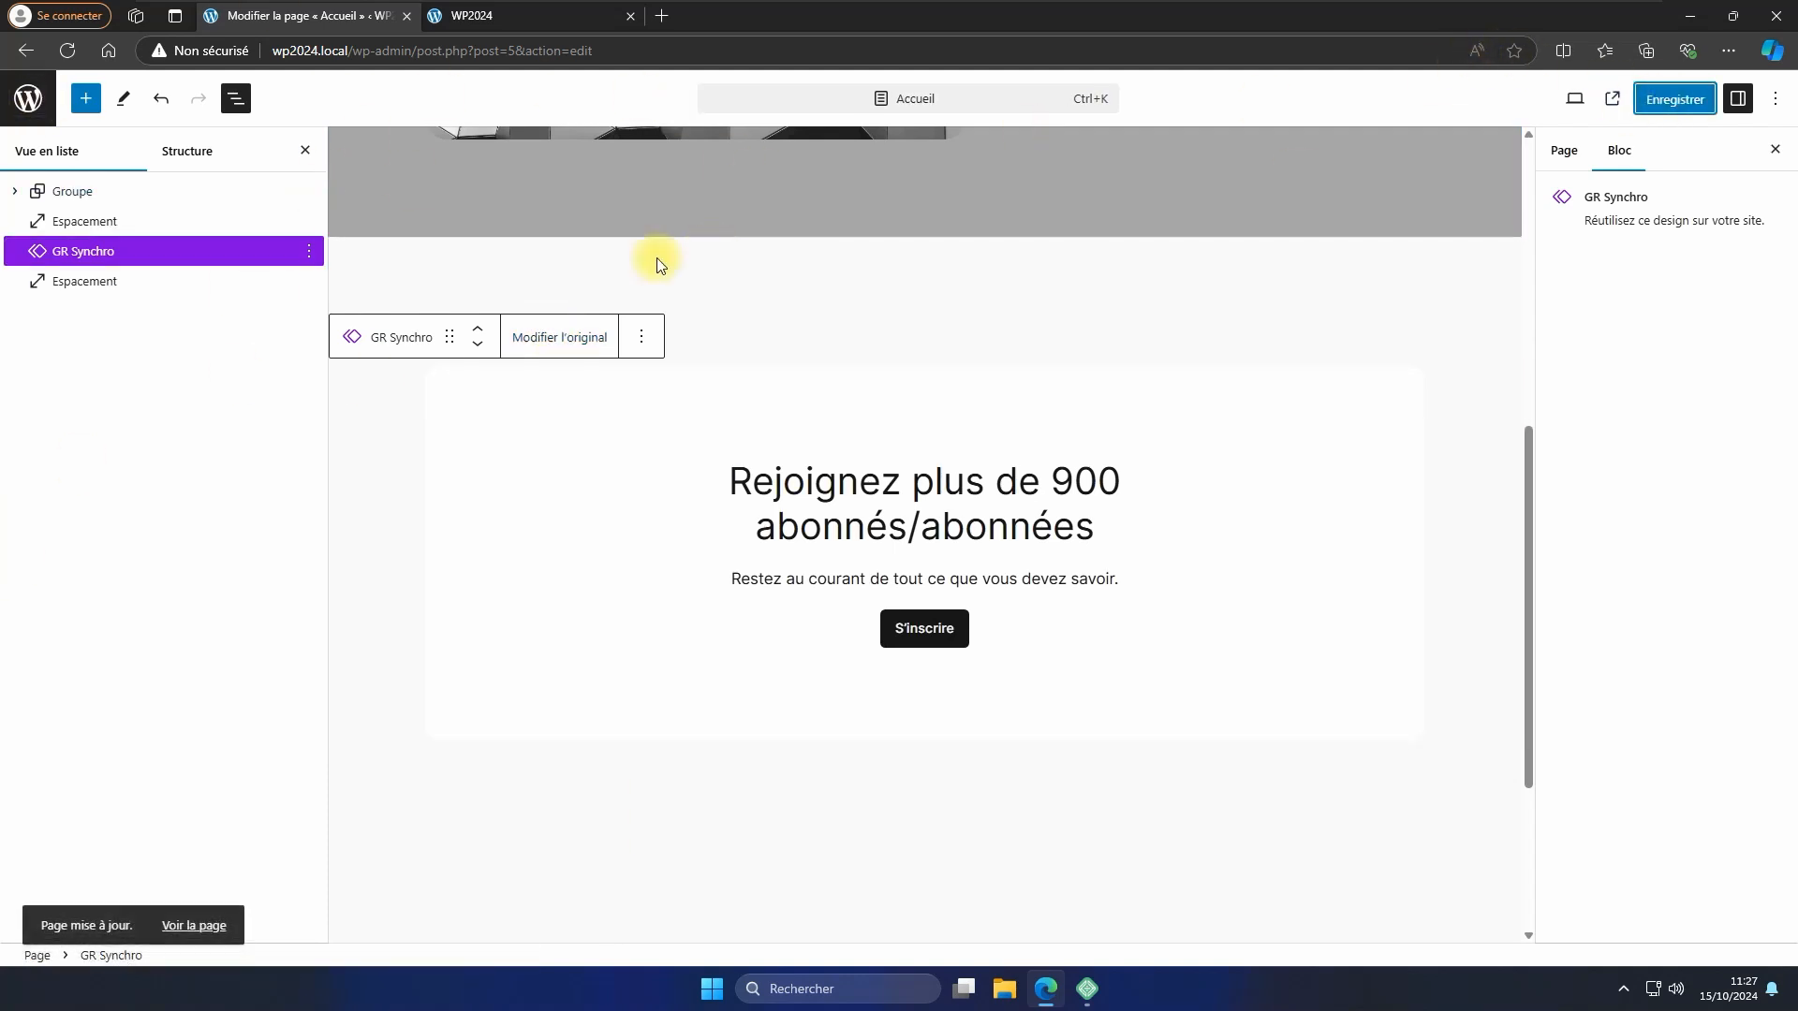
# Open Sample Page for editing, display its block list view and select the Espacement block at the end.
pyautogui.click(29, 101)
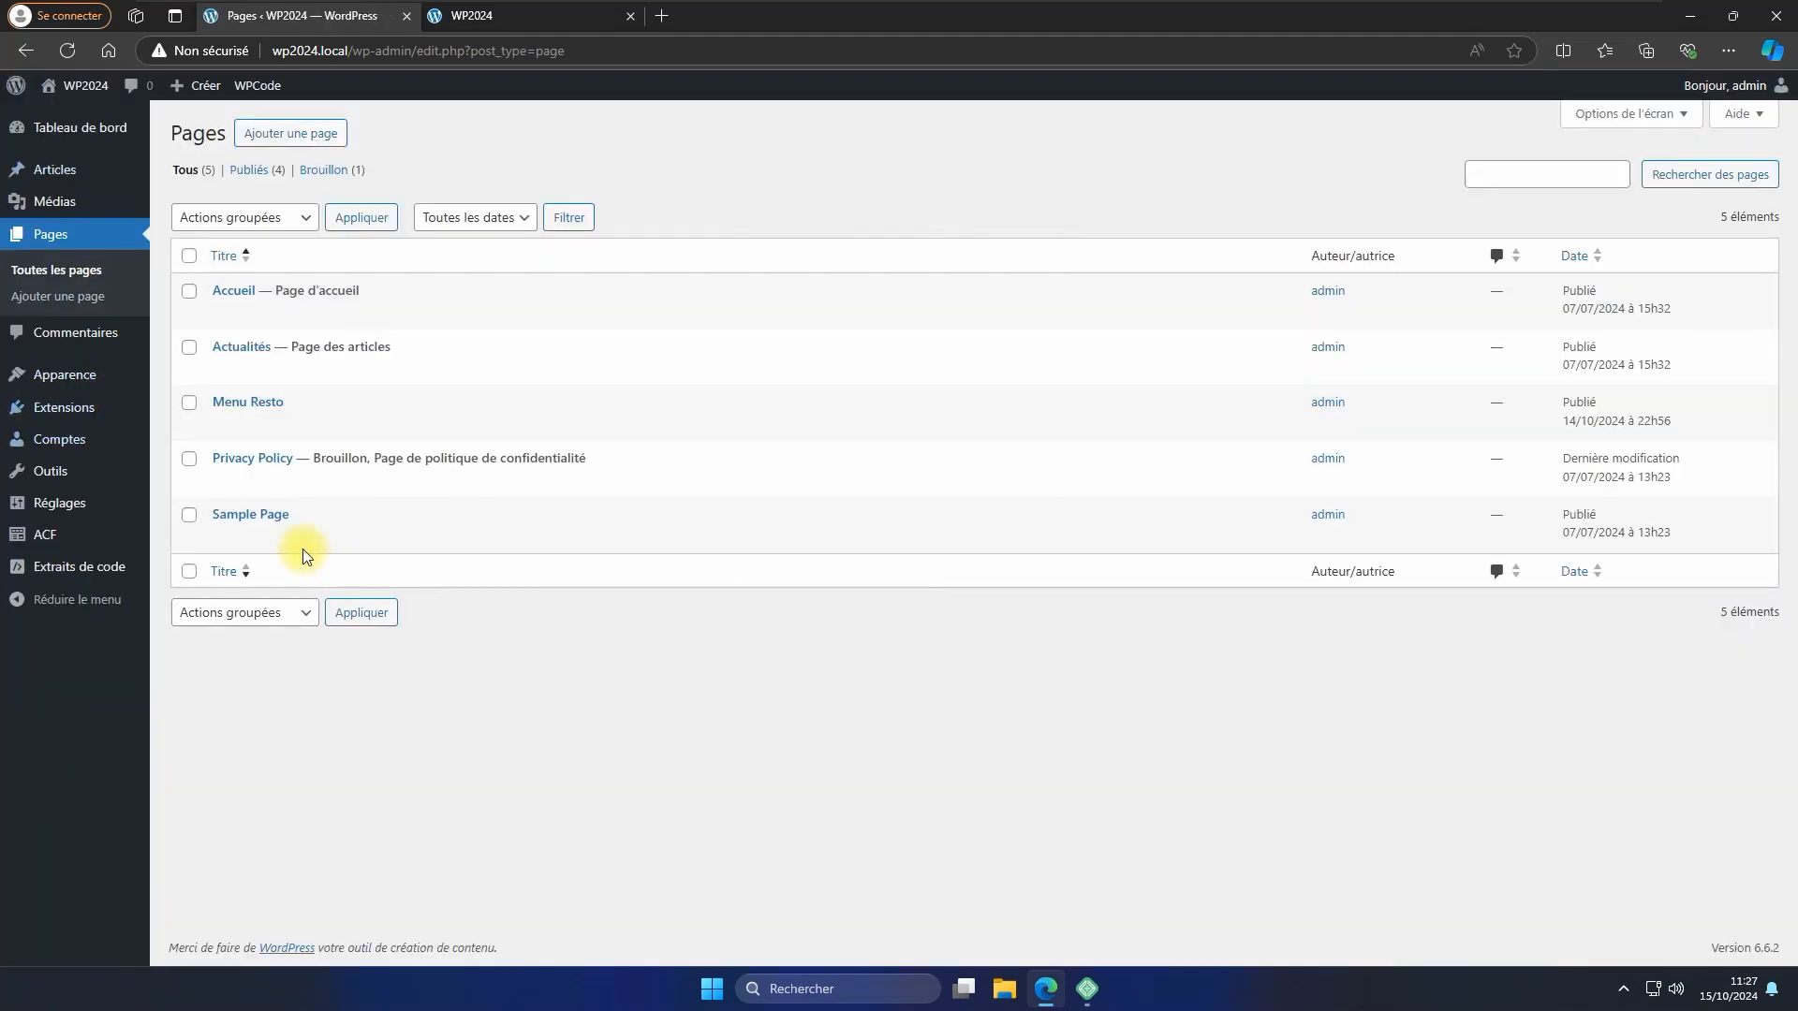
pyautogui.click(225, 514)
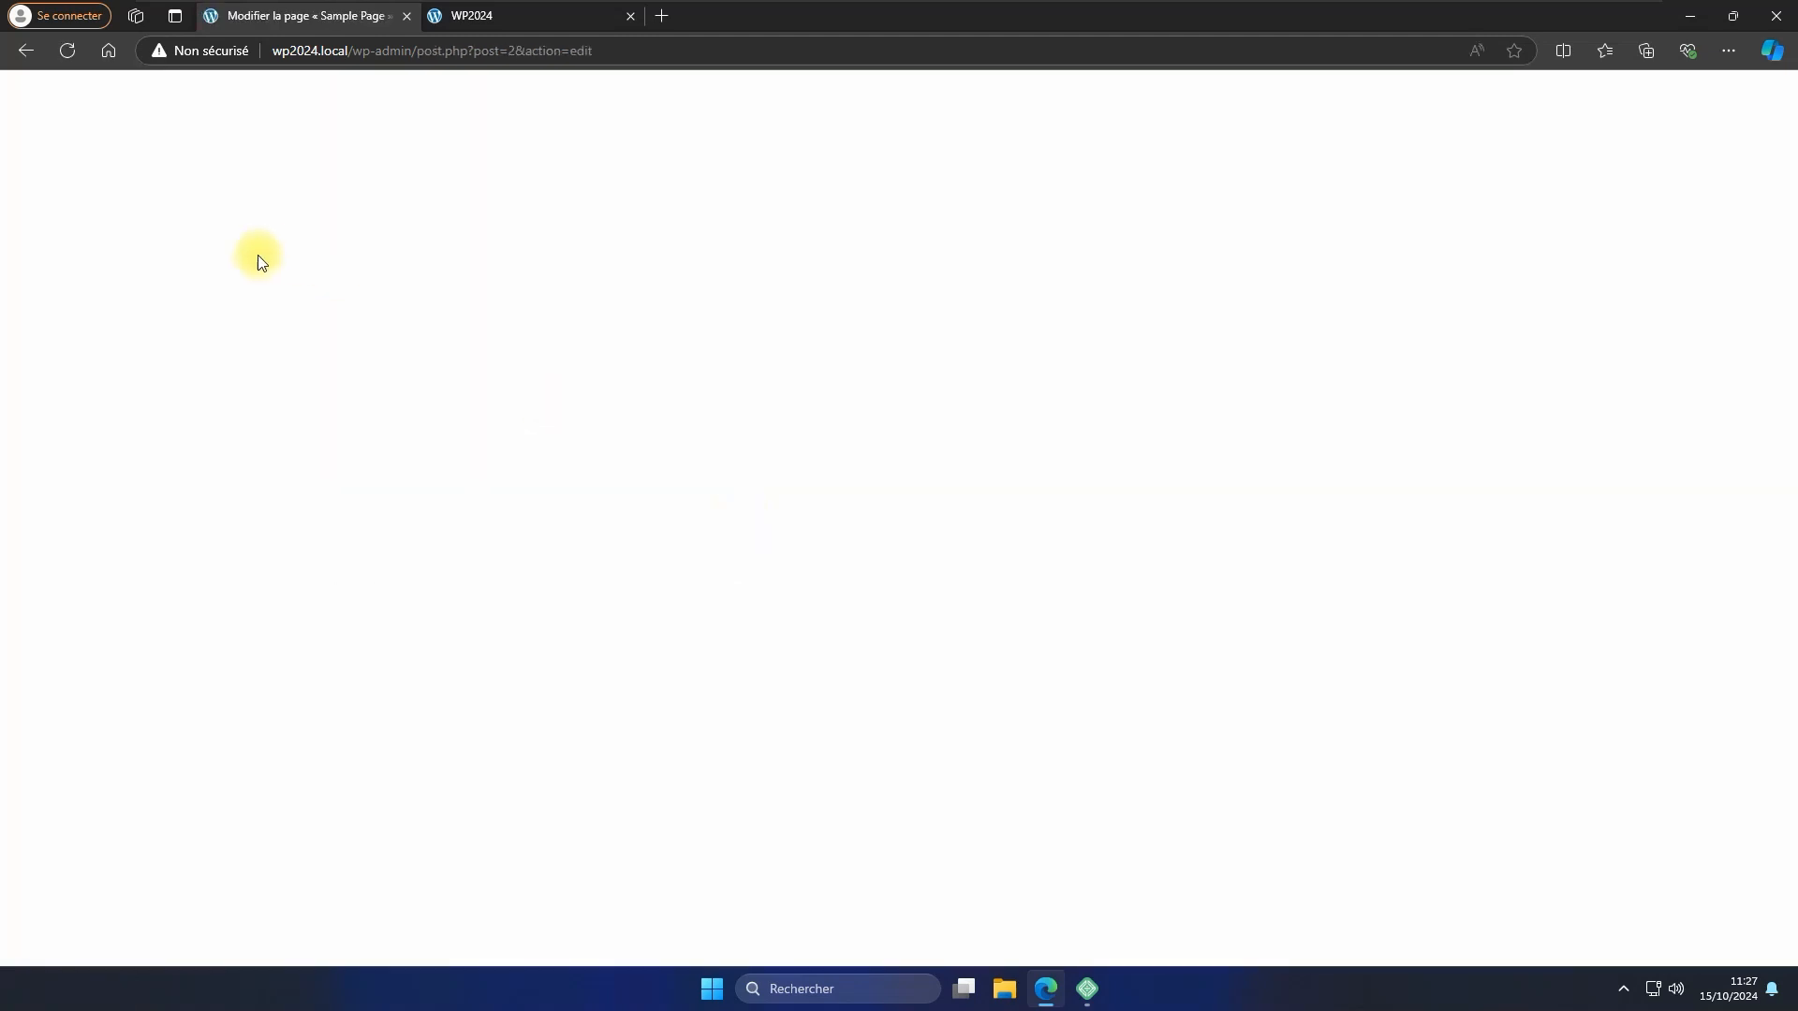
pyautogui.click(236, 98)
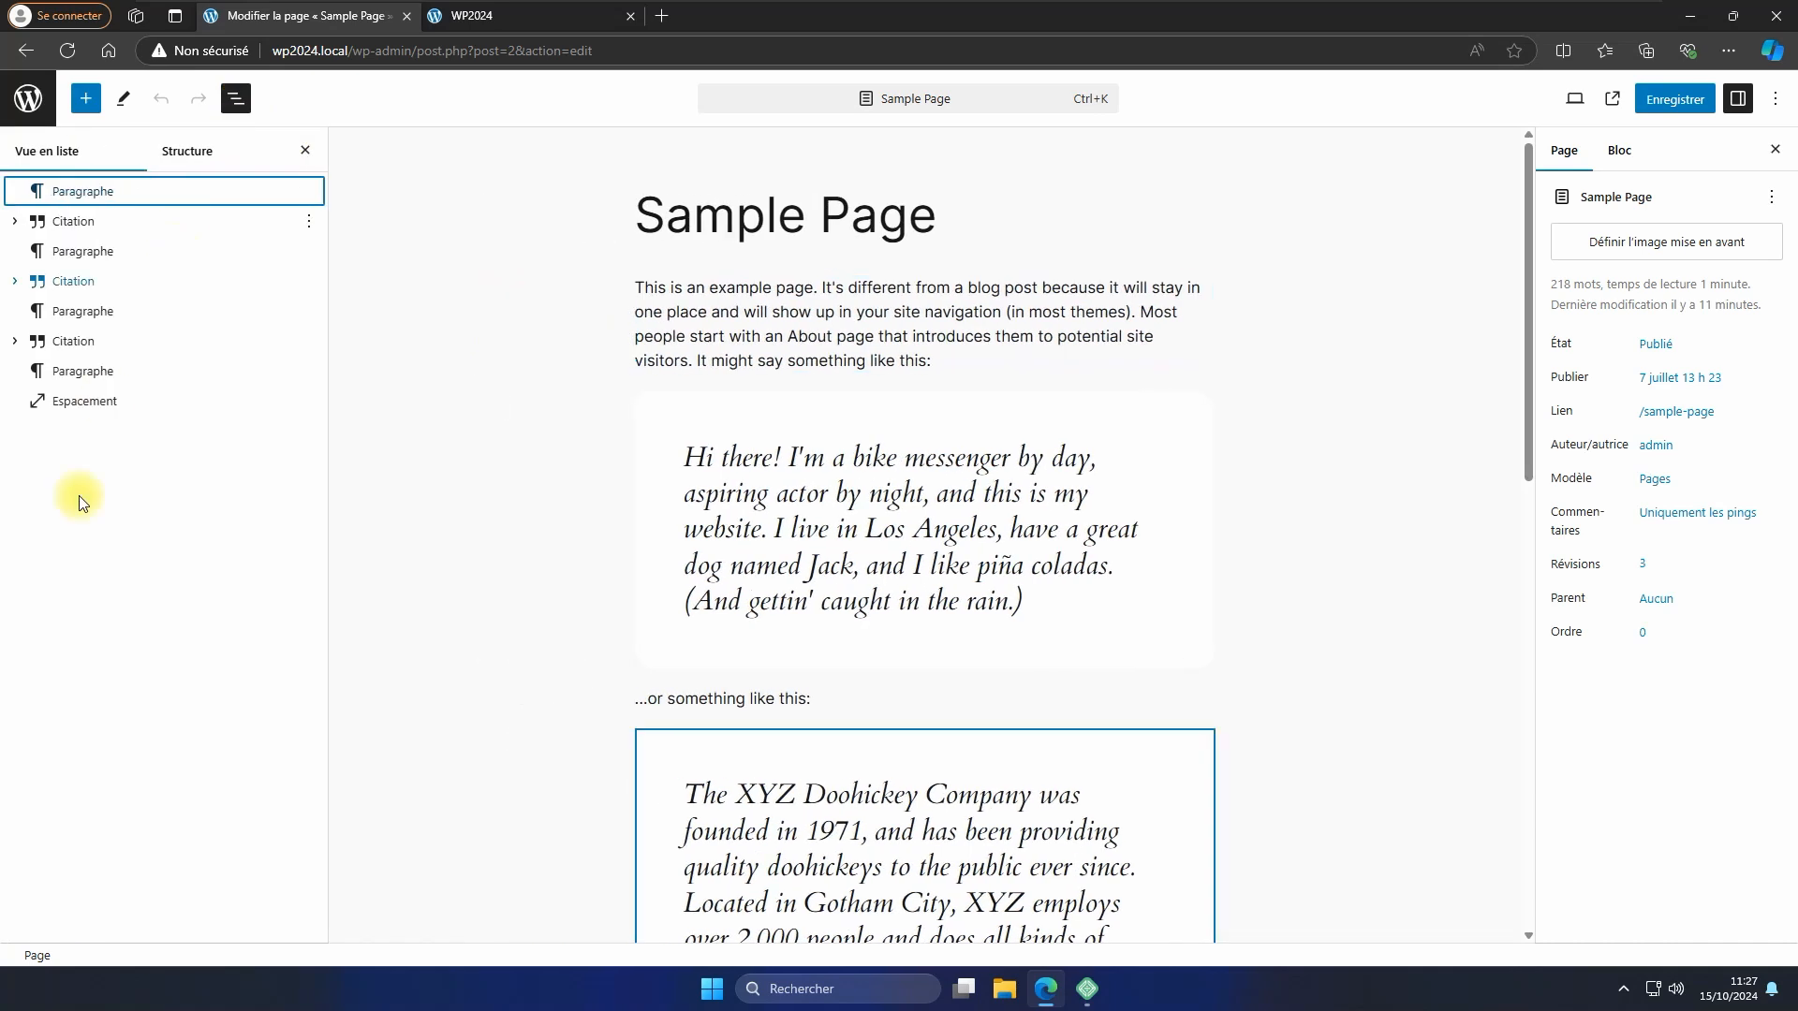
pyautogui.click(73, 401)
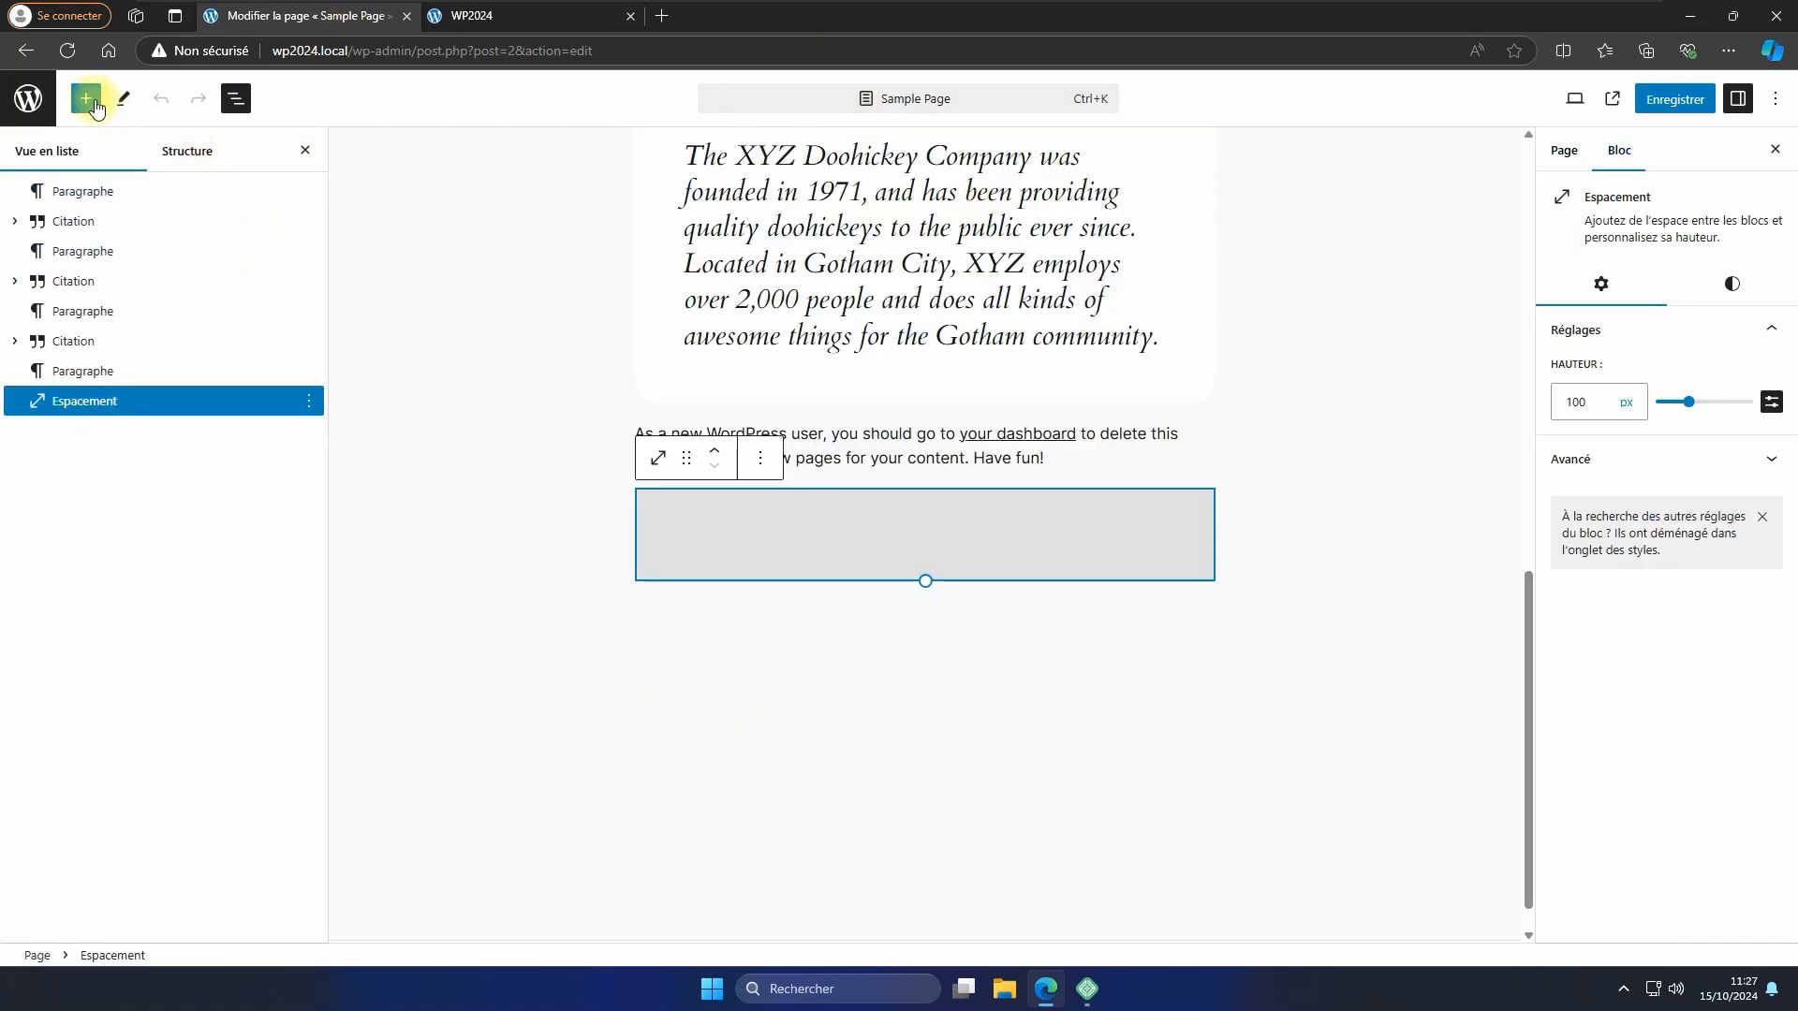
# Look through the site's own saved patterns in the Mes compositions category.
pyautogui.click(86, 97)
pyautogui.click(129, 154)
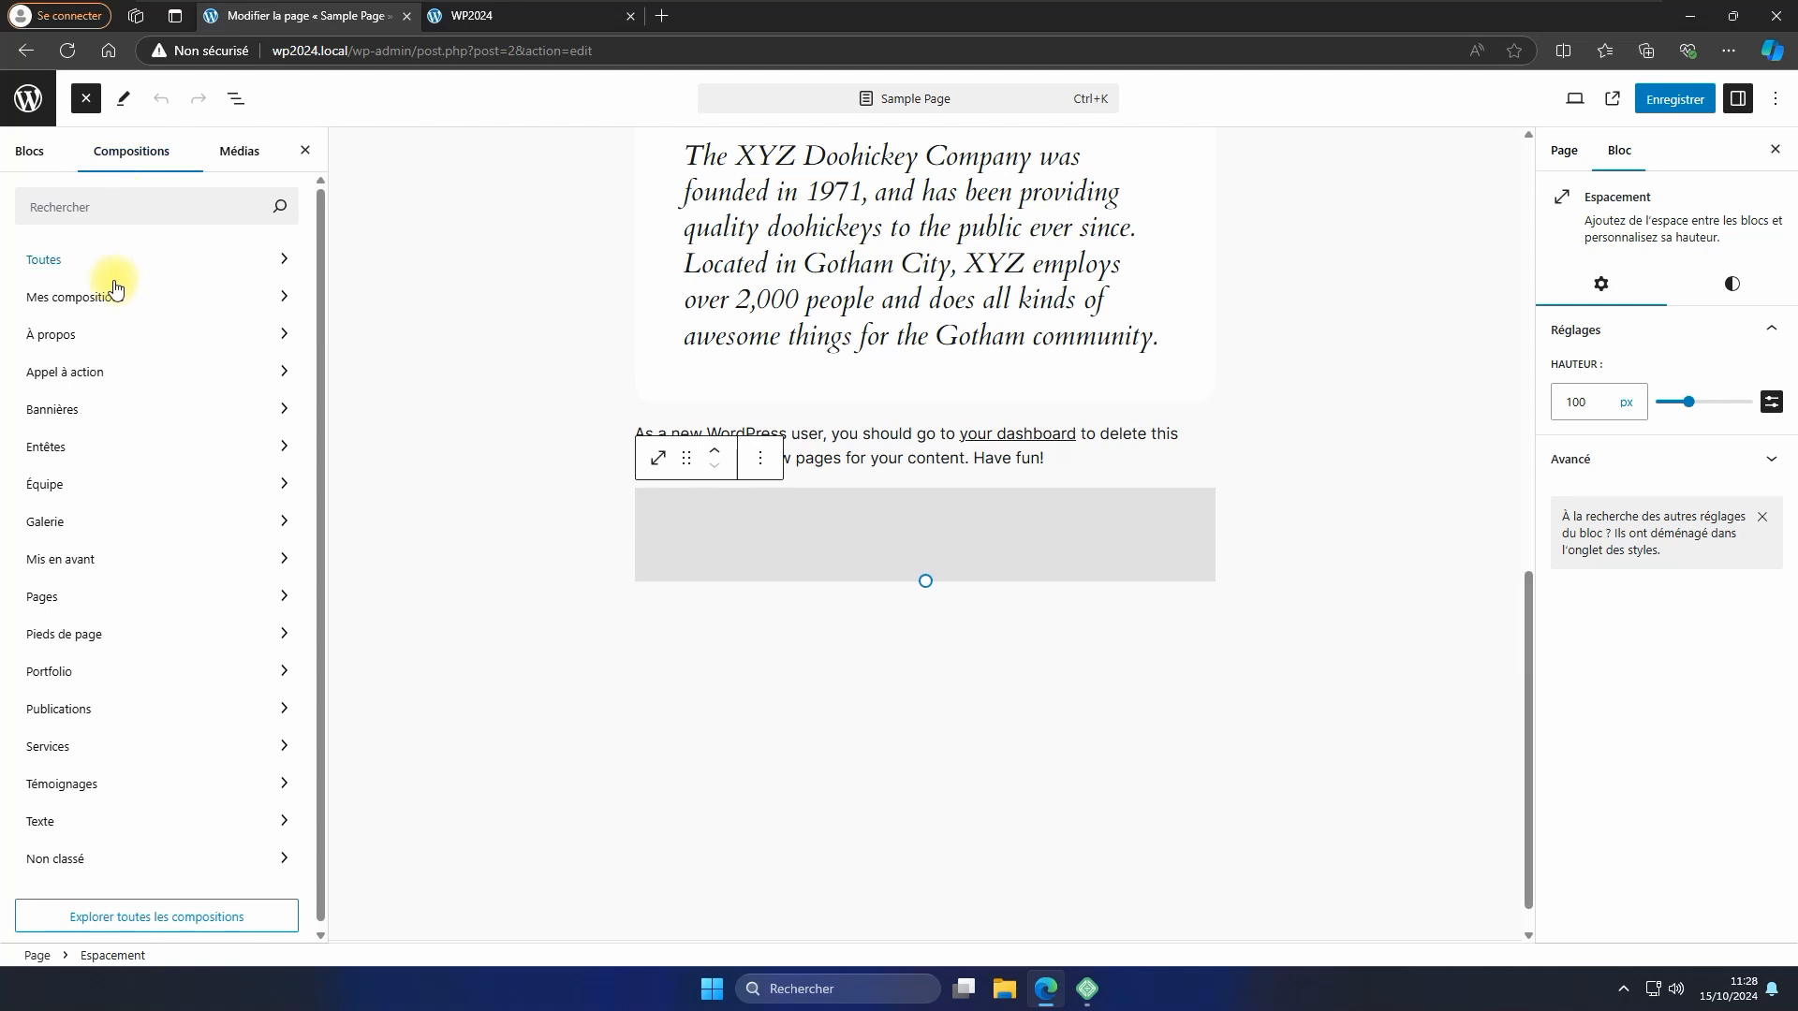
pyautogui.click(111, 292)
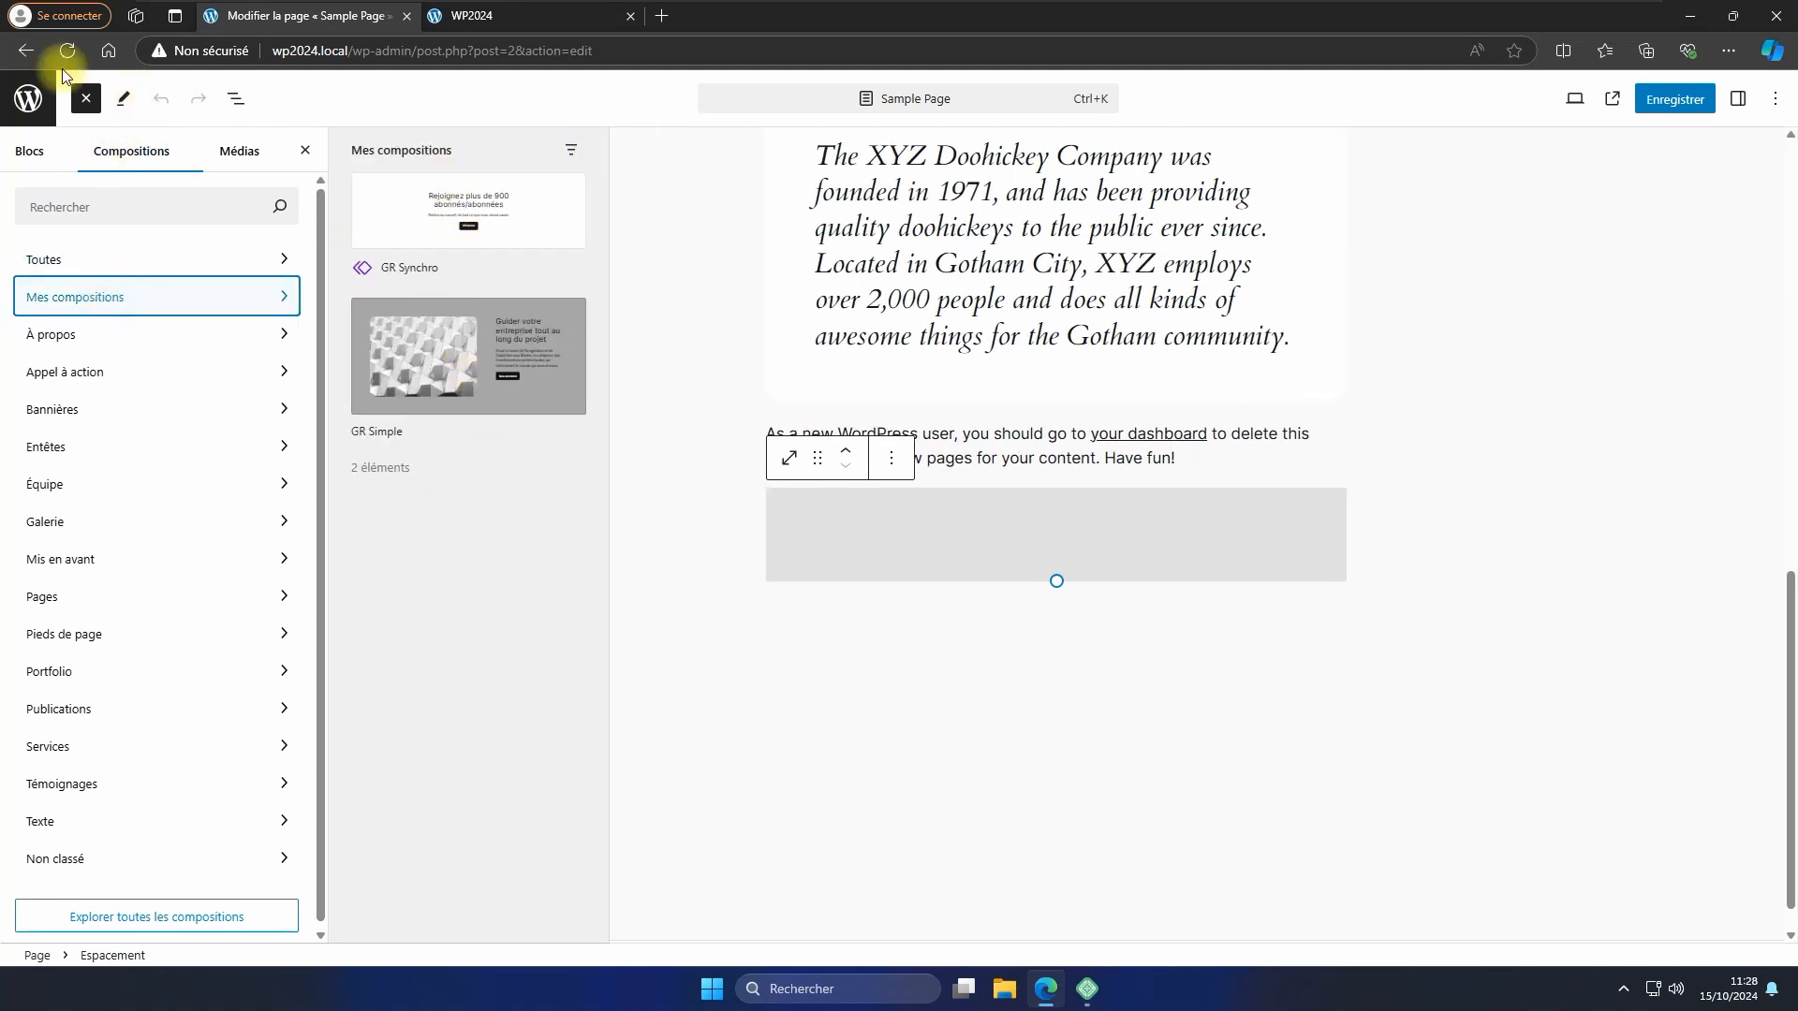
pyautogui.click(86, 98)
# Insert the GR Synchro pattern in a new block below the final spacer, finding it with "/gr".
pyautogui.click(909, 618)
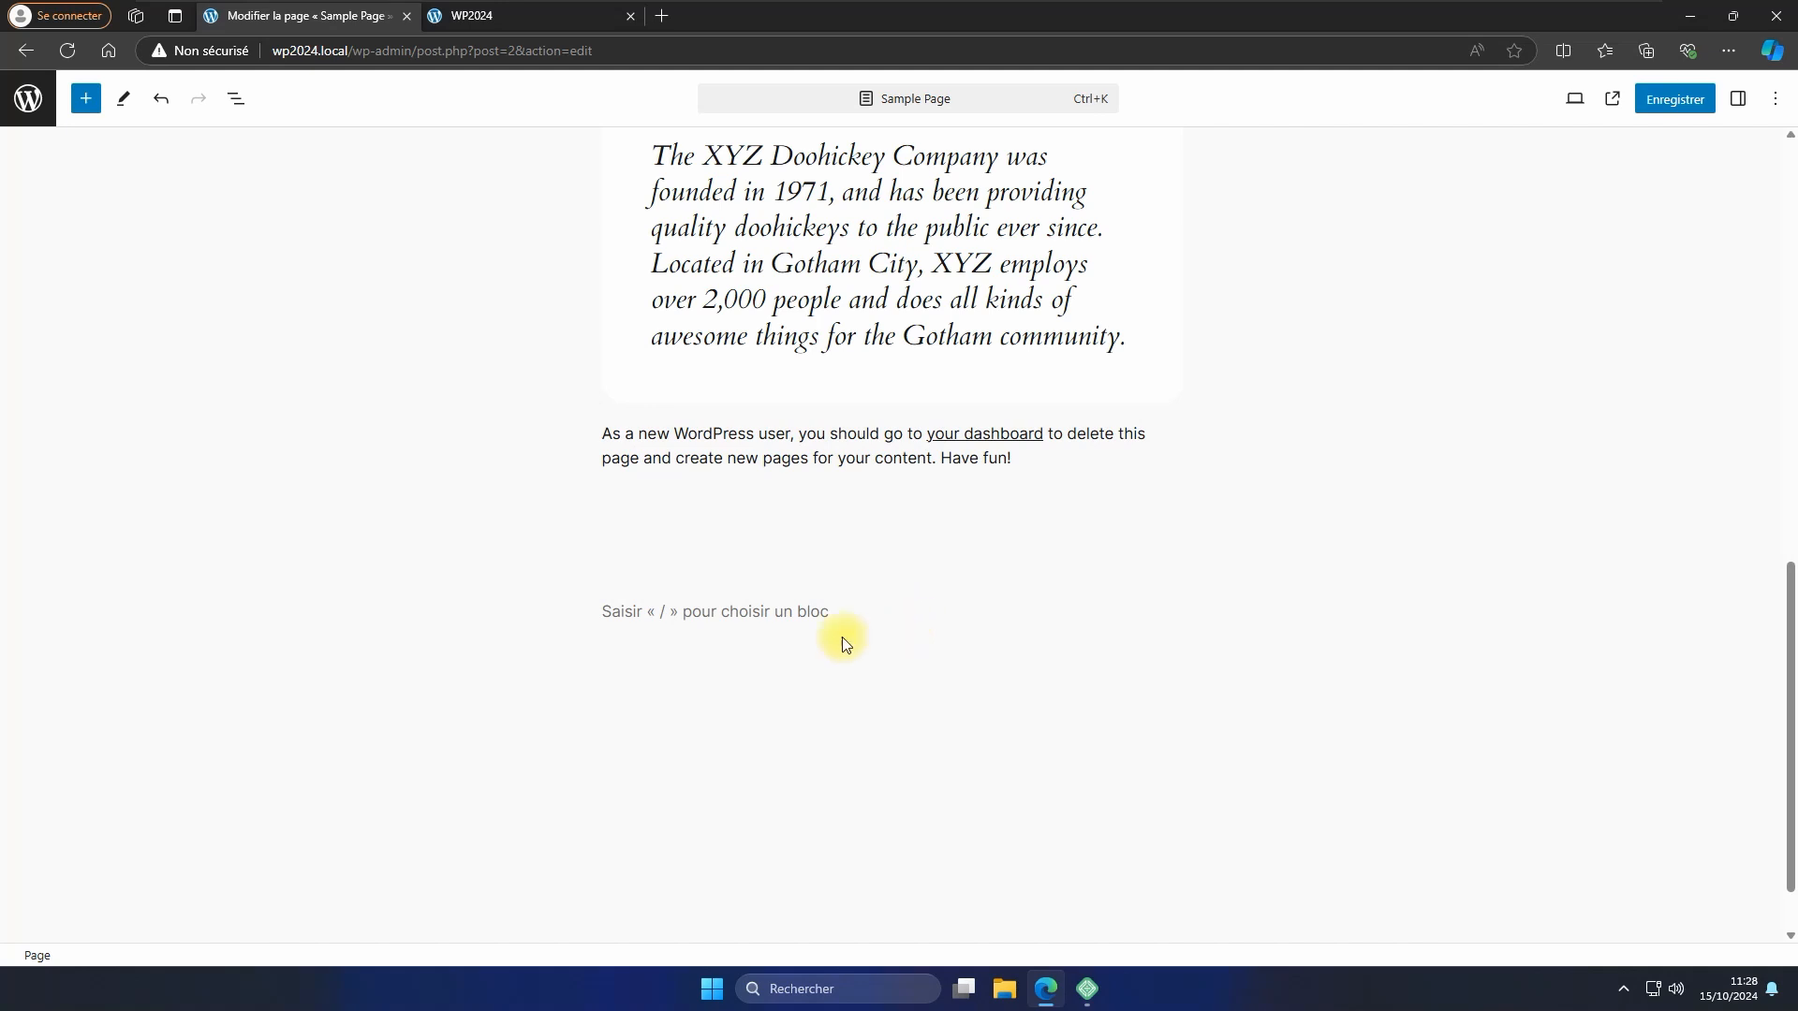
pyautogui.write('/gr')
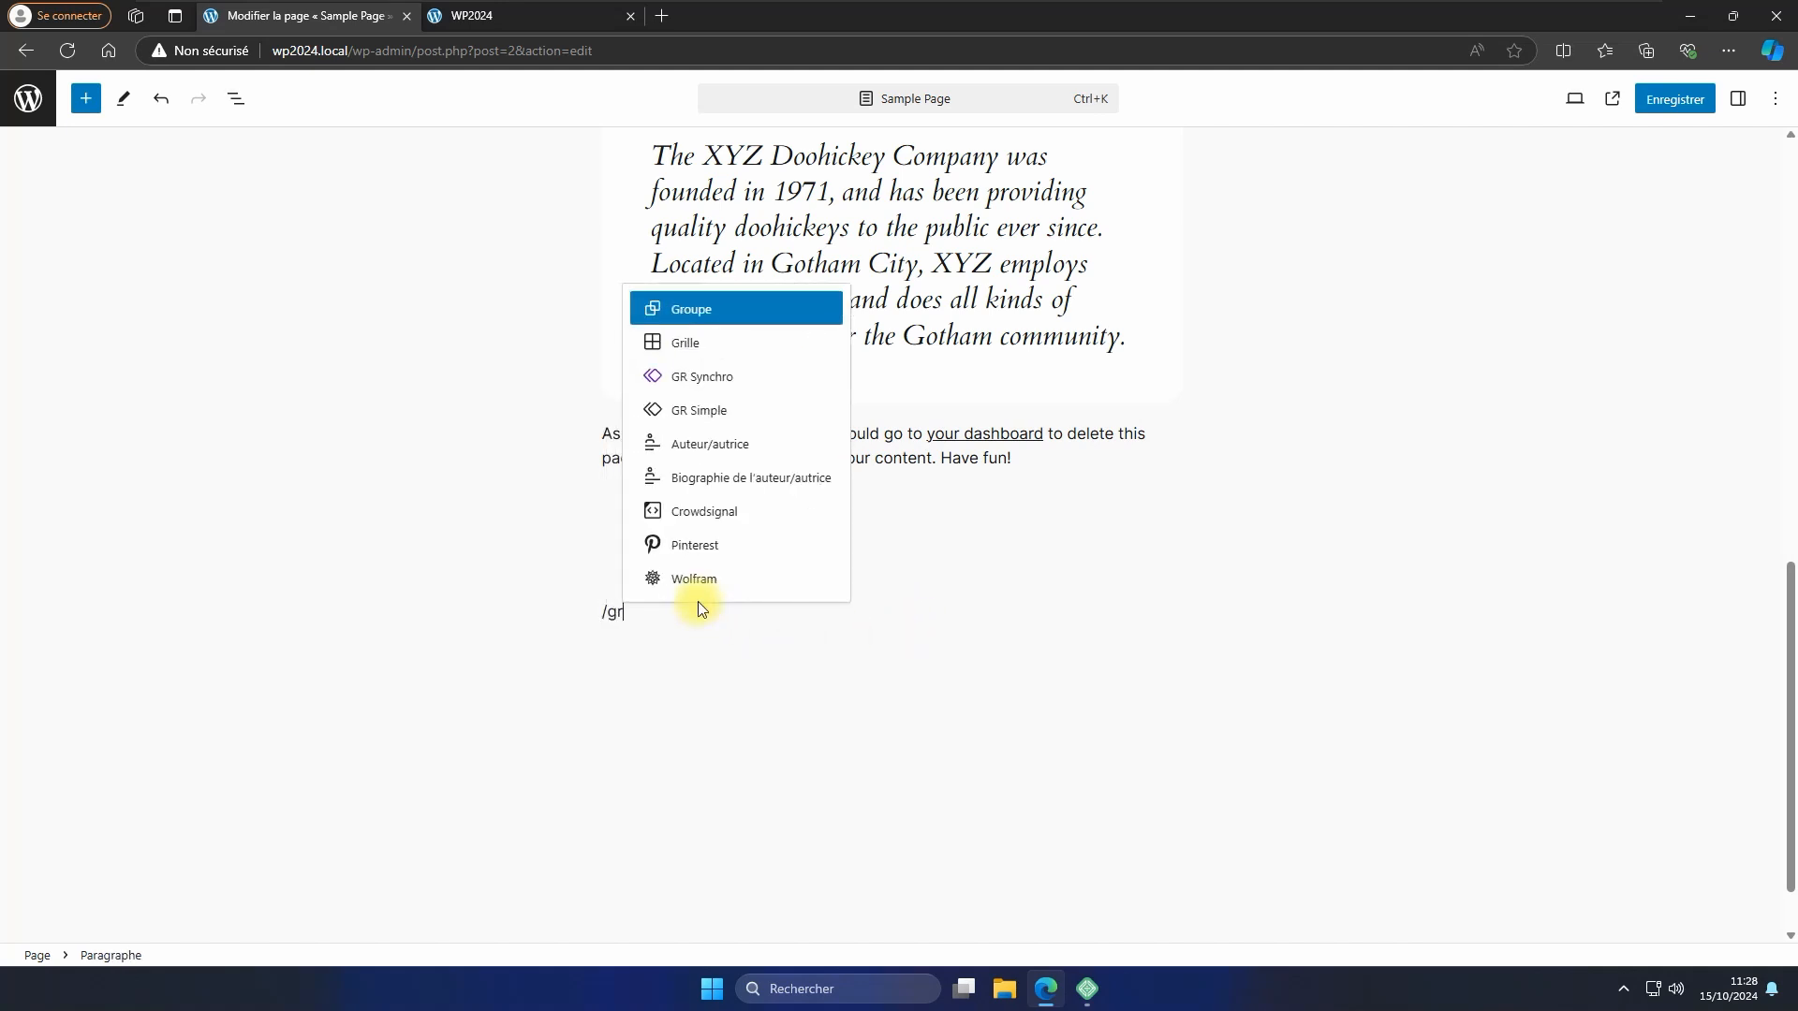
pyautogui.click(716, 384)
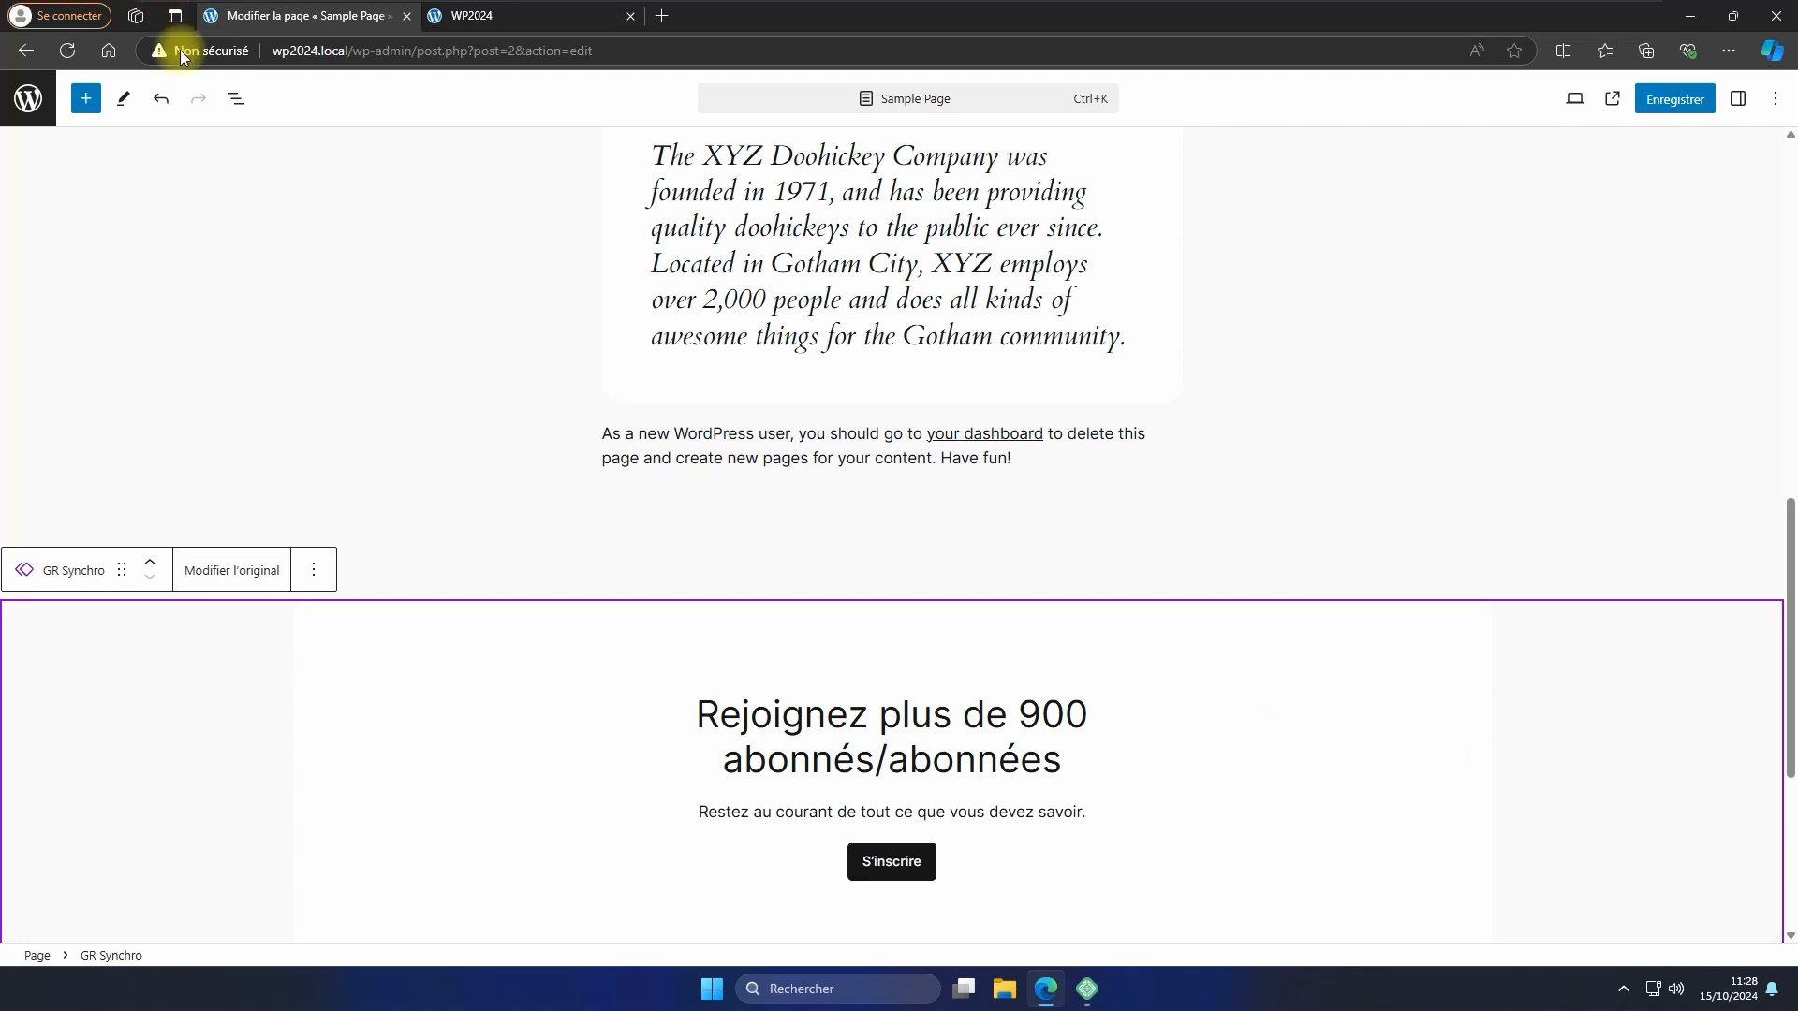
# Select the GR Synchro block in the list view of Sample Page and save the page.
pyautogui.click(236, 97)
pyautogui.click(128, 432)
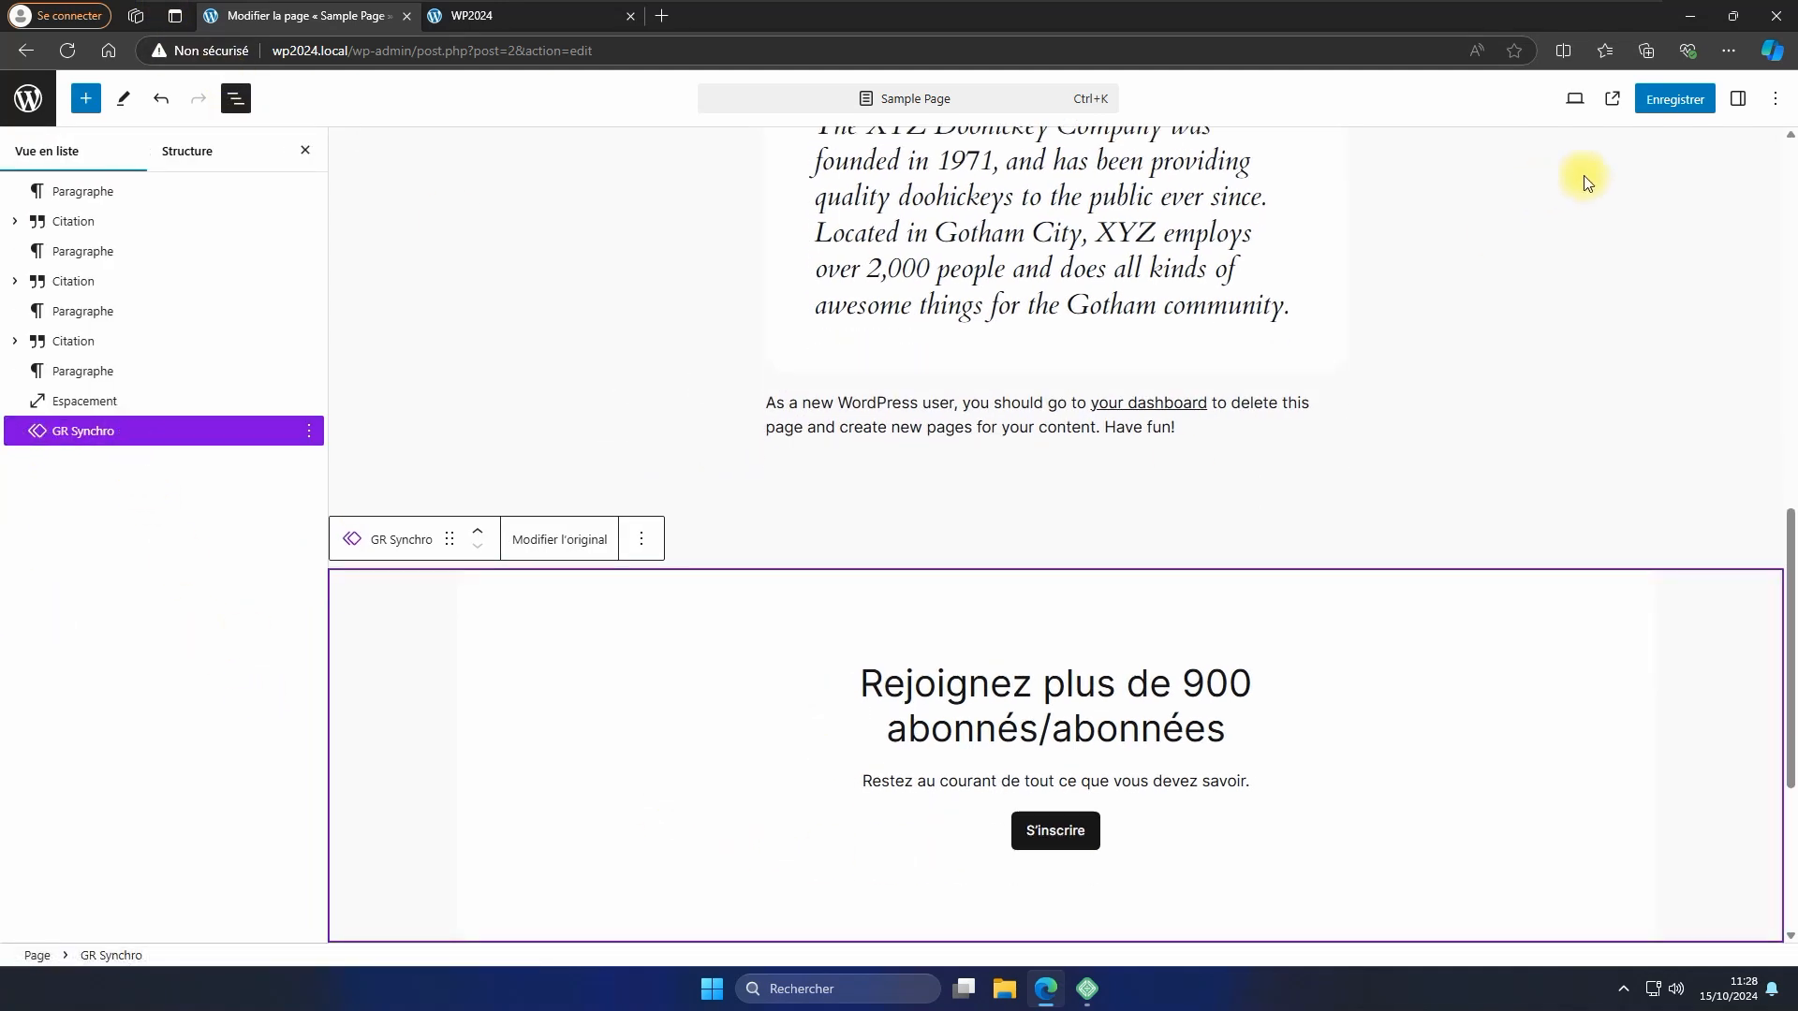
pyautogui.click(1685, 107)
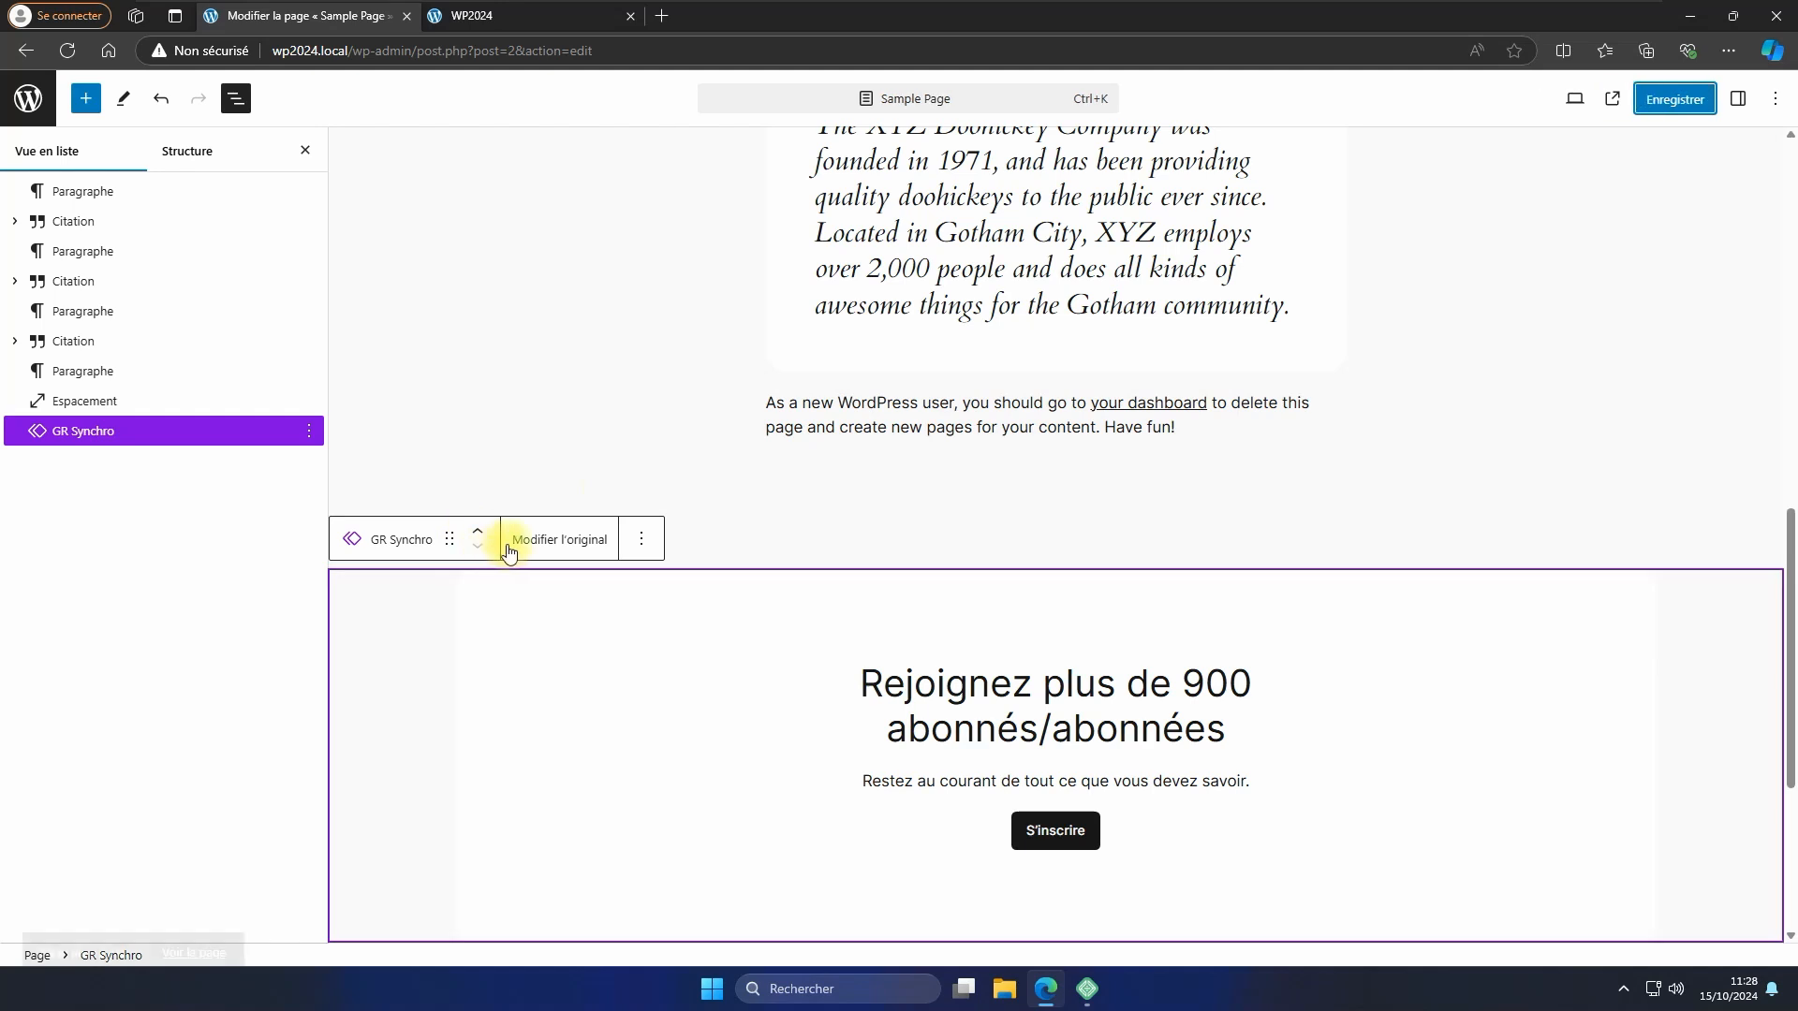
# Compare the subscription section at the end of the published home page with the one on the published Sample Page.
pyautogui.click(489, 26)
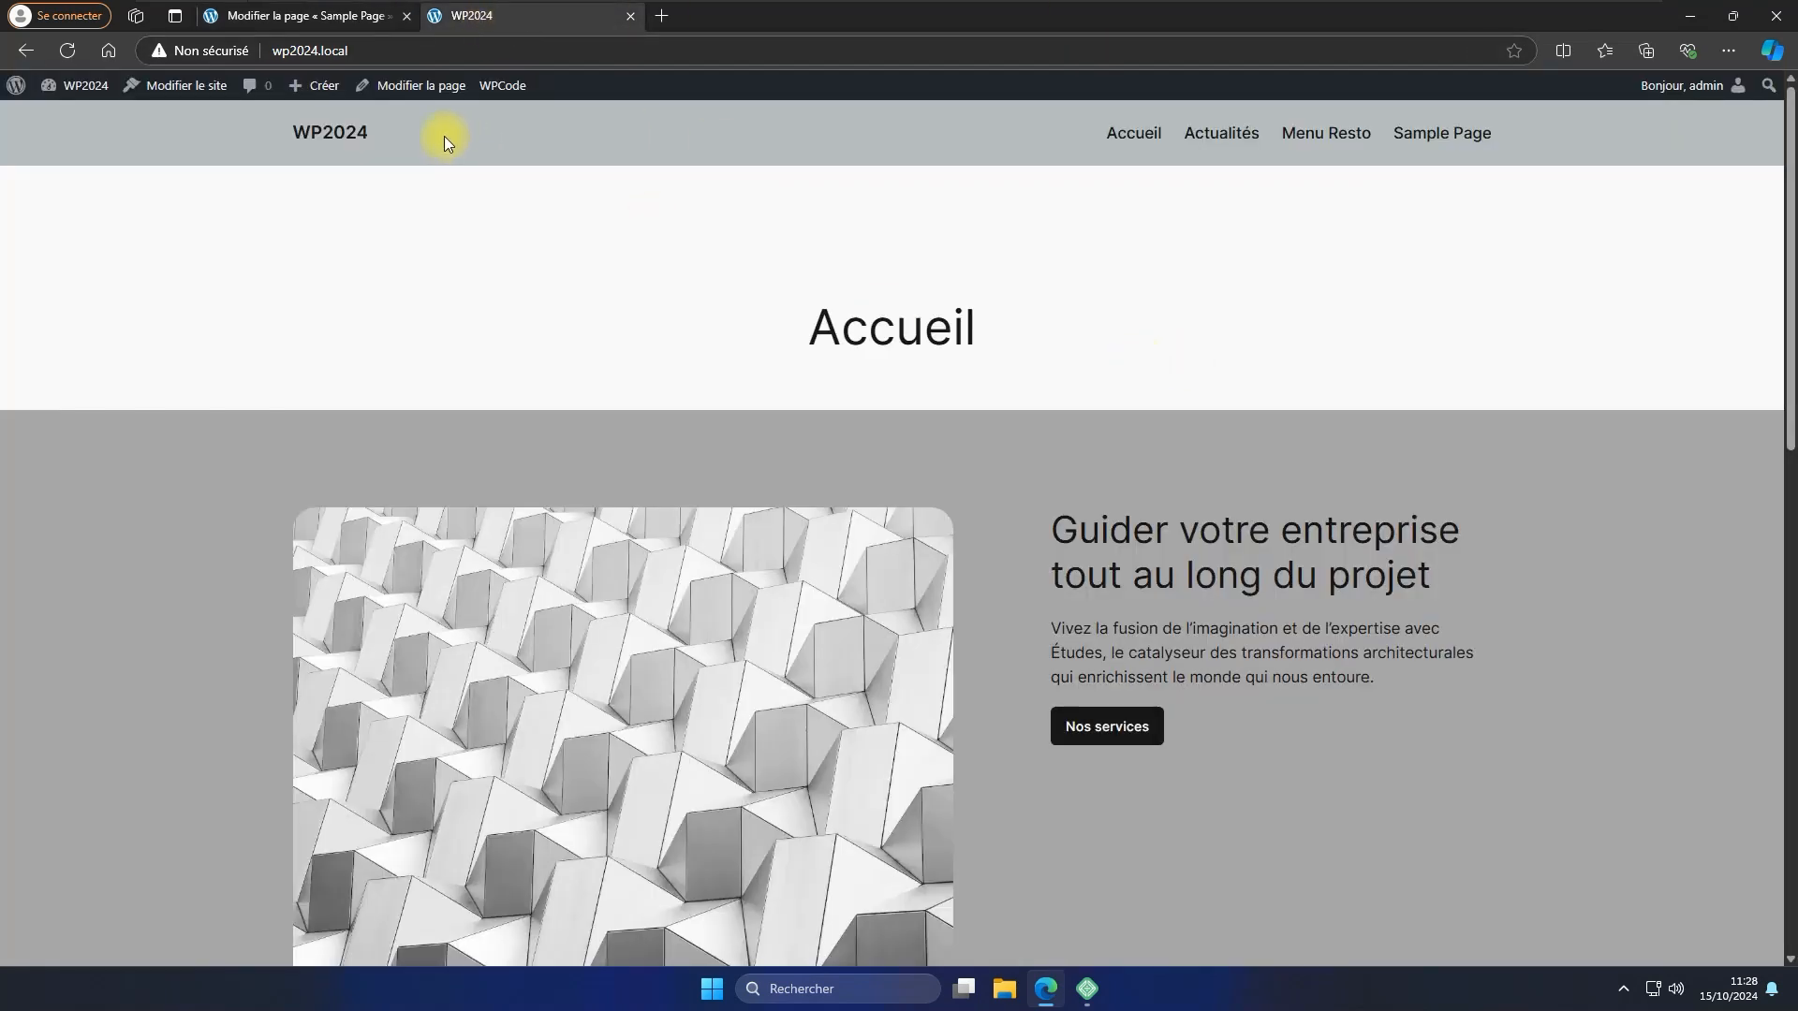
pyautogui.scroll(-9, 734, 524)
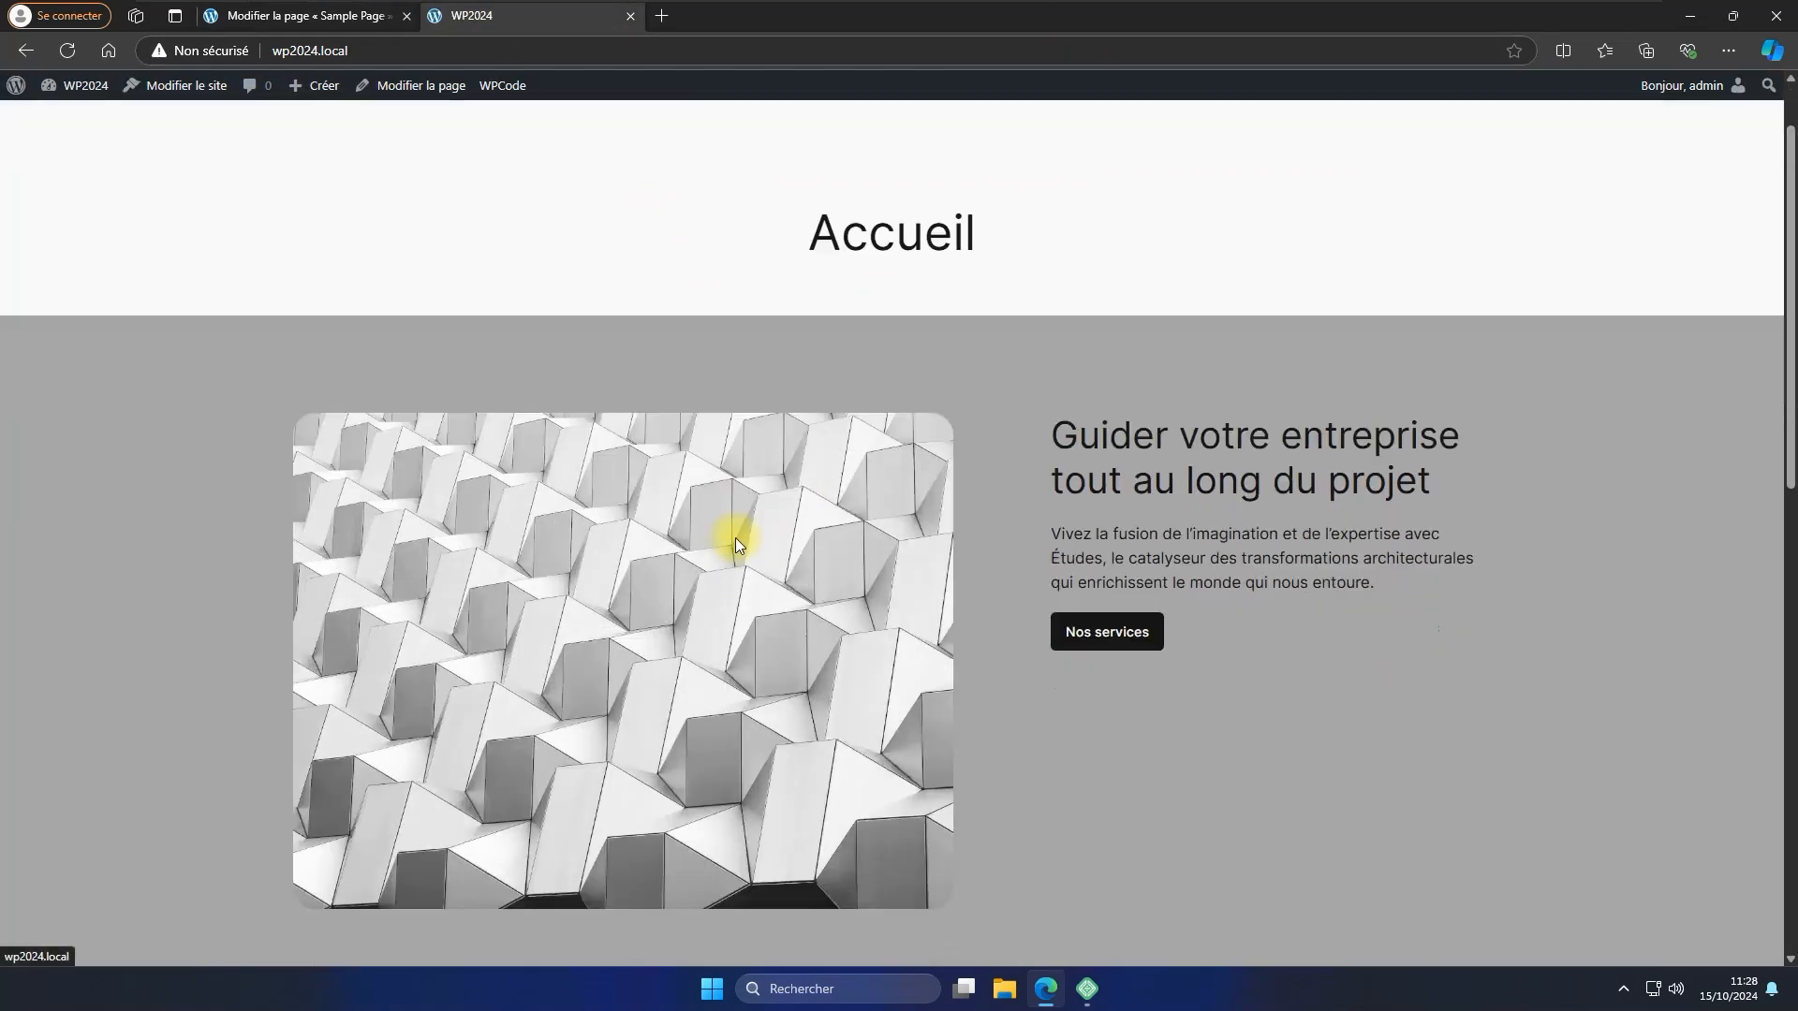
pyautogui.scroll(8, 629, 545)
pyautogui.scroll(-10, 616, 582)
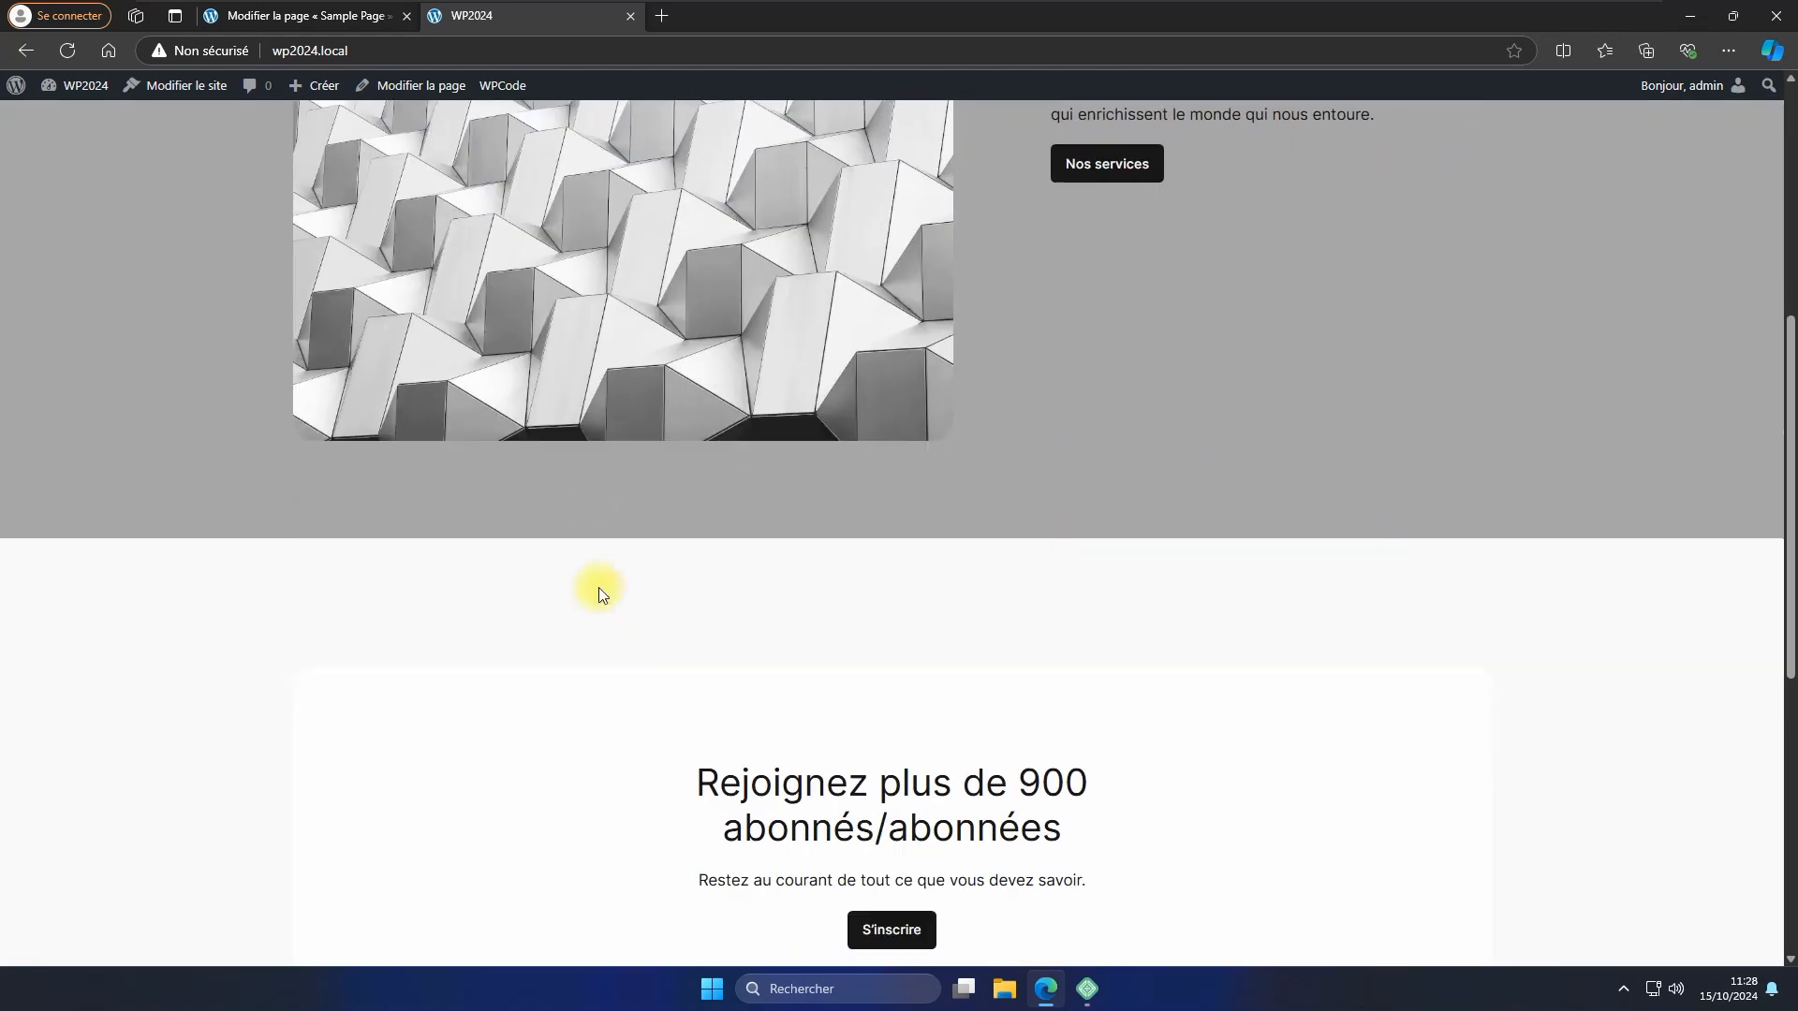
pyautogui.scroll(11, 890, 474)
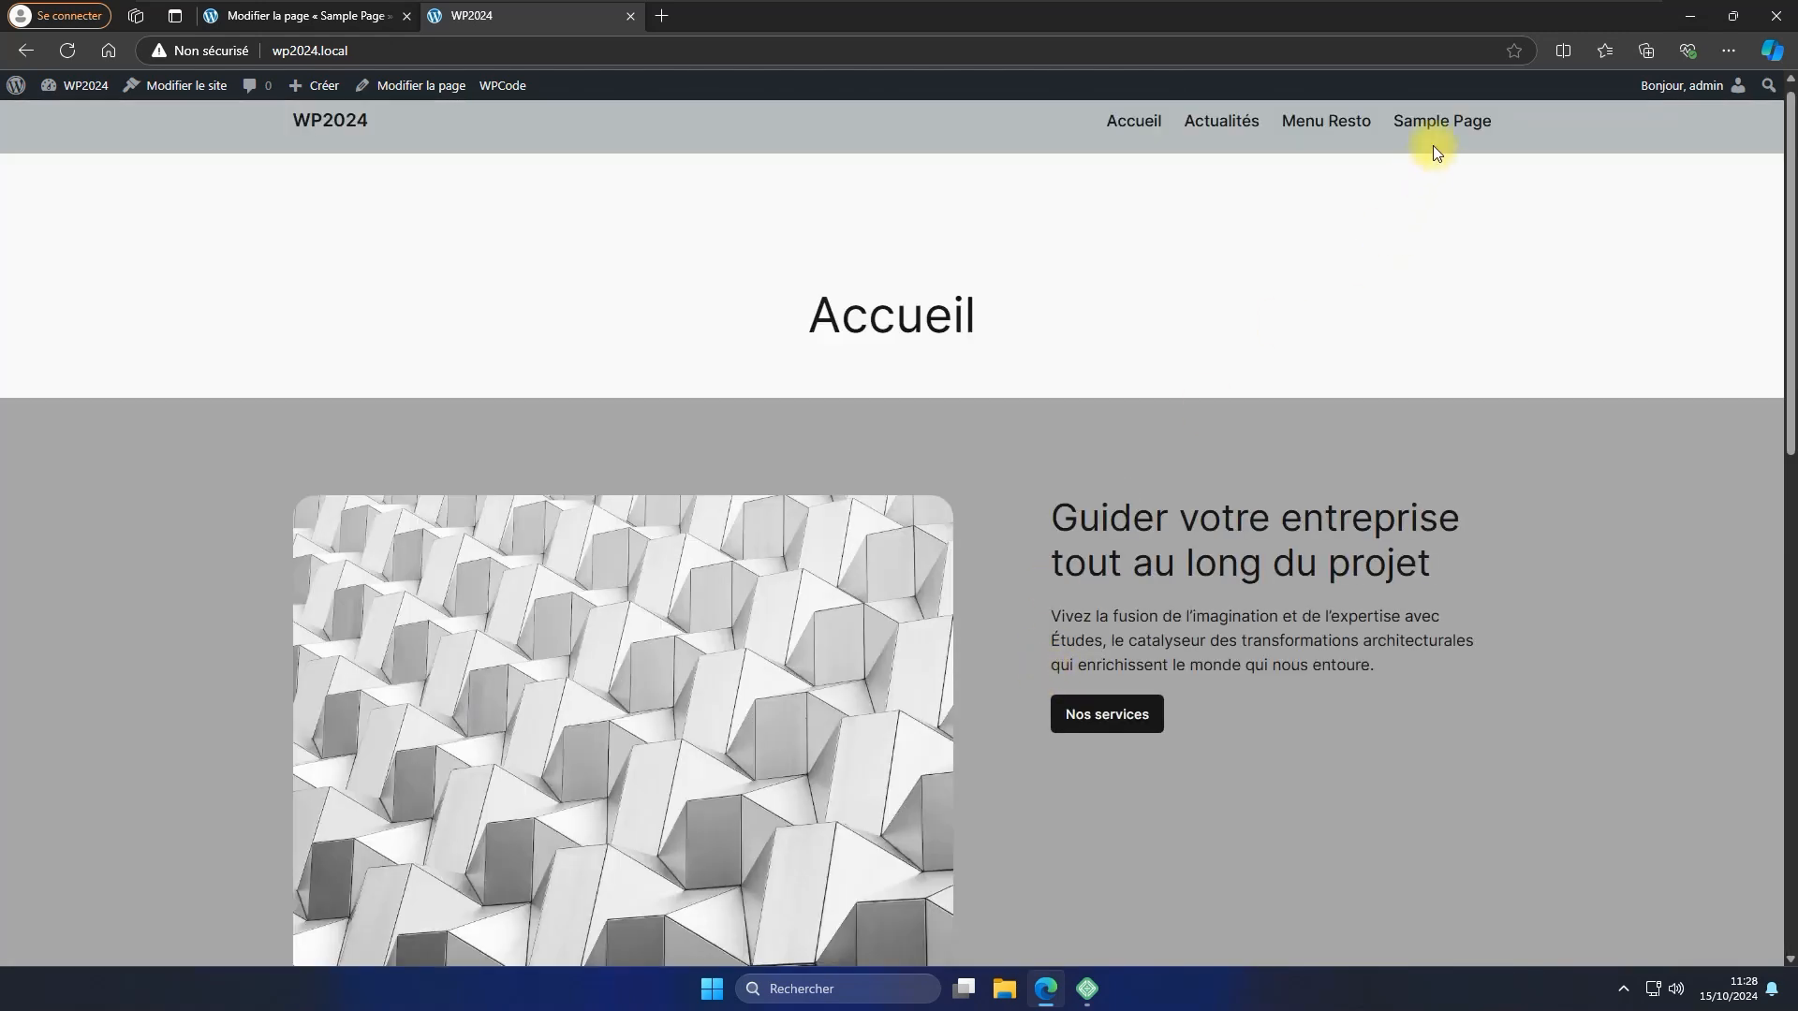
pyautogui.click(1425, 128)
pyautogui.scroll(-10, 1184, 490)
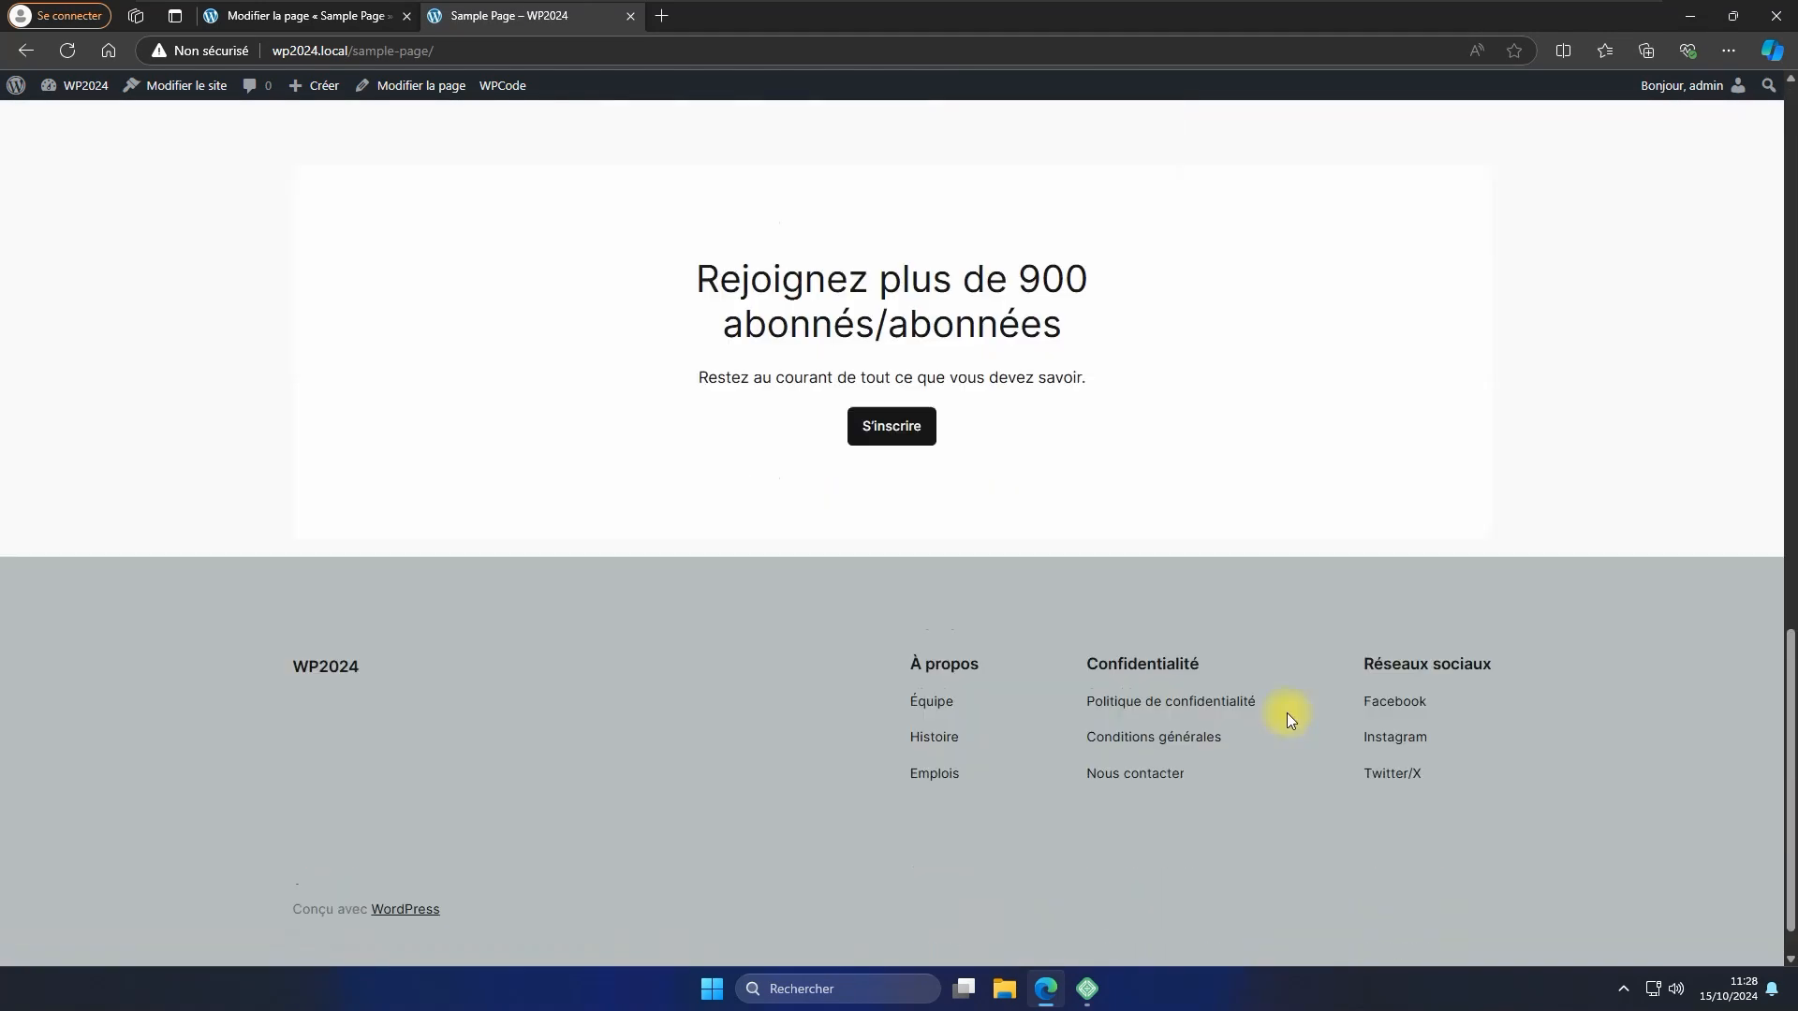
pyautogui.scroll(5, 965, 515)
# Open the original of the GR Synchro pattern from the Sample Page editor and change the subscriber number in its heading to 9000.
pyautogui.click(342, 26)
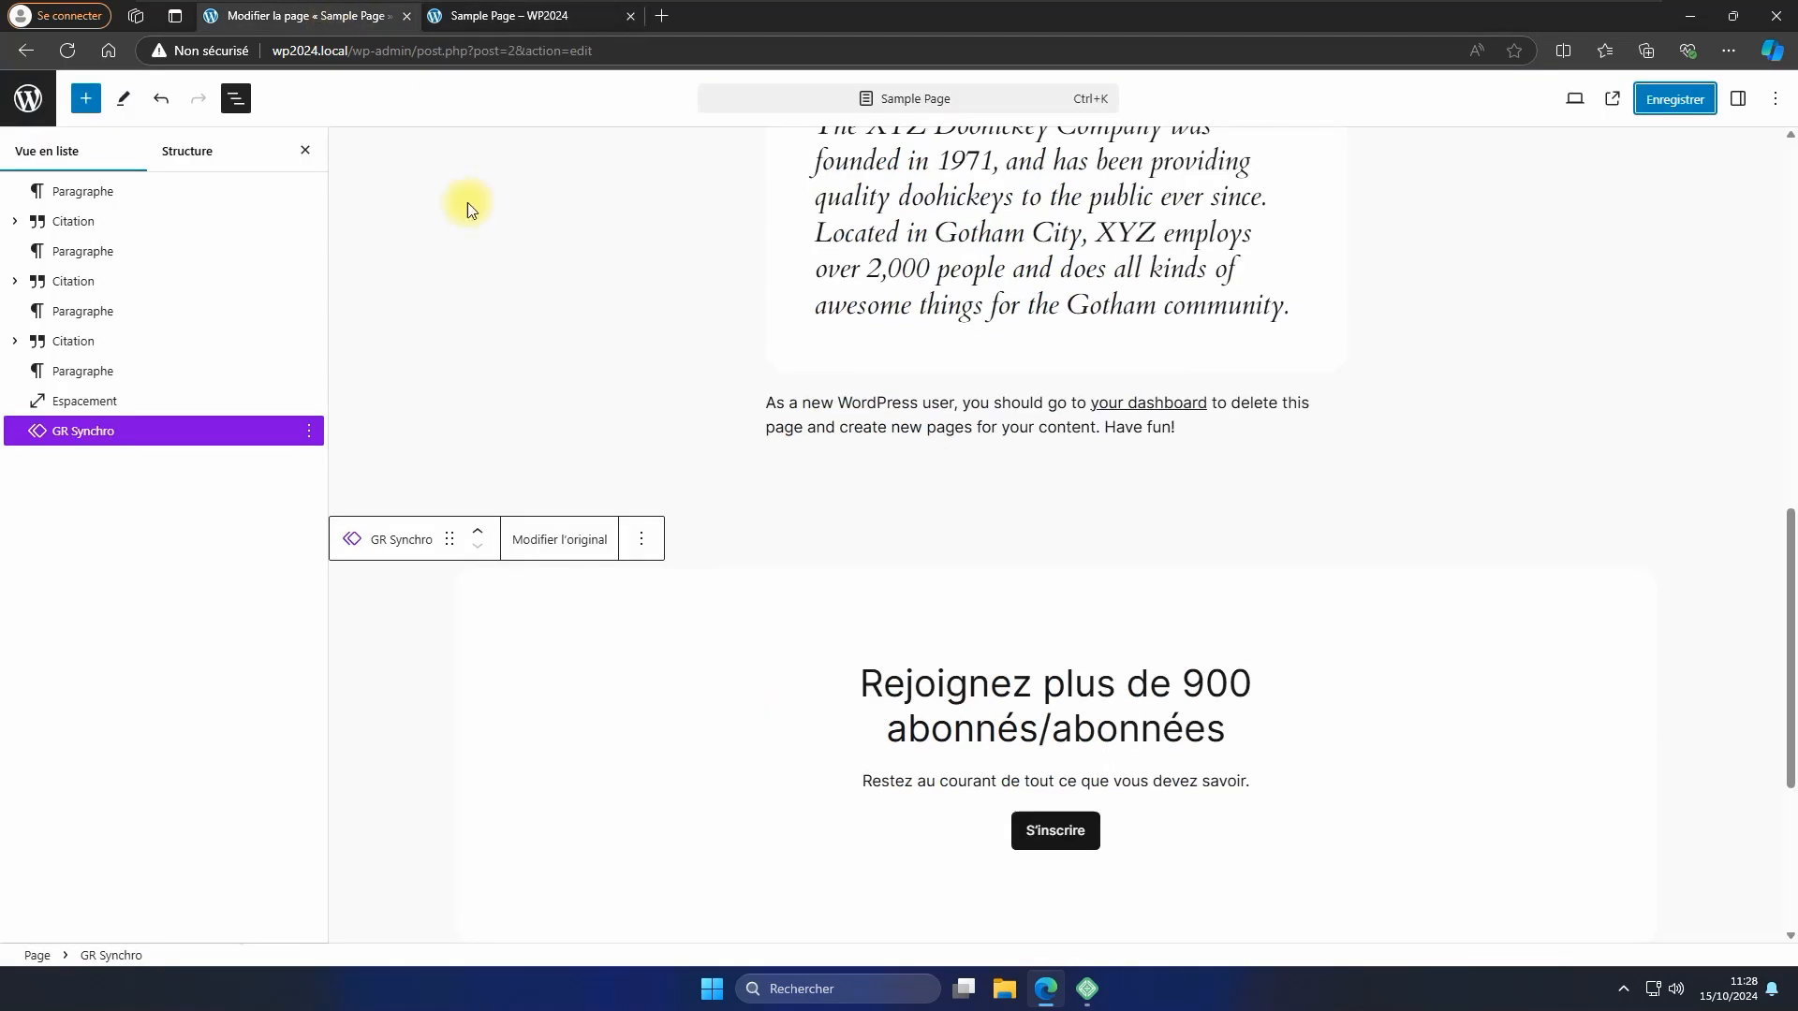
pyautogui.click(545, 547)
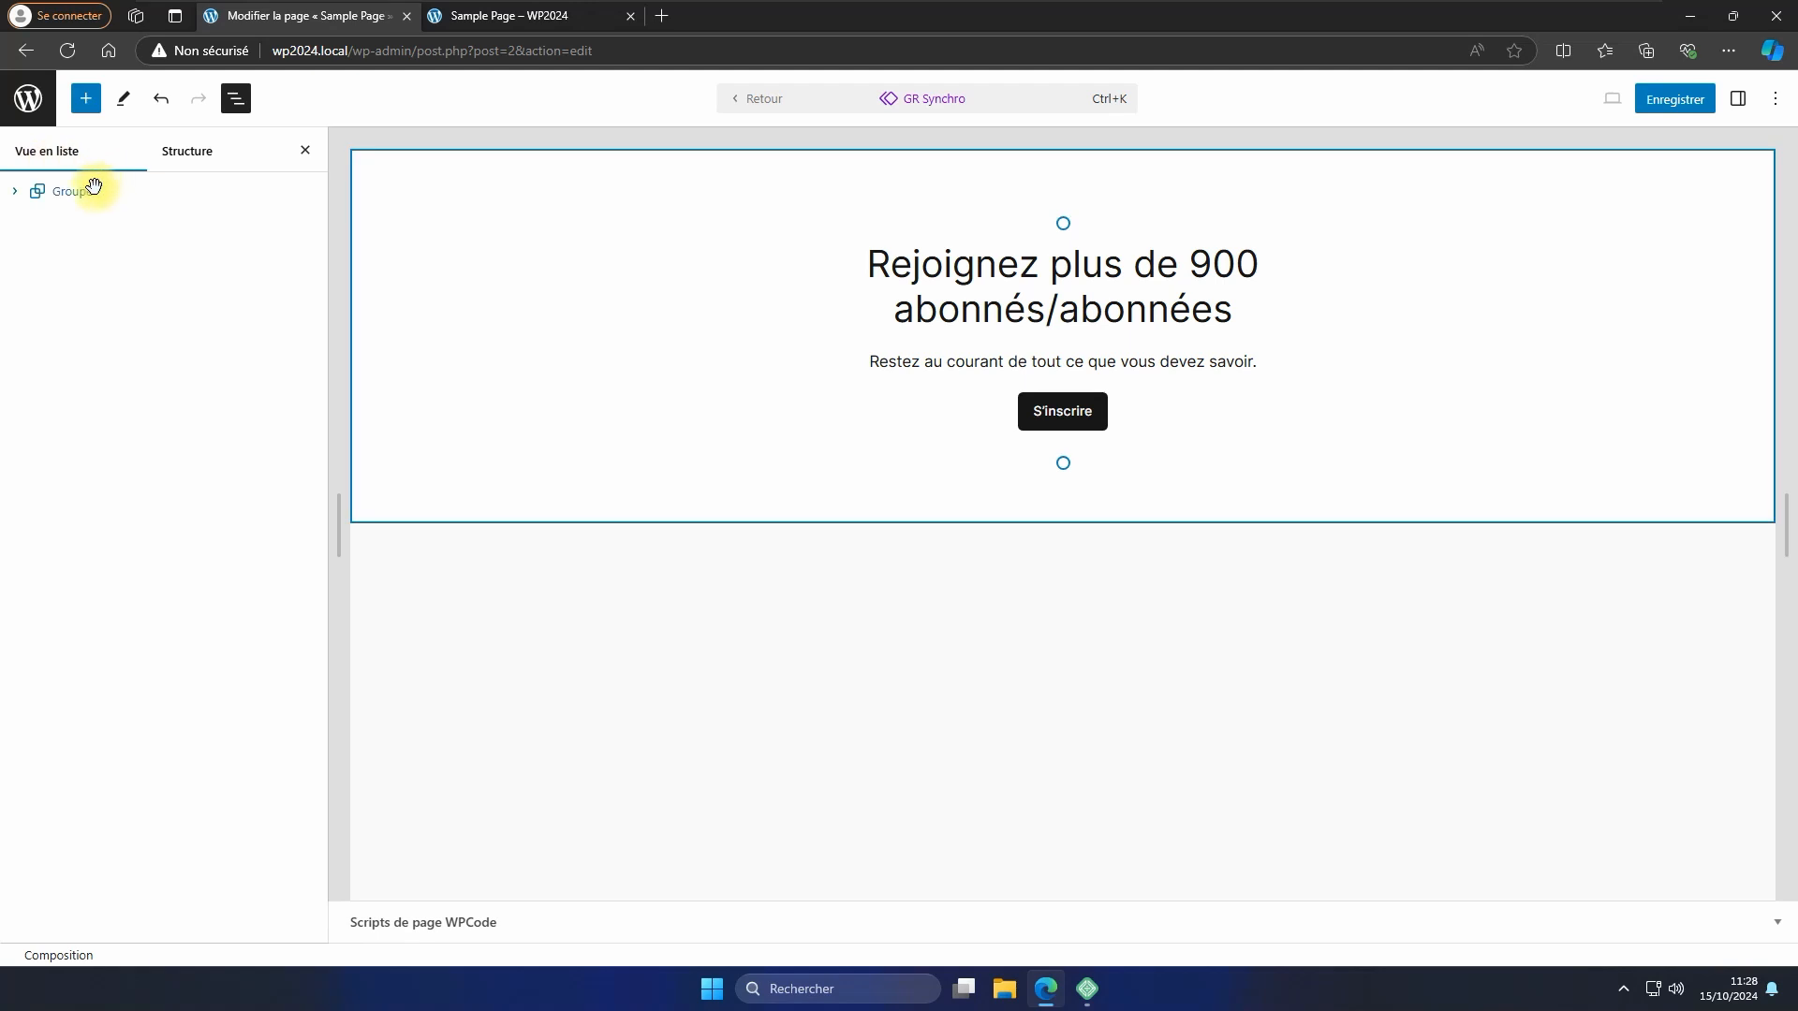
pyautogui.click(1208, 268)
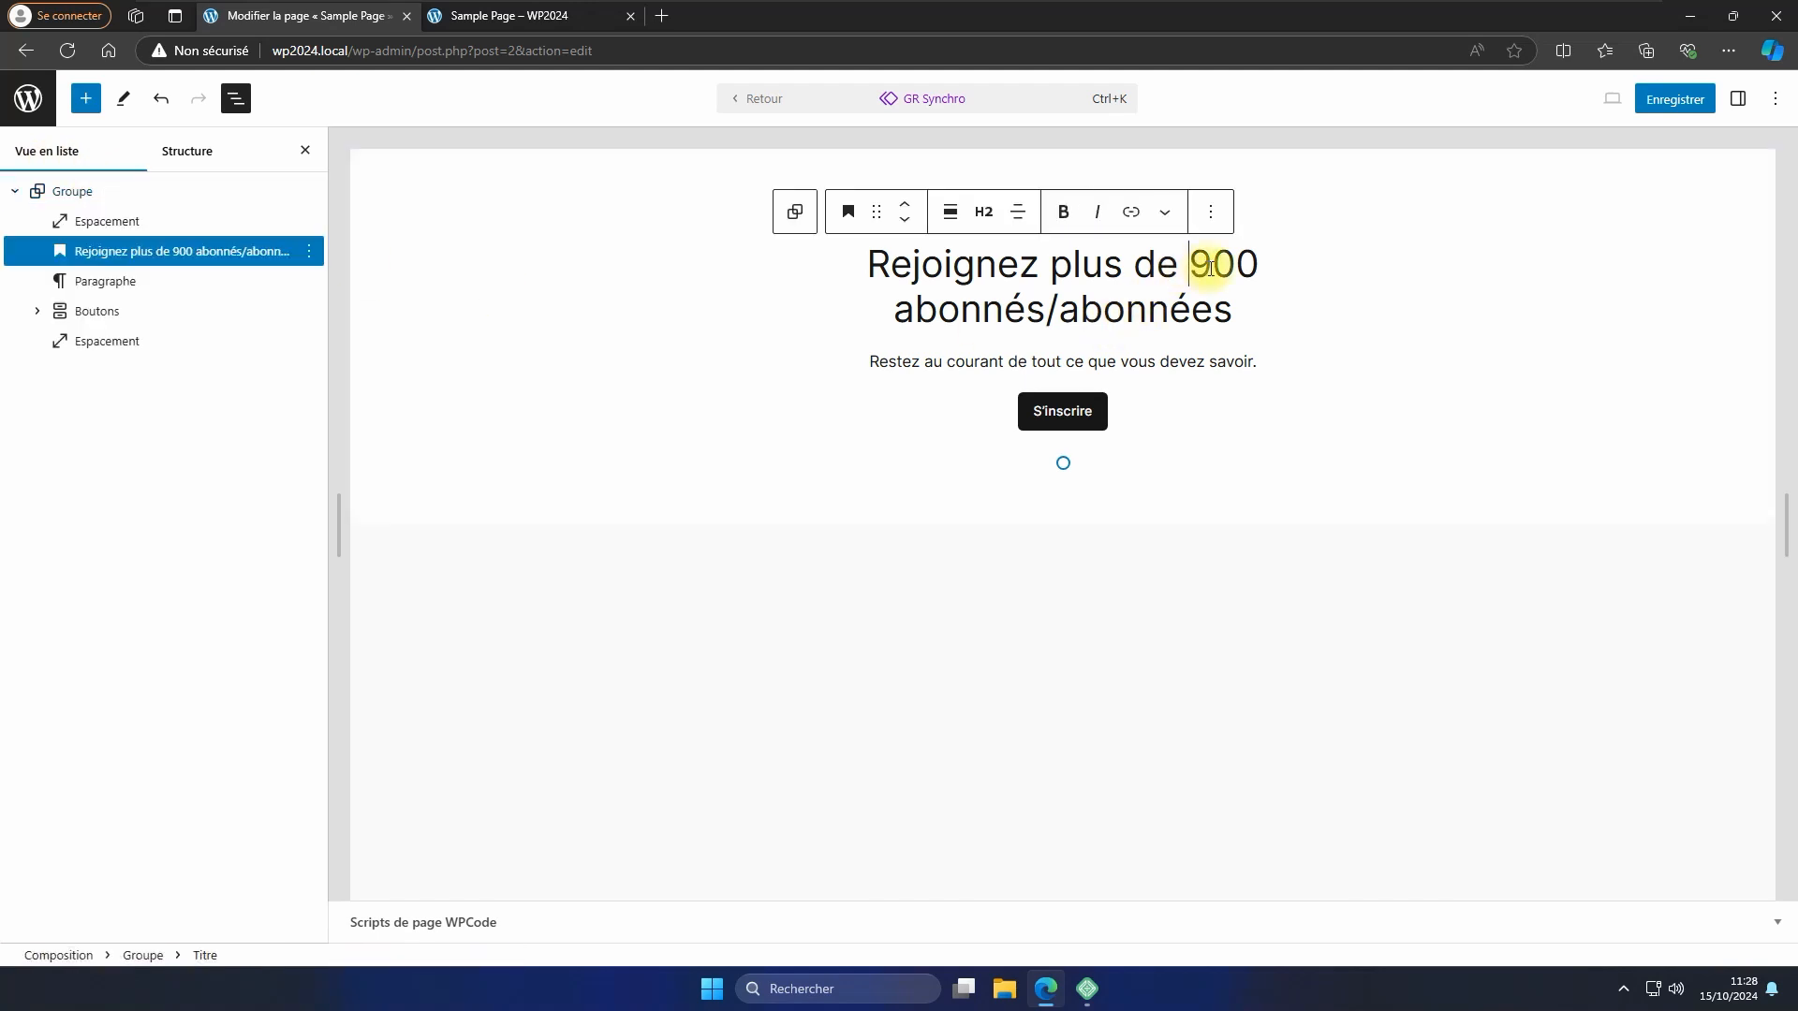
pyautogui.write('0')
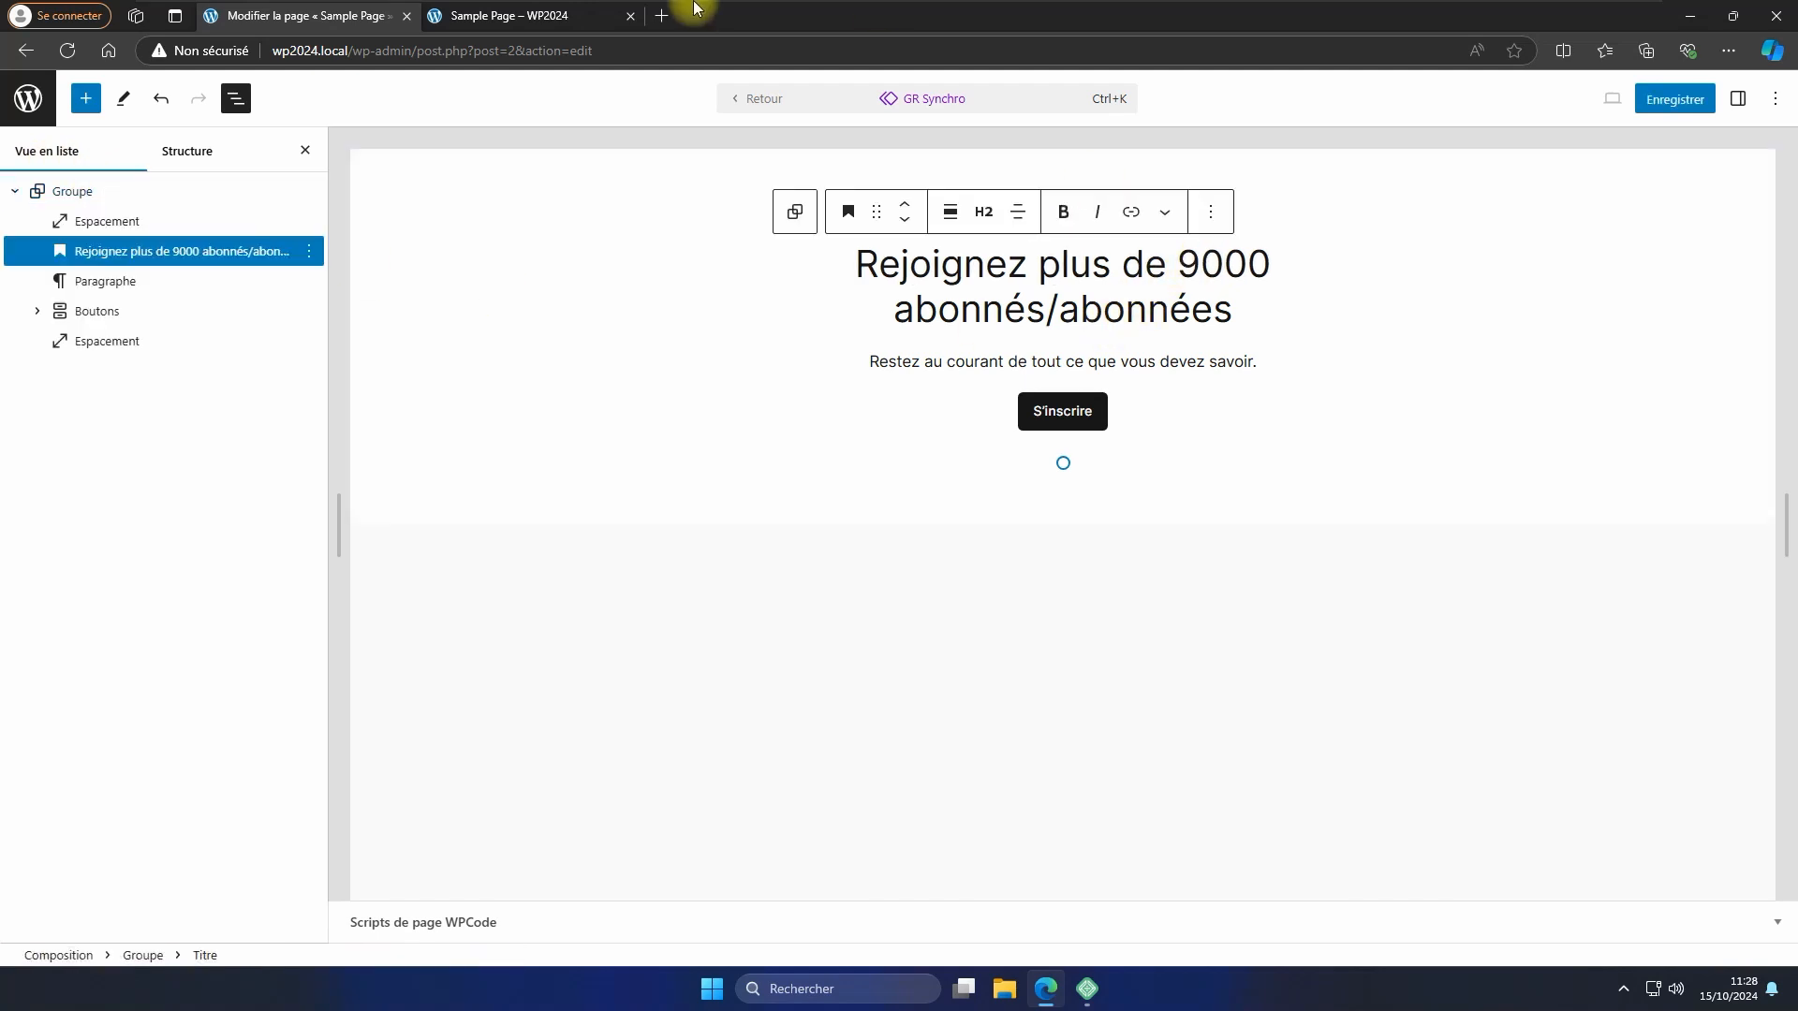
# Set the background of the pattern's Groupe block to the theme colour Accent / Cinq and save the GR Synchro pattern.
pyautogui.click(1498, 228)
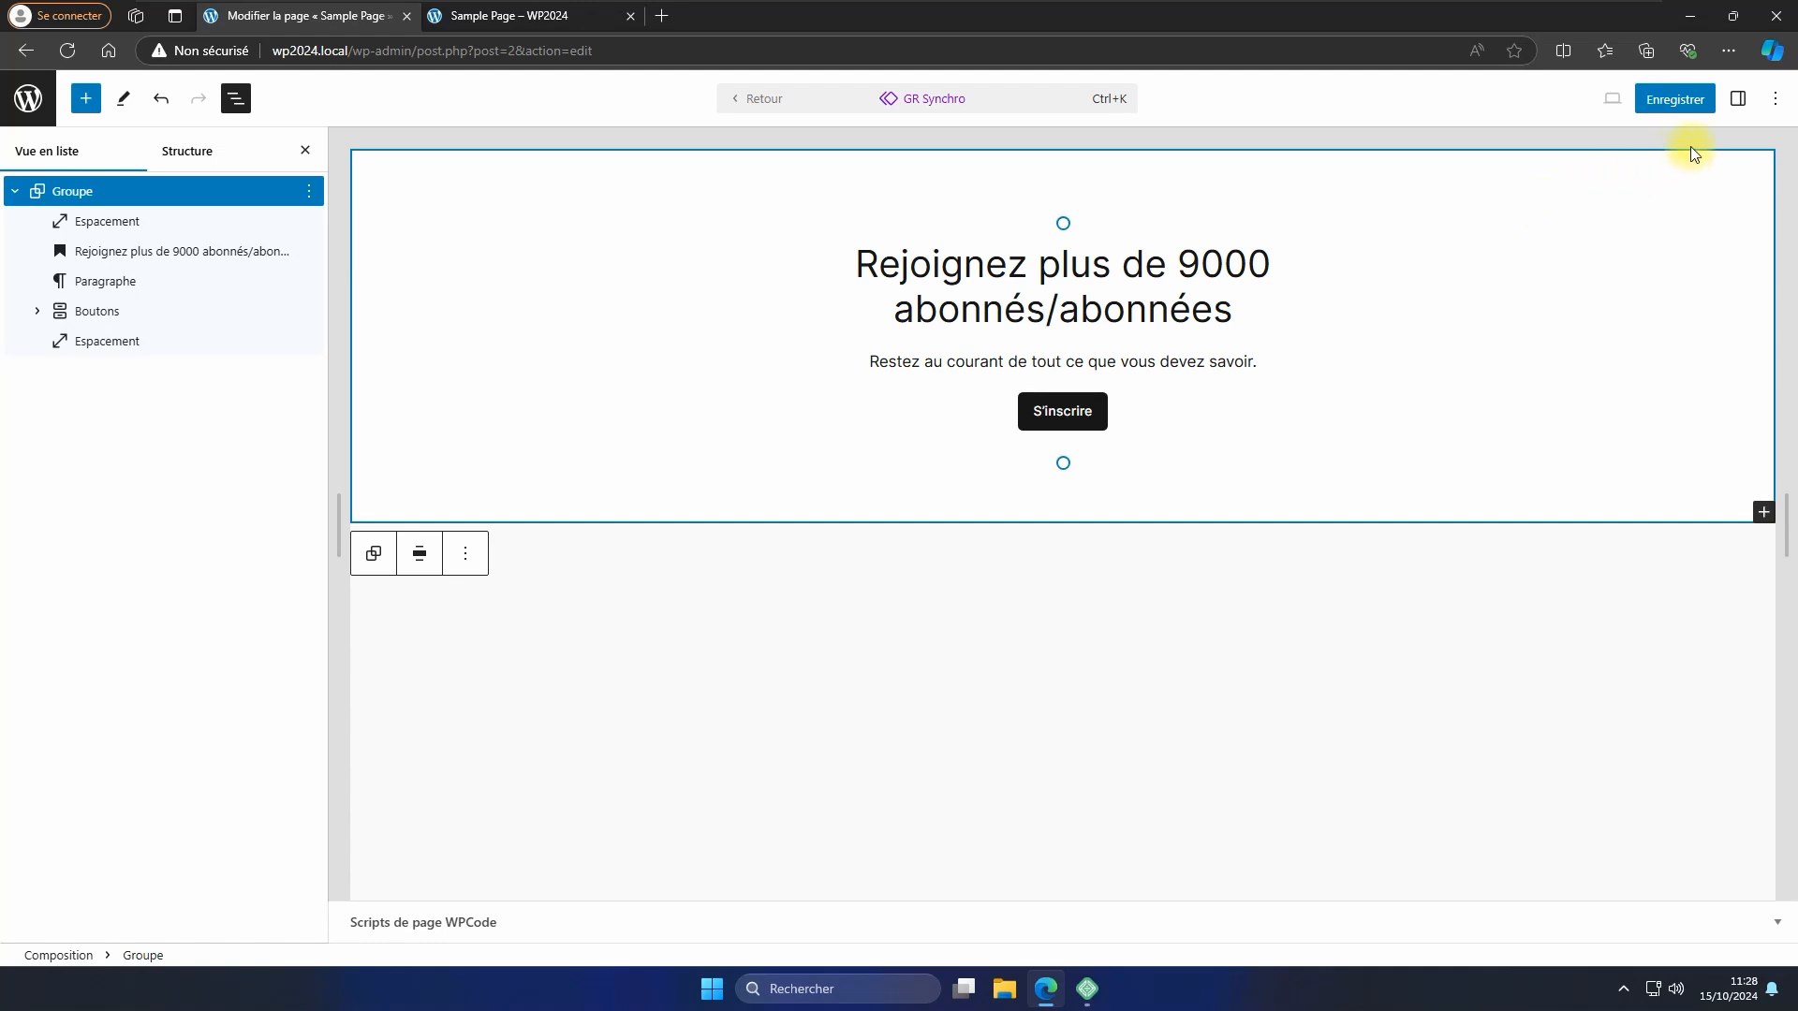
pyautogui.click(1739, 98)
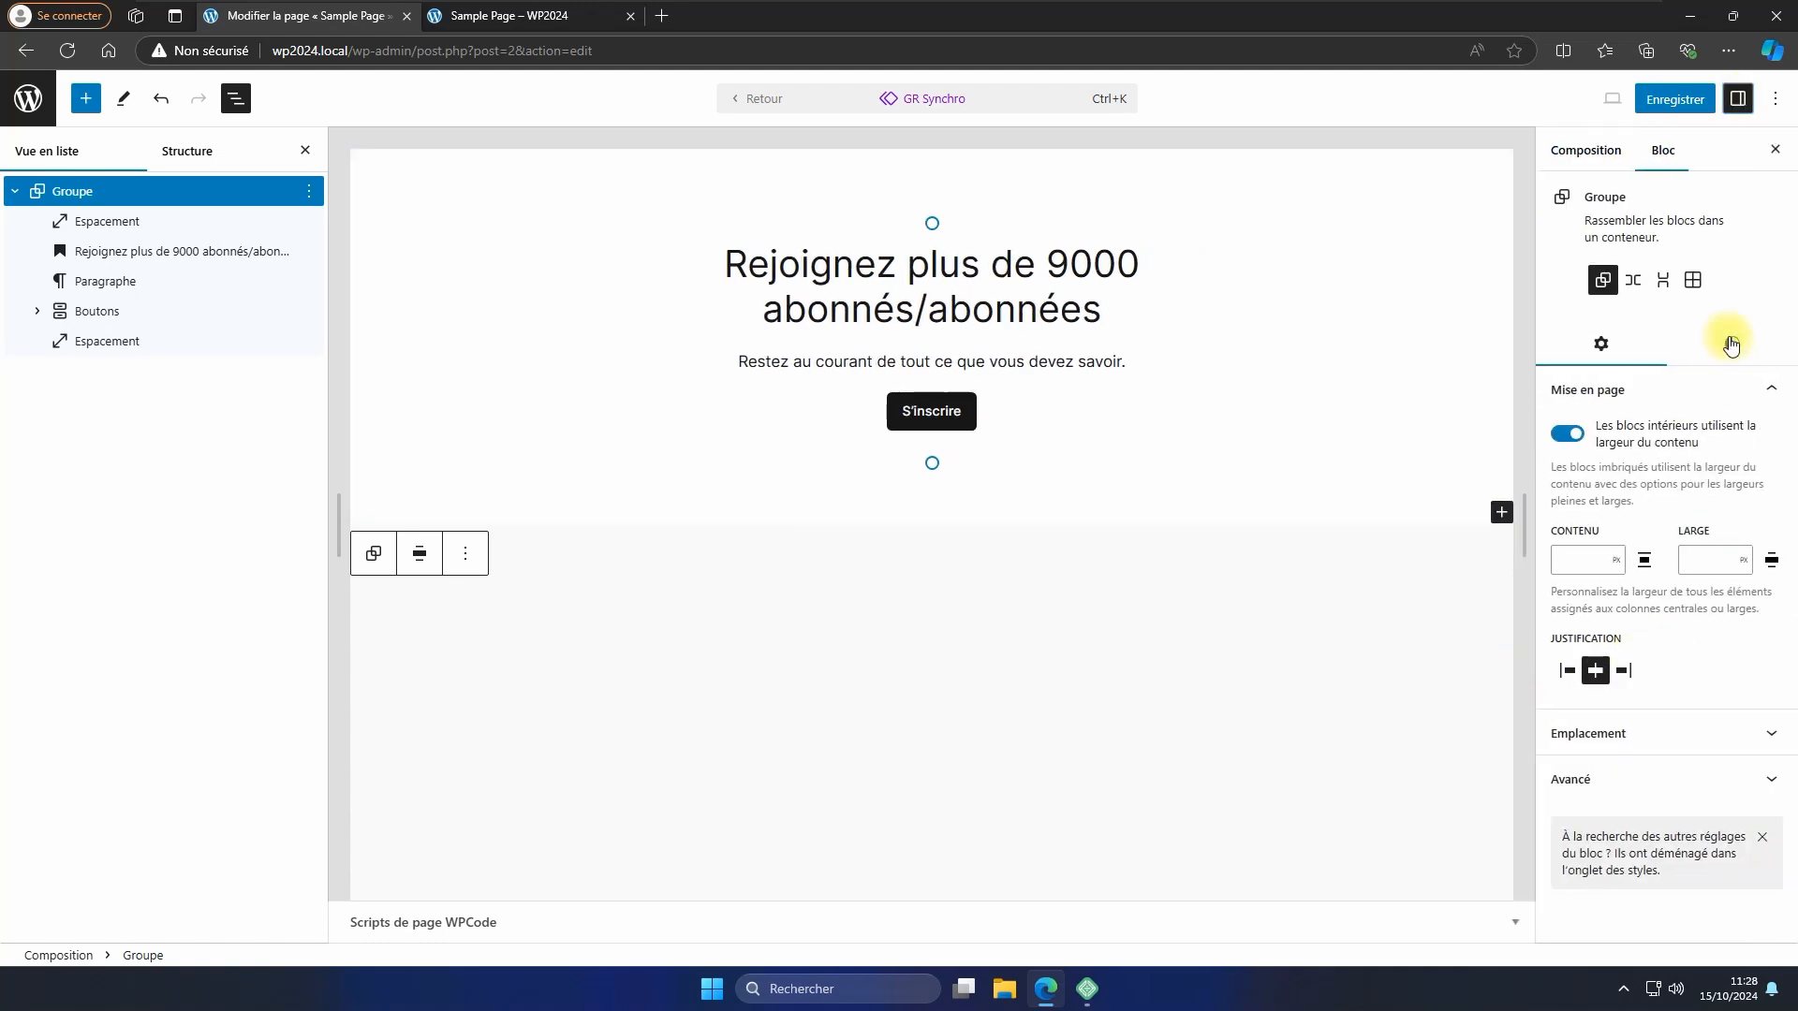
pyautogui.click(1732, 345)
pyautogui.click(1600, 478)
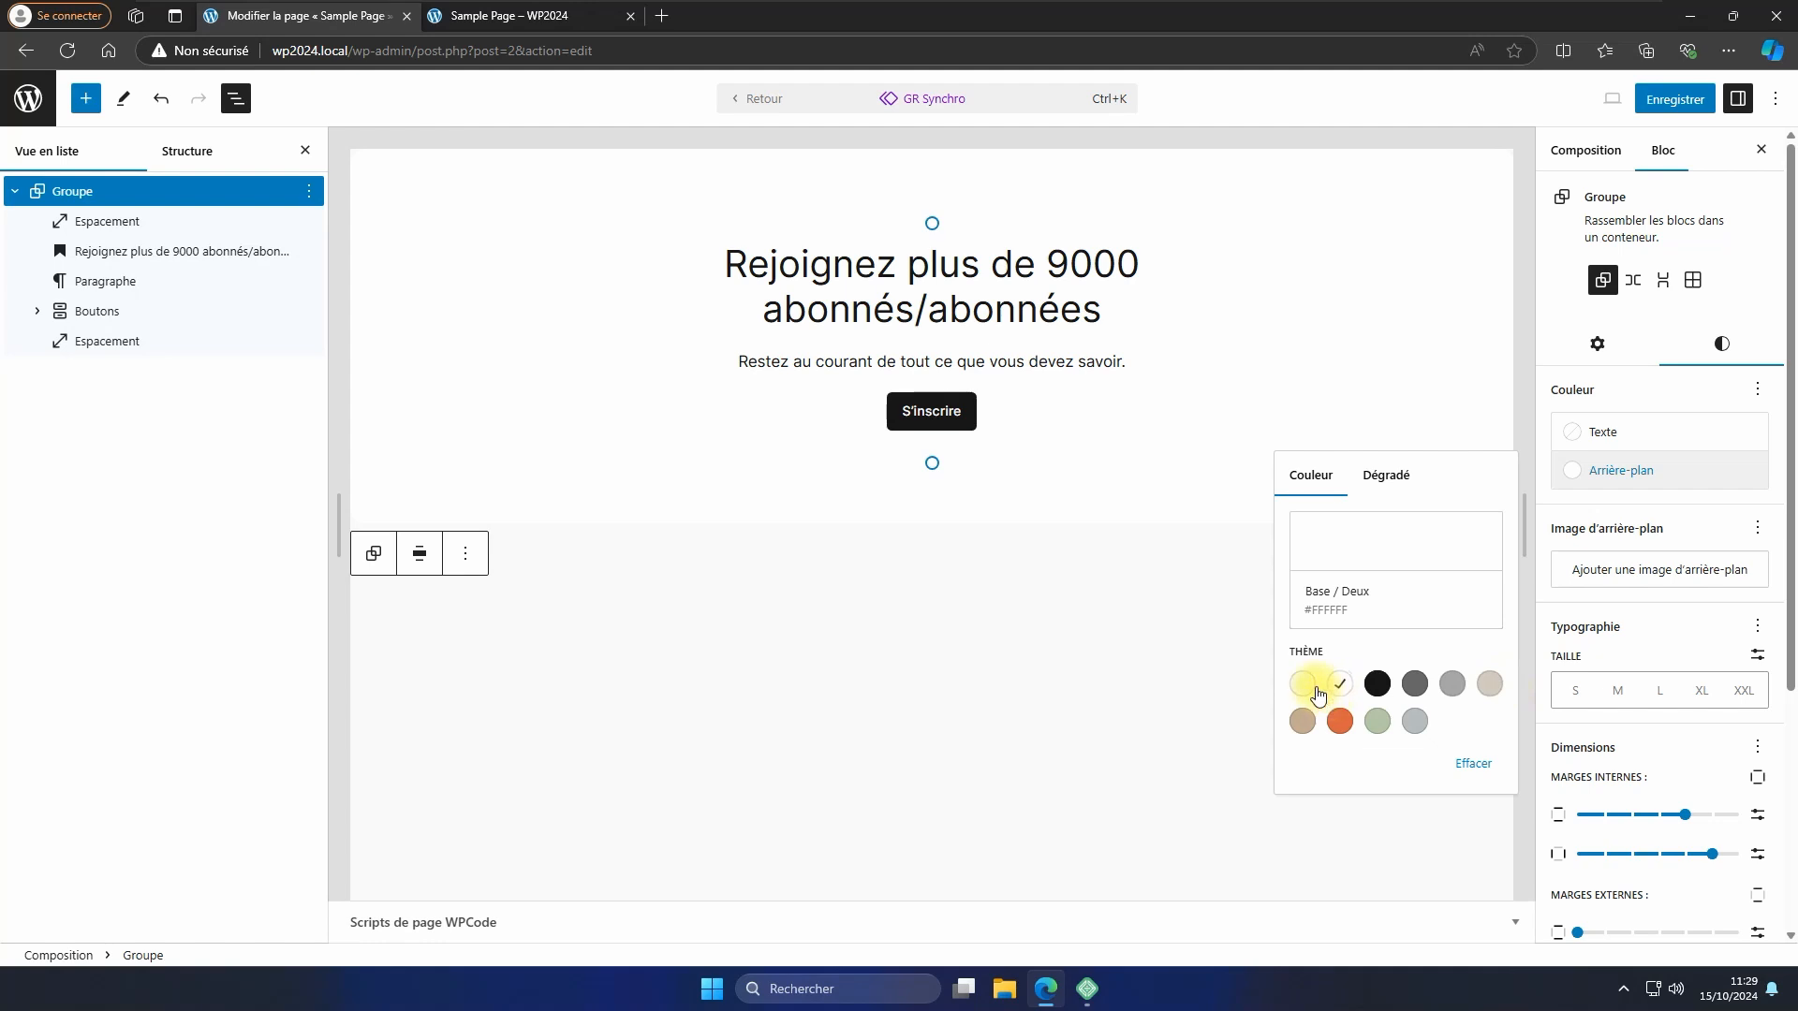
pyautogui.click(1414, 721)
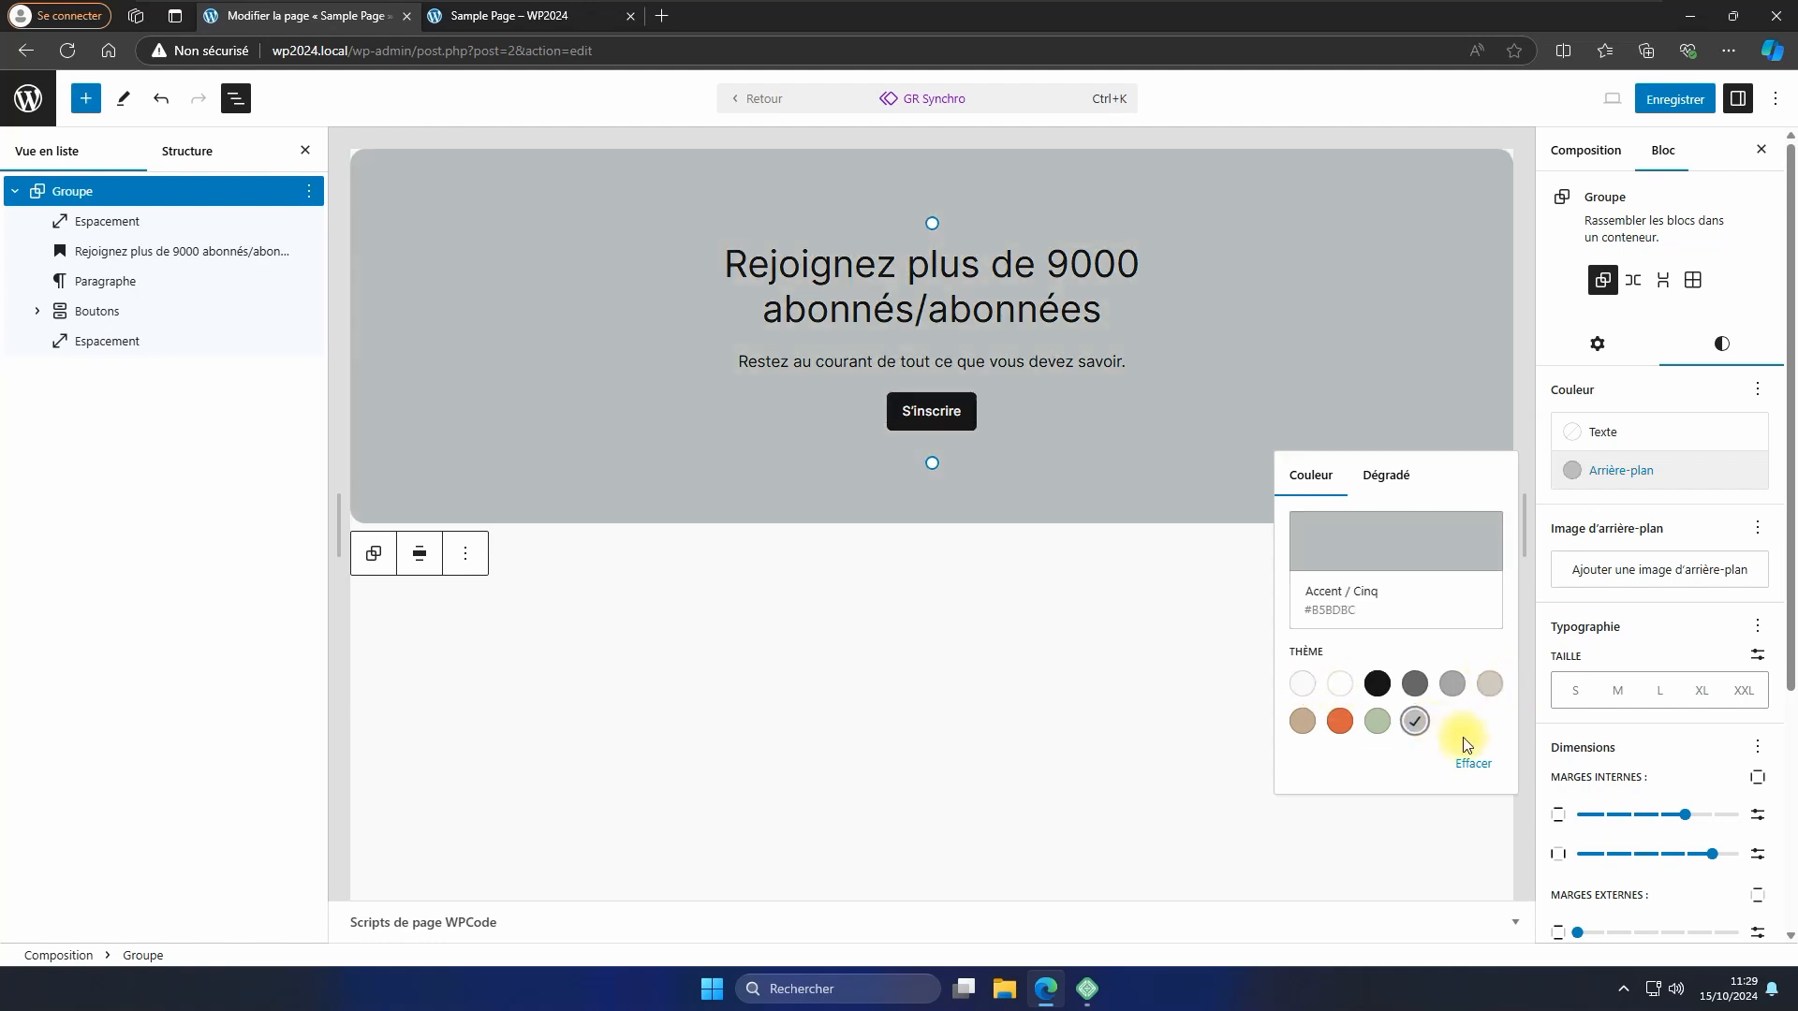
pyautogui.click(1671, 99)
pyautogui.click(1674, 103)
# Reload the published Sample Page and check the subscription section there and on the Accueil page for the pattern changes.
pyautogui.click(464, 16)
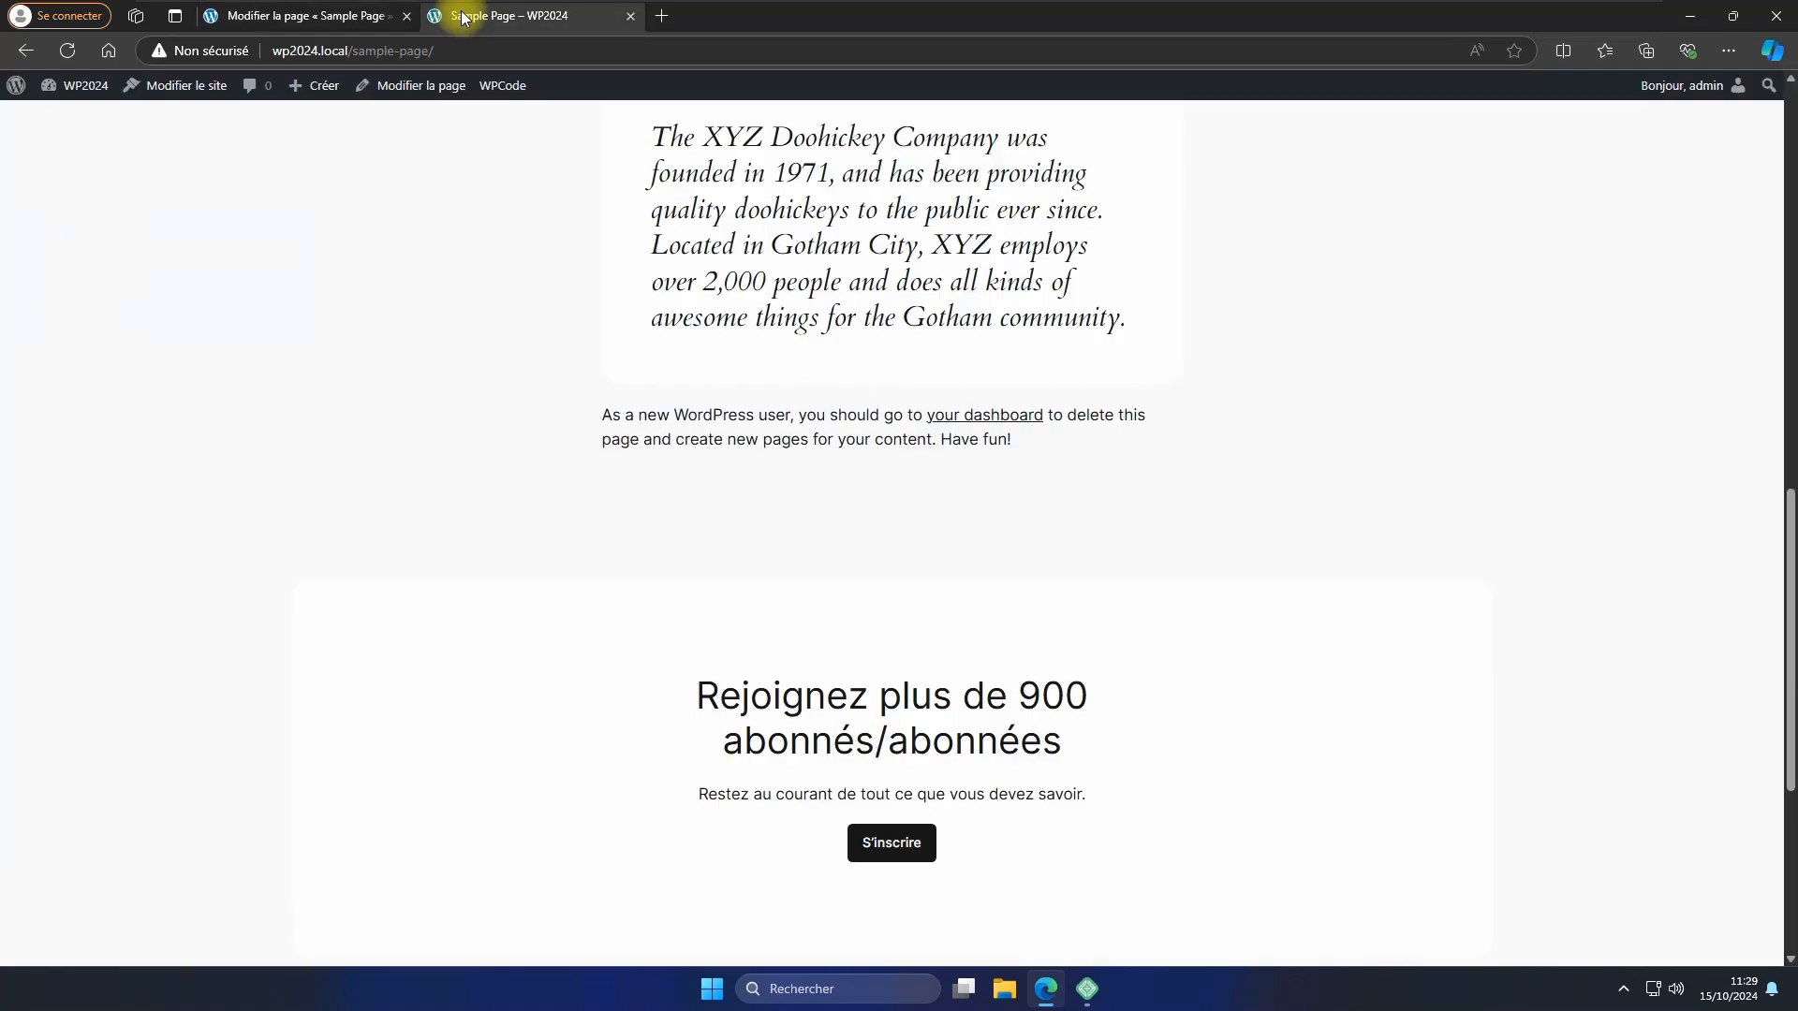
pyautogui.click(68, 51)
pyautogui.scroll(-2, 1276, 743)
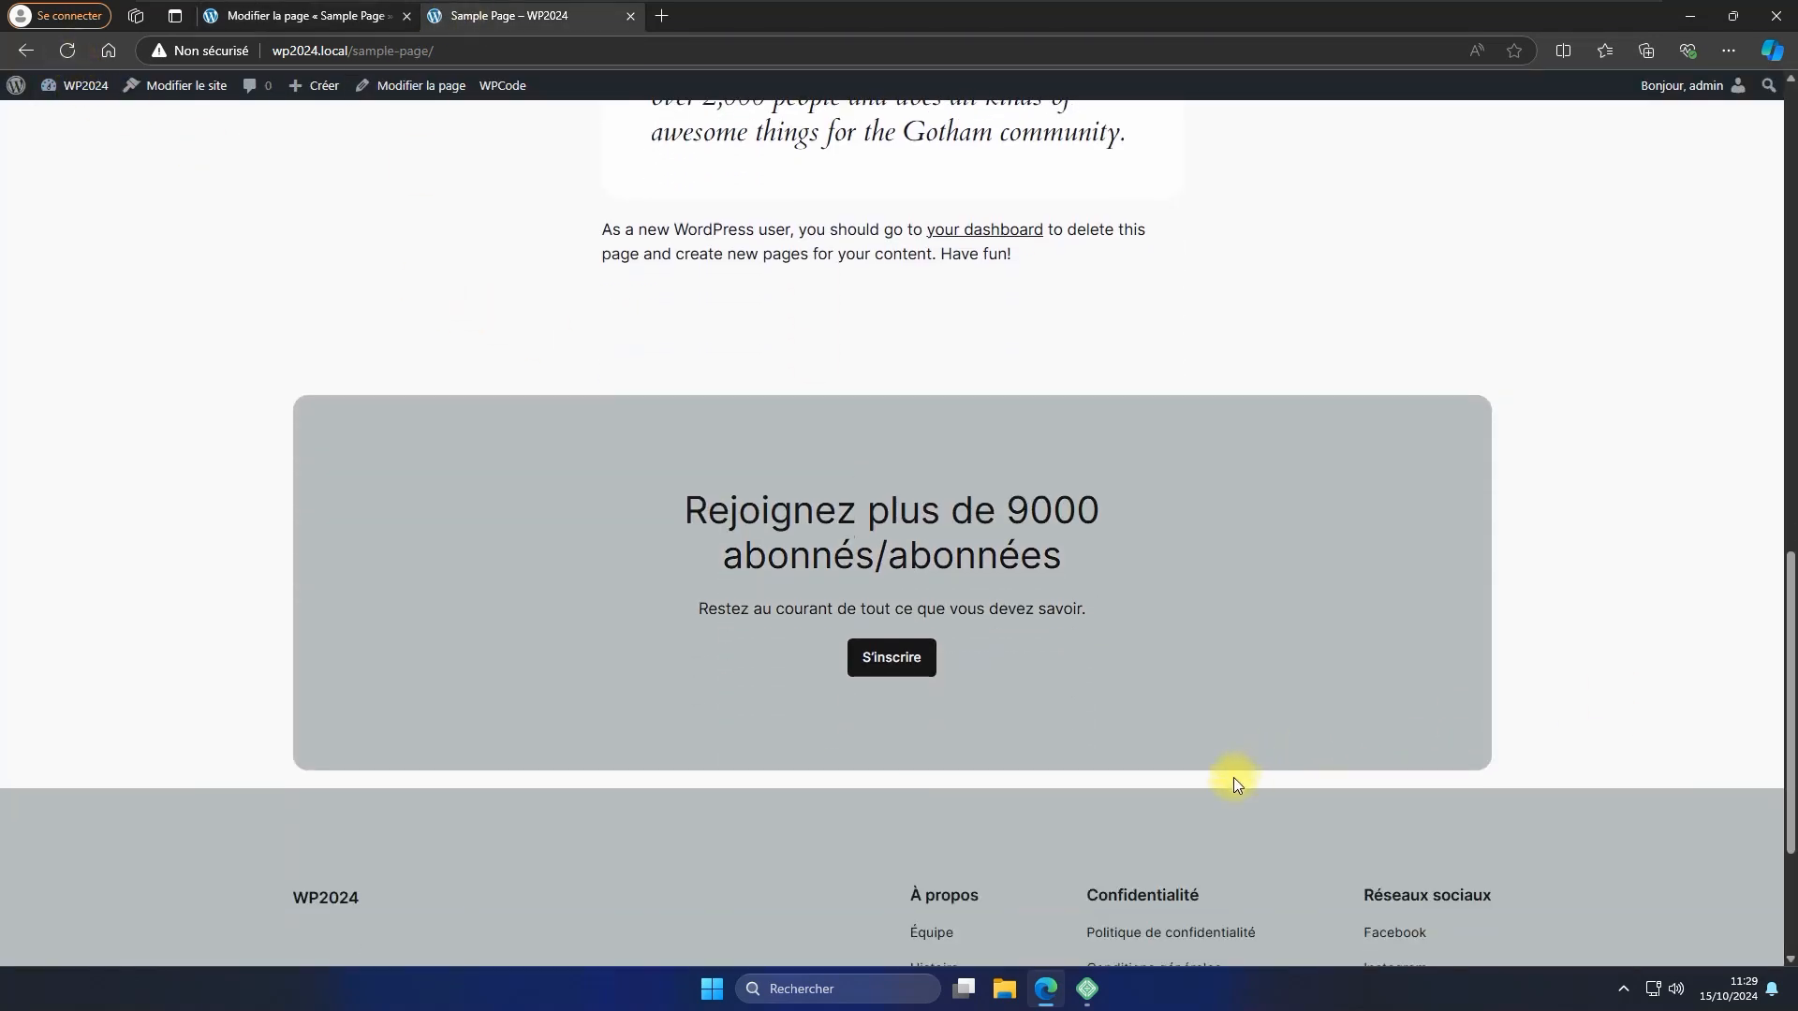
pyautogui.scroll(4, 1235, 824)
pyautogui.scroll(-4, 1270, 689)
pyautogui.scroll(10, 1255, 615)
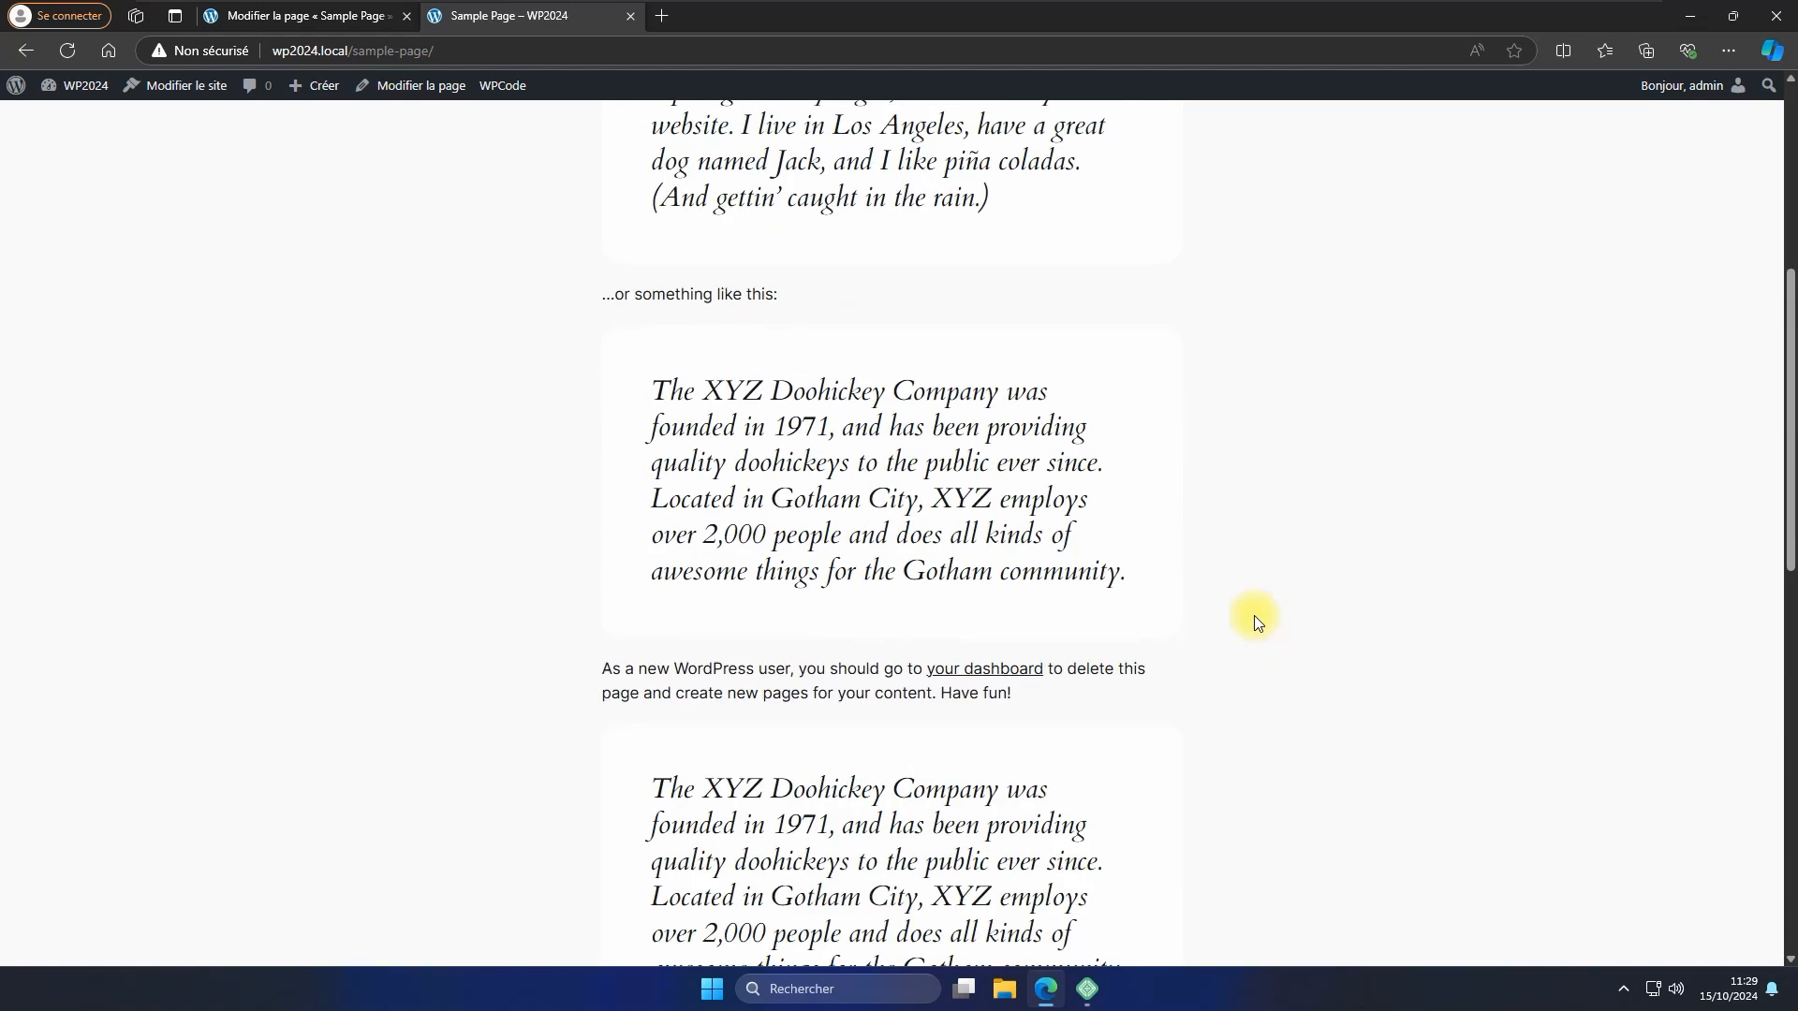
pyautogui.click(1122, 138)
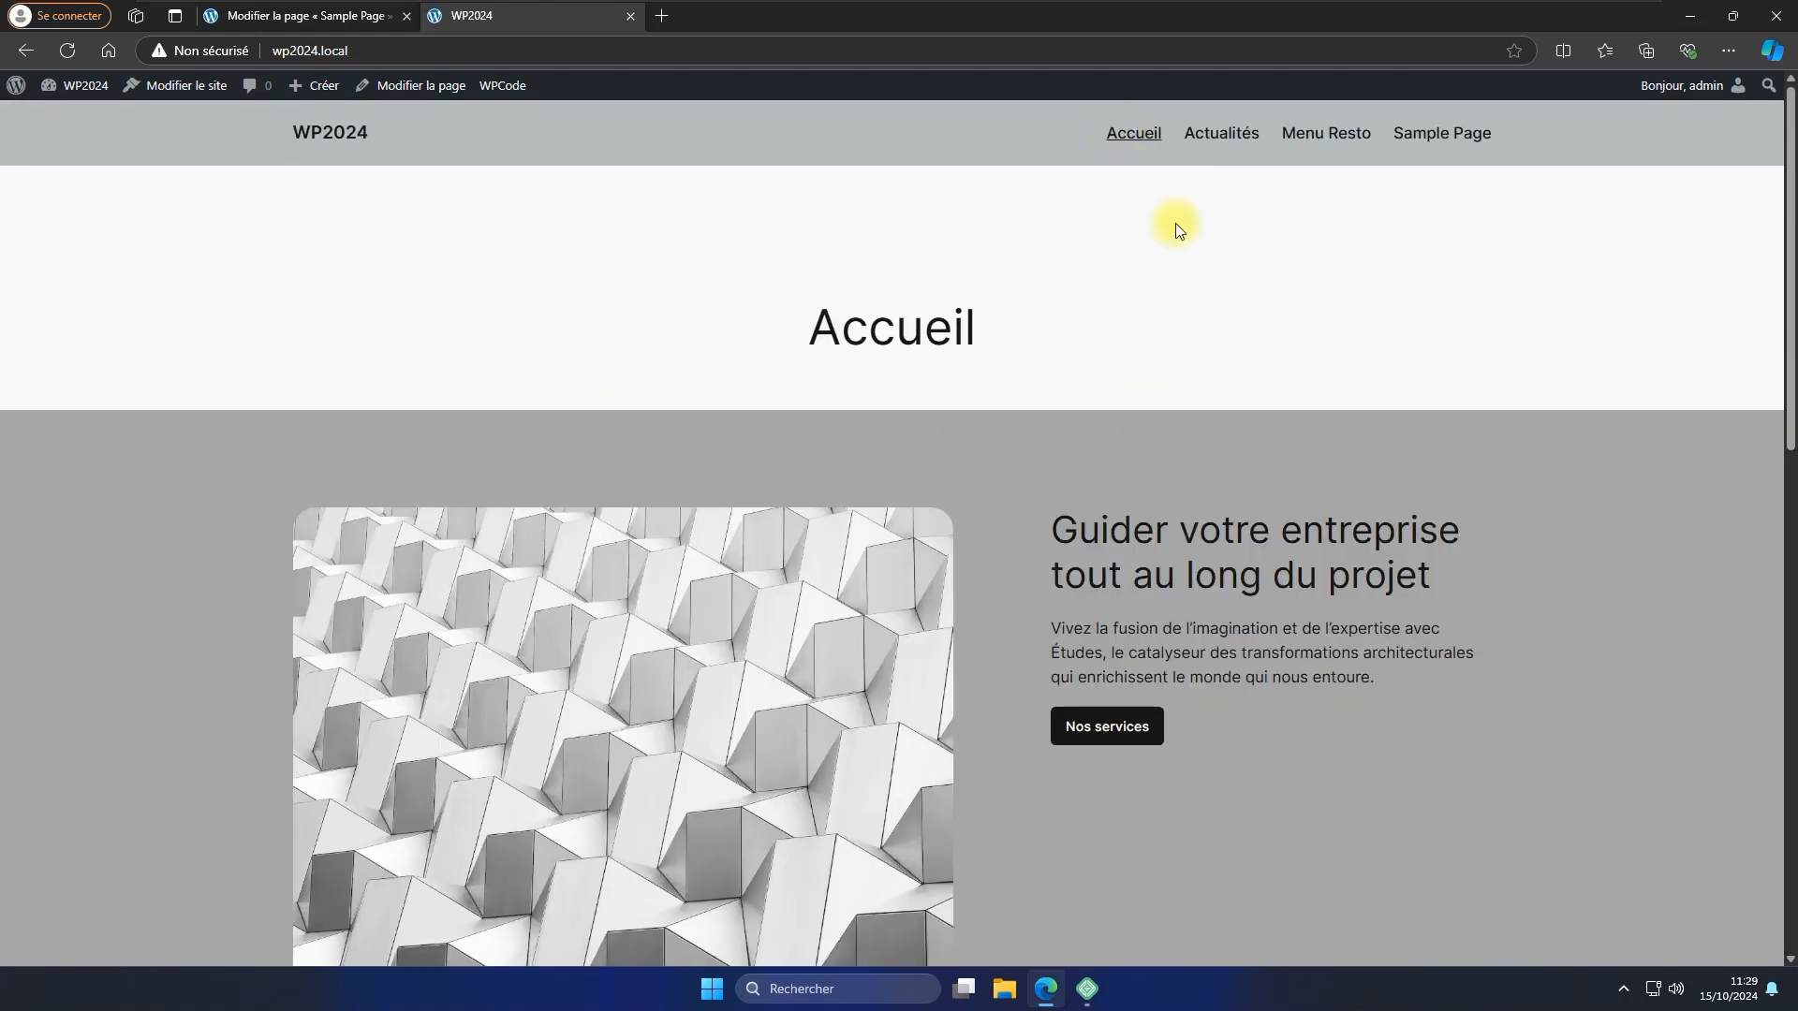
pyautogui.scroll(-8, 1357, 466)
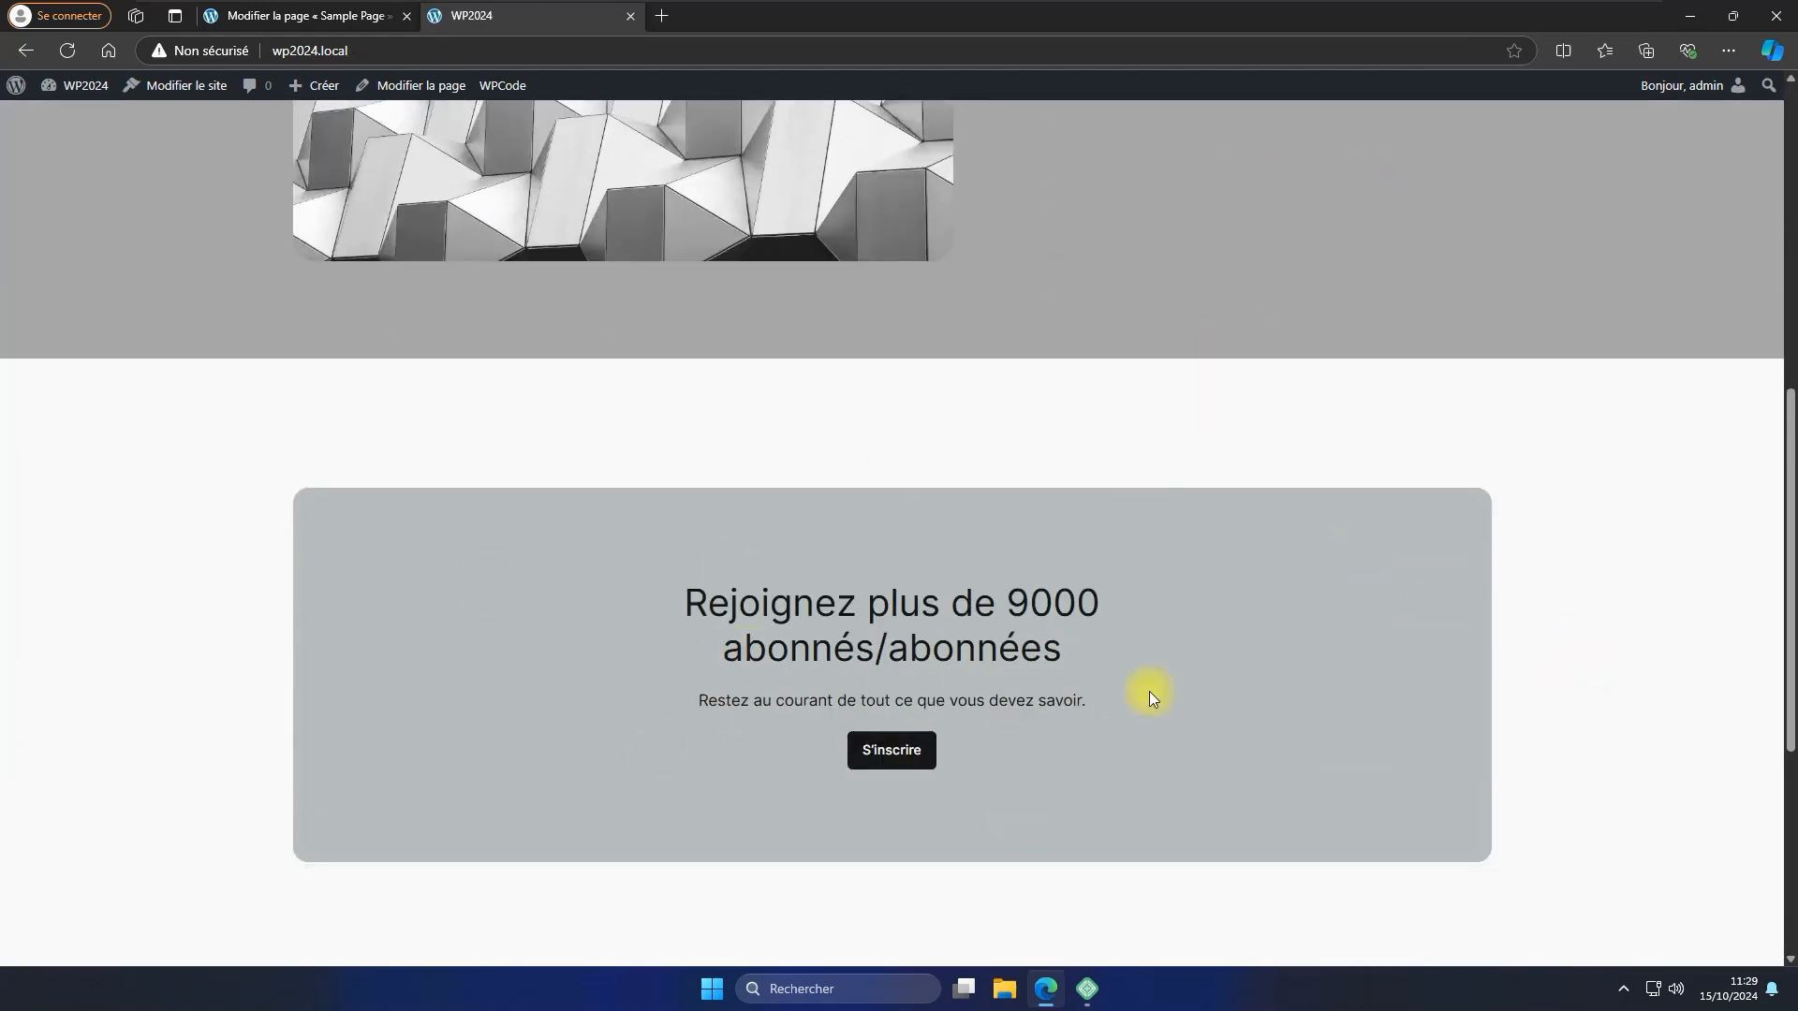
pyautogui.scroll(-2, 908, 750)
pyautogui.scroll(6, 1306, 491)
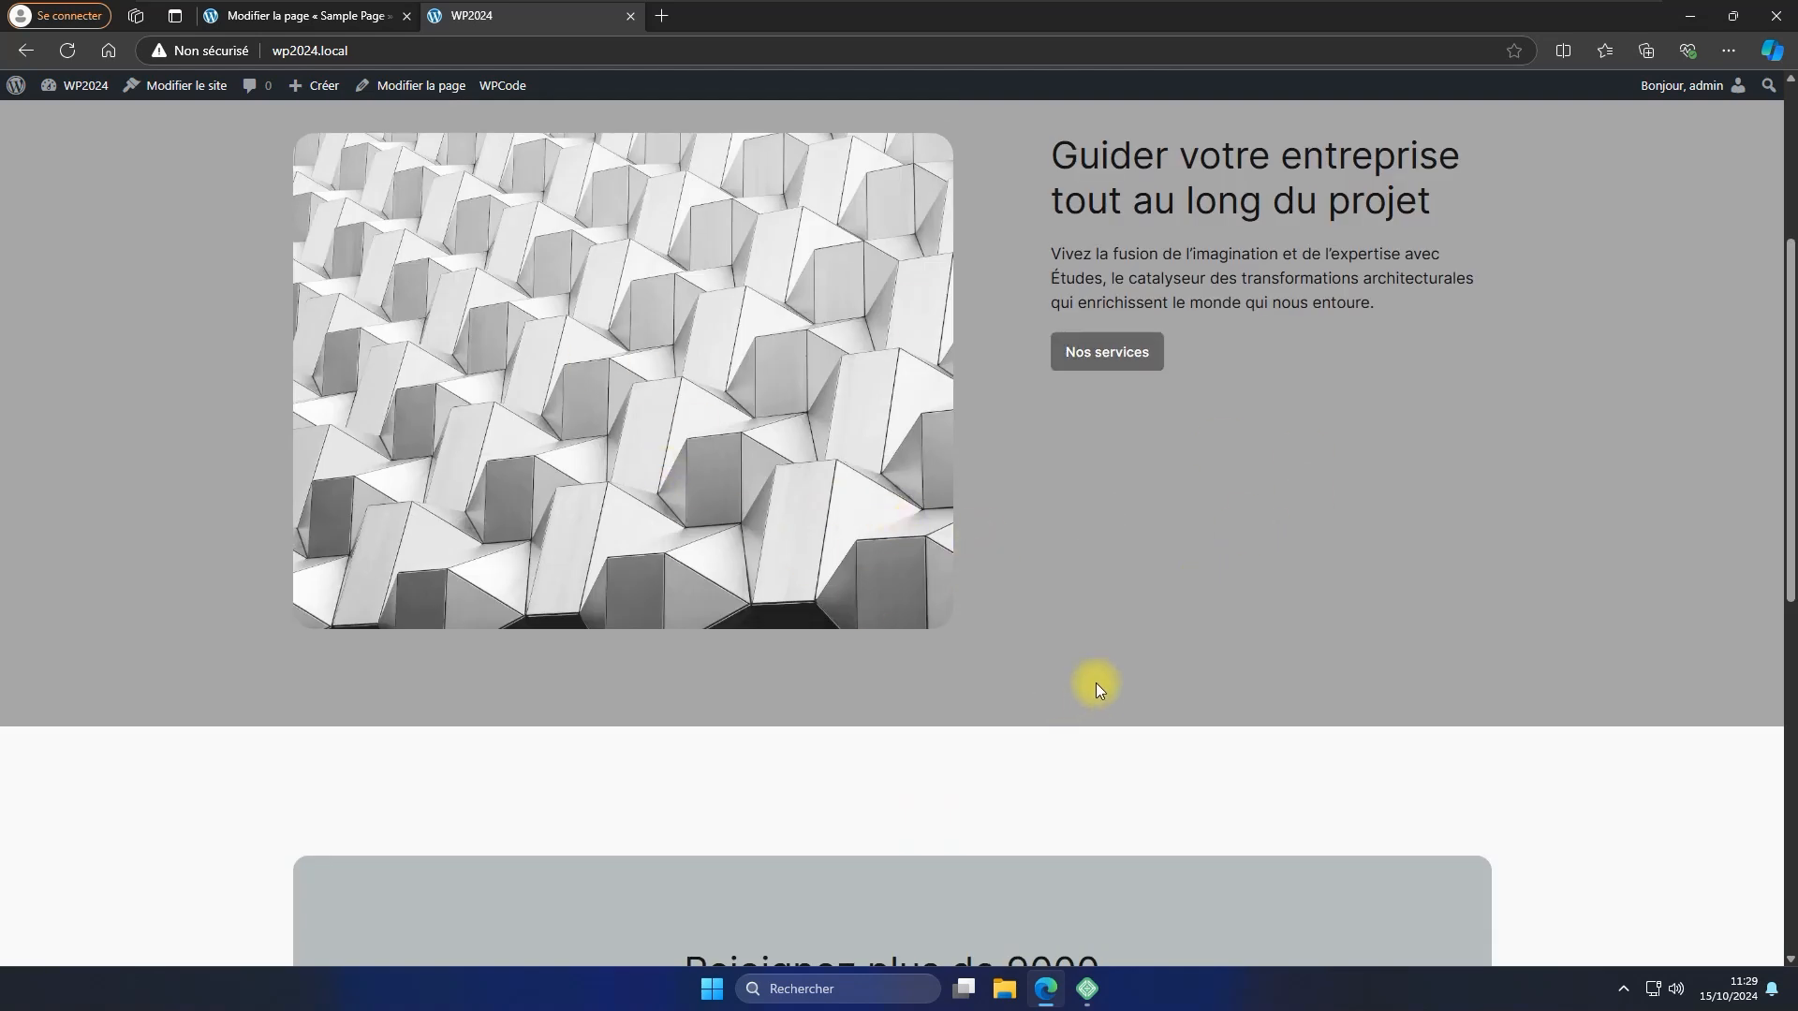
# Leave the pattern editor, open the Accueil page for editing and display its block list view.
pyautogui.click(257, 27)
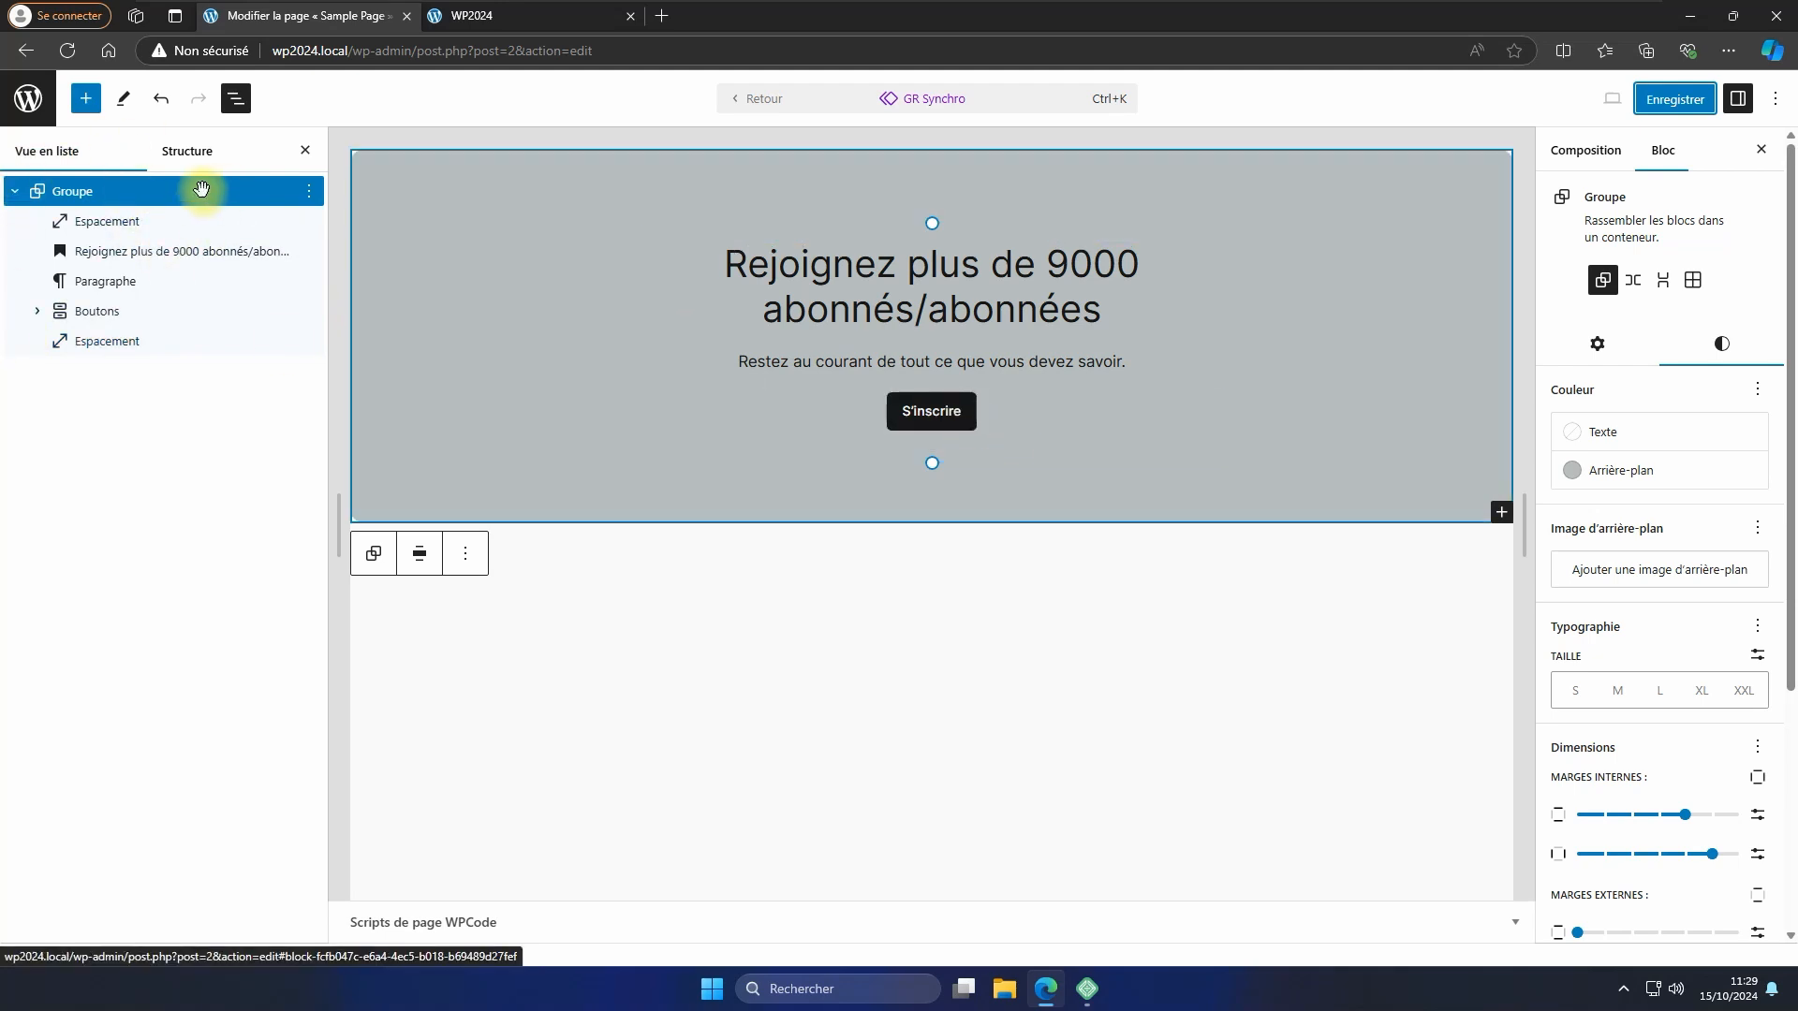
pyautogui.click(19, 91)
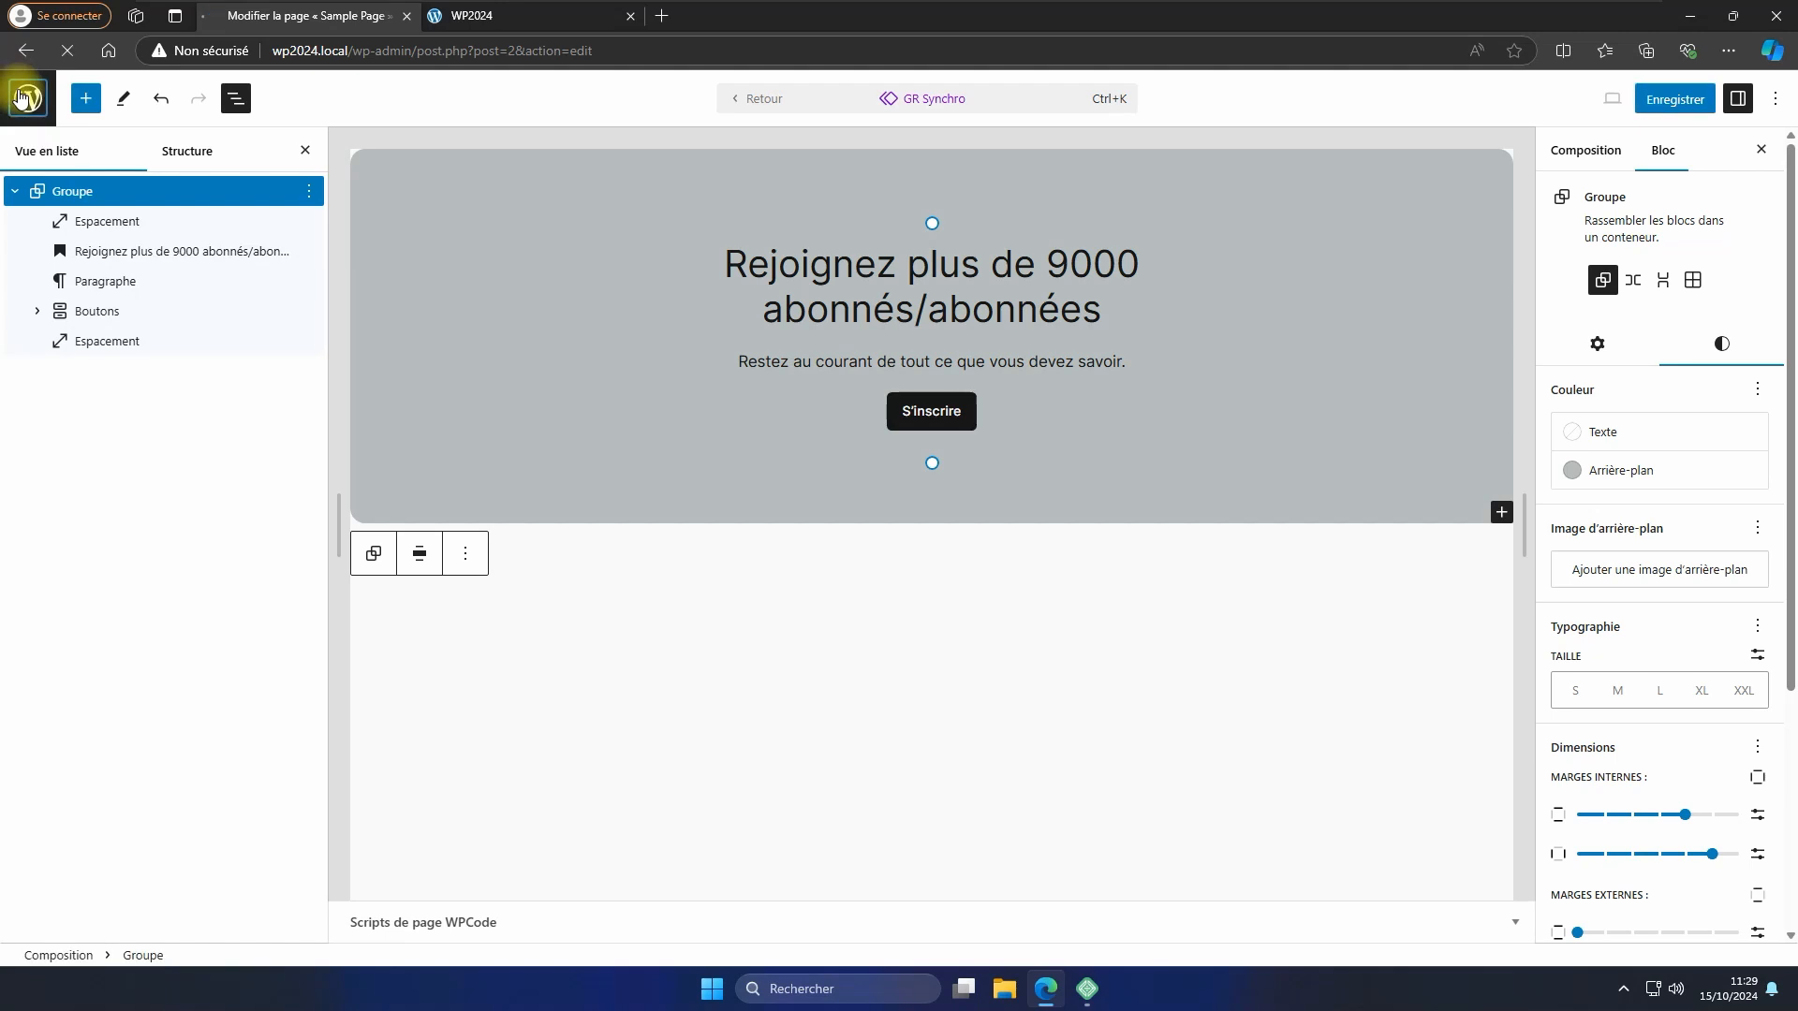
pyautogui.click(83, 386)
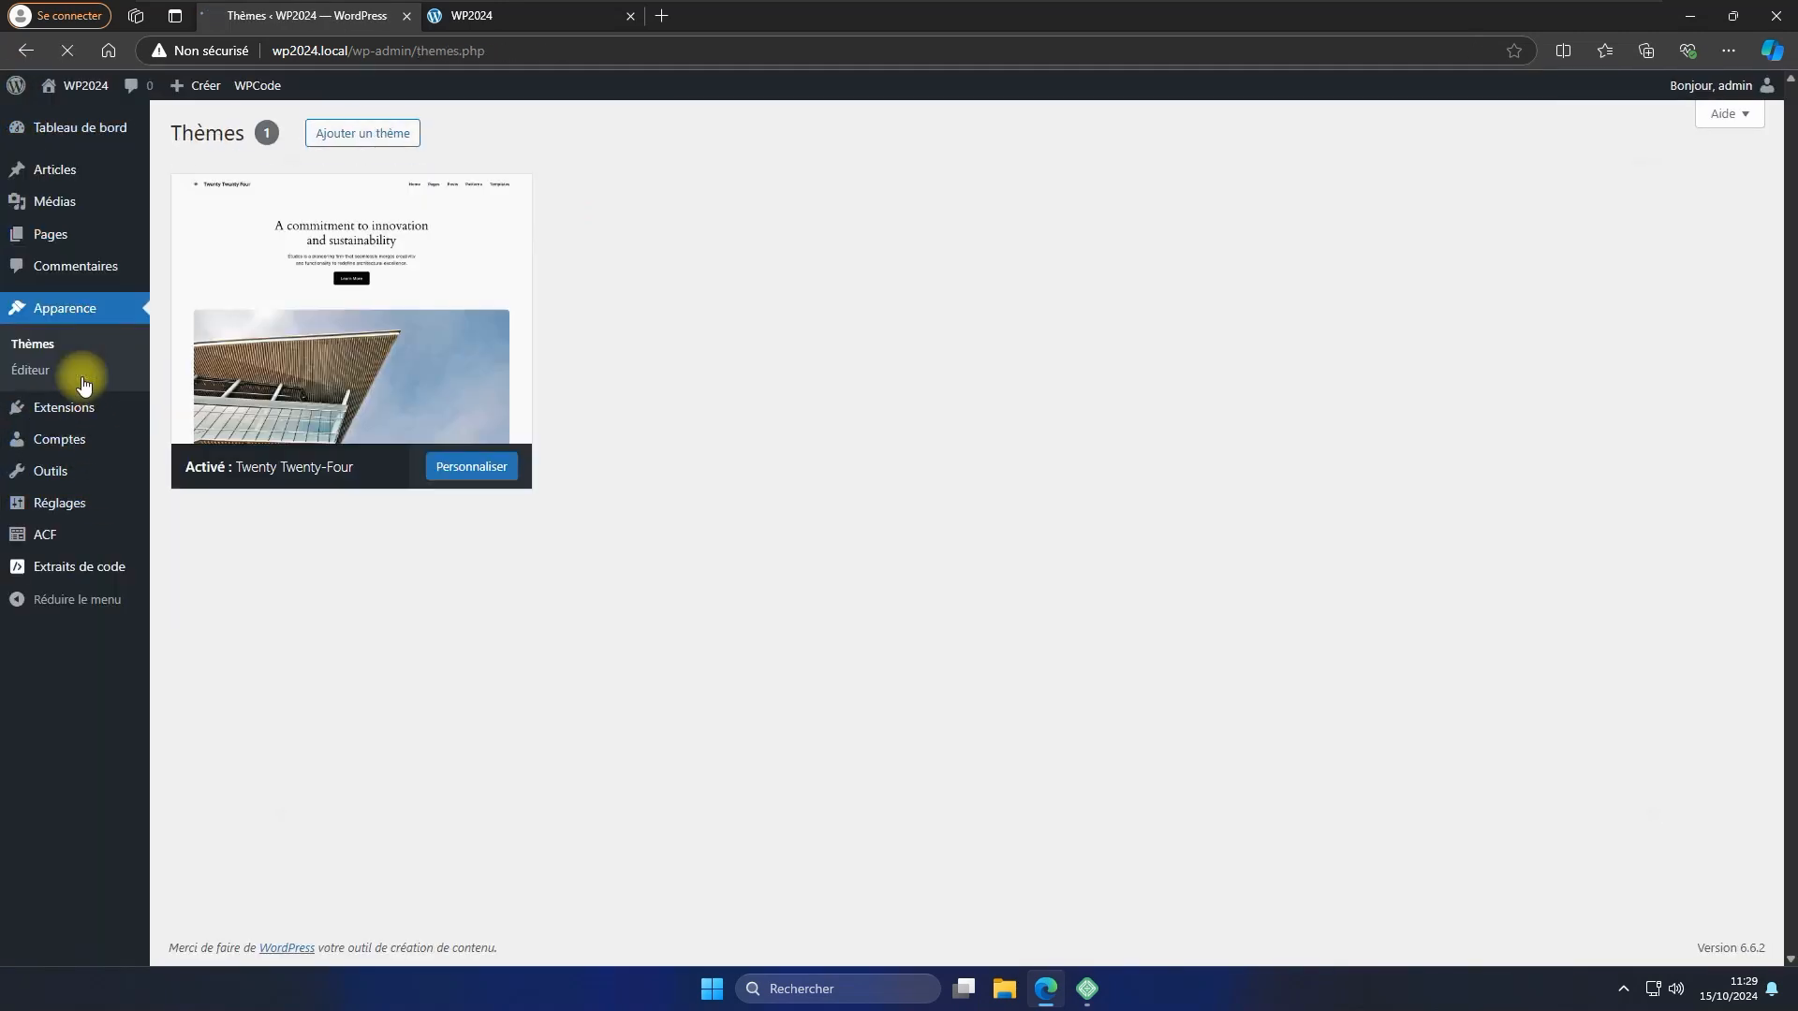
pyautogui.click(50, 234)
pyautogui.click(224, 291)
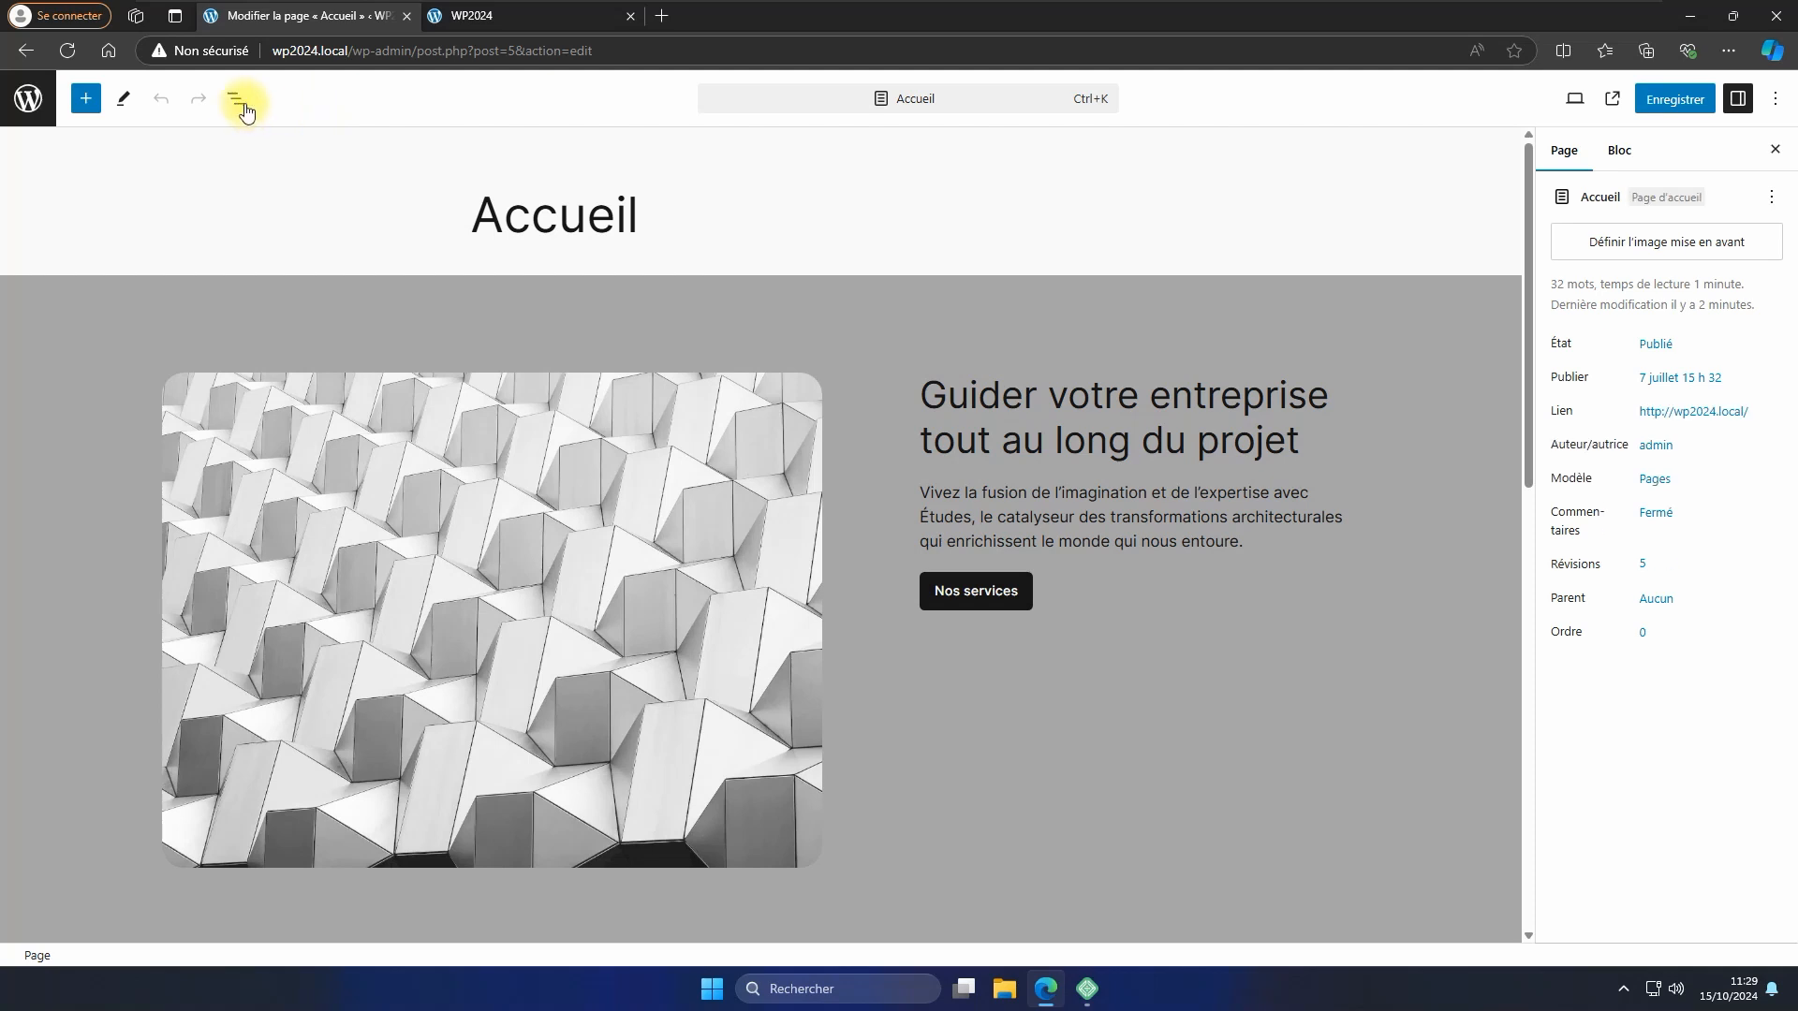
pyautogui.click(236, 97)
# Expand the first Groupe in the list view and examine its image, heading, paragraph and buttons blocks.
pyautogui.click(14, 191)
pyautogui.click(37, 221)
pyautogui.click(61, 253)
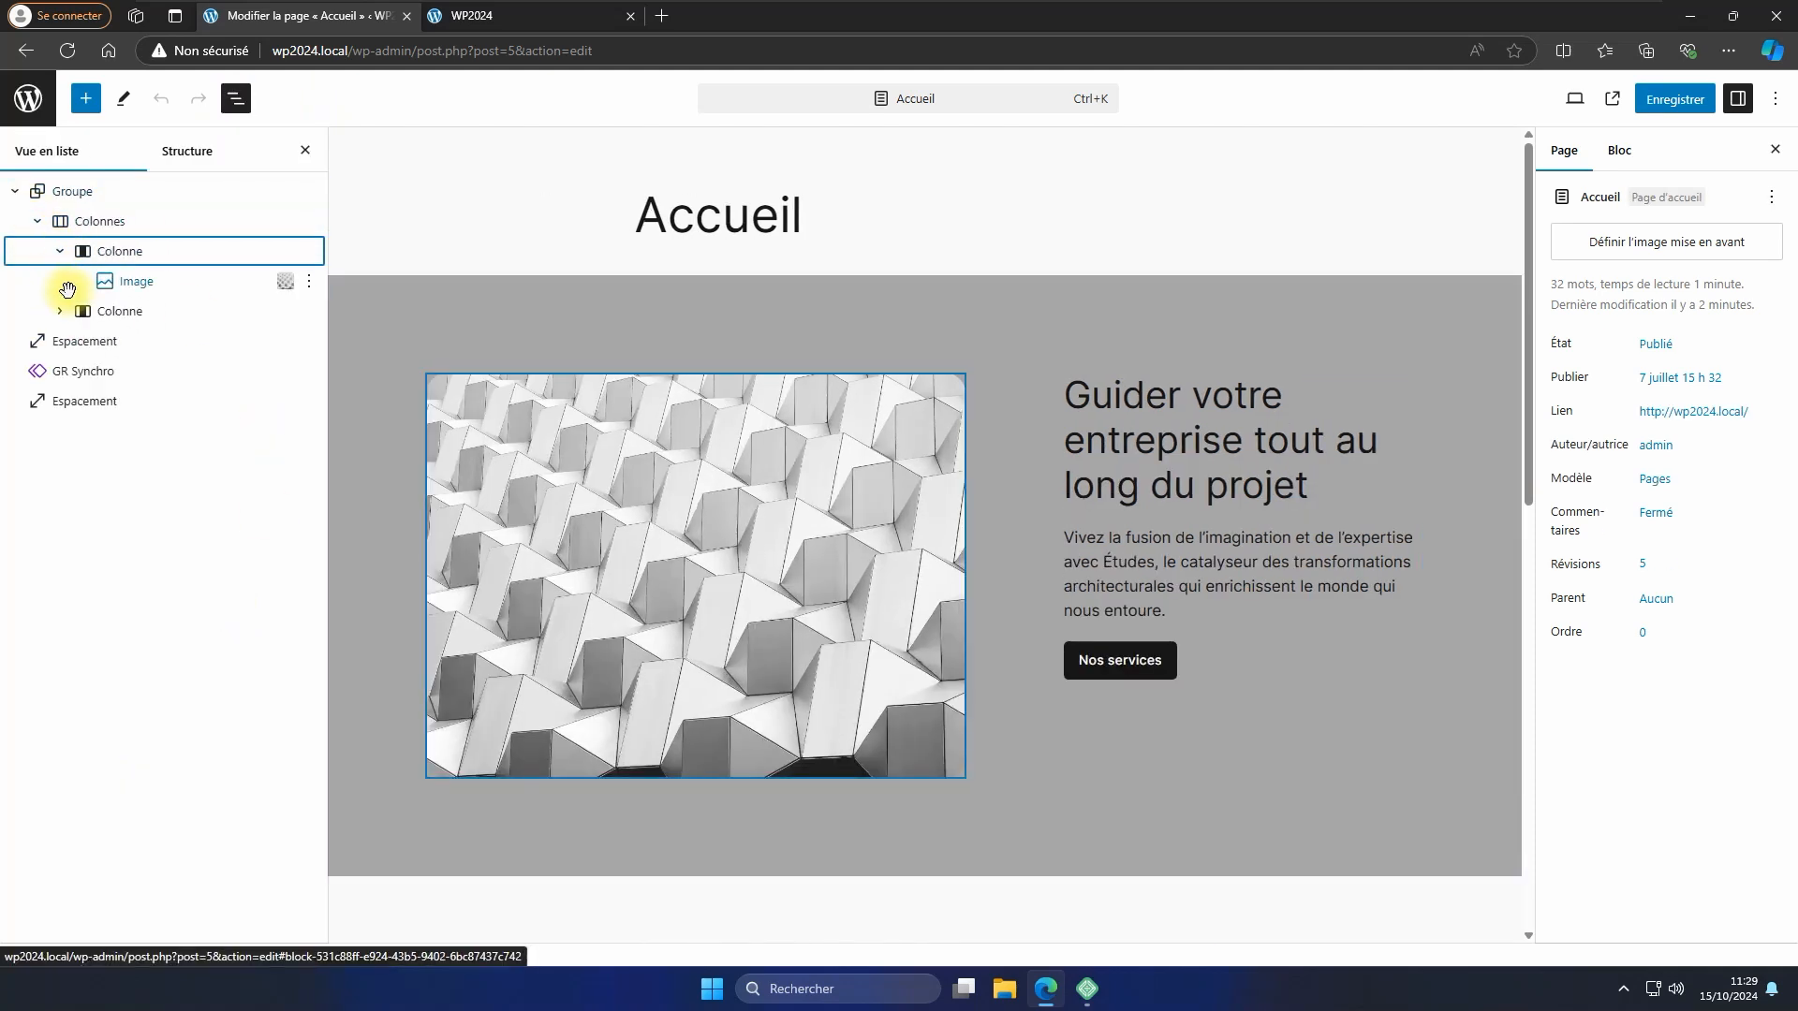
pyautogui.click(120, 283)
pyautogui.click(60, 311)
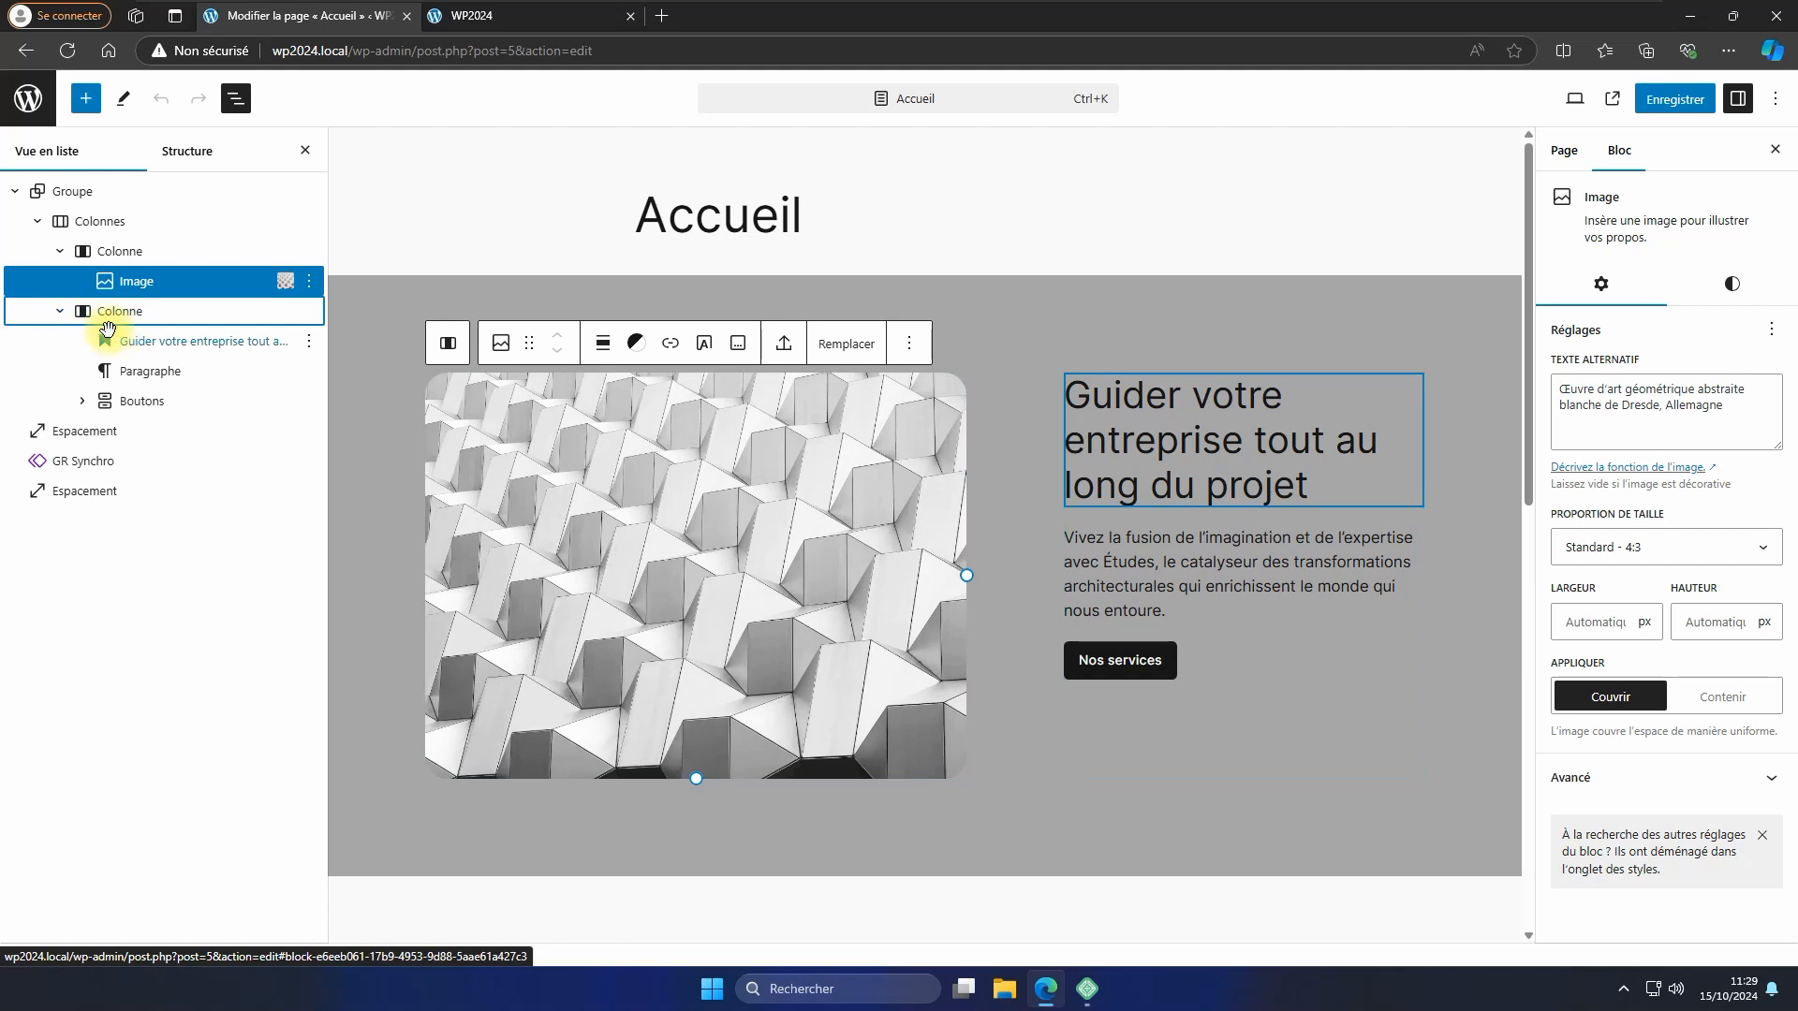
pyautogui.click(132, 343)
pyautogui.click(140, 401)
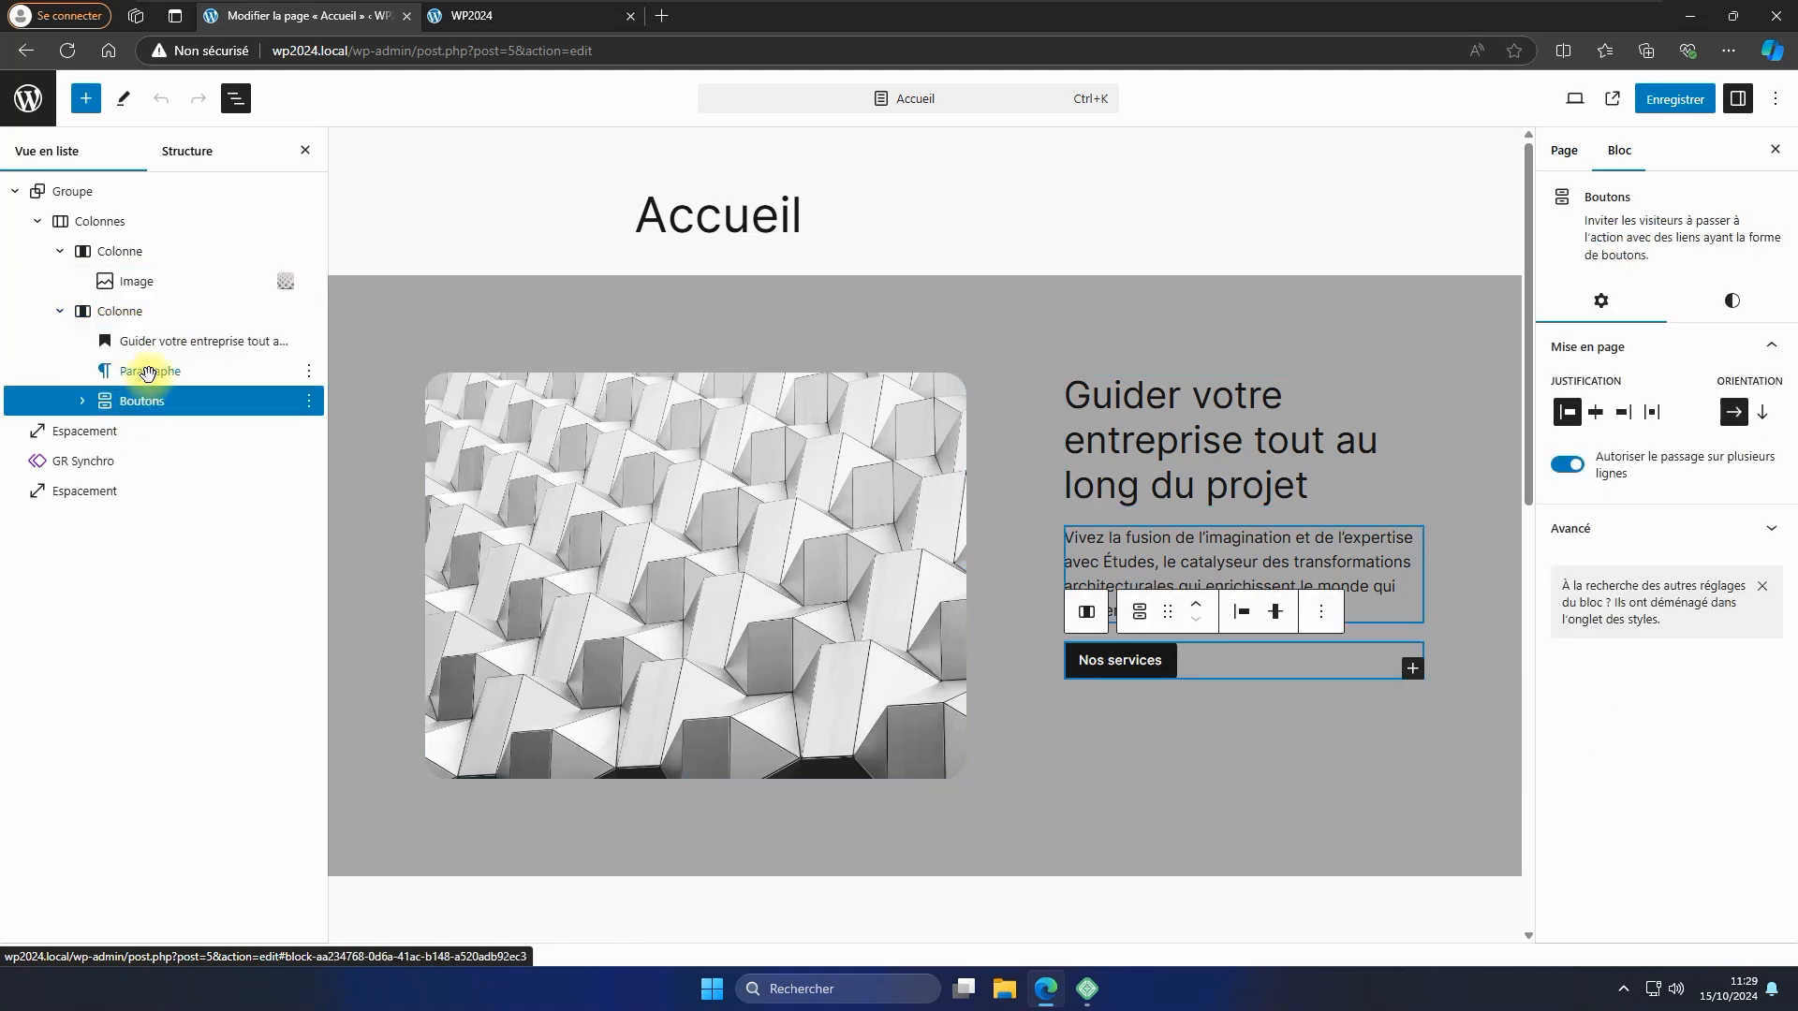
pyautogui.click(149, 371)
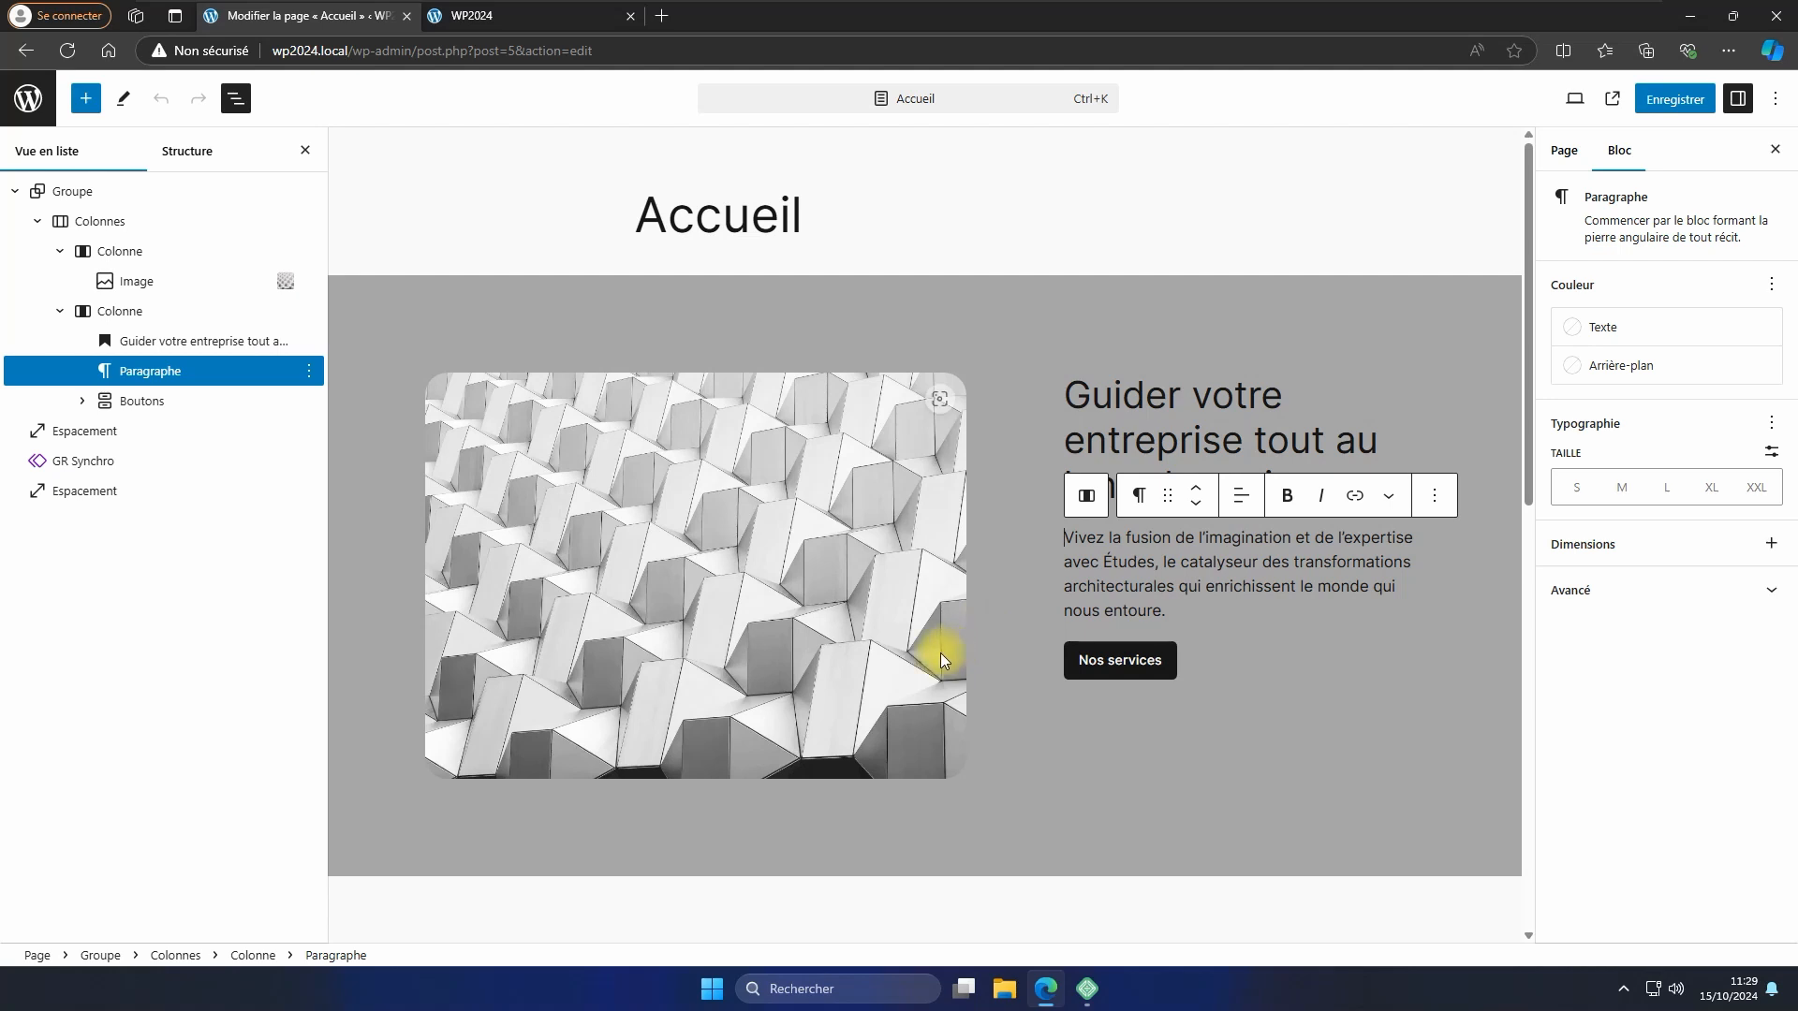
pyautogui.click(1291, 495)
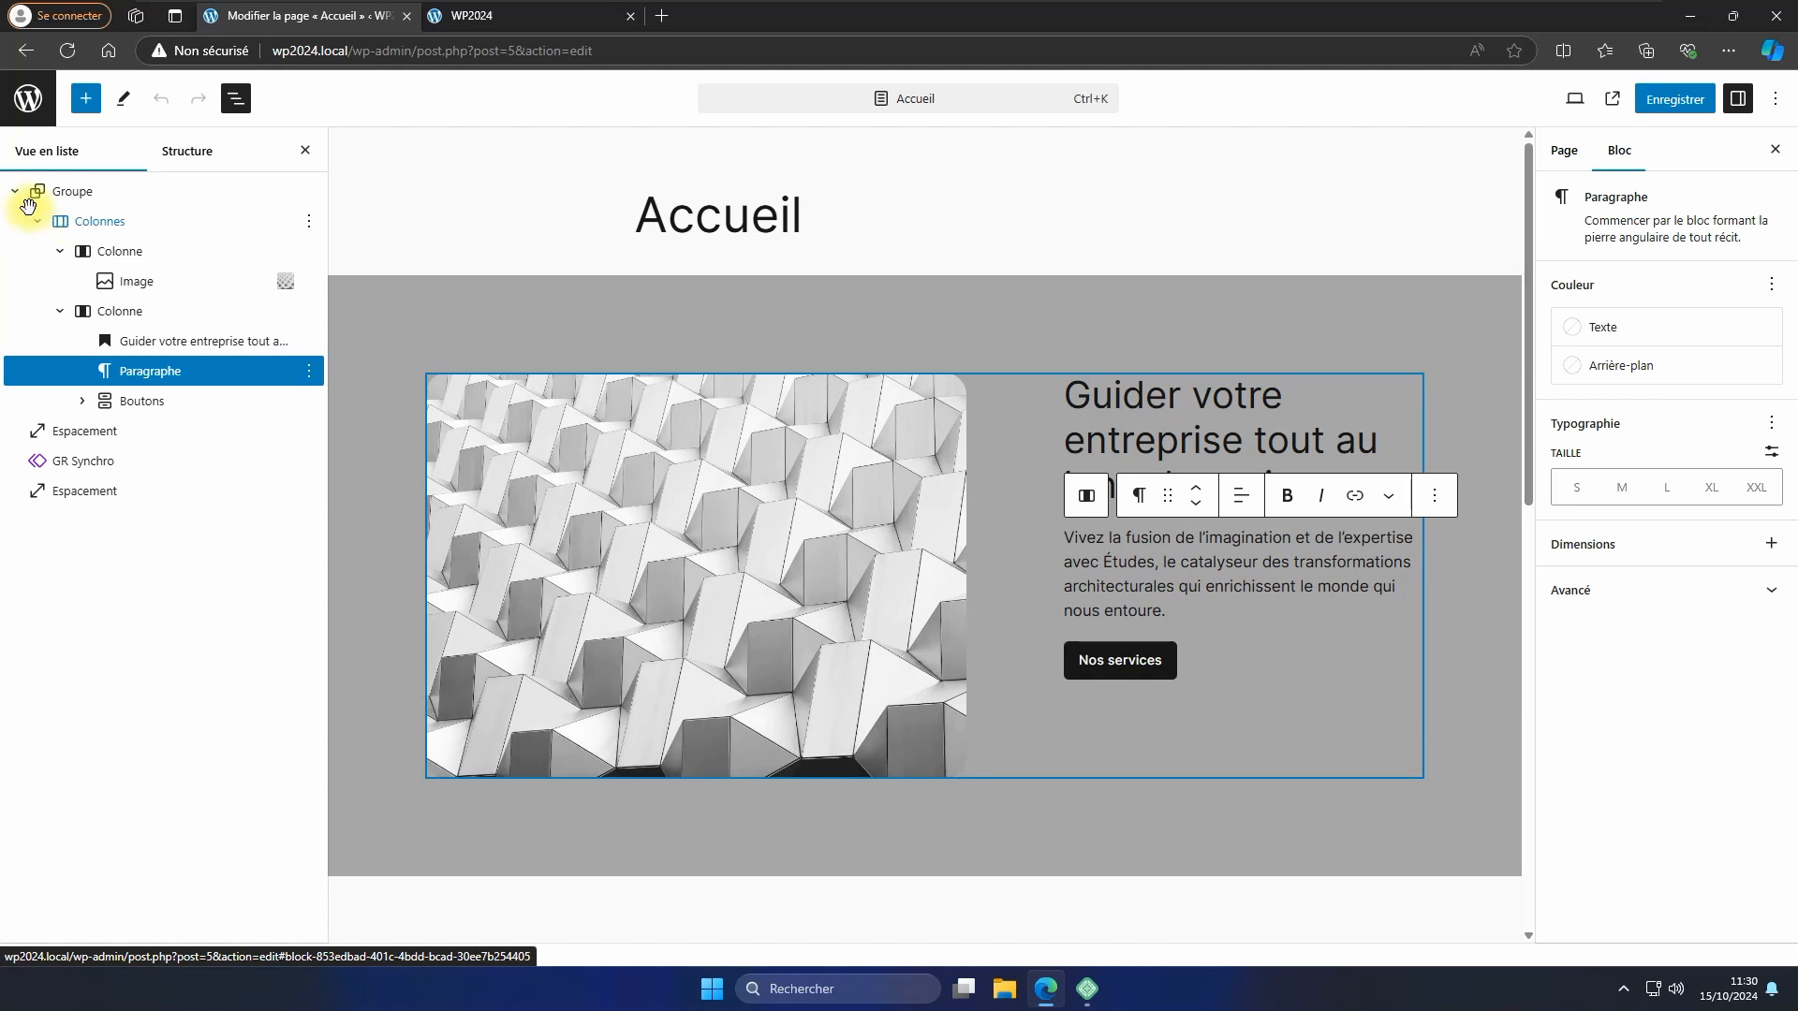
# Create a synchronised pattern named "GR Modif" from the first Groupe block of the Accueil page.
pyautogui.click(16, 193)
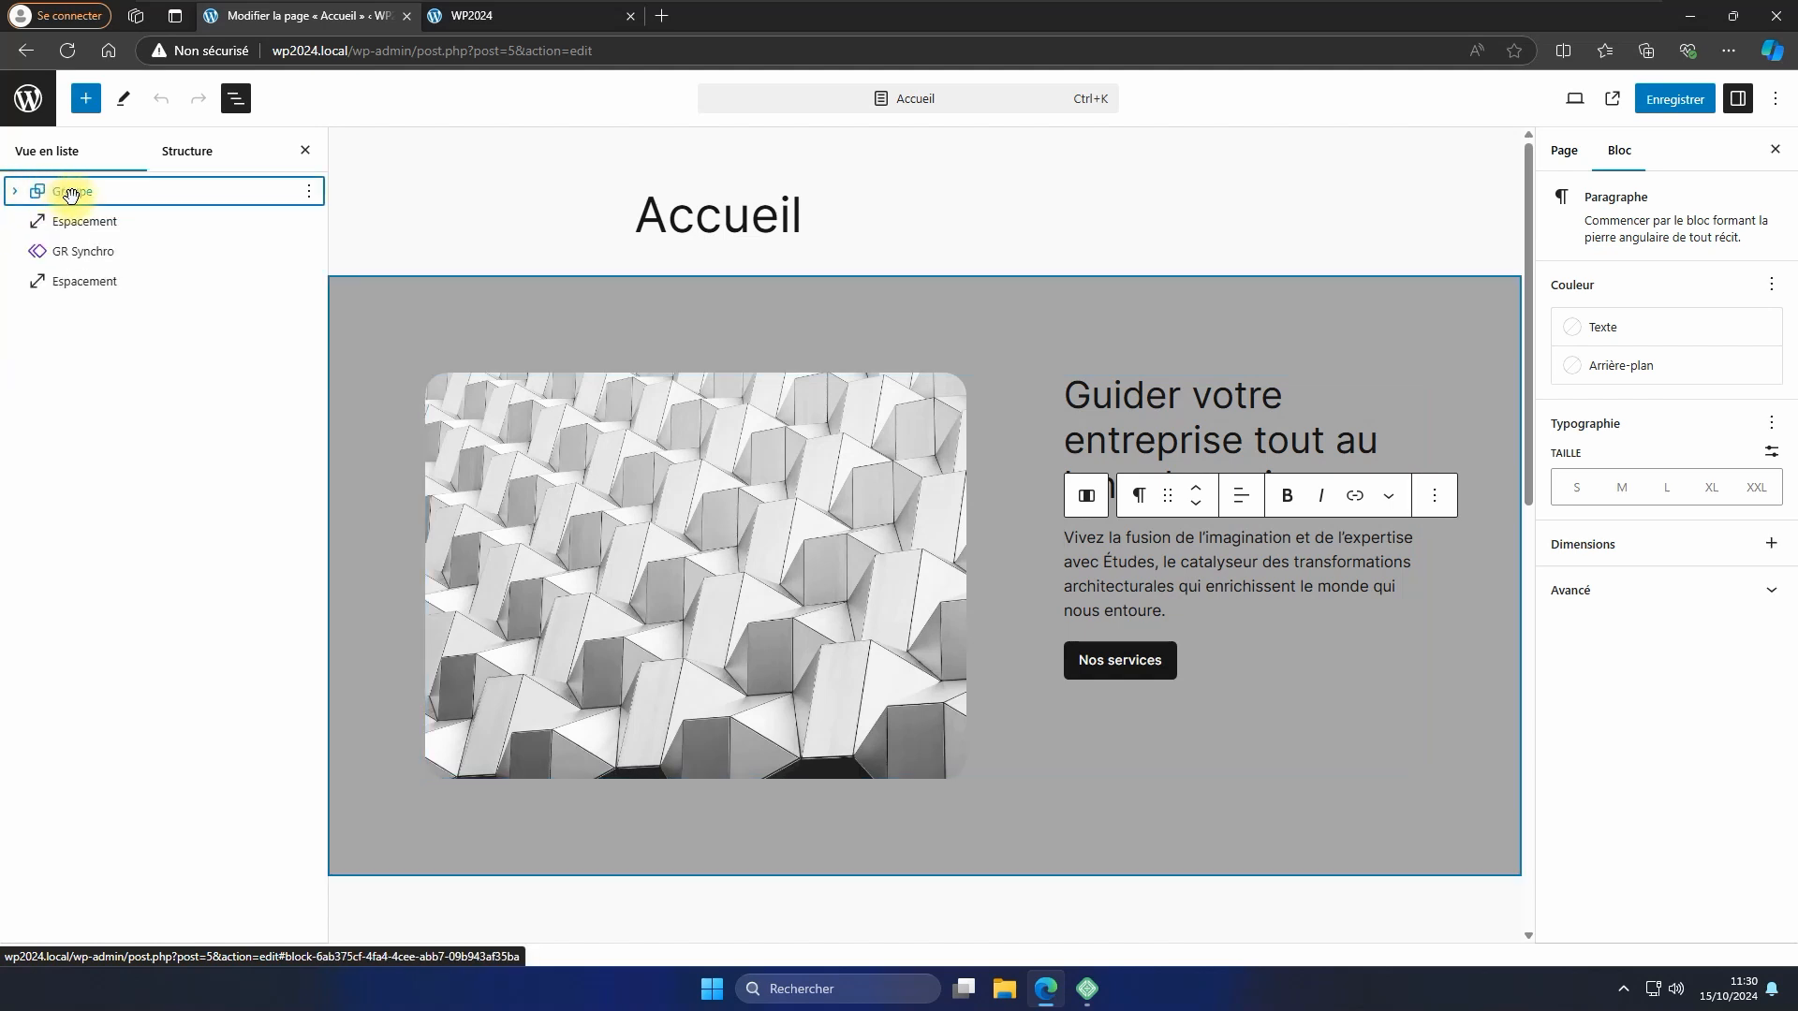
pyautogui.rightClick(72, 193)
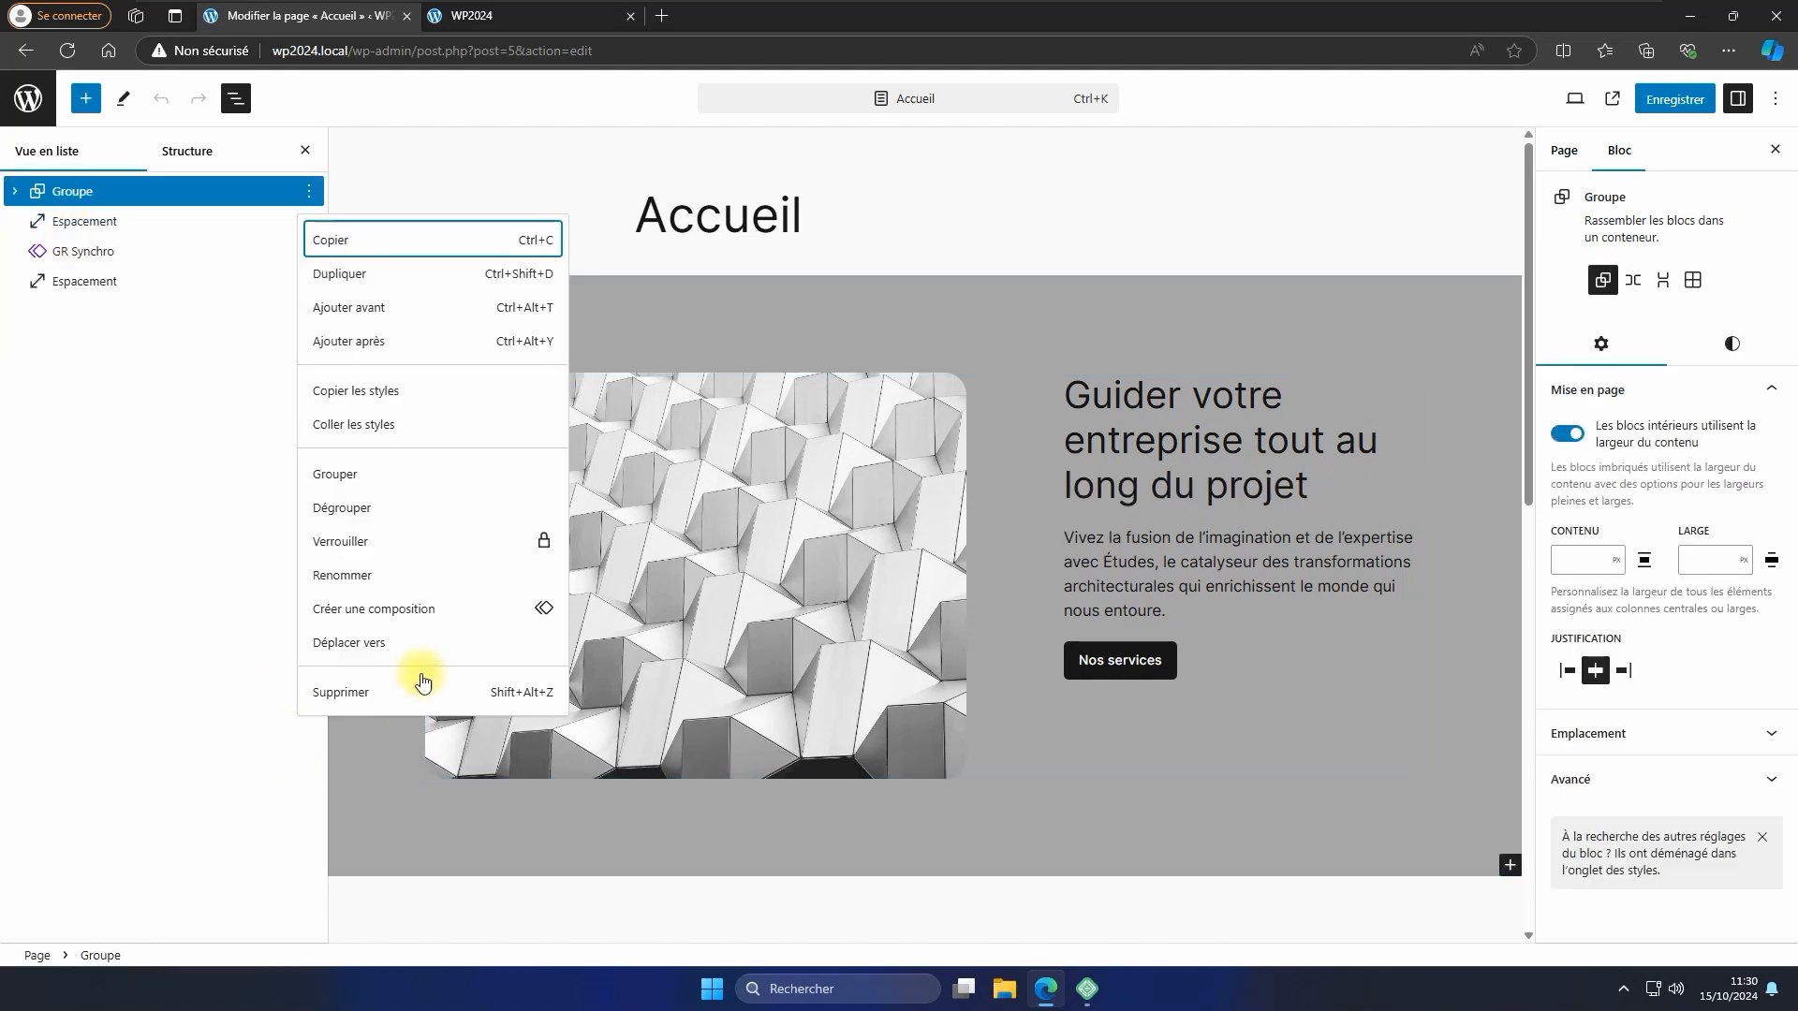
pyautogui.click(403, 620)
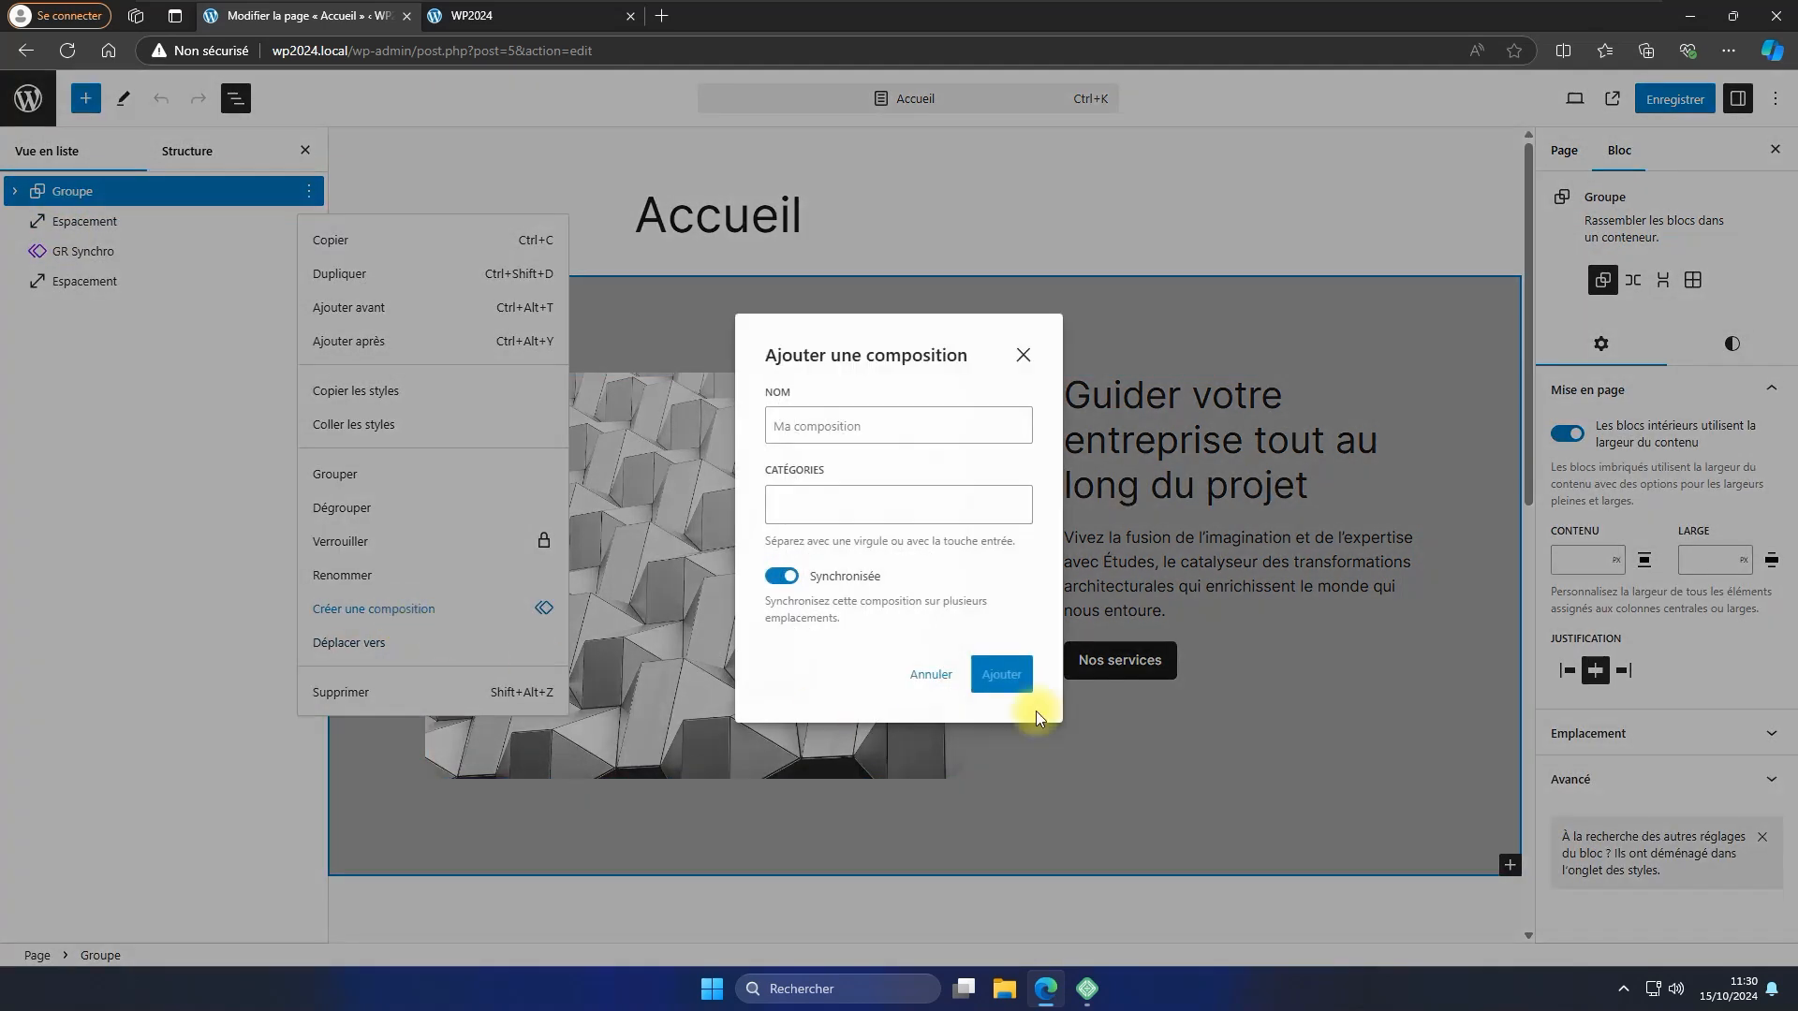
pyautogui.click(871, 432)
pyautogui.write('G')
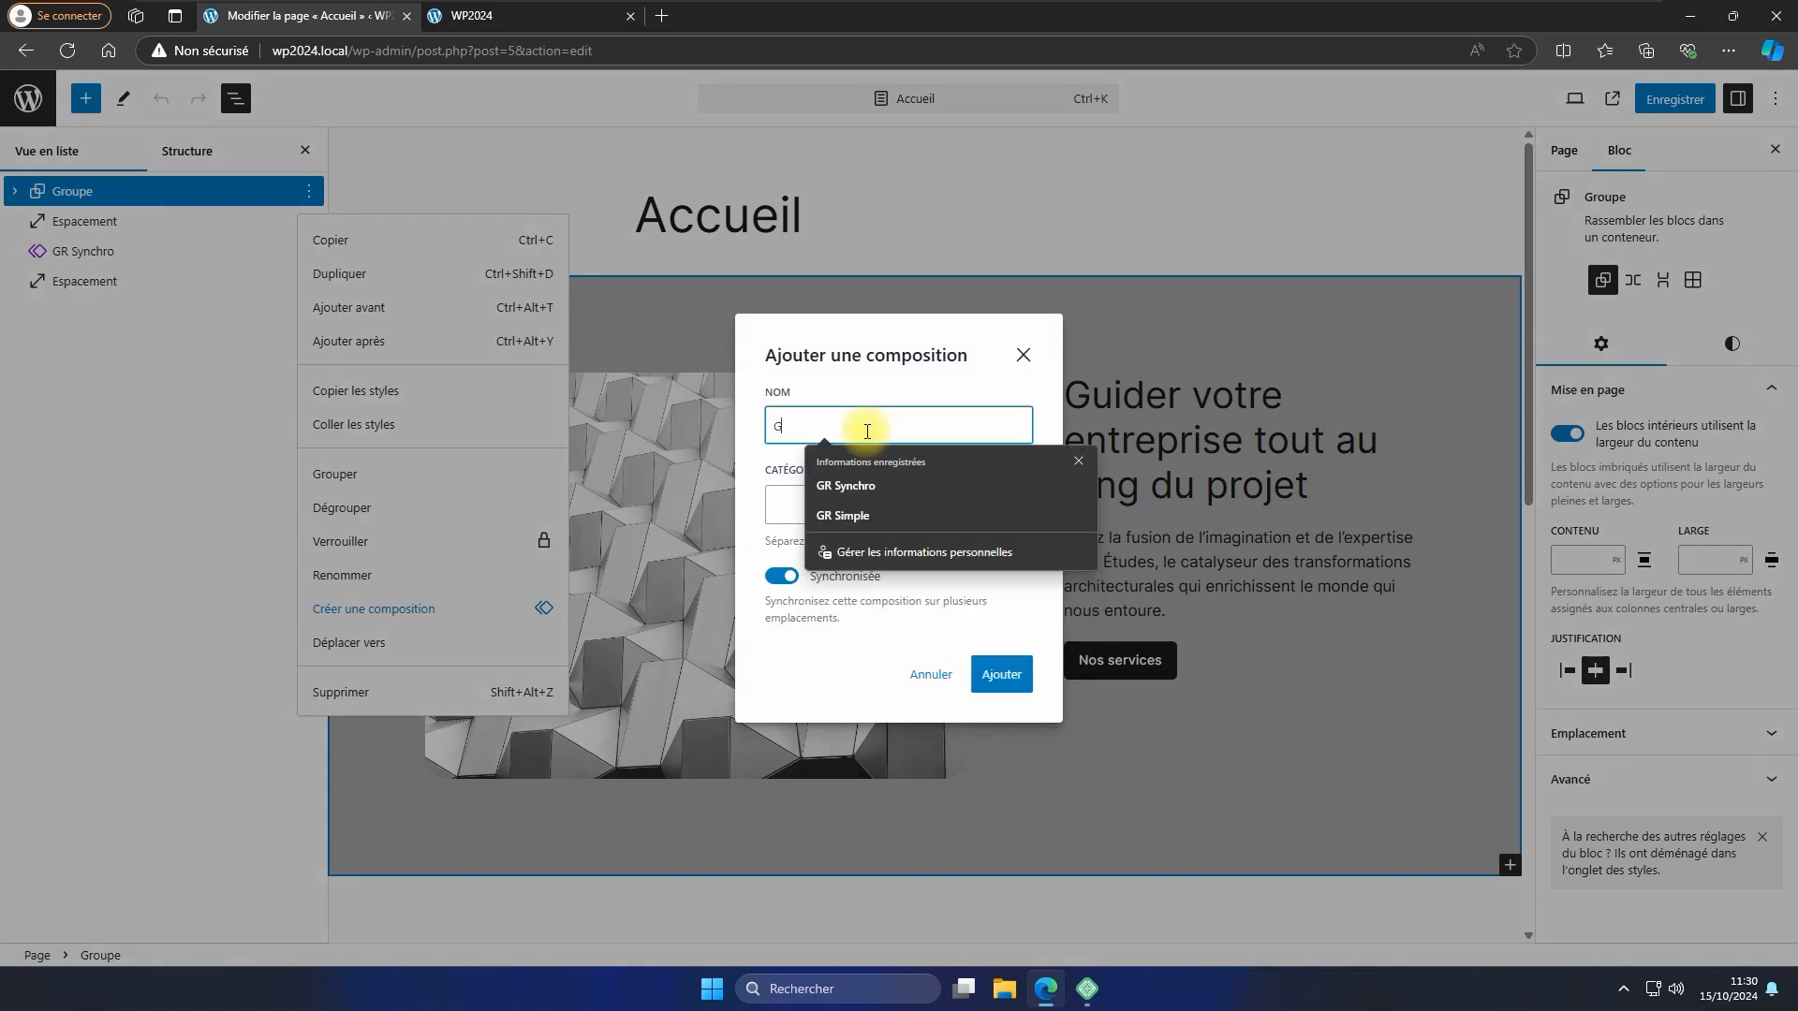
pyautogui.write('R Modif')
pyautogui.click(998, 675)
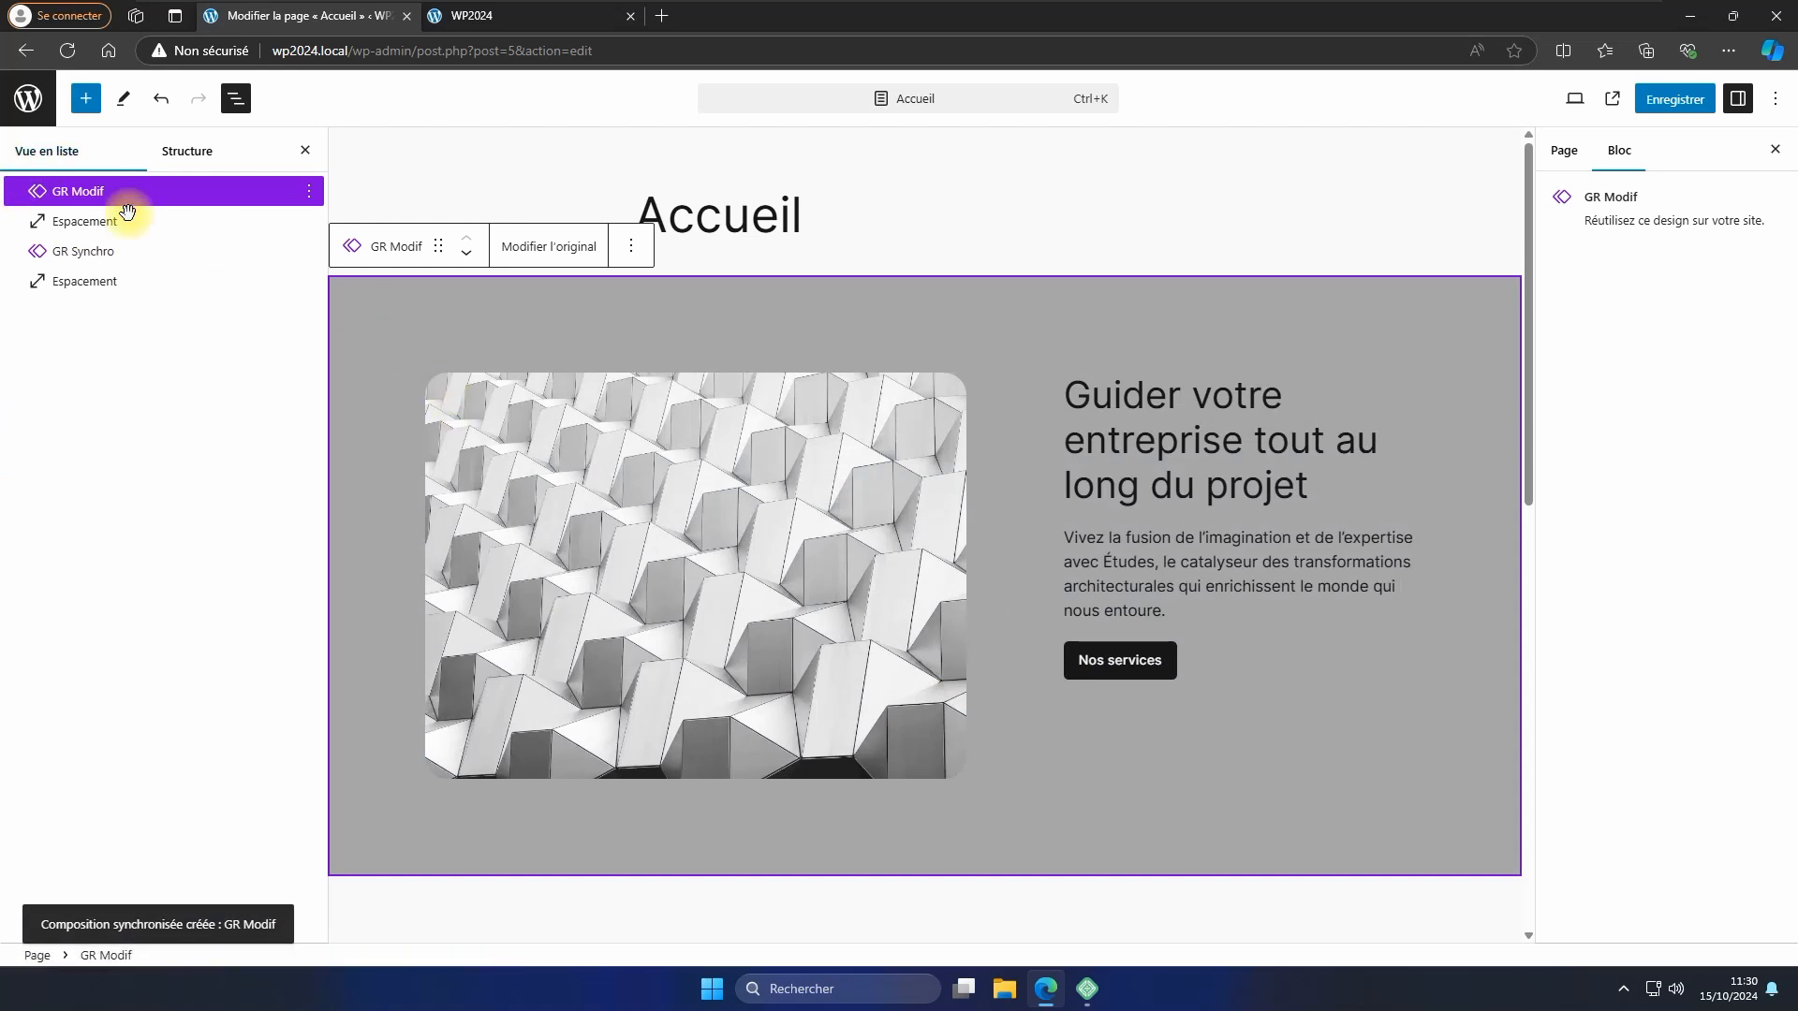
# Open the original GR Modif pattern for editing and expand its group and both columns in the list view.
pyautogui.click(565, 253)
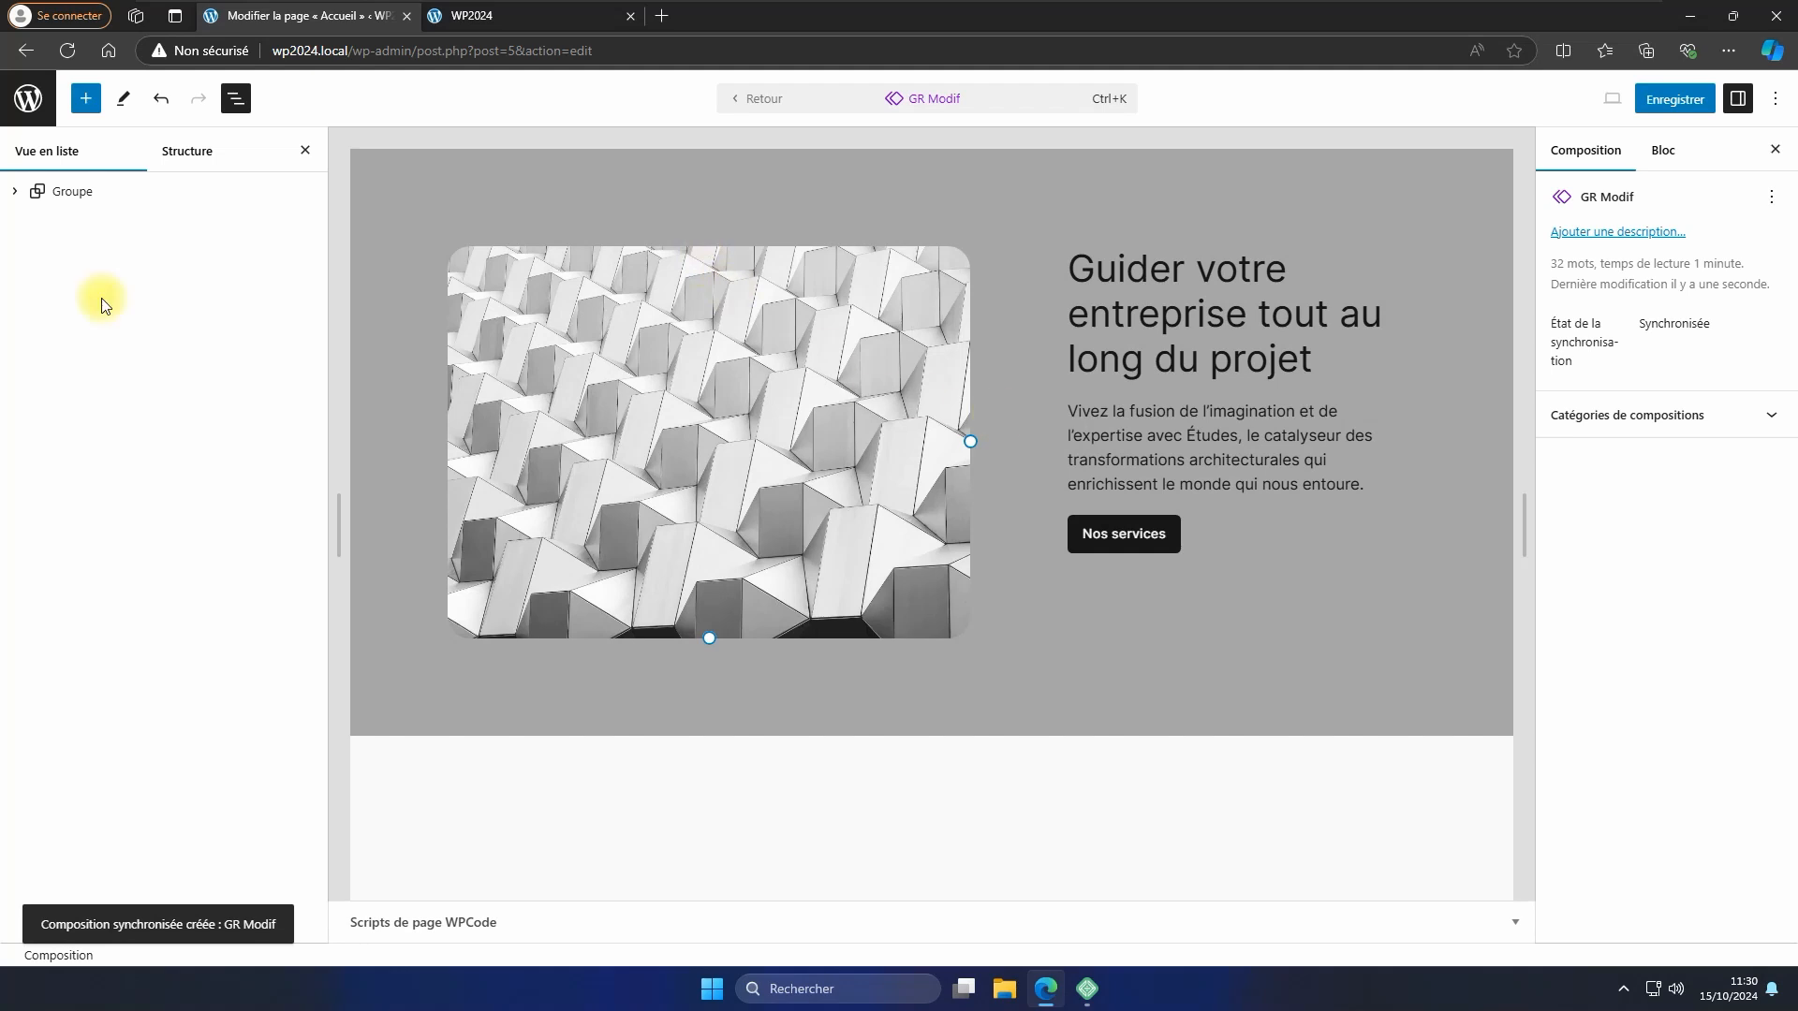
pyautogui.click(28, 192)
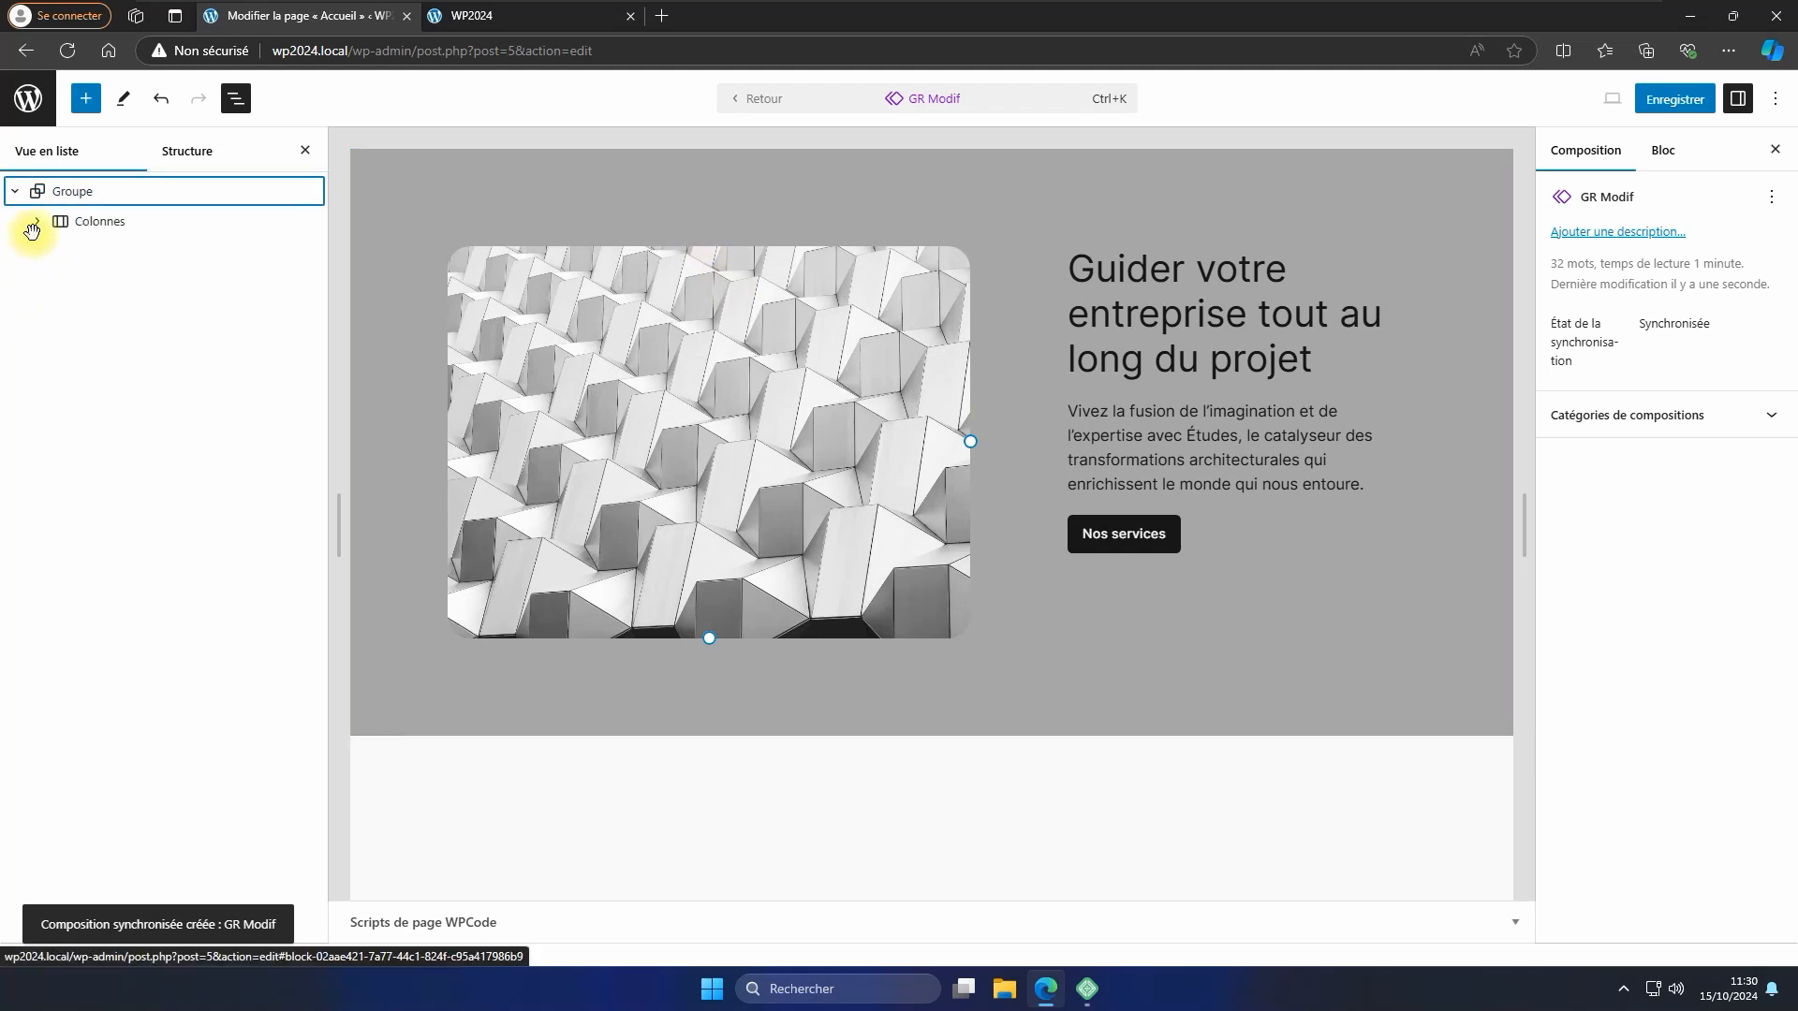
pyautogui.click(37, 222)
pyautogui.click(58, 251)
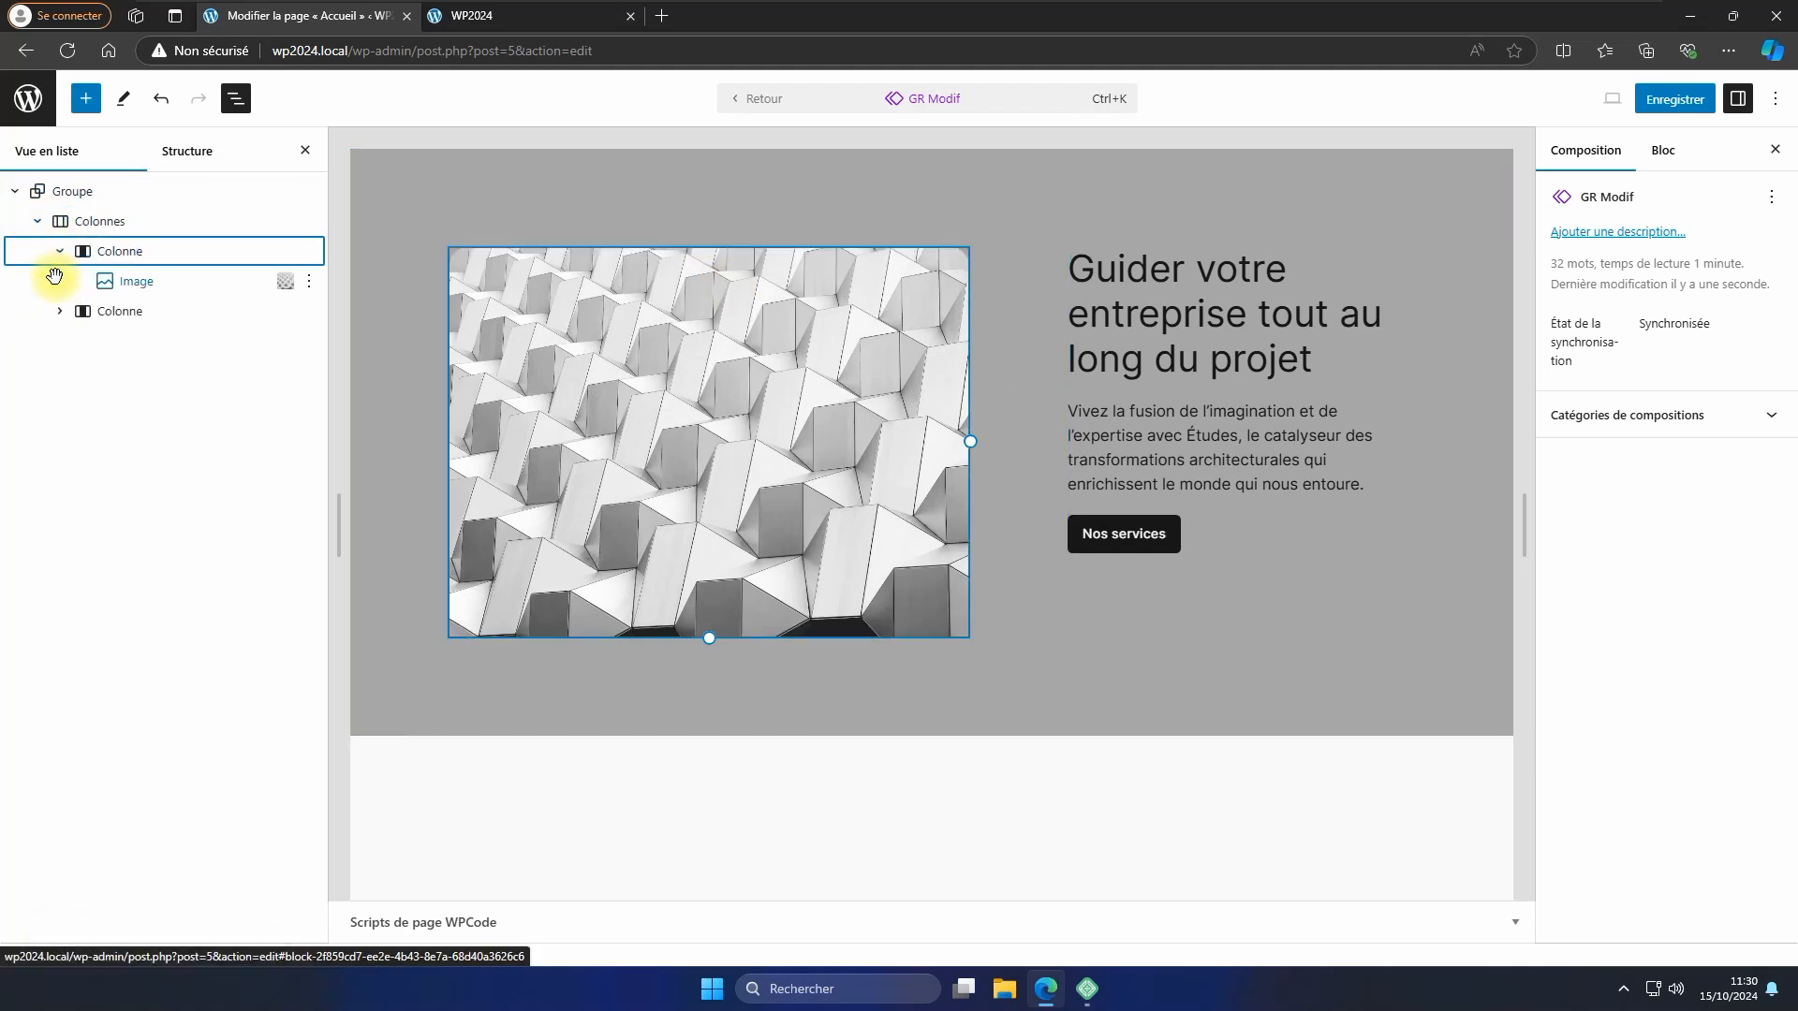
pyautogui.click(60, 315)
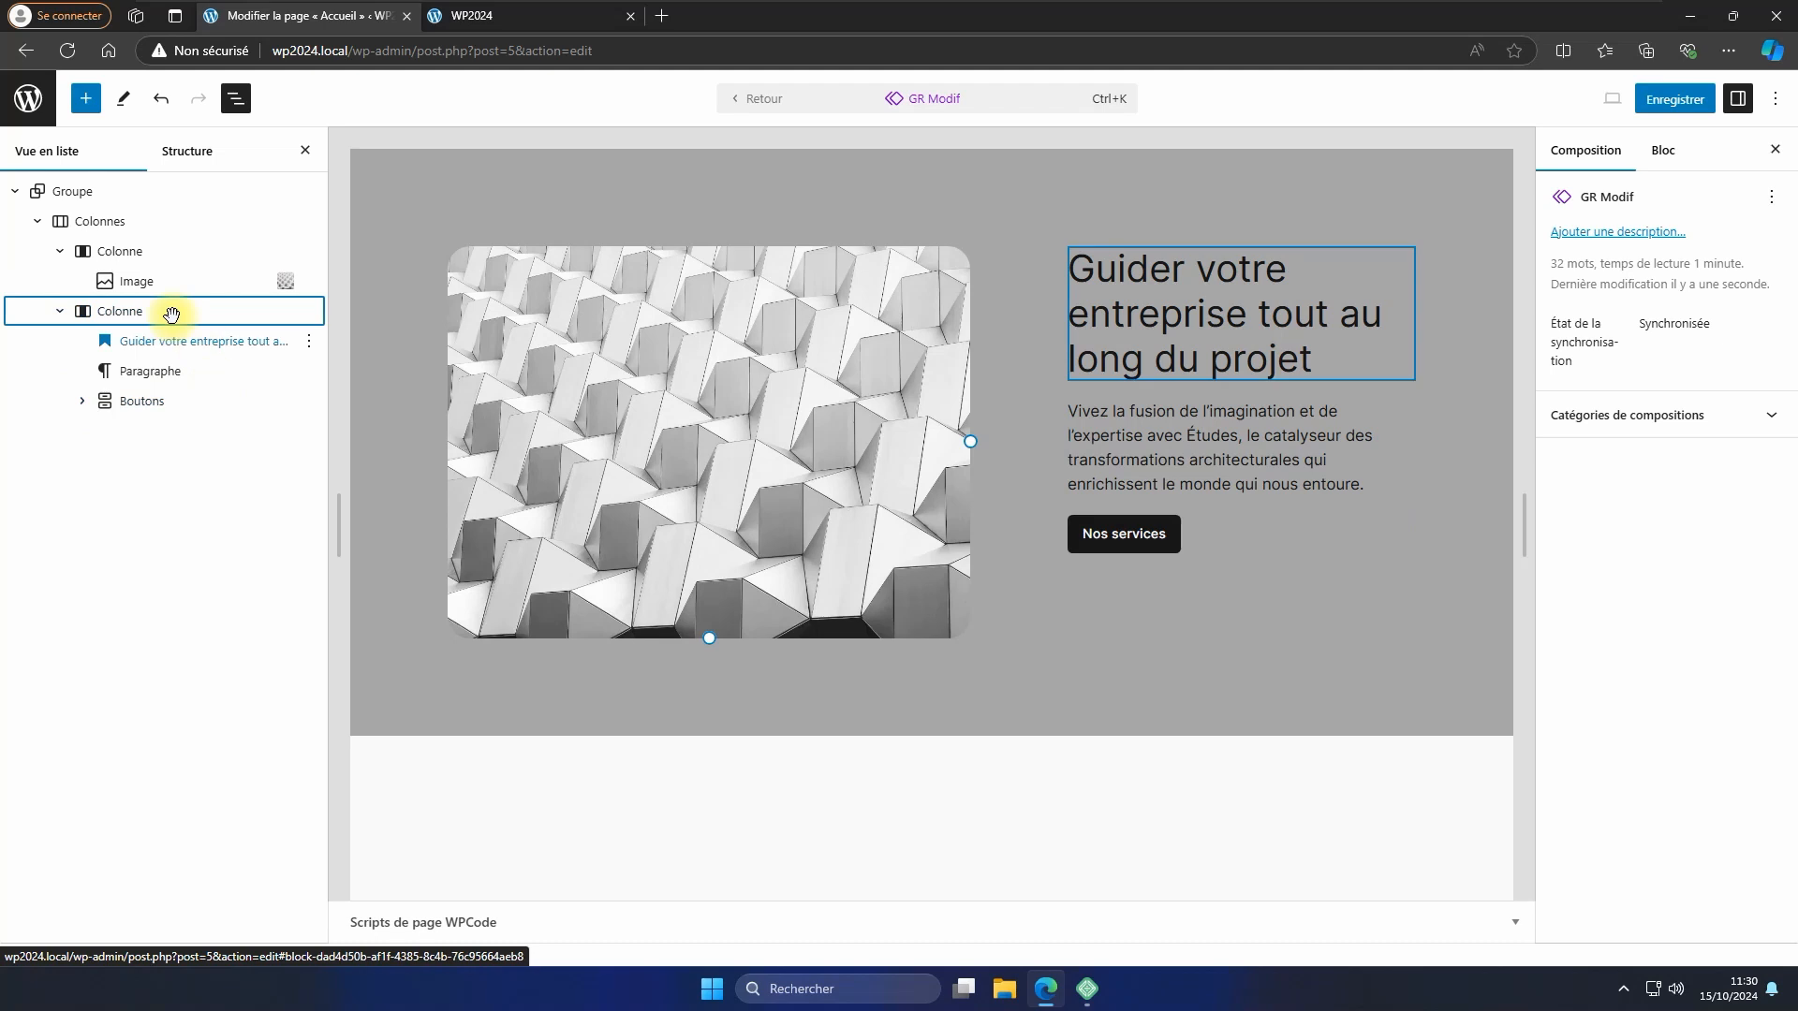
# Enable overrides on the pattern's image block under the name "Image".
pyautogui.click(155, 282)
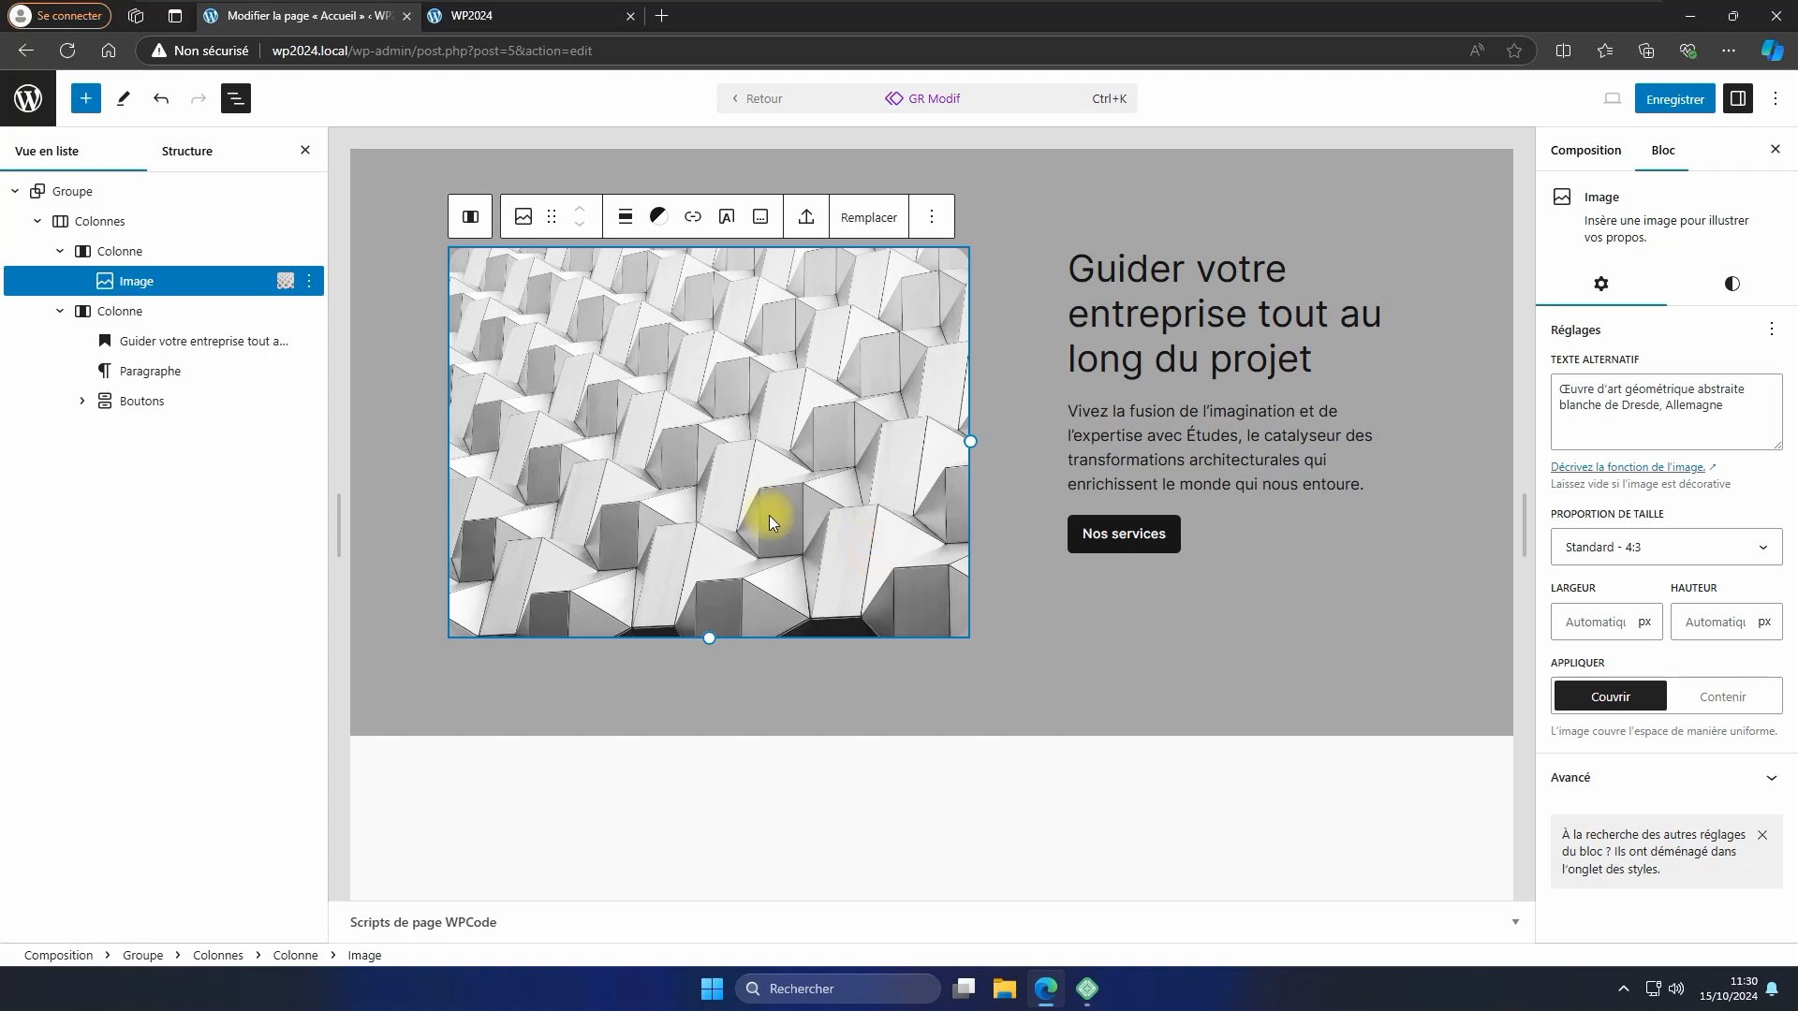
pyautogui.click(1604, 783)
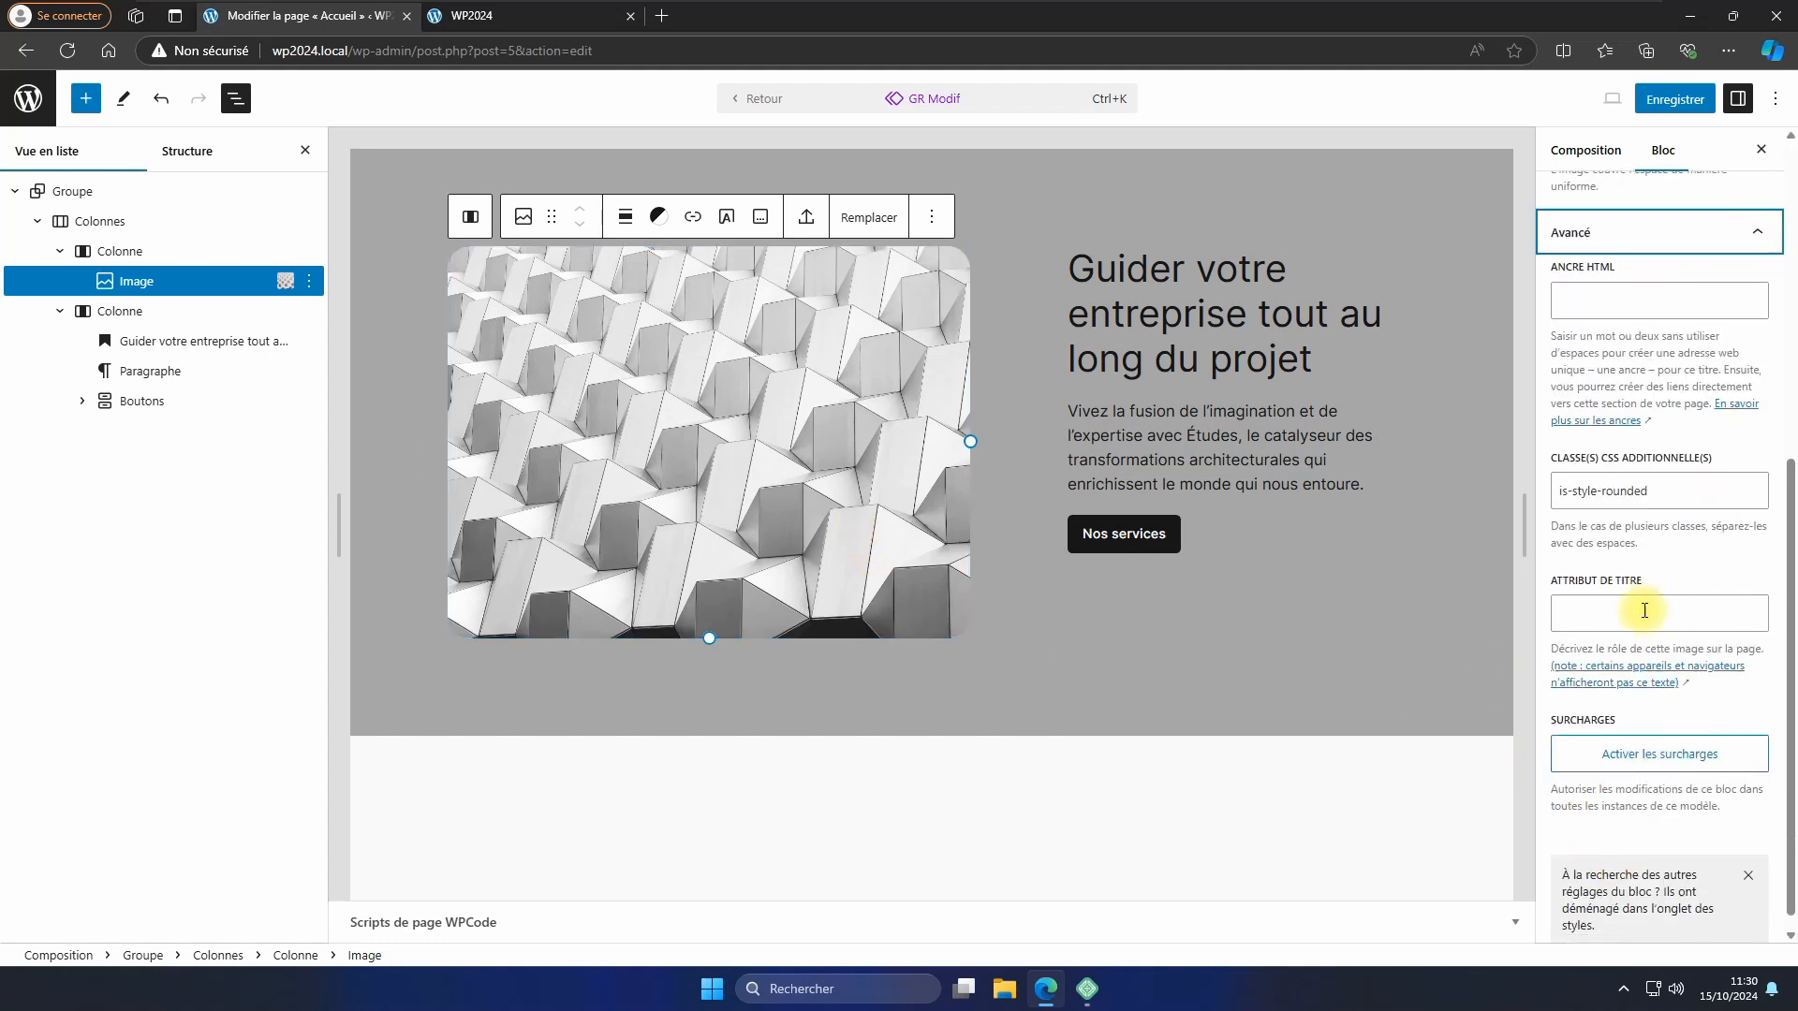
pyautogui.click(1667, 770)
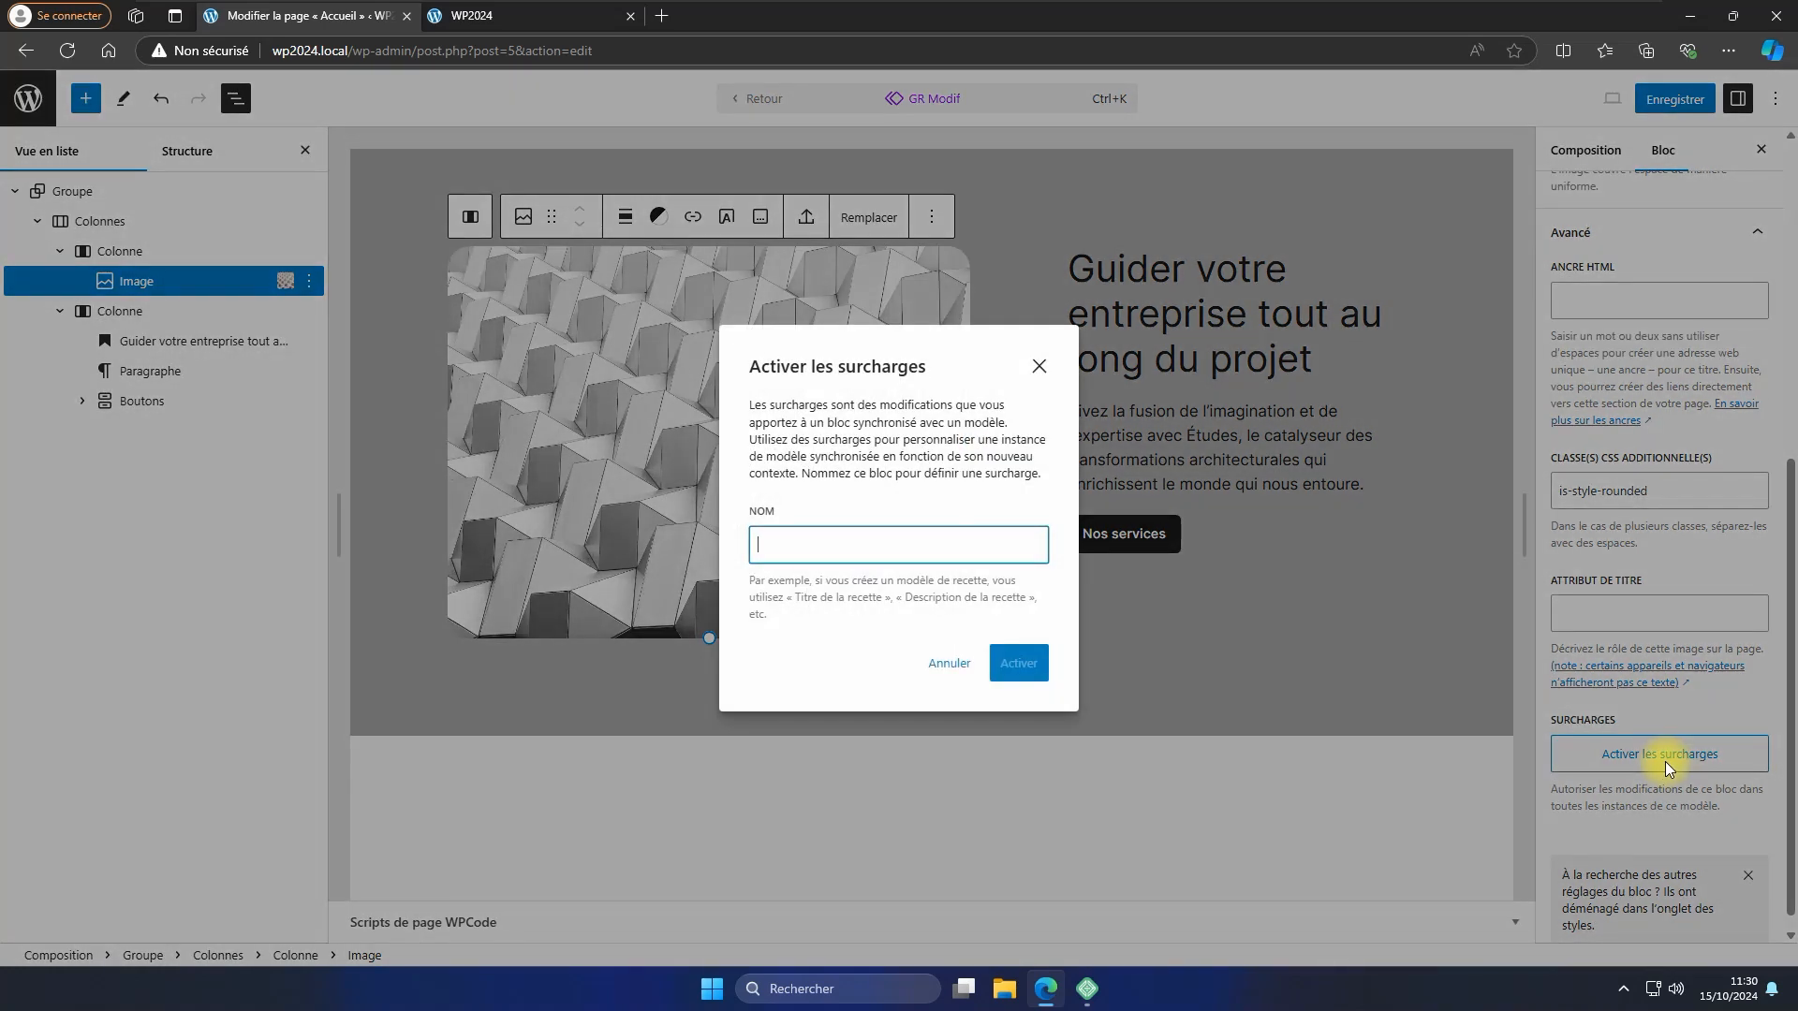
pyautogui.write('Image')
pyautogui.click(1020, 666)
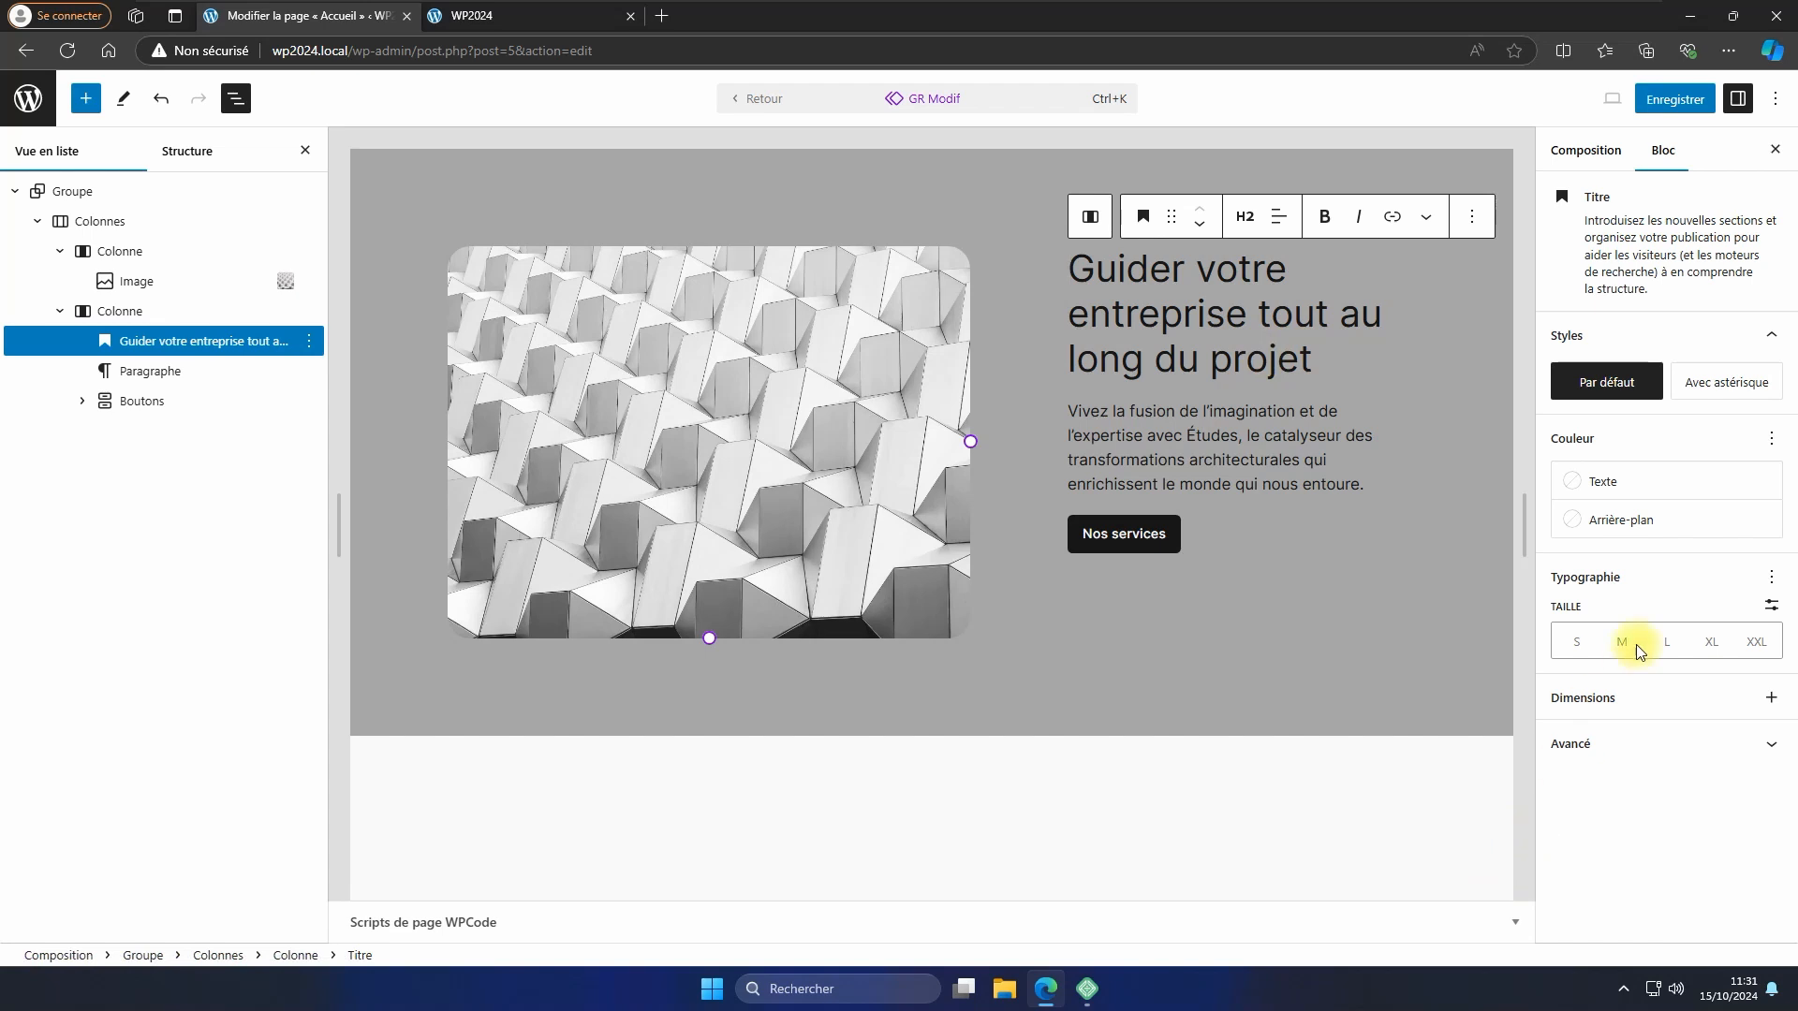
# Enable overrides on the pattern's heading block under the name "Titre".
pyautogui.click(1664, 747)
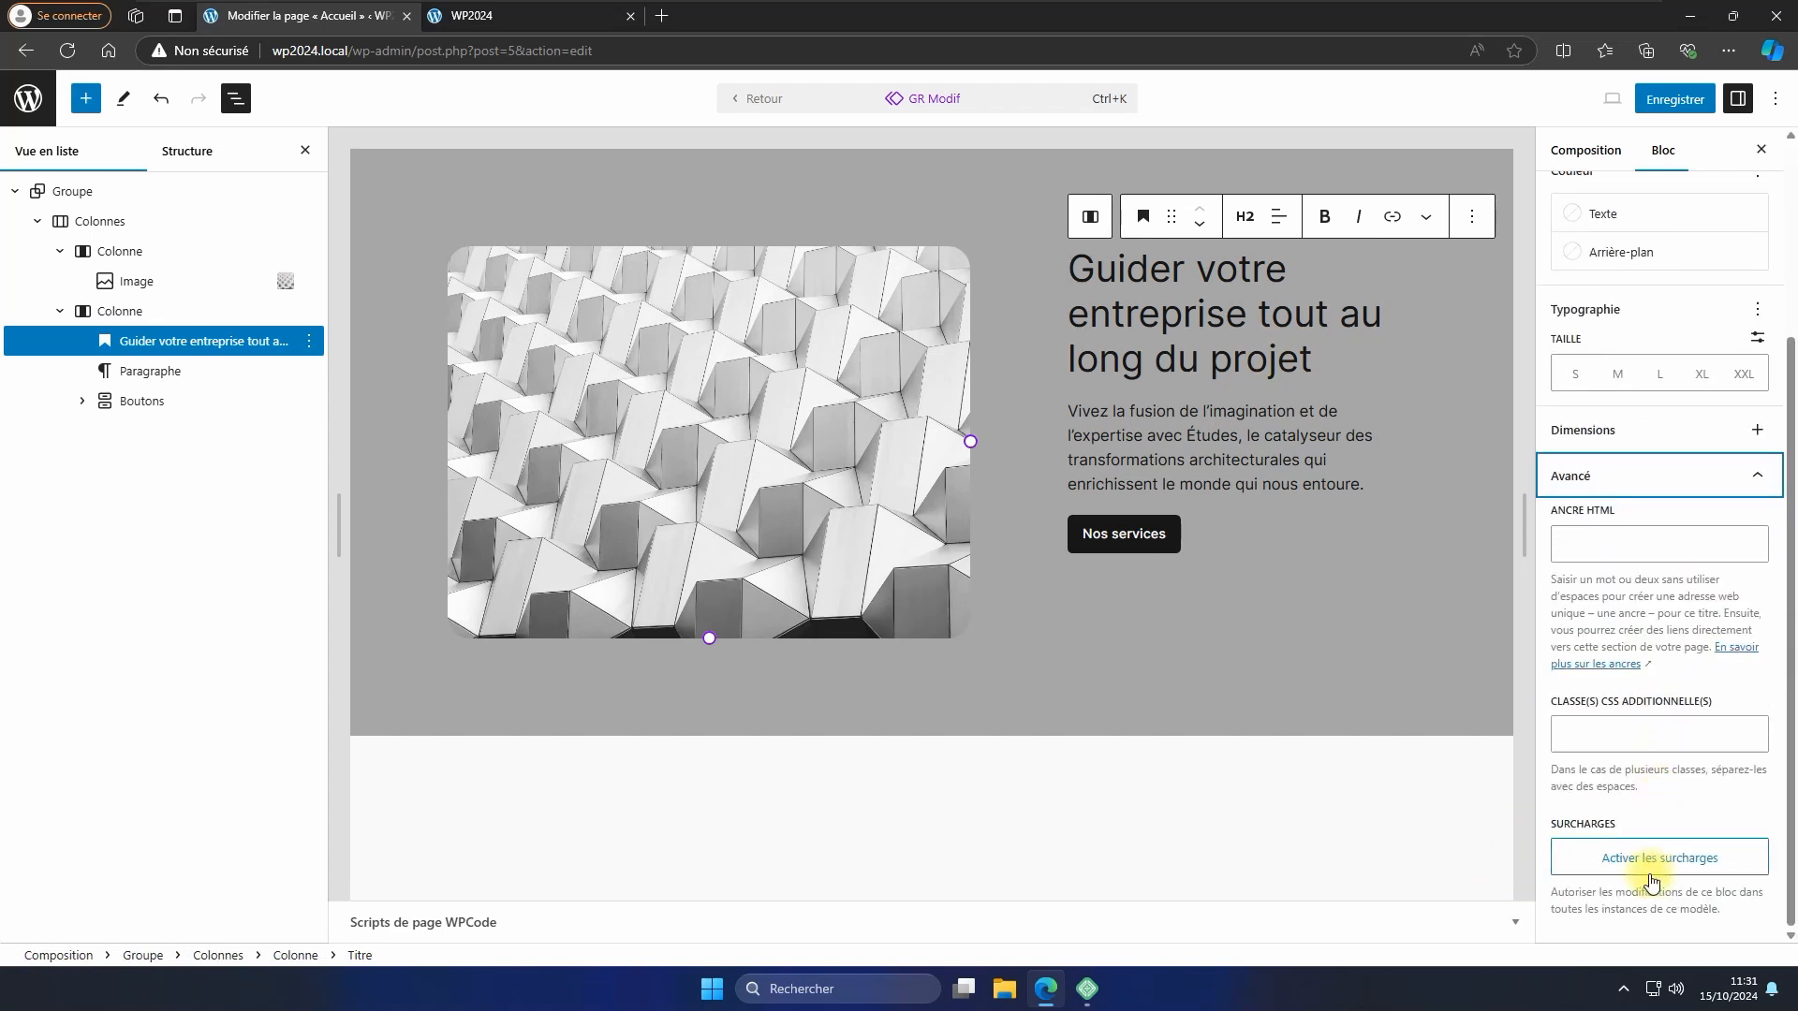
pyautogui.click(1696, 858)
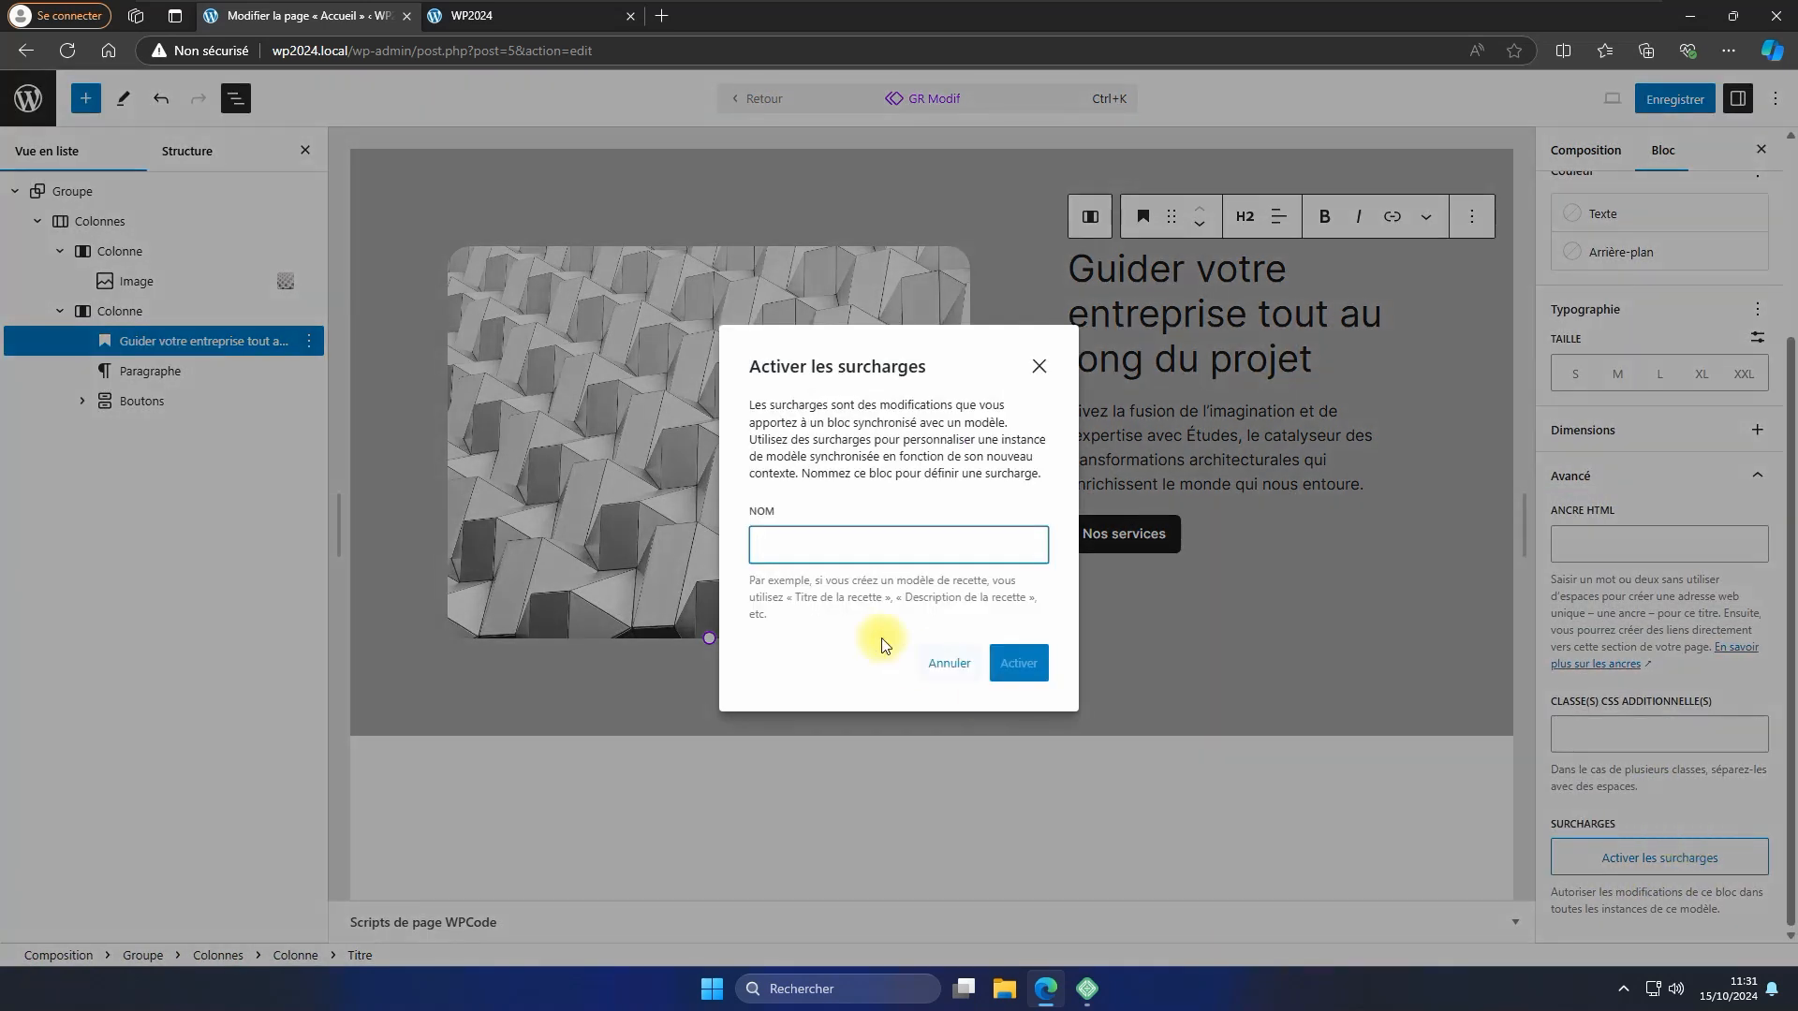
pyautogui.write('Titre')
pyautogui.click(1019, 663)
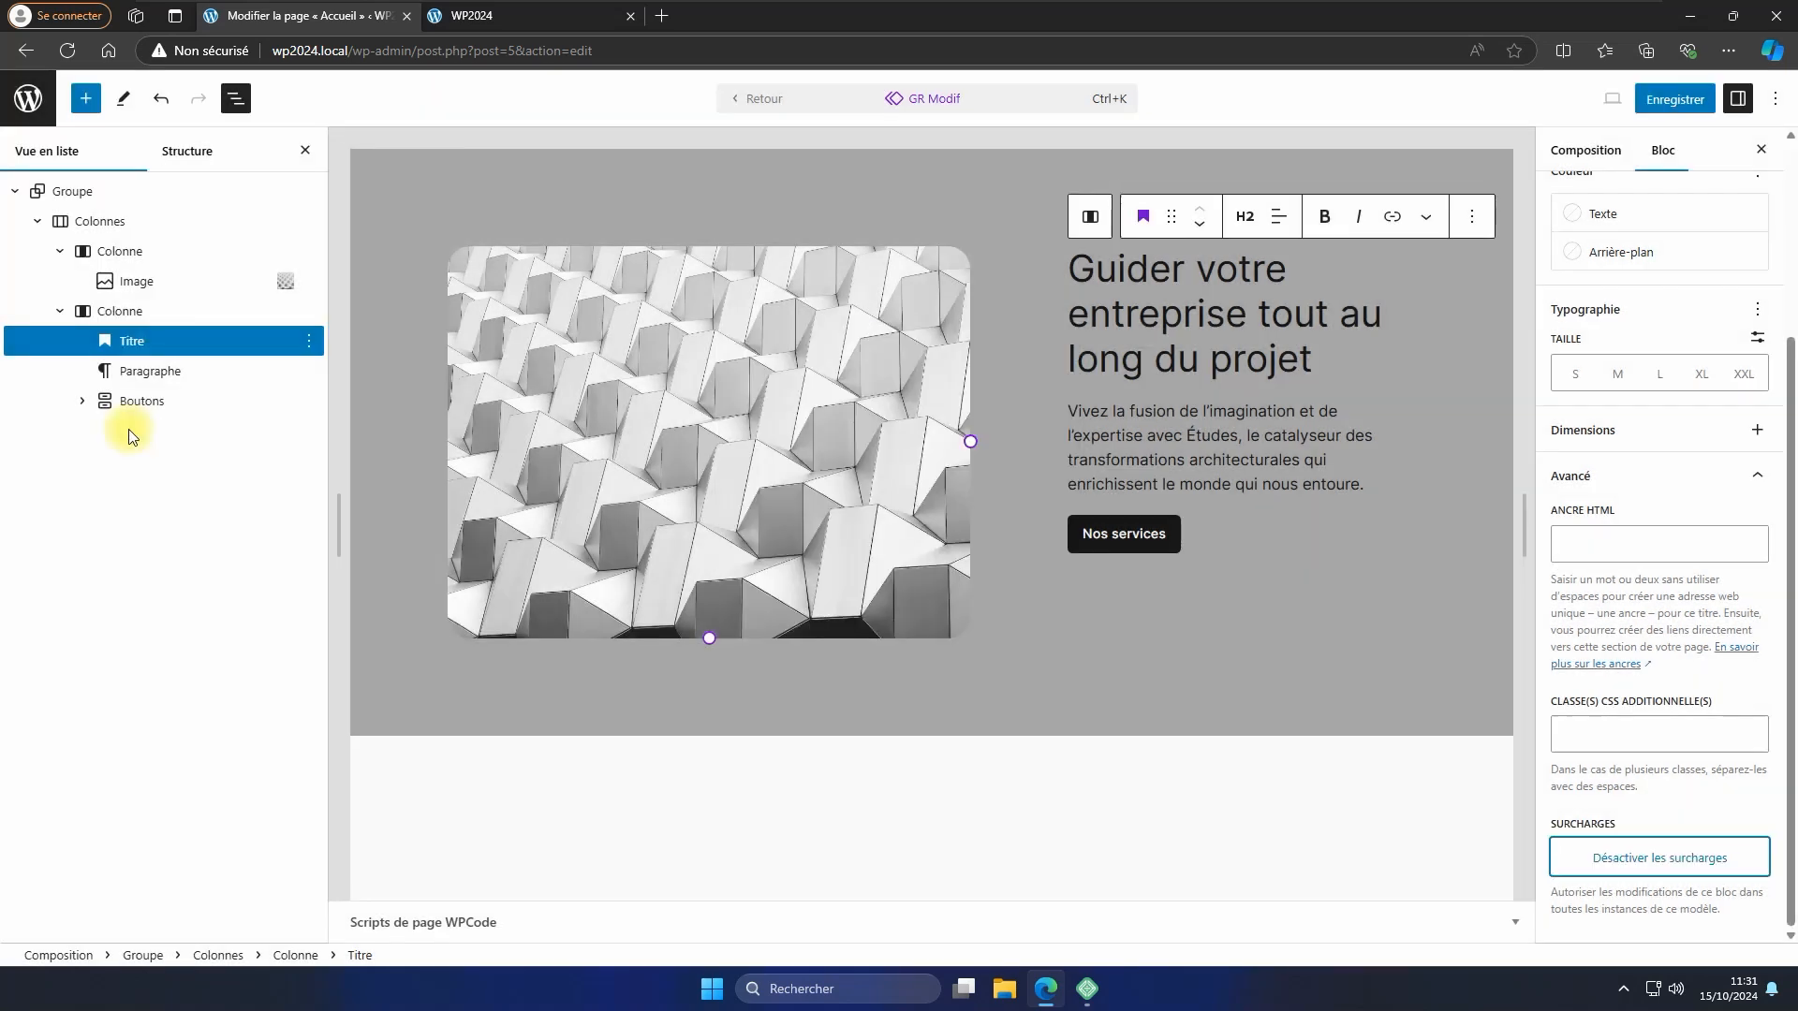
# Enable overrides on the paragraph block under the name "Texte" and save both the GR Modif pattern and the Accueil page.
pyautogui.click(128, 373)
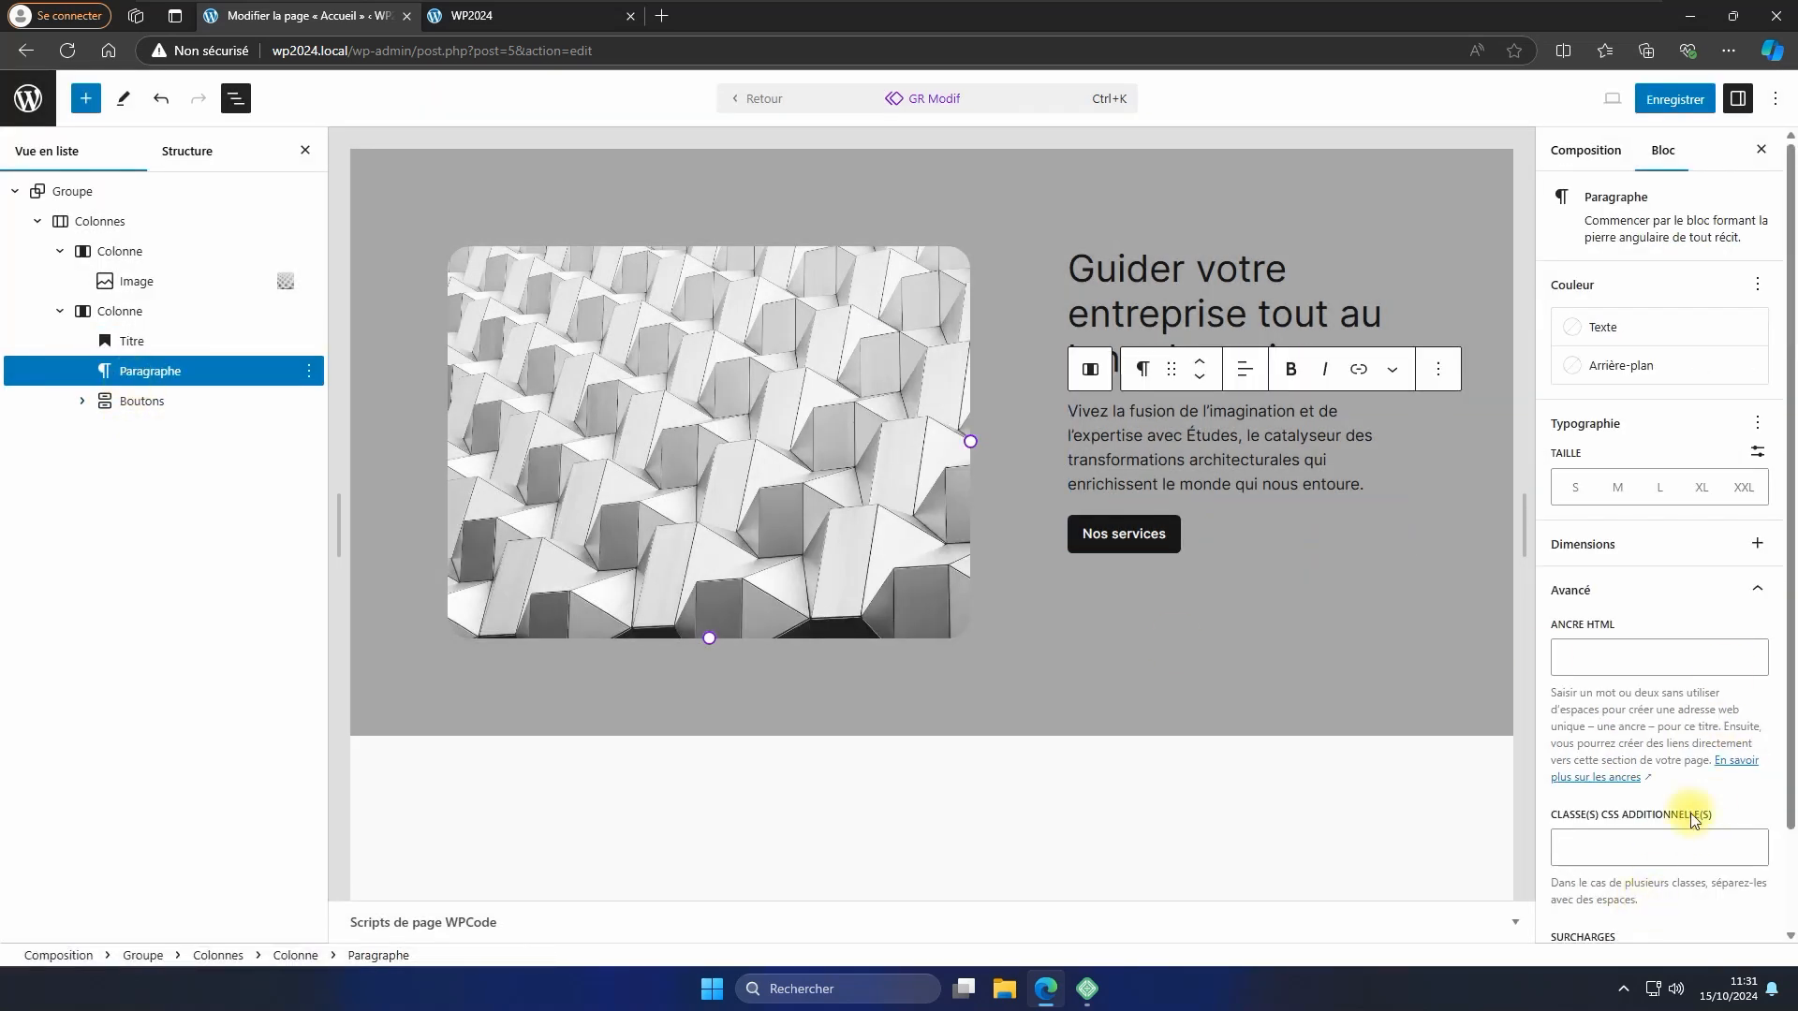
pyautogui.scroll(-1, 1545, 855)
pyautogui.click(1665, 860)
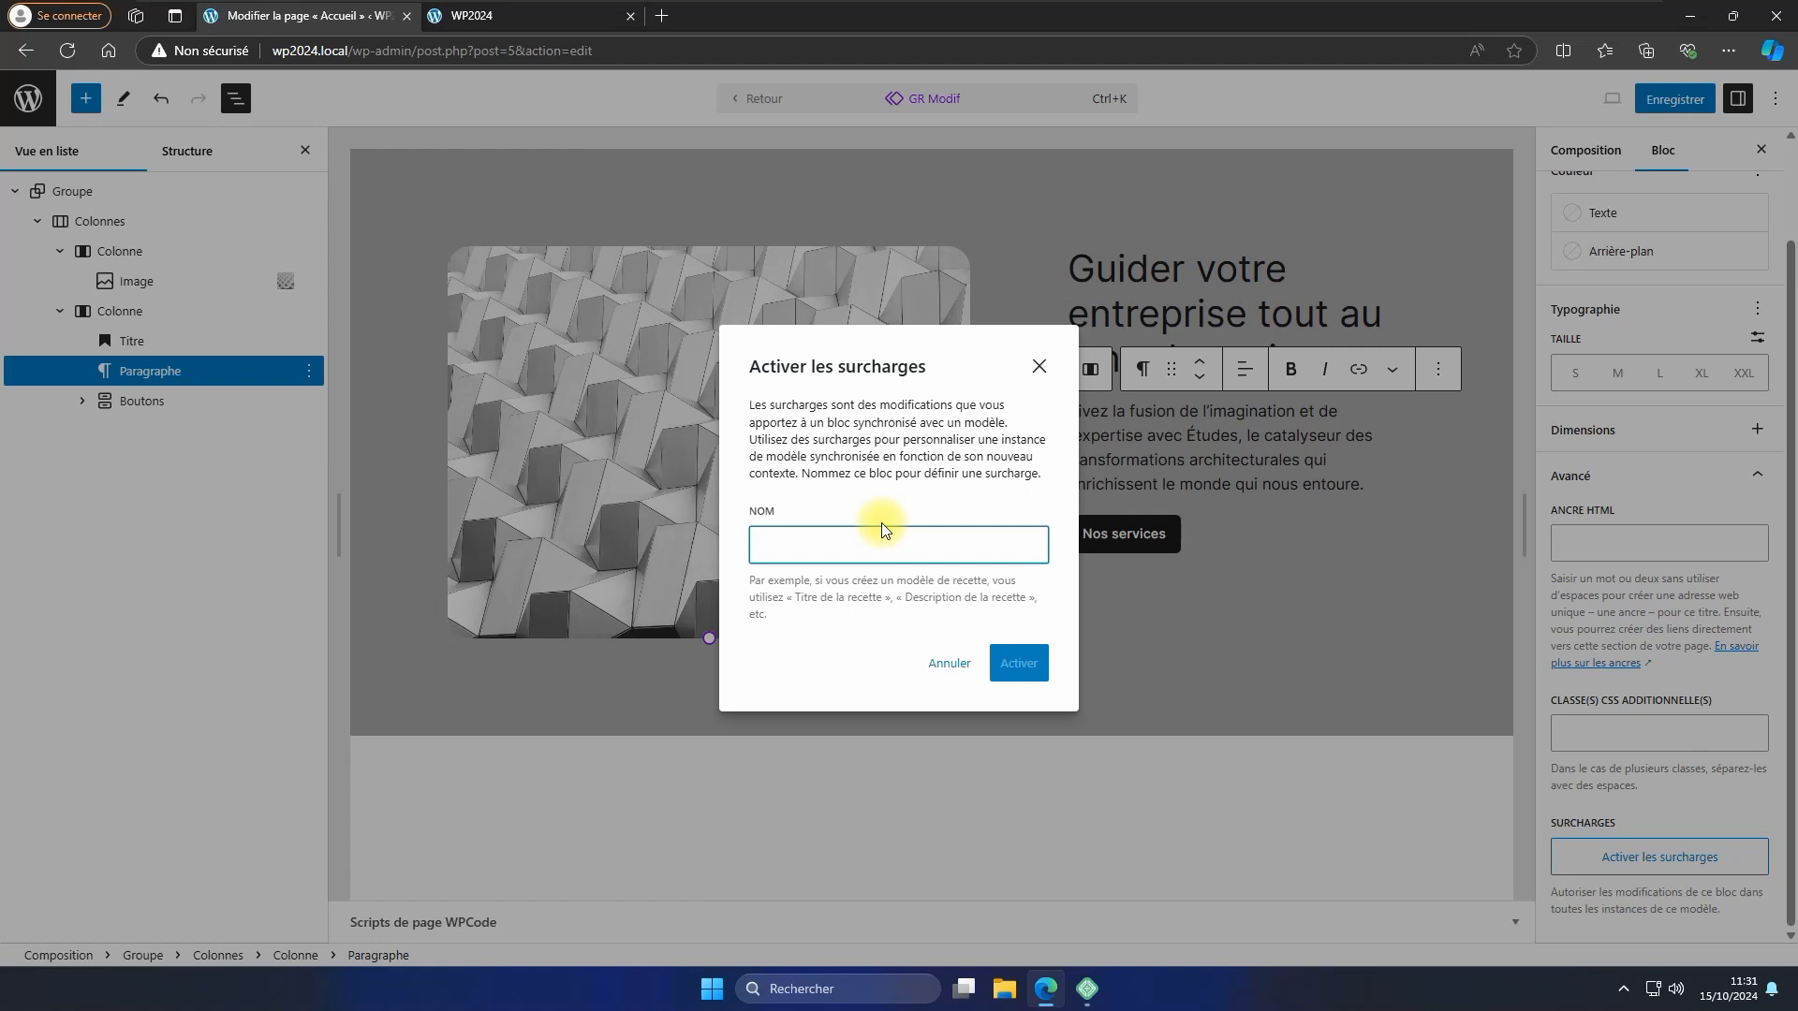
pyautogui.write('Texte')
pyautogui.click(1019, 665)
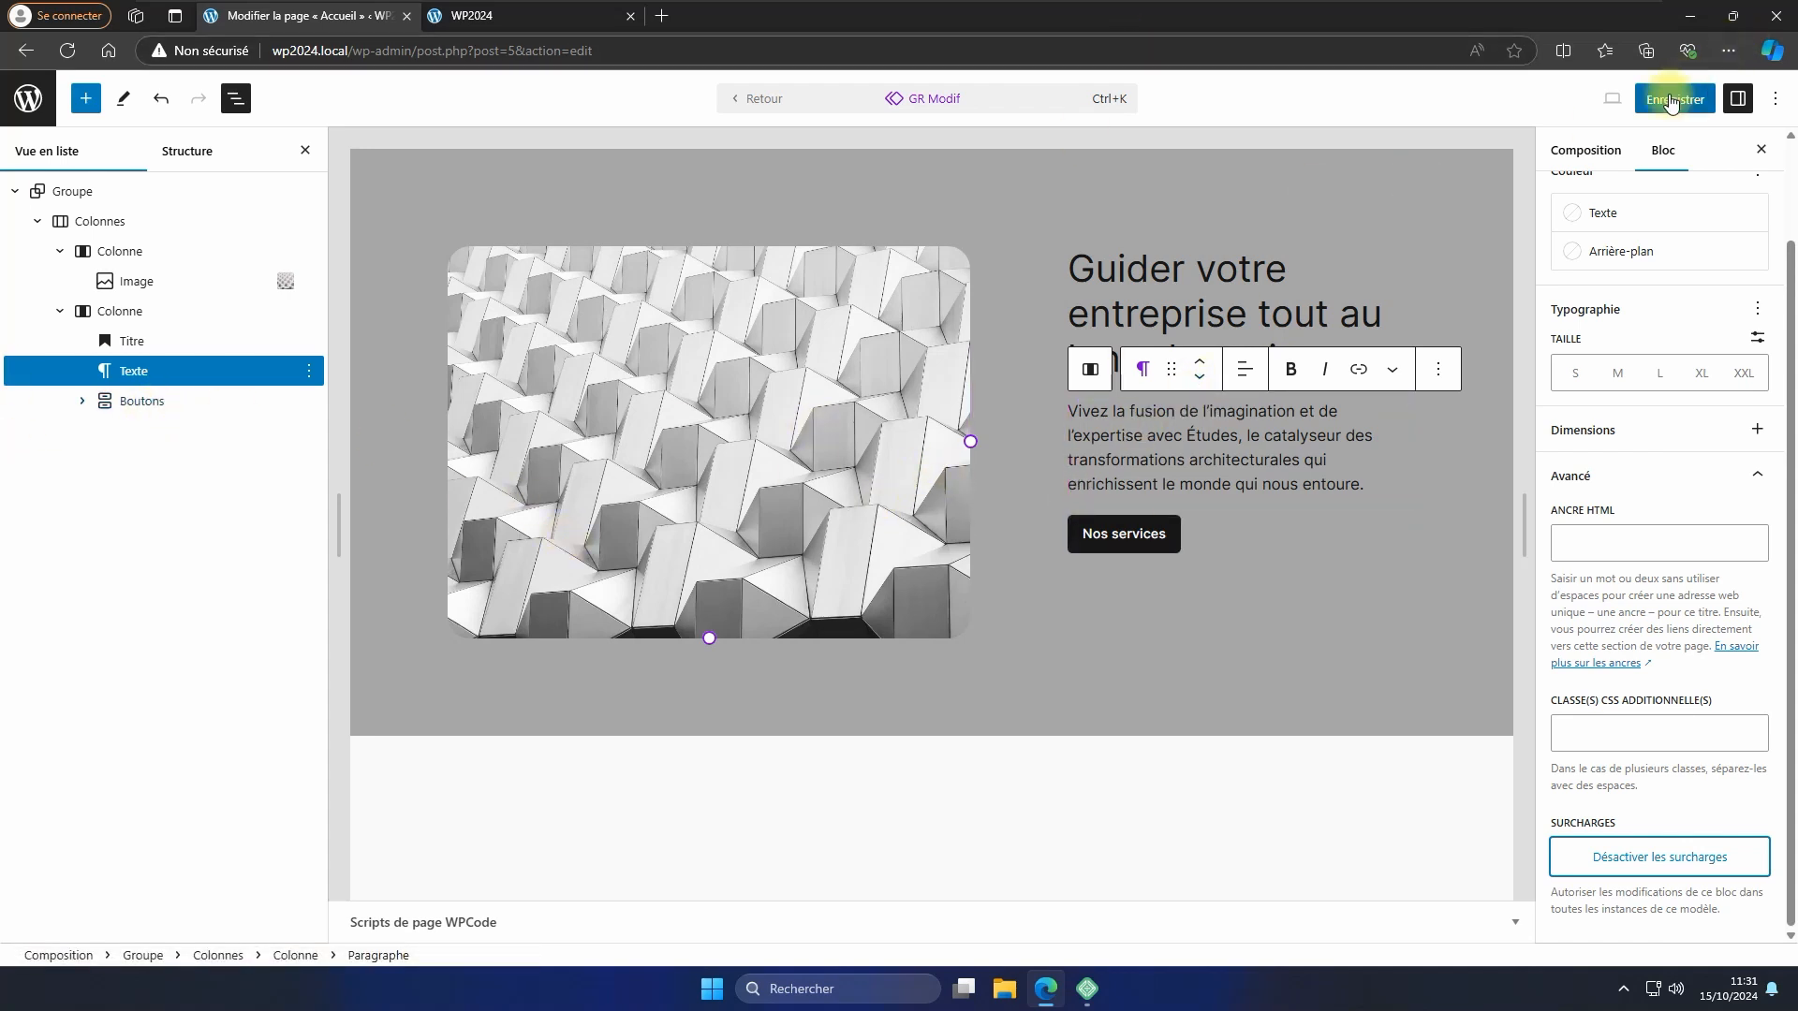
pyautogui.click(1671, 100)
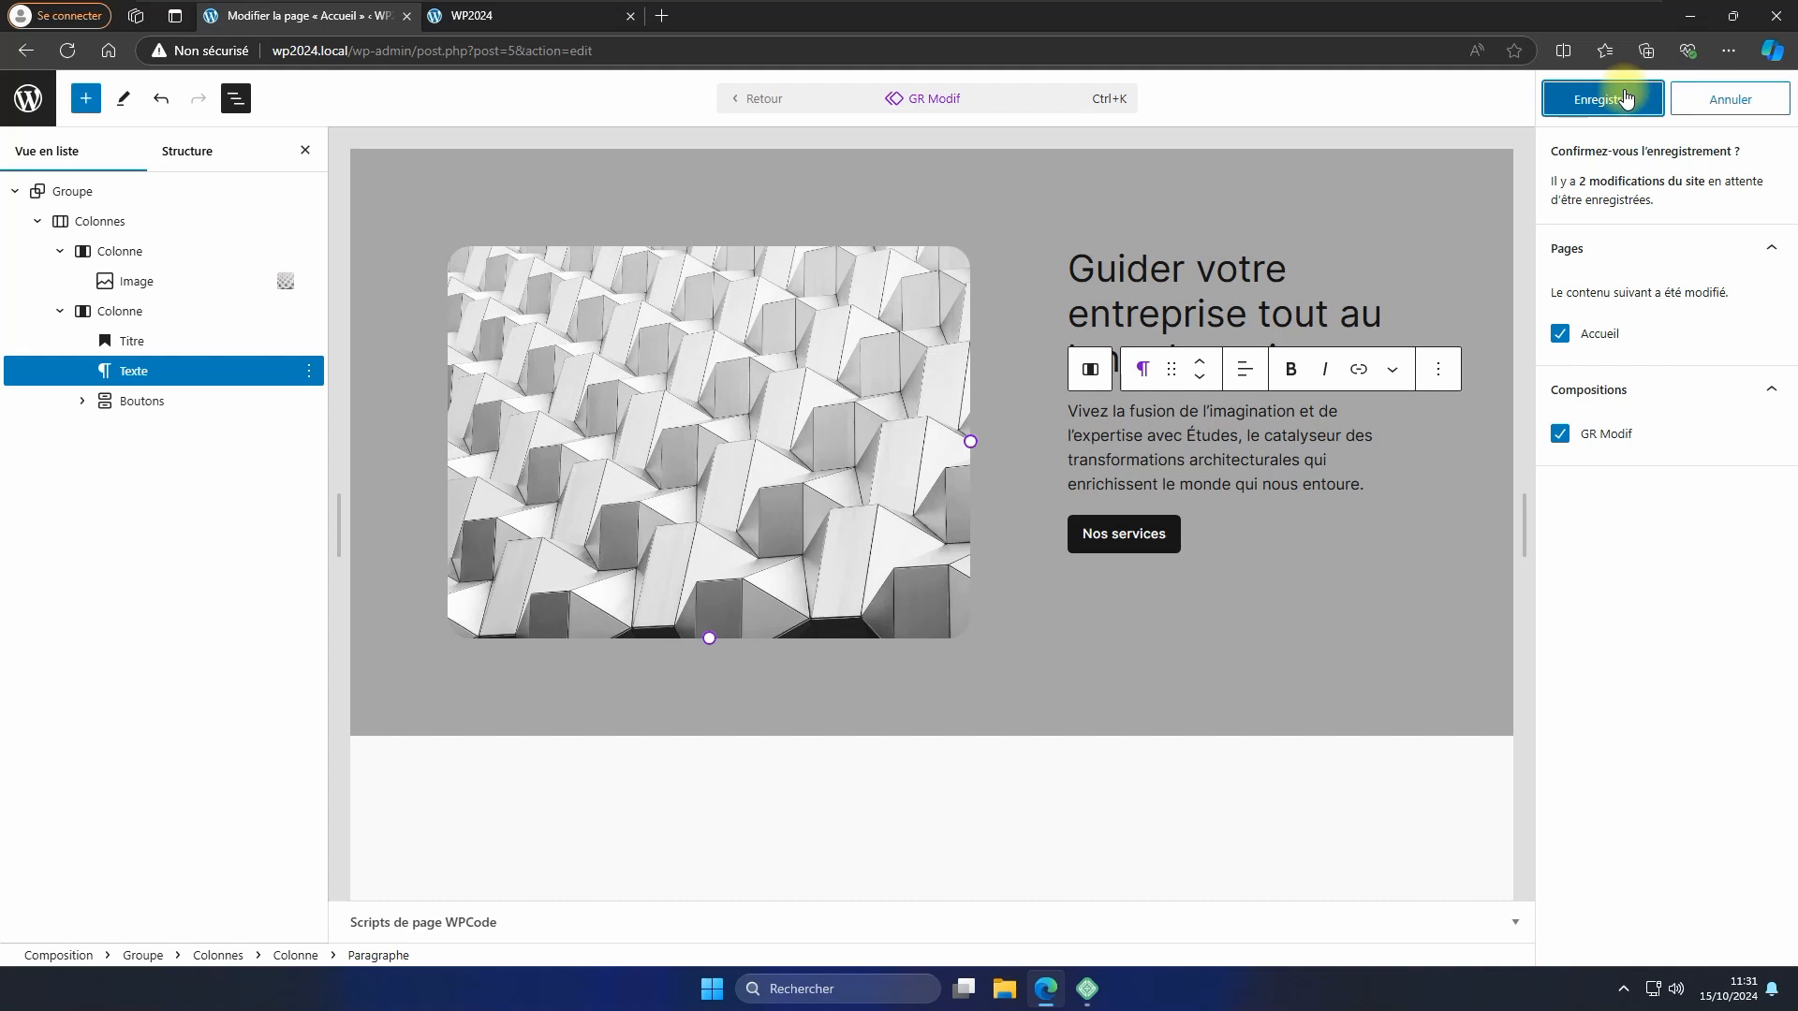
pyautogui.click(1599, 103)
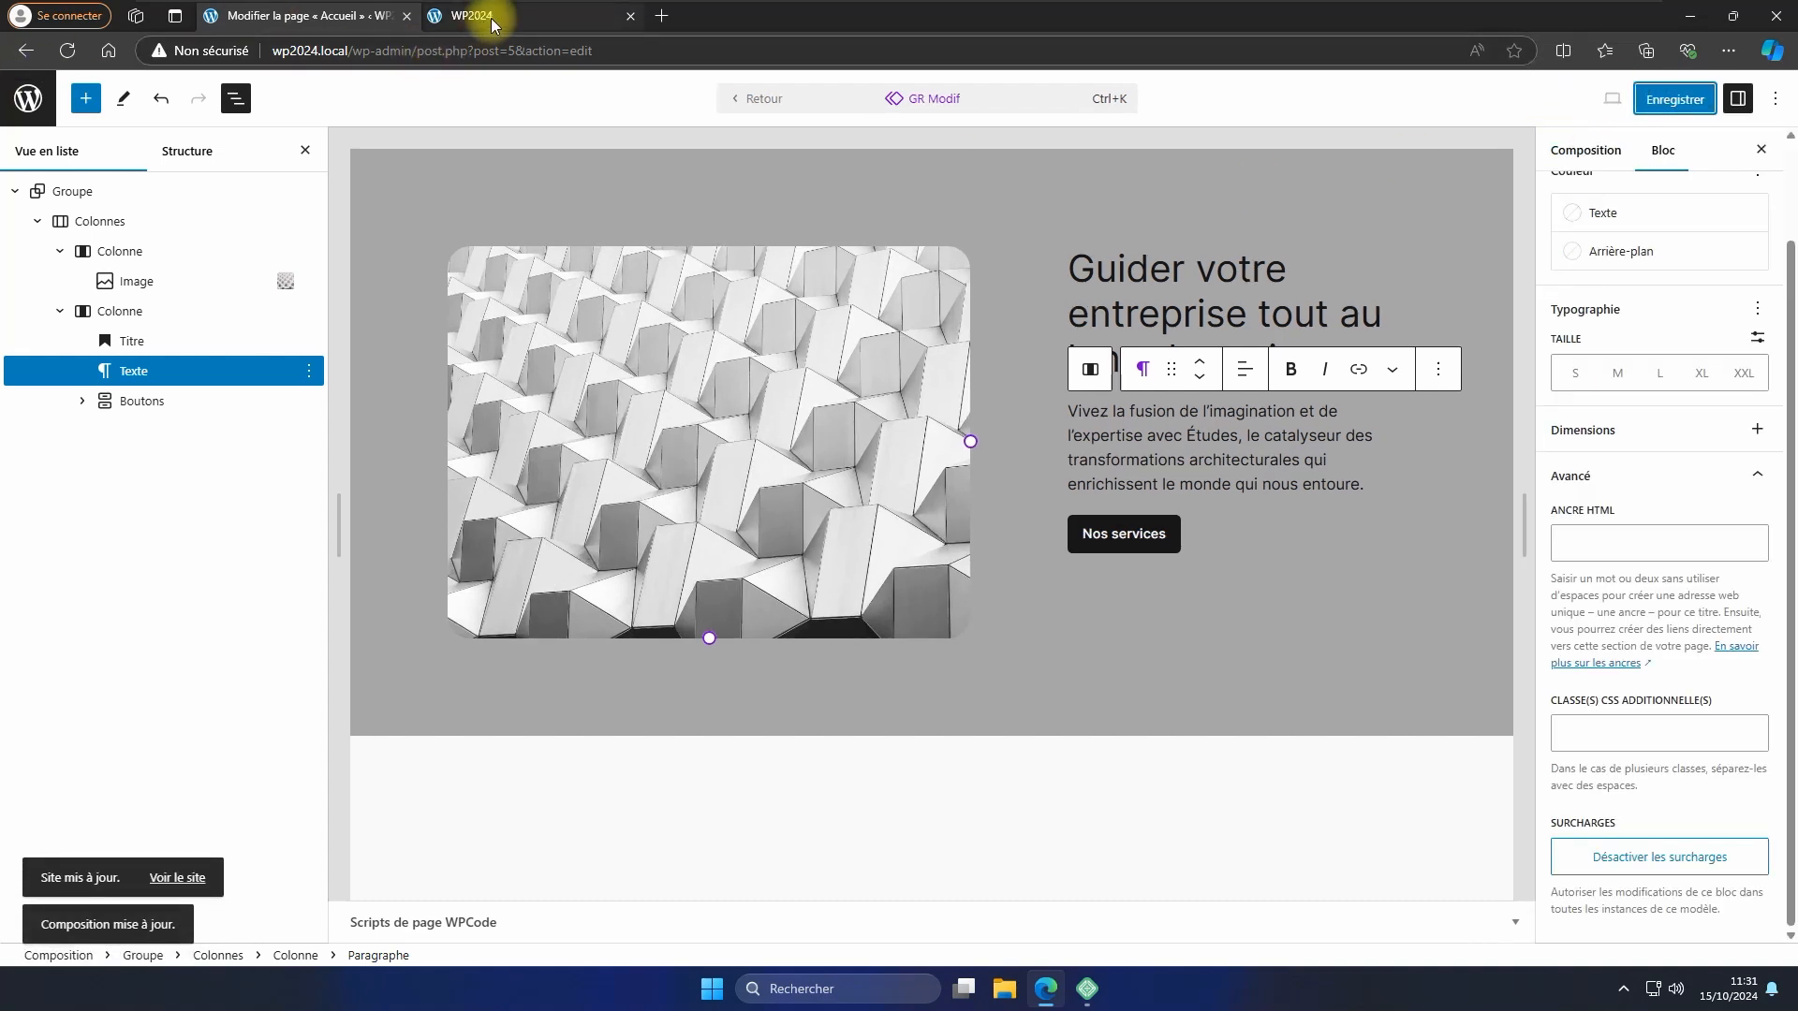
# Check the GR Modif section on the published Accueil page.
pyautogui.click(473, 16)
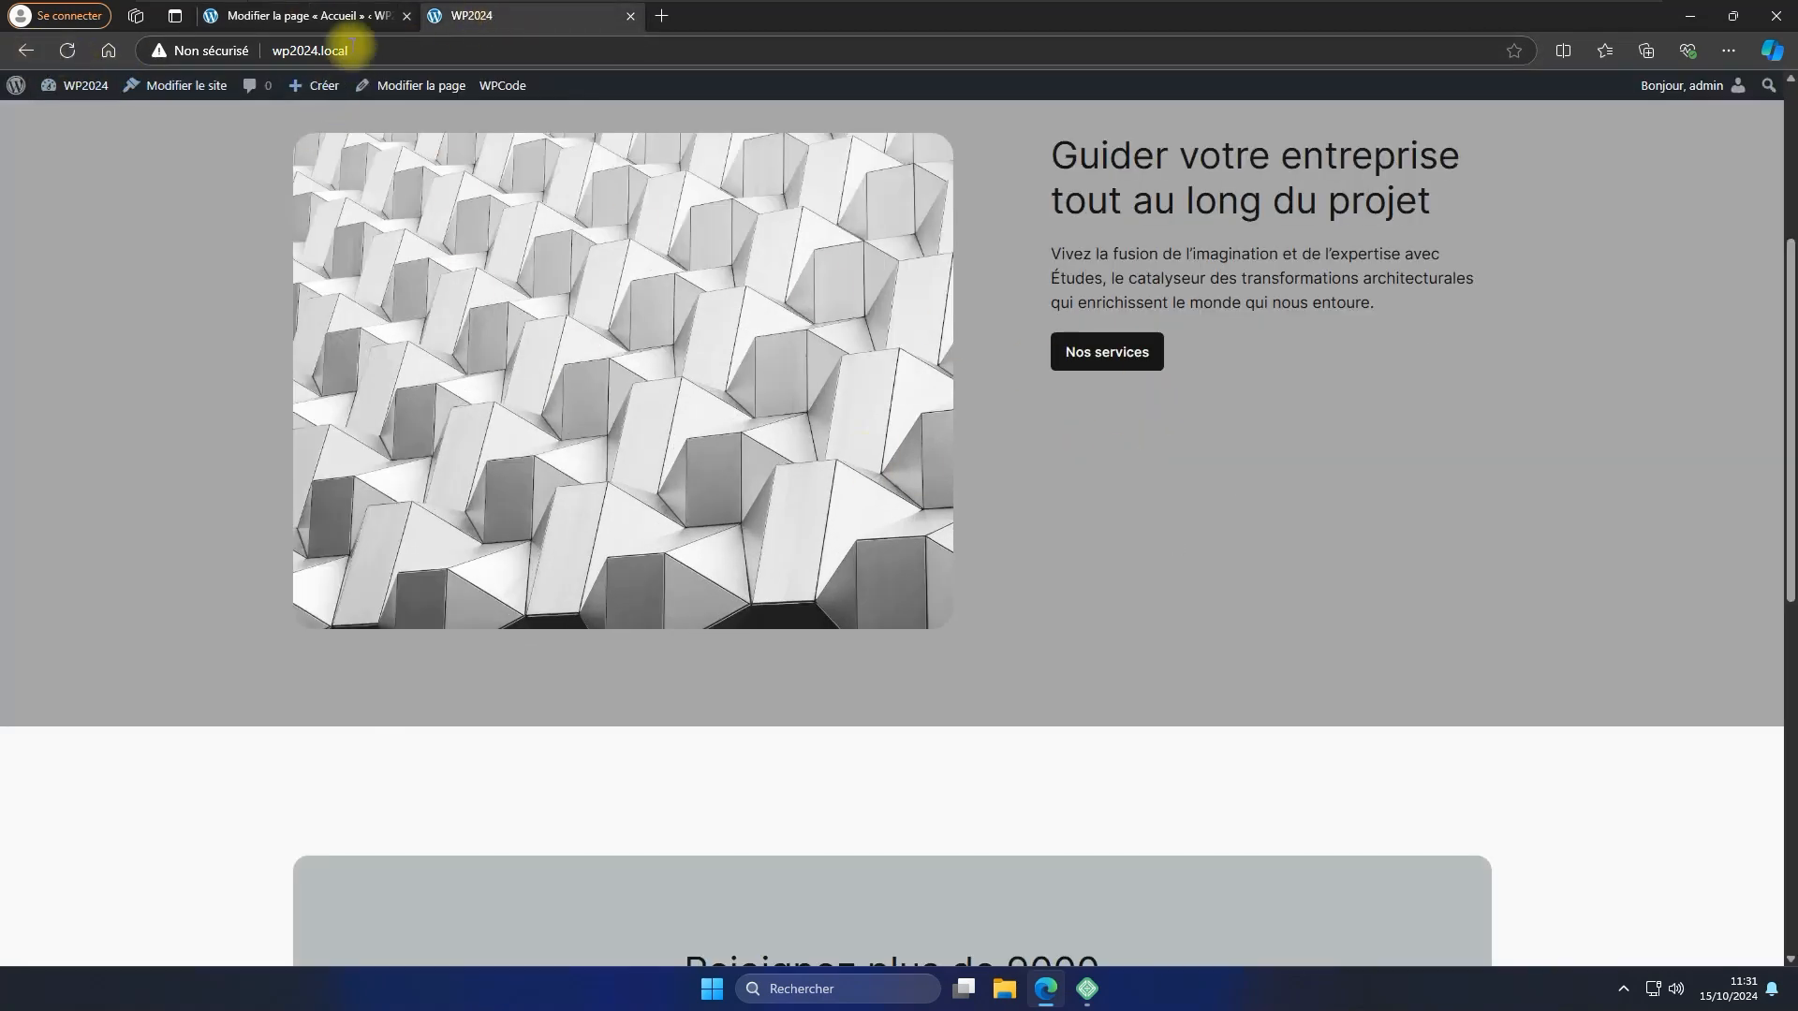
pyautogui.scroll(4, 1180, 369)
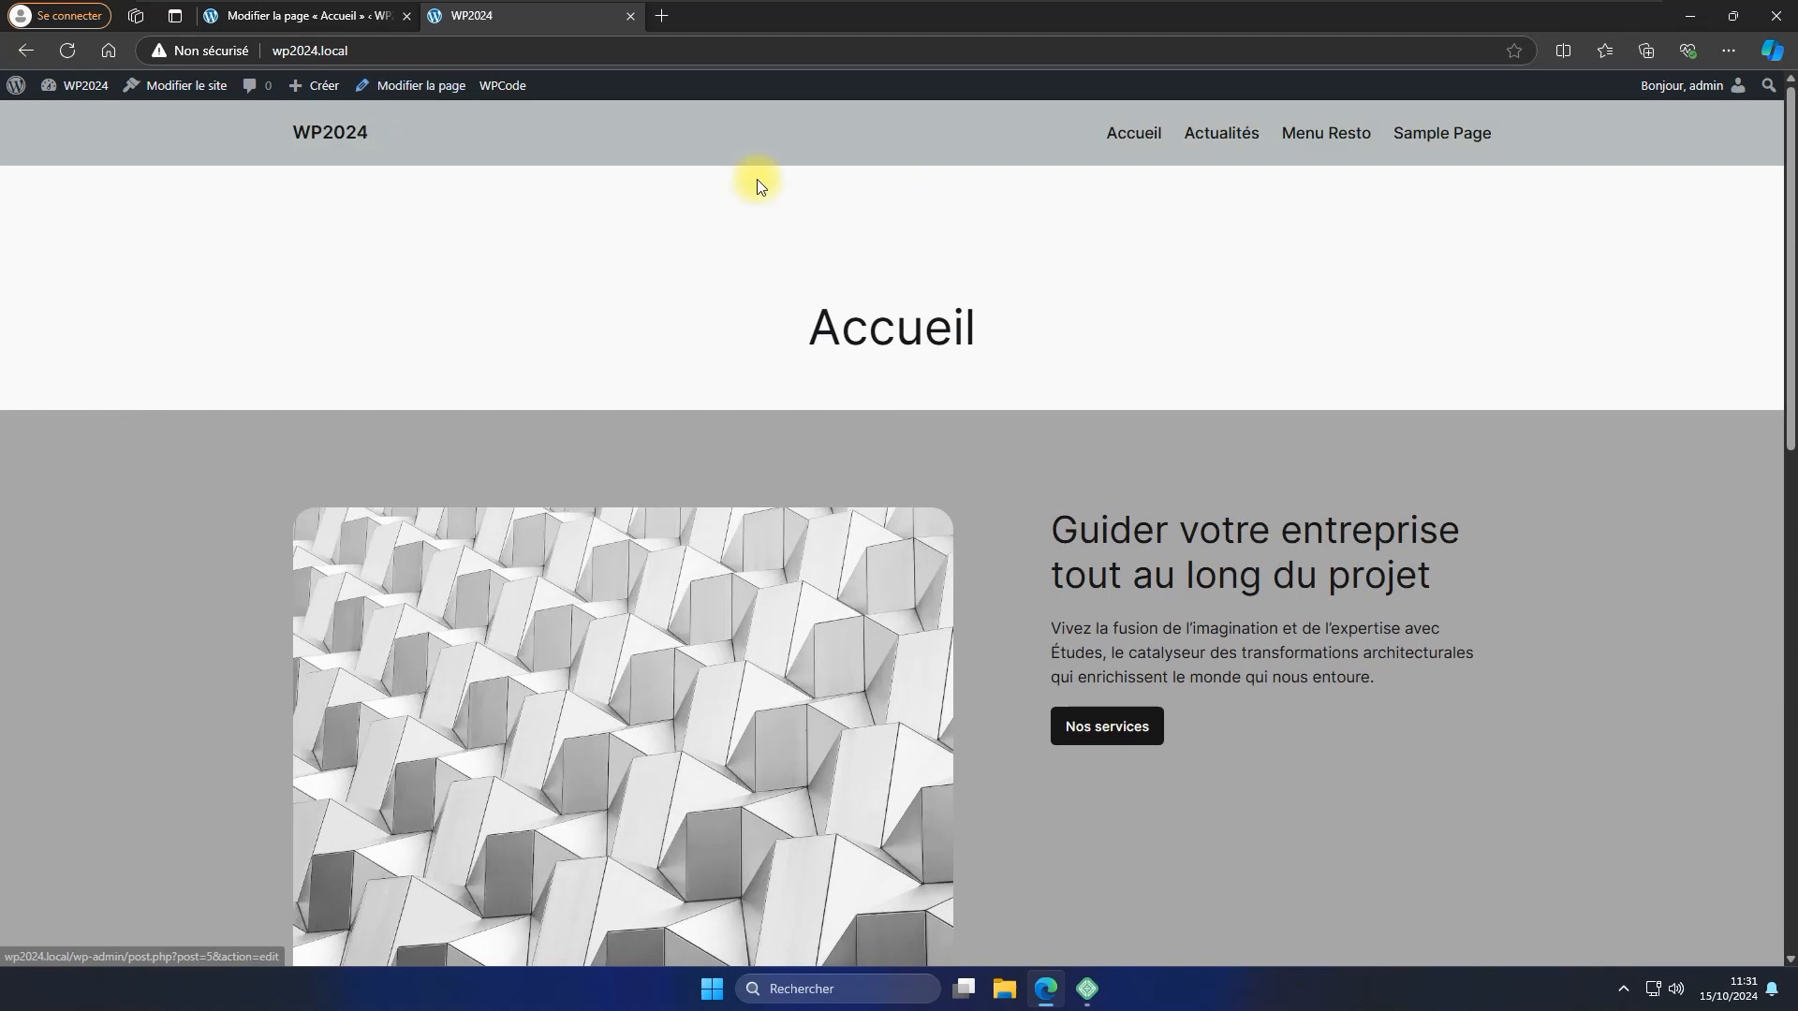
pyautogui.scroll(-5, 1174, 566)
pyautogui.scroll(5, 1176, 614)
# Reopen the Accueil page for editing from the pages list and display its block list view.
pyautogui.click(295, 12)
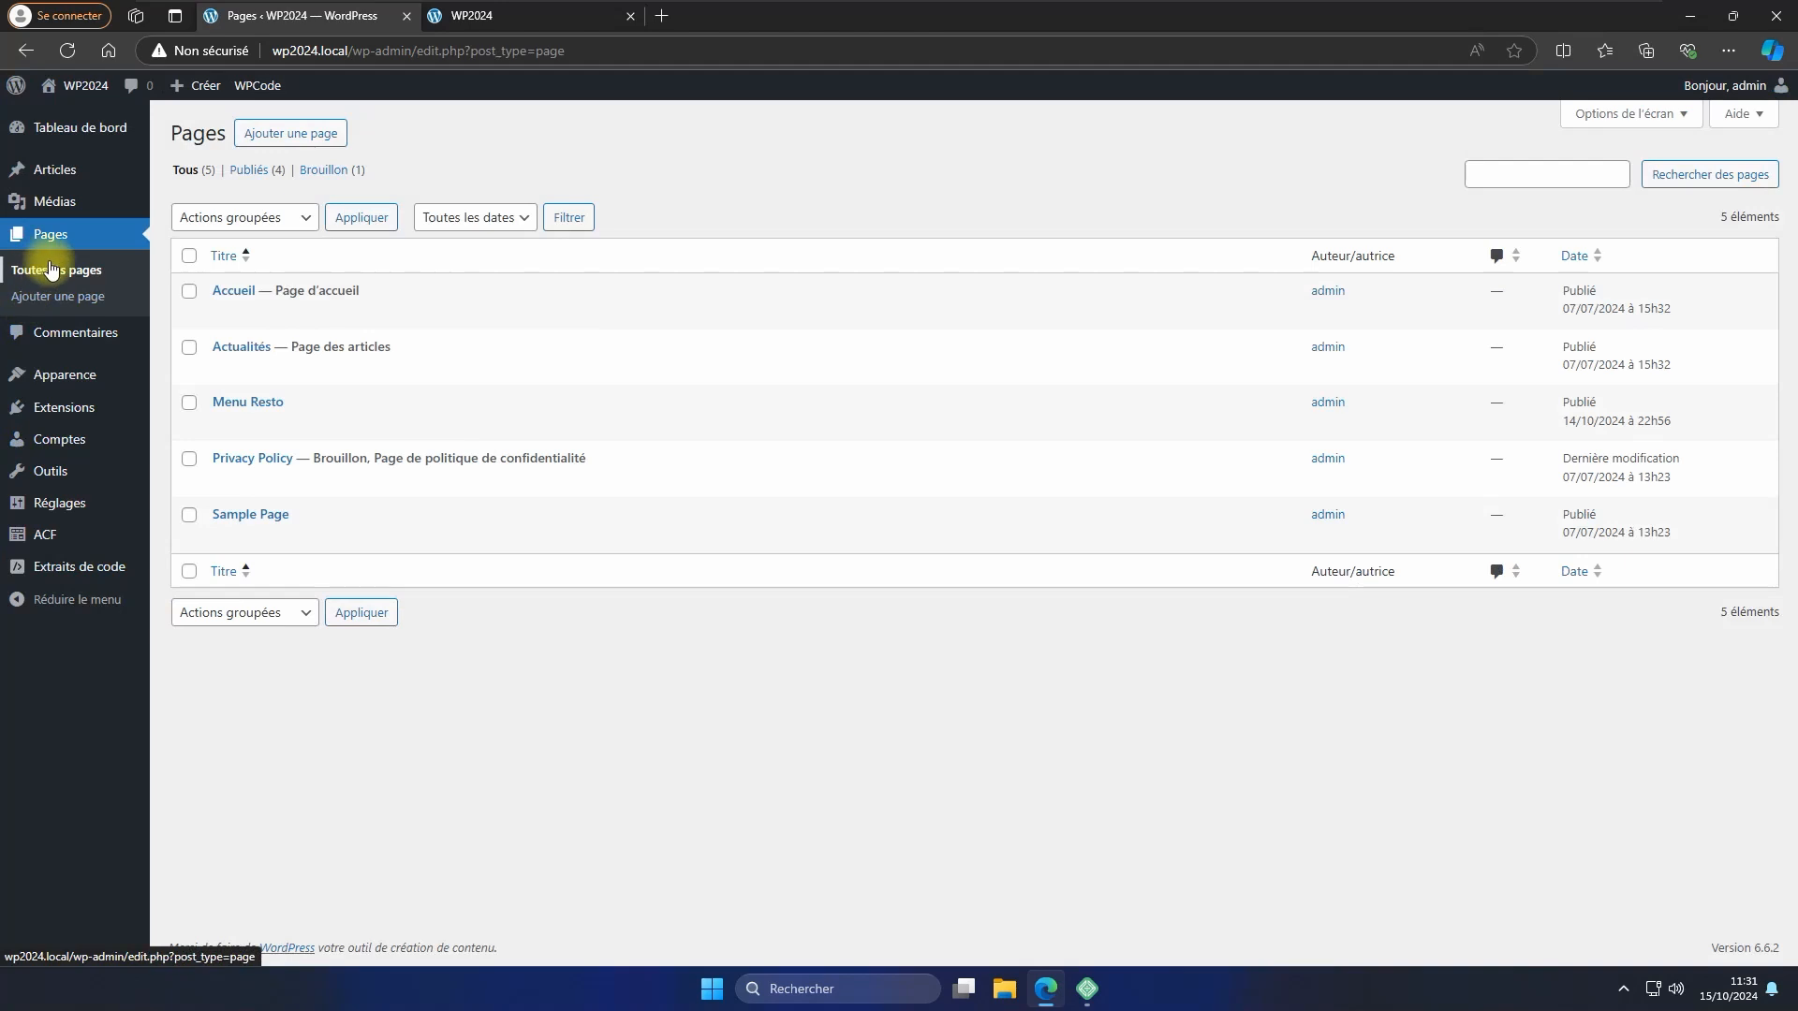
pyautogui.click(223, 291)
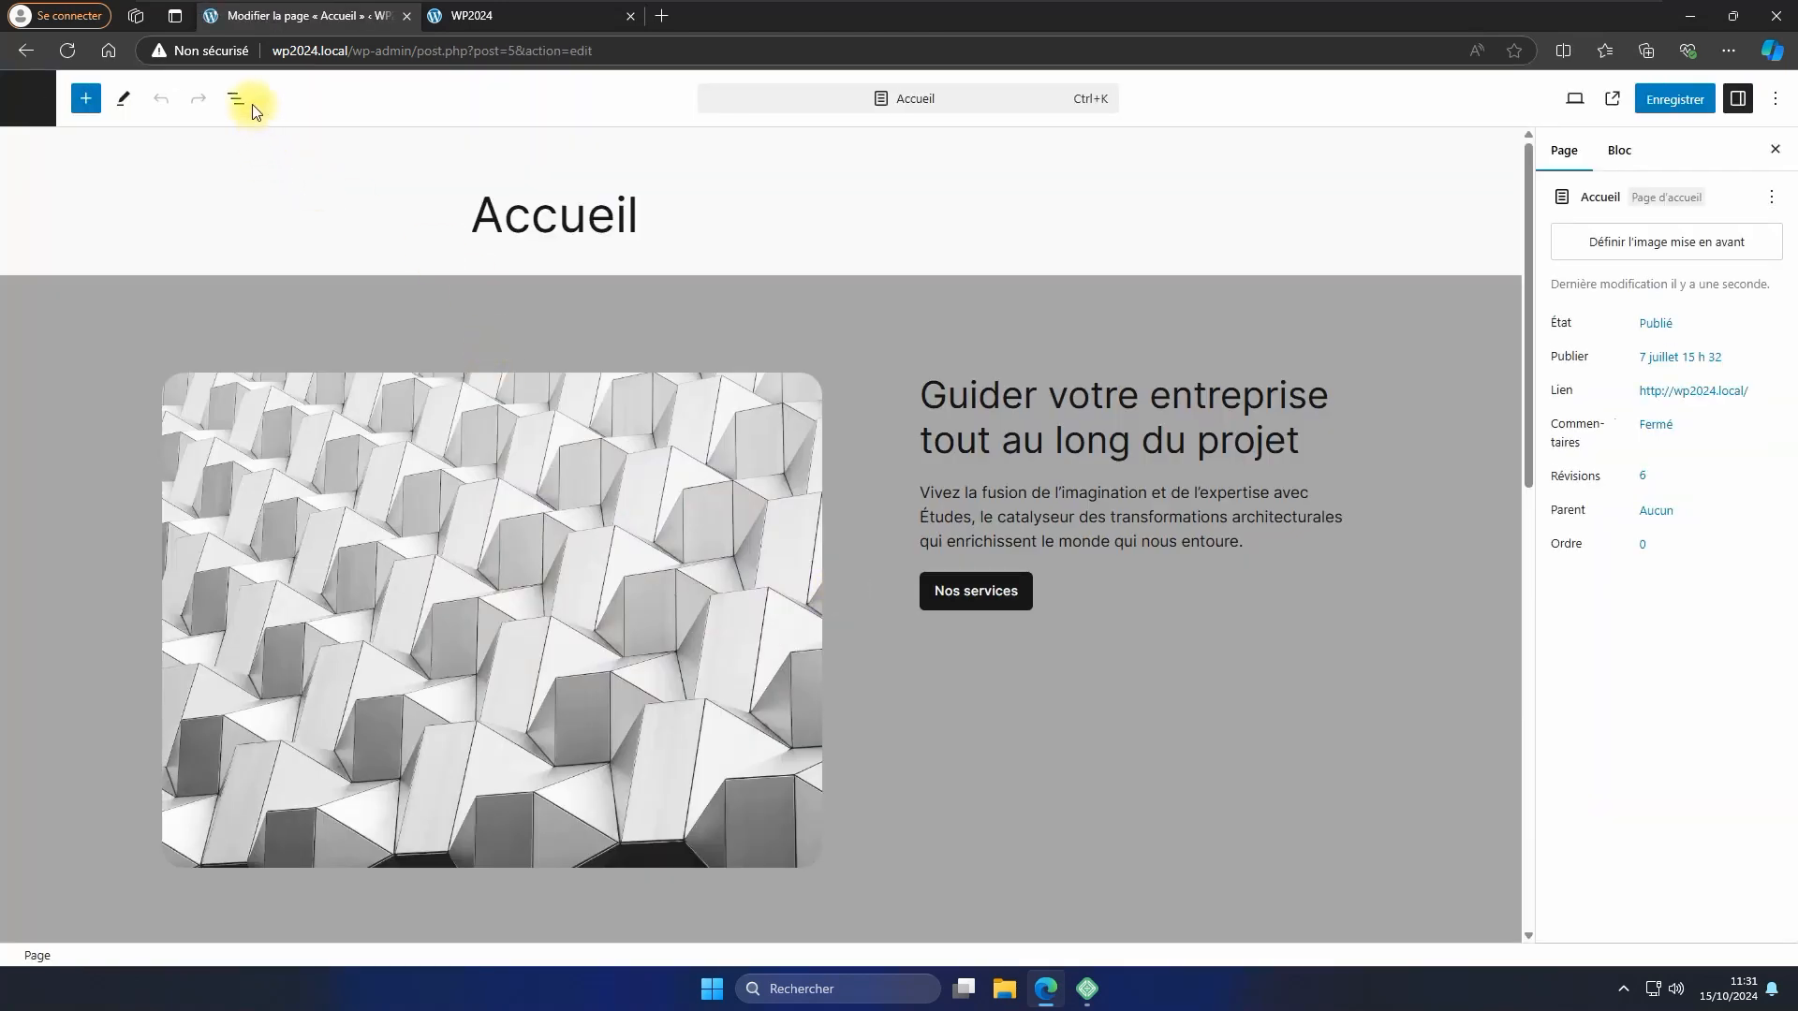
pyautogui.click(236, 98)
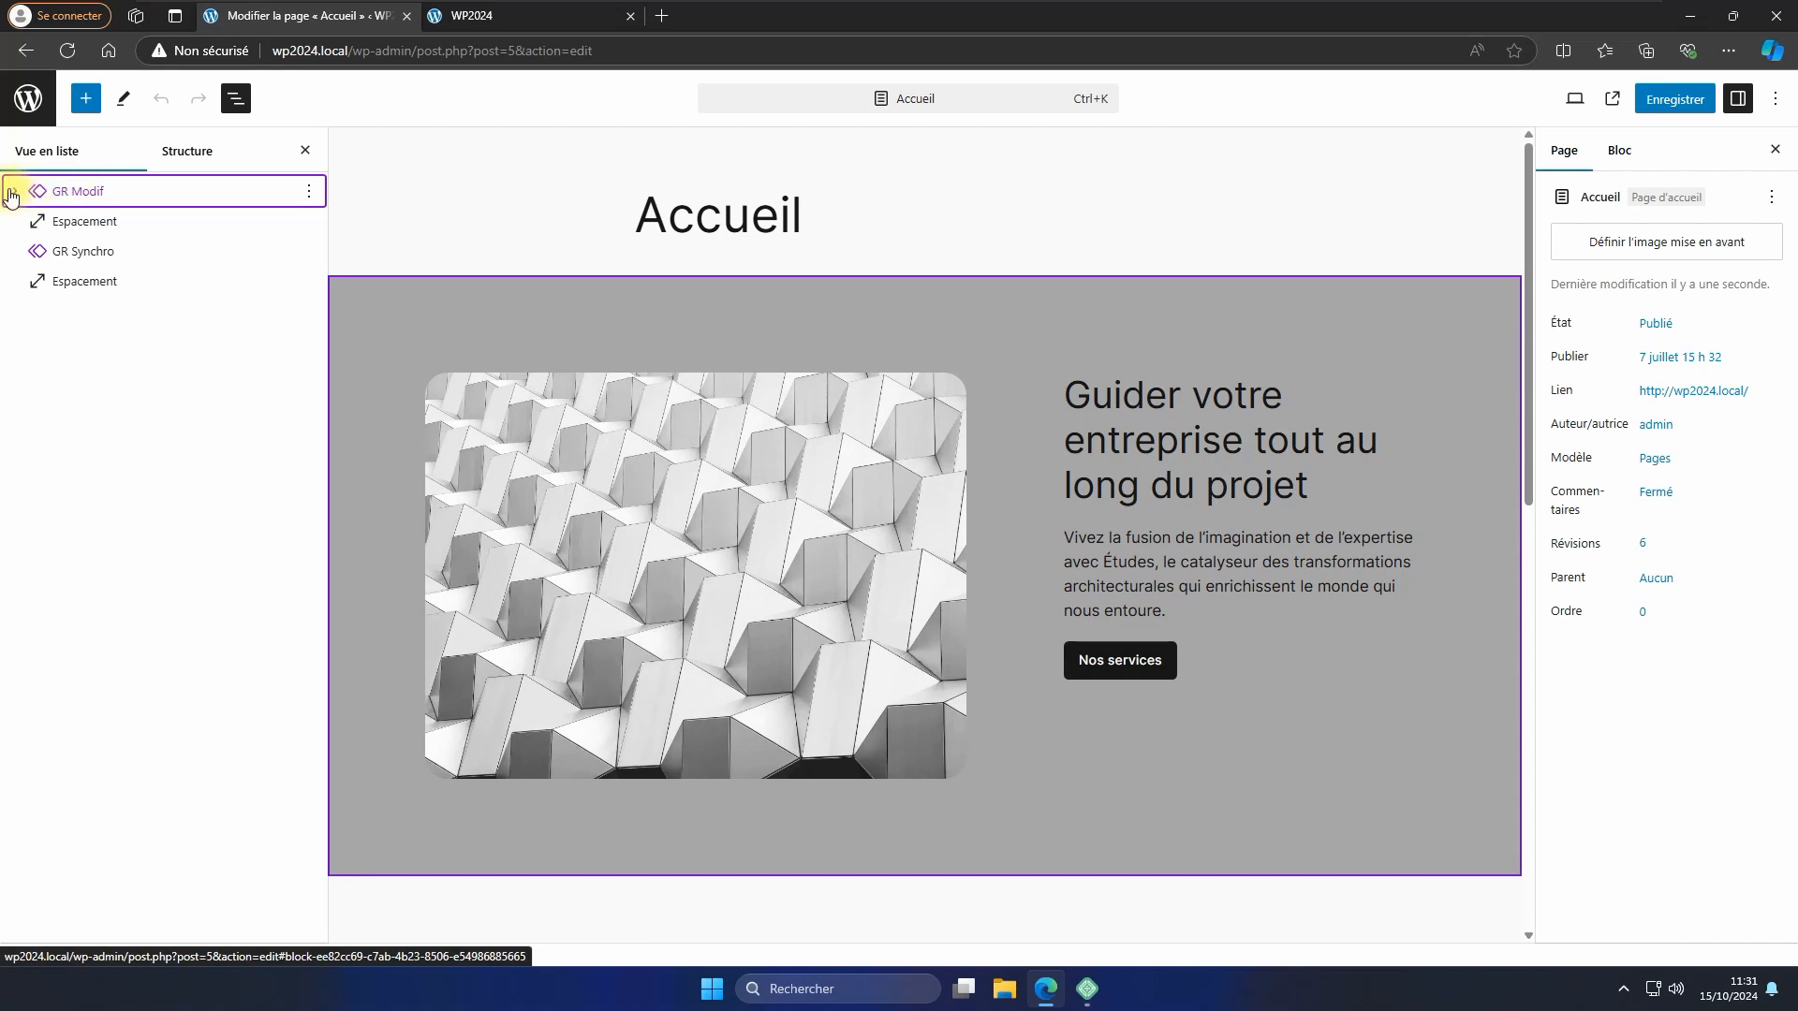
# Expand GR Modif in the list view and examine its overridable Image, Titre and Texte blocks.
pyautogui.click(11, 192)
pyautogui.click(92, 225)
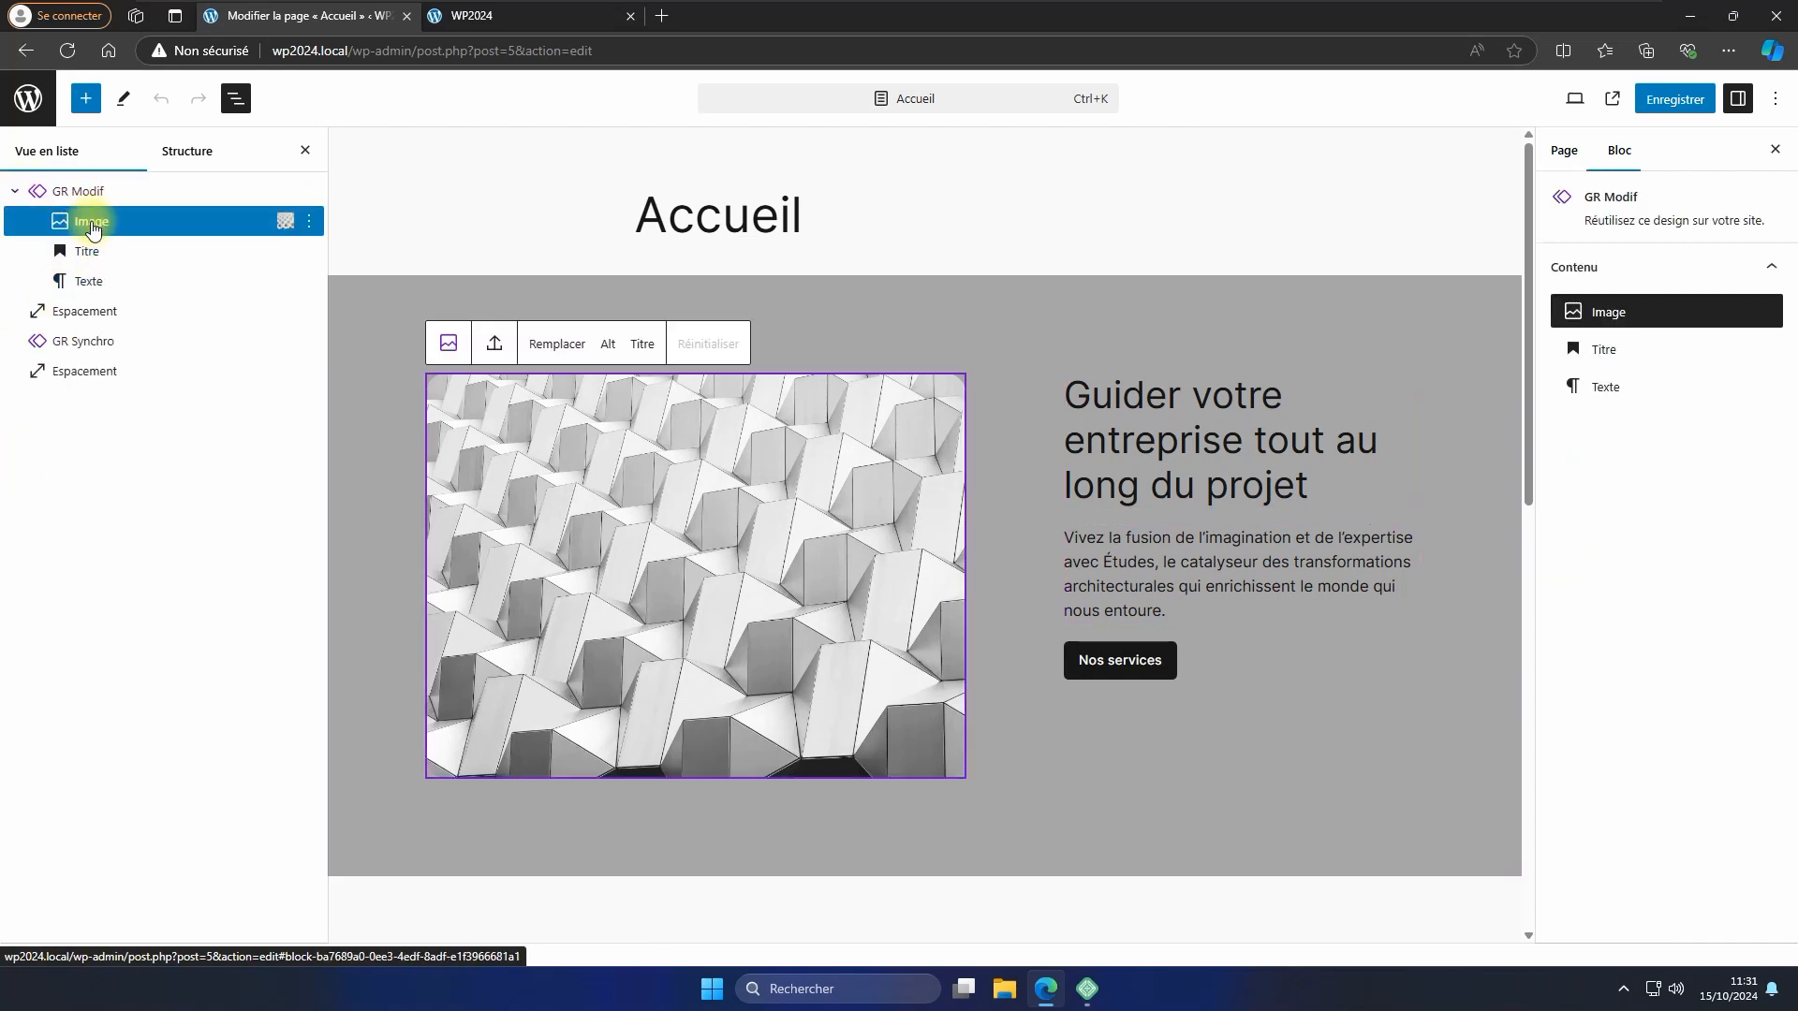
pyautogui.click(75, 250)
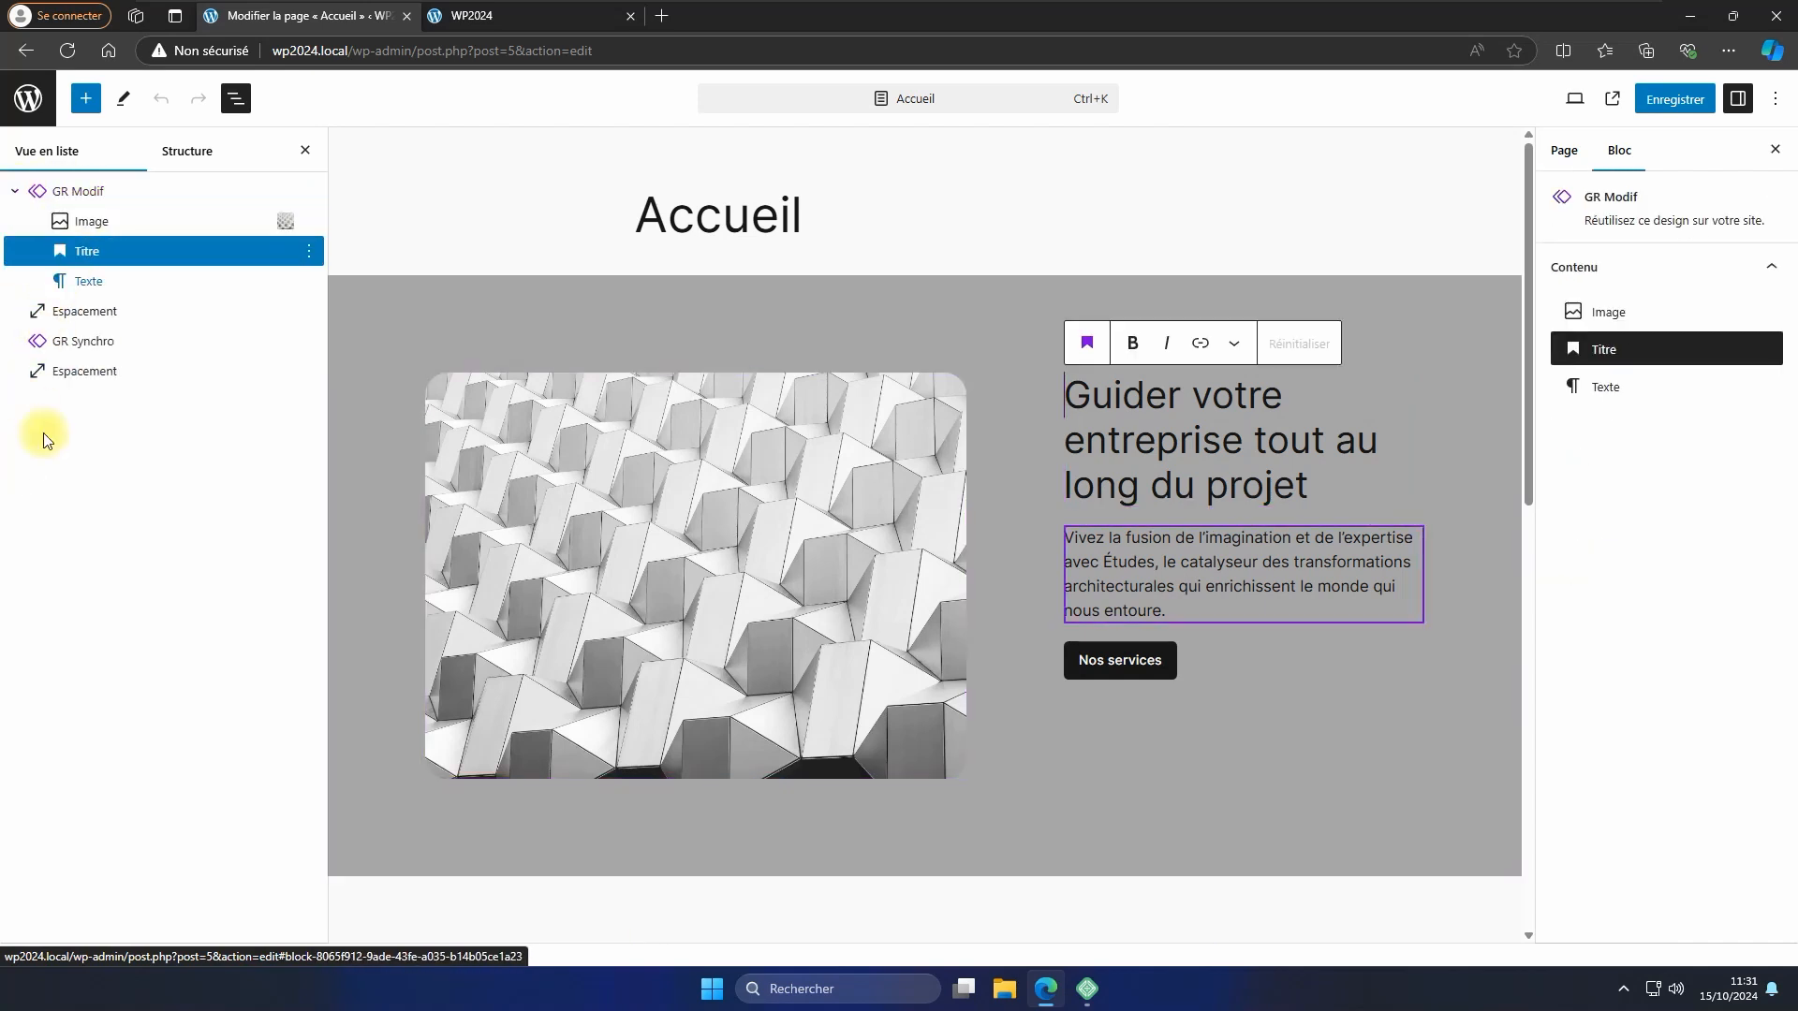
pyautogui.click(82, 283)
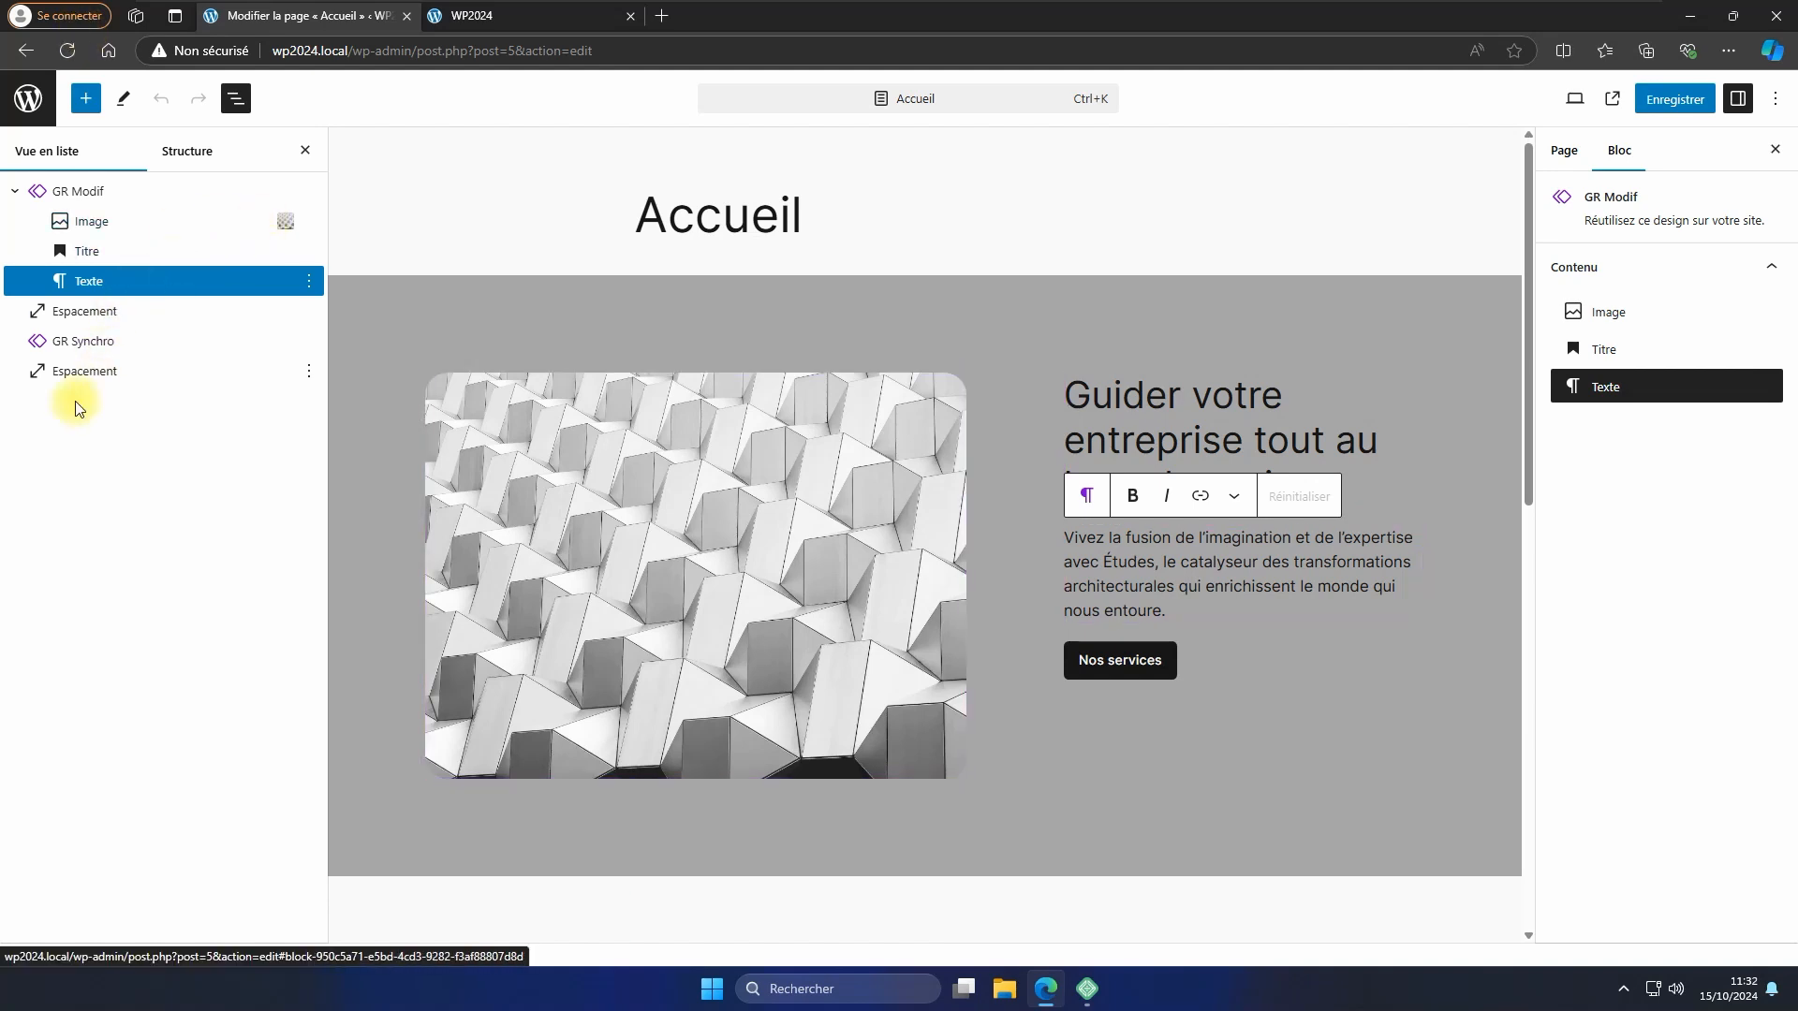
# Detach the GR Synchro pattern on the Accueil page into a regular group and expand its blocks.
pyautogui.click(86, 343)
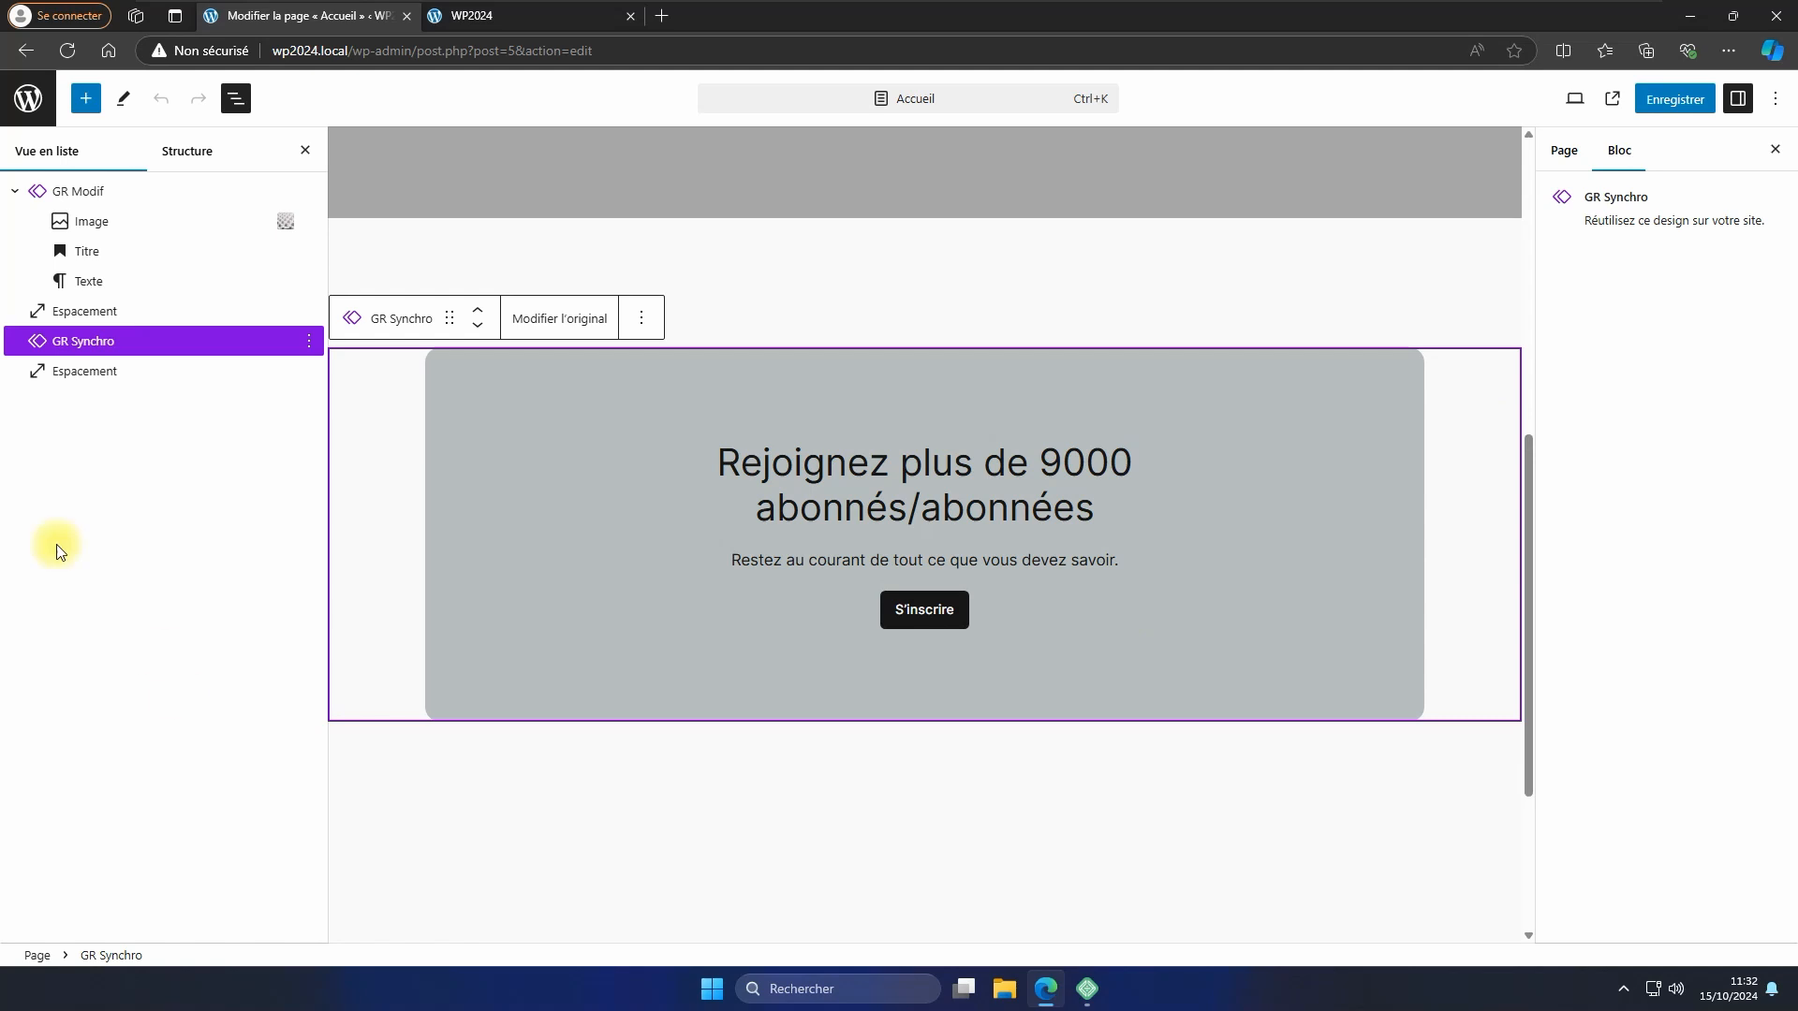
pyautogui.click(310, 340)
pyautogui.click(352, 611)
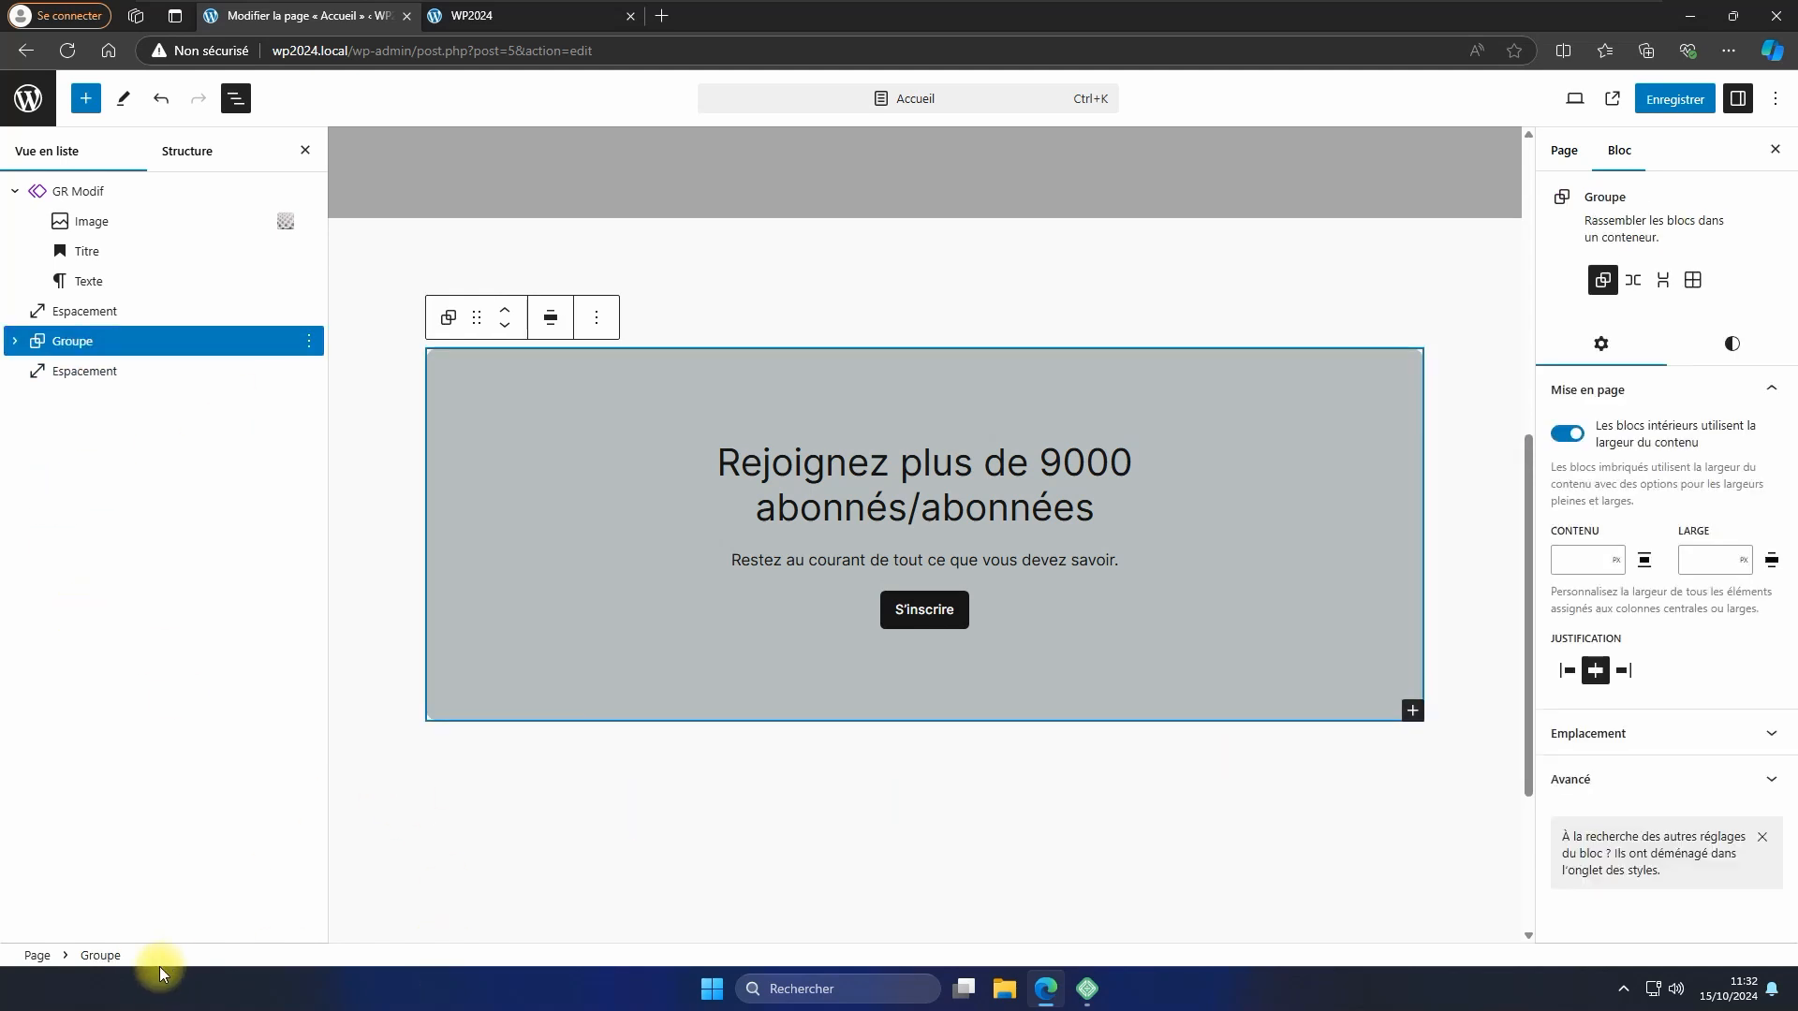
pyautogui.click(15, 342)
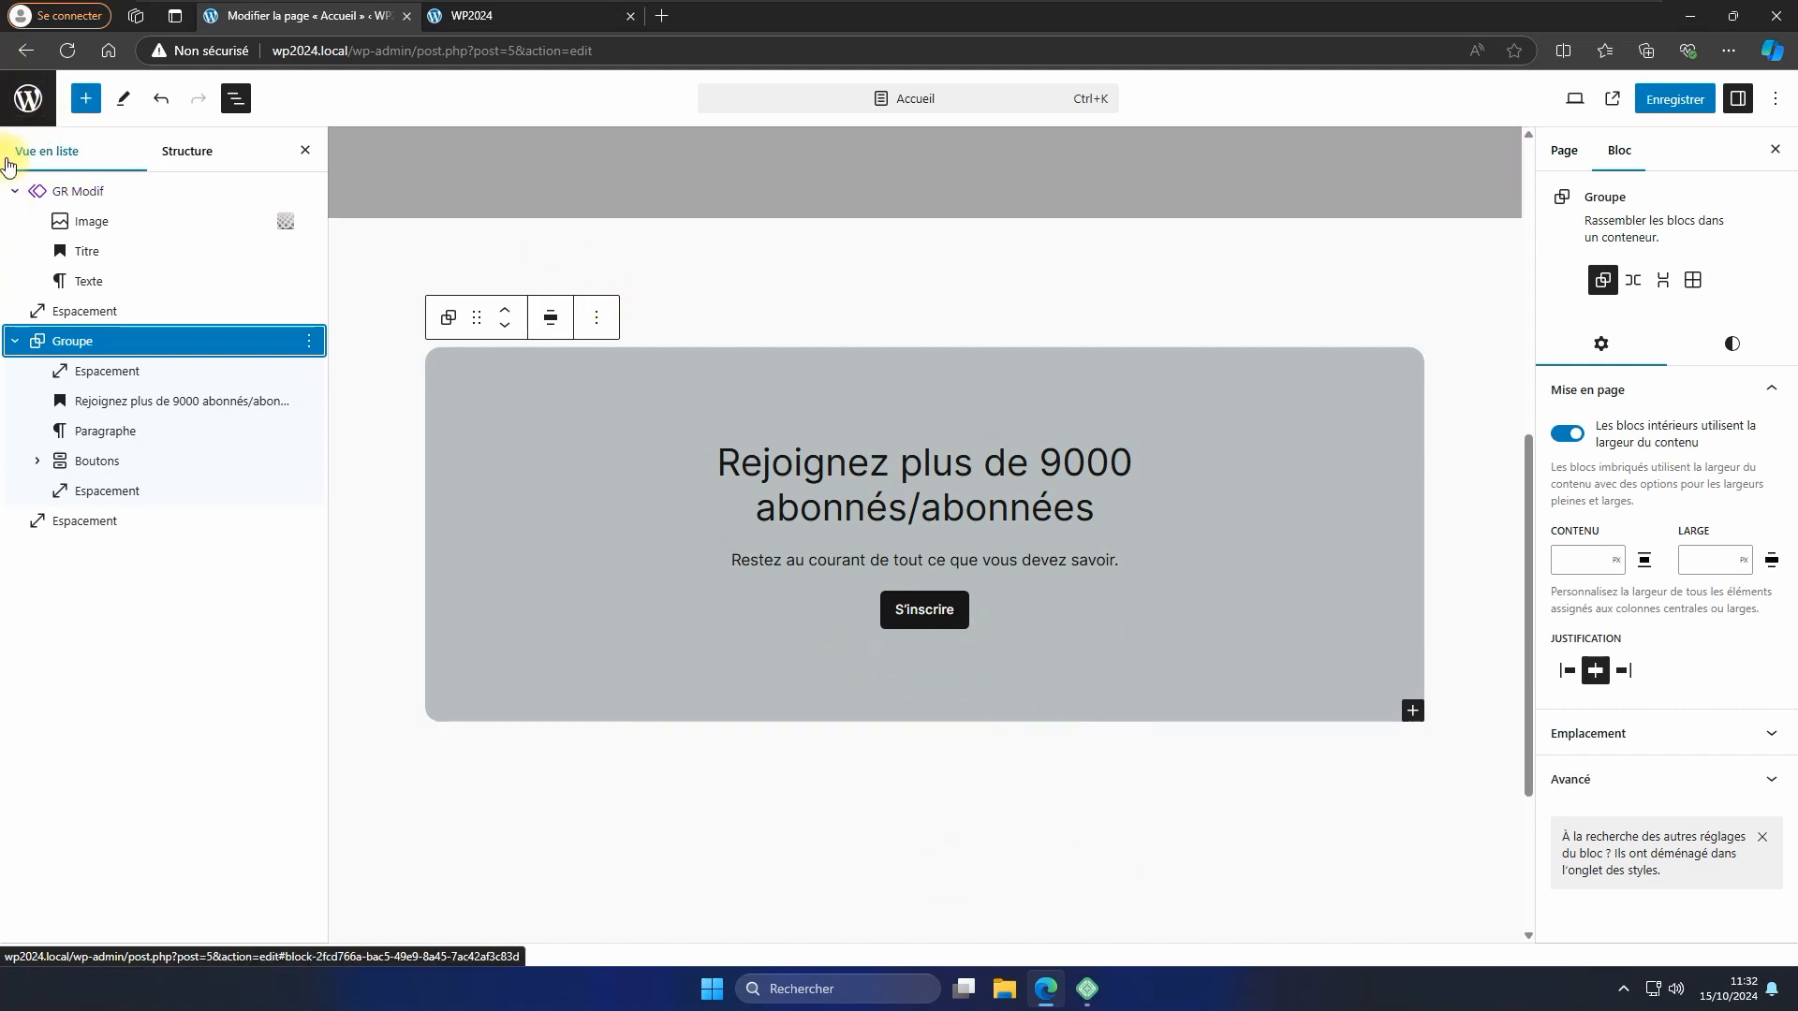
# Delete the subscription group from the Accueil page and save the page.
pyautogui.click(309, 345)
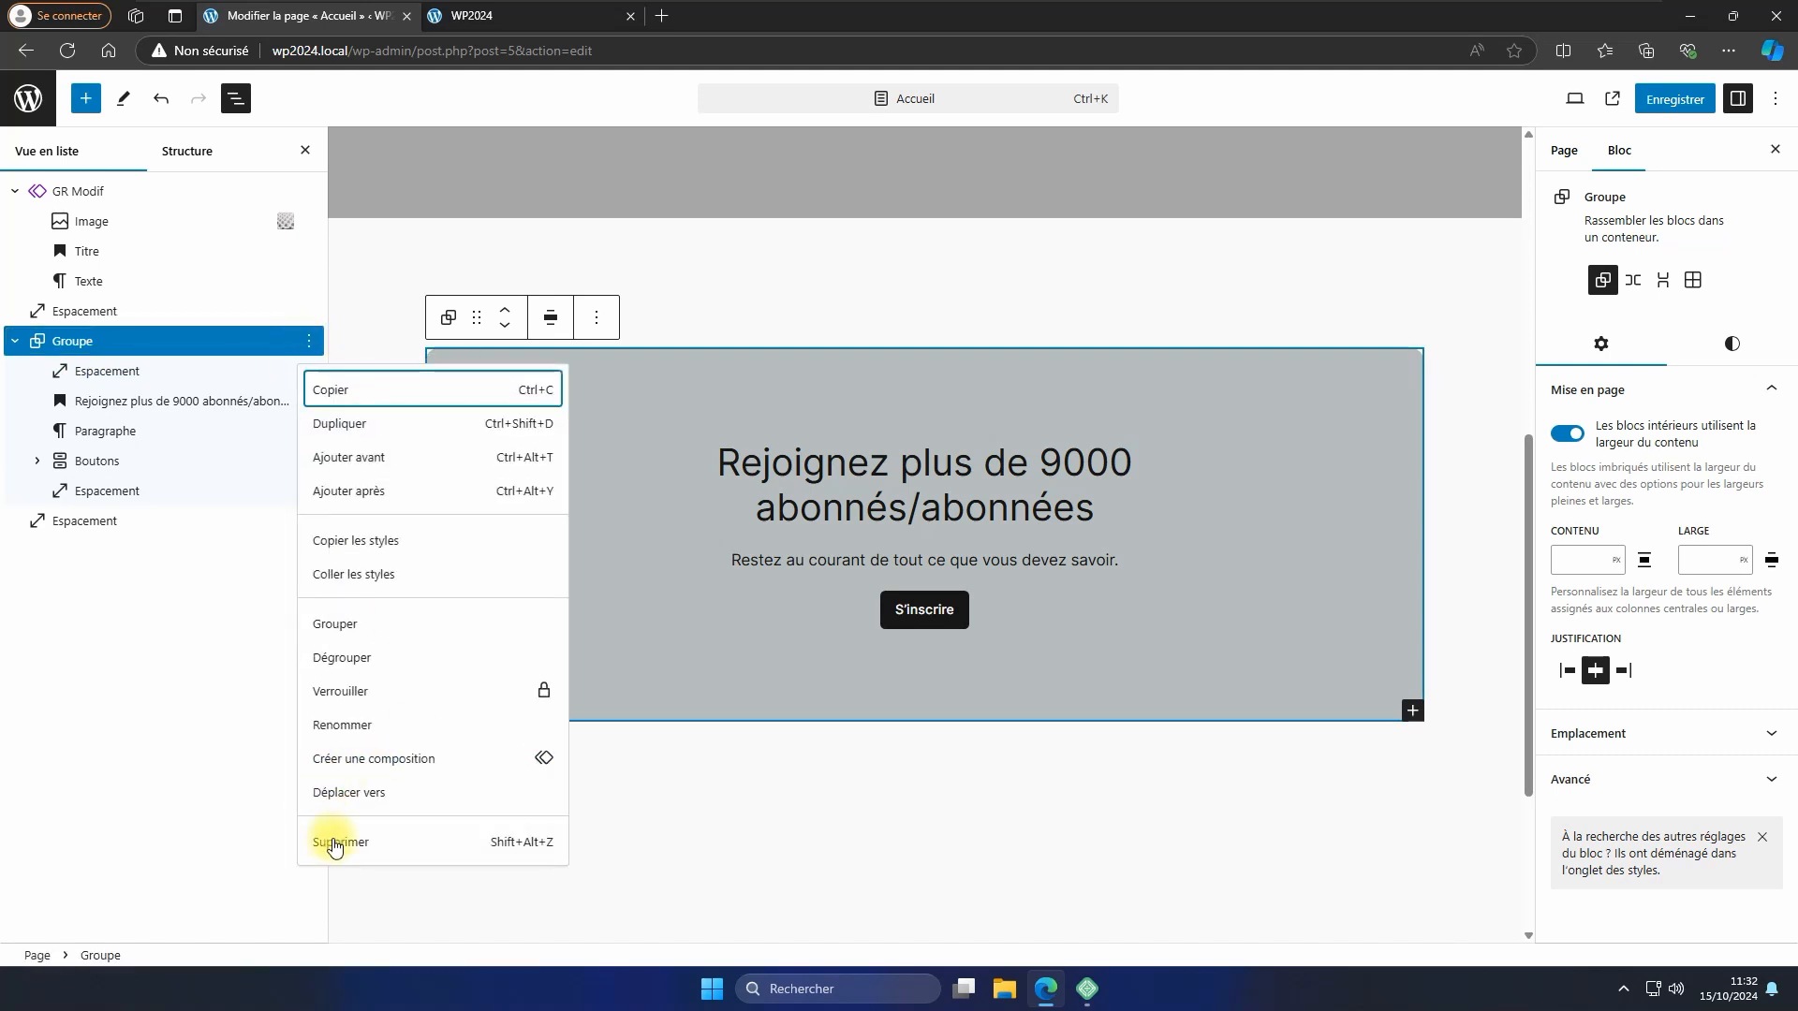
pyautogui.click(334, 839)
pyautogui.click(29, 98)
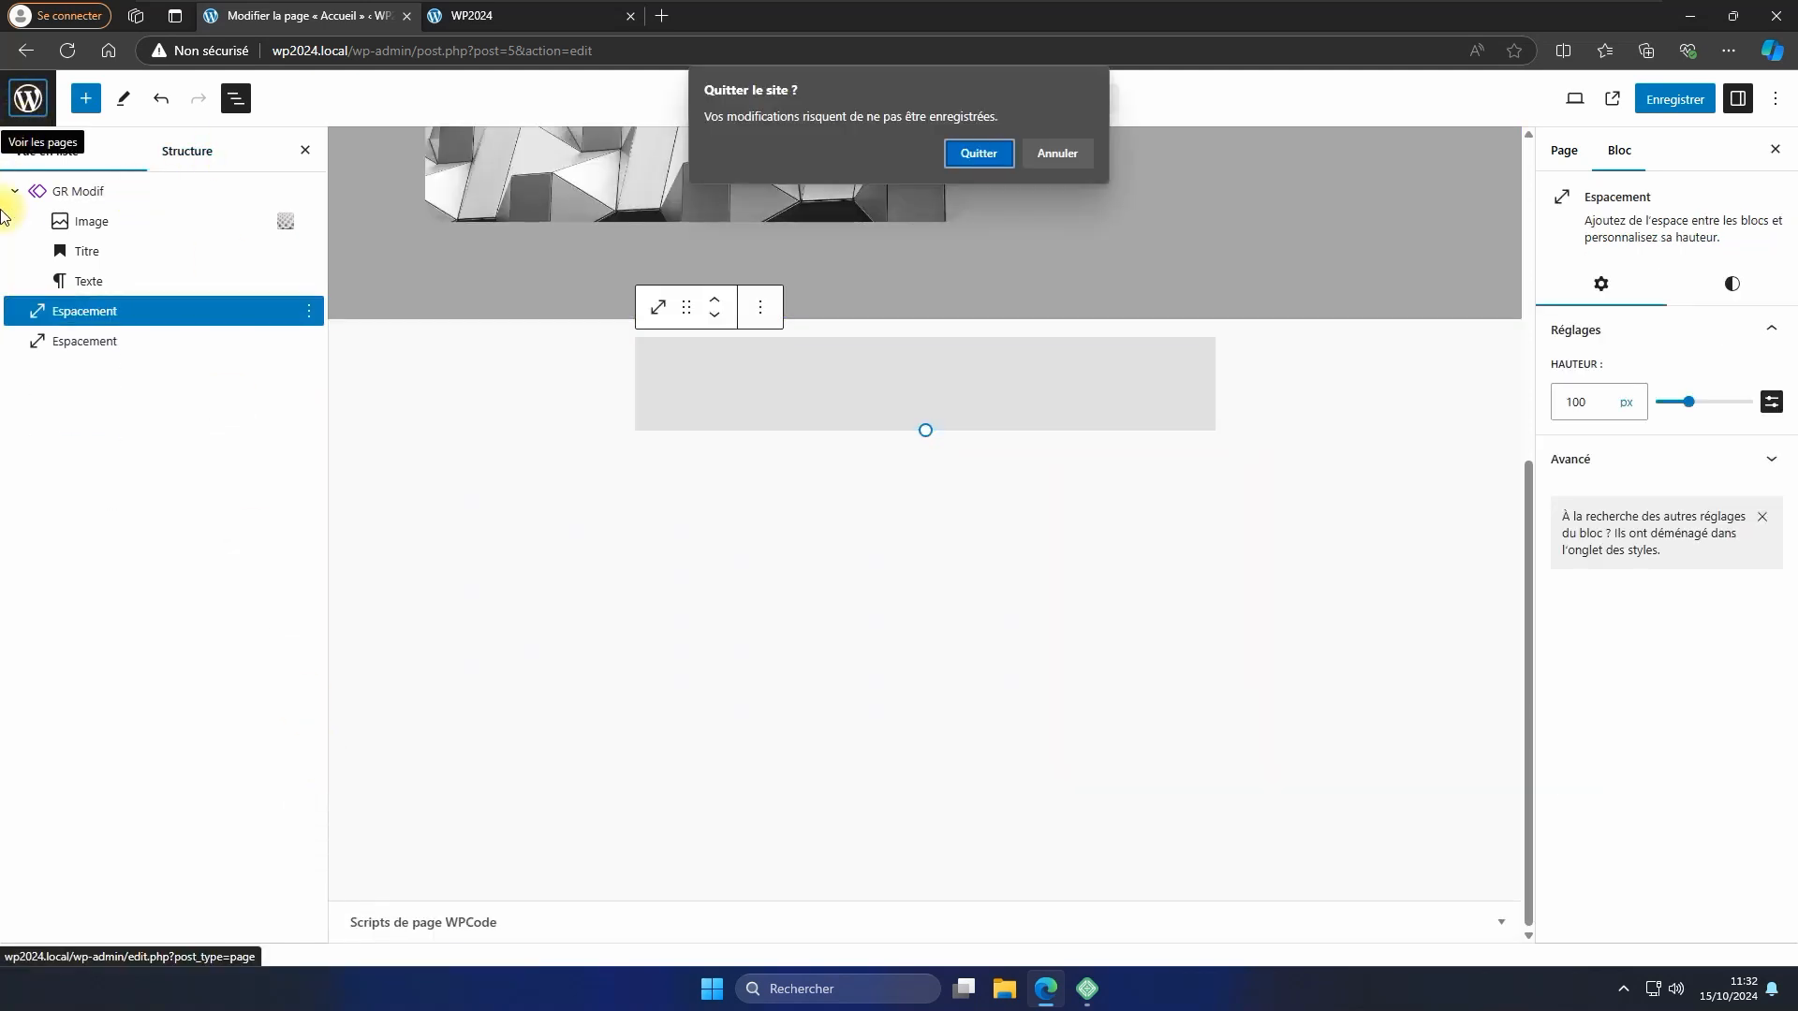
pyautogui.click(1045, 165)
pyautogui.hotkey('ctrl', 's')
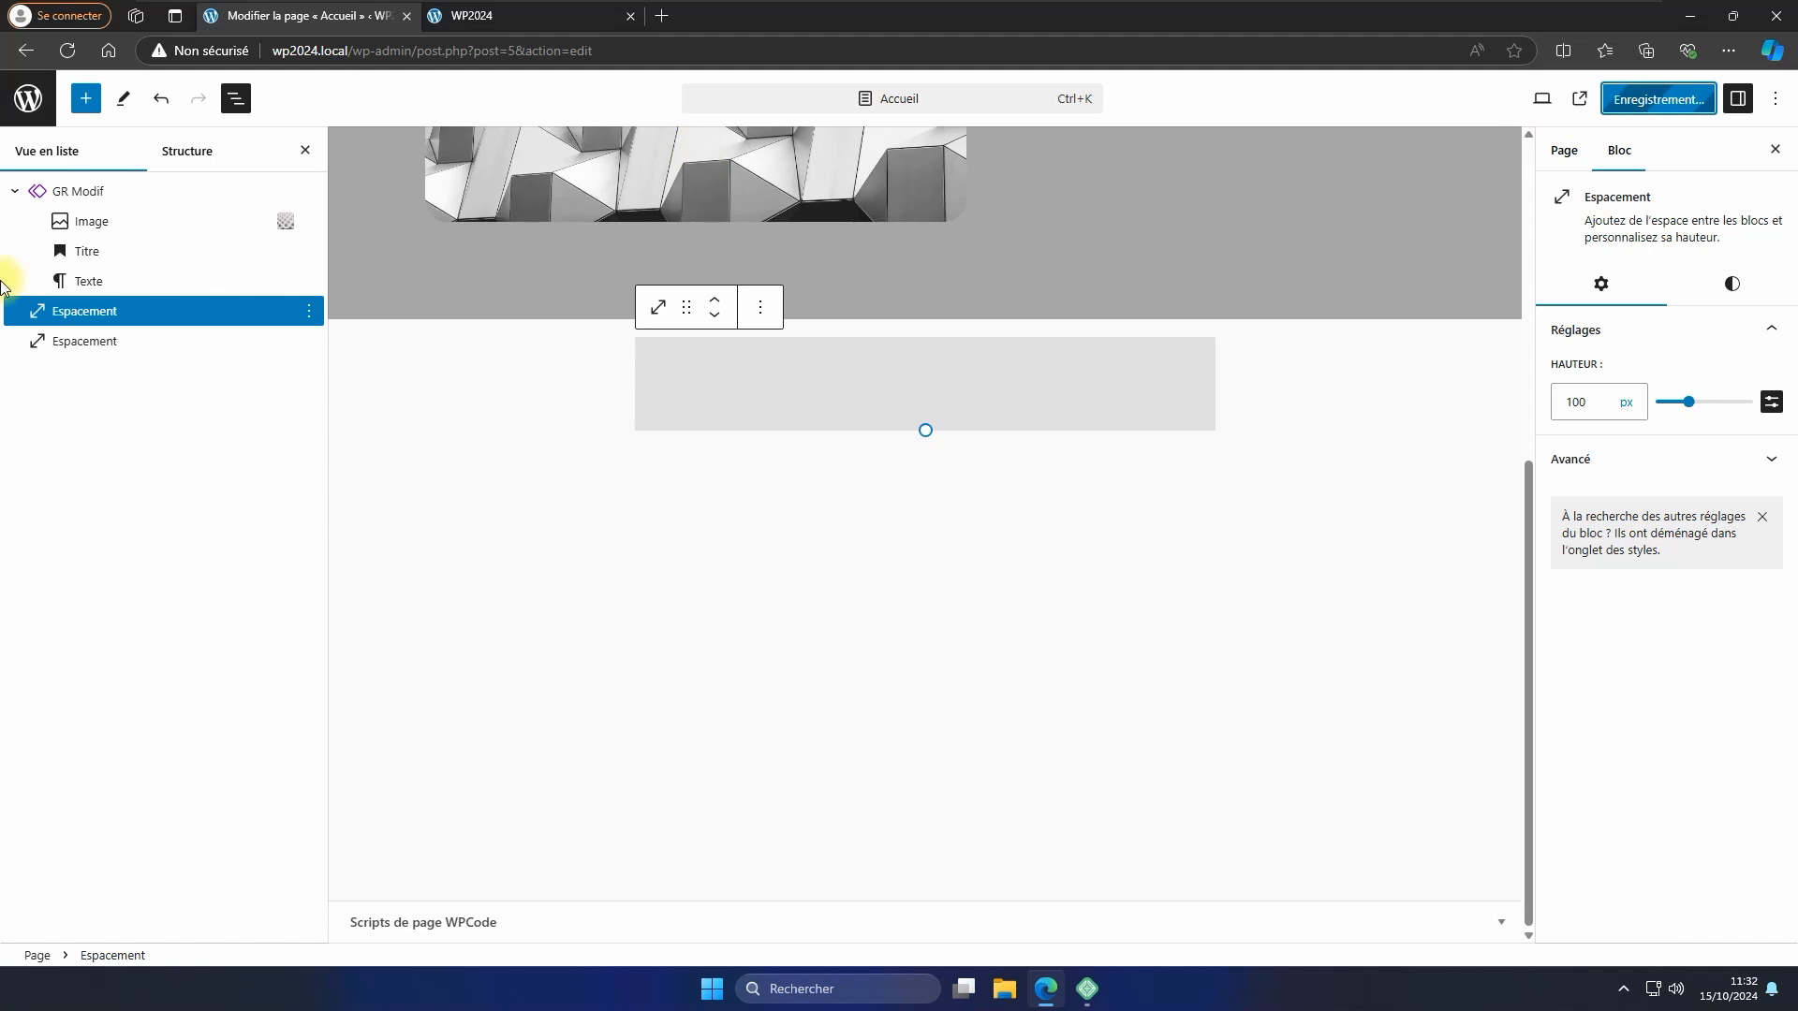
# Leave the page editor and open the Mes compositions collection in the site editor.
pyautogui.click(28, 103)
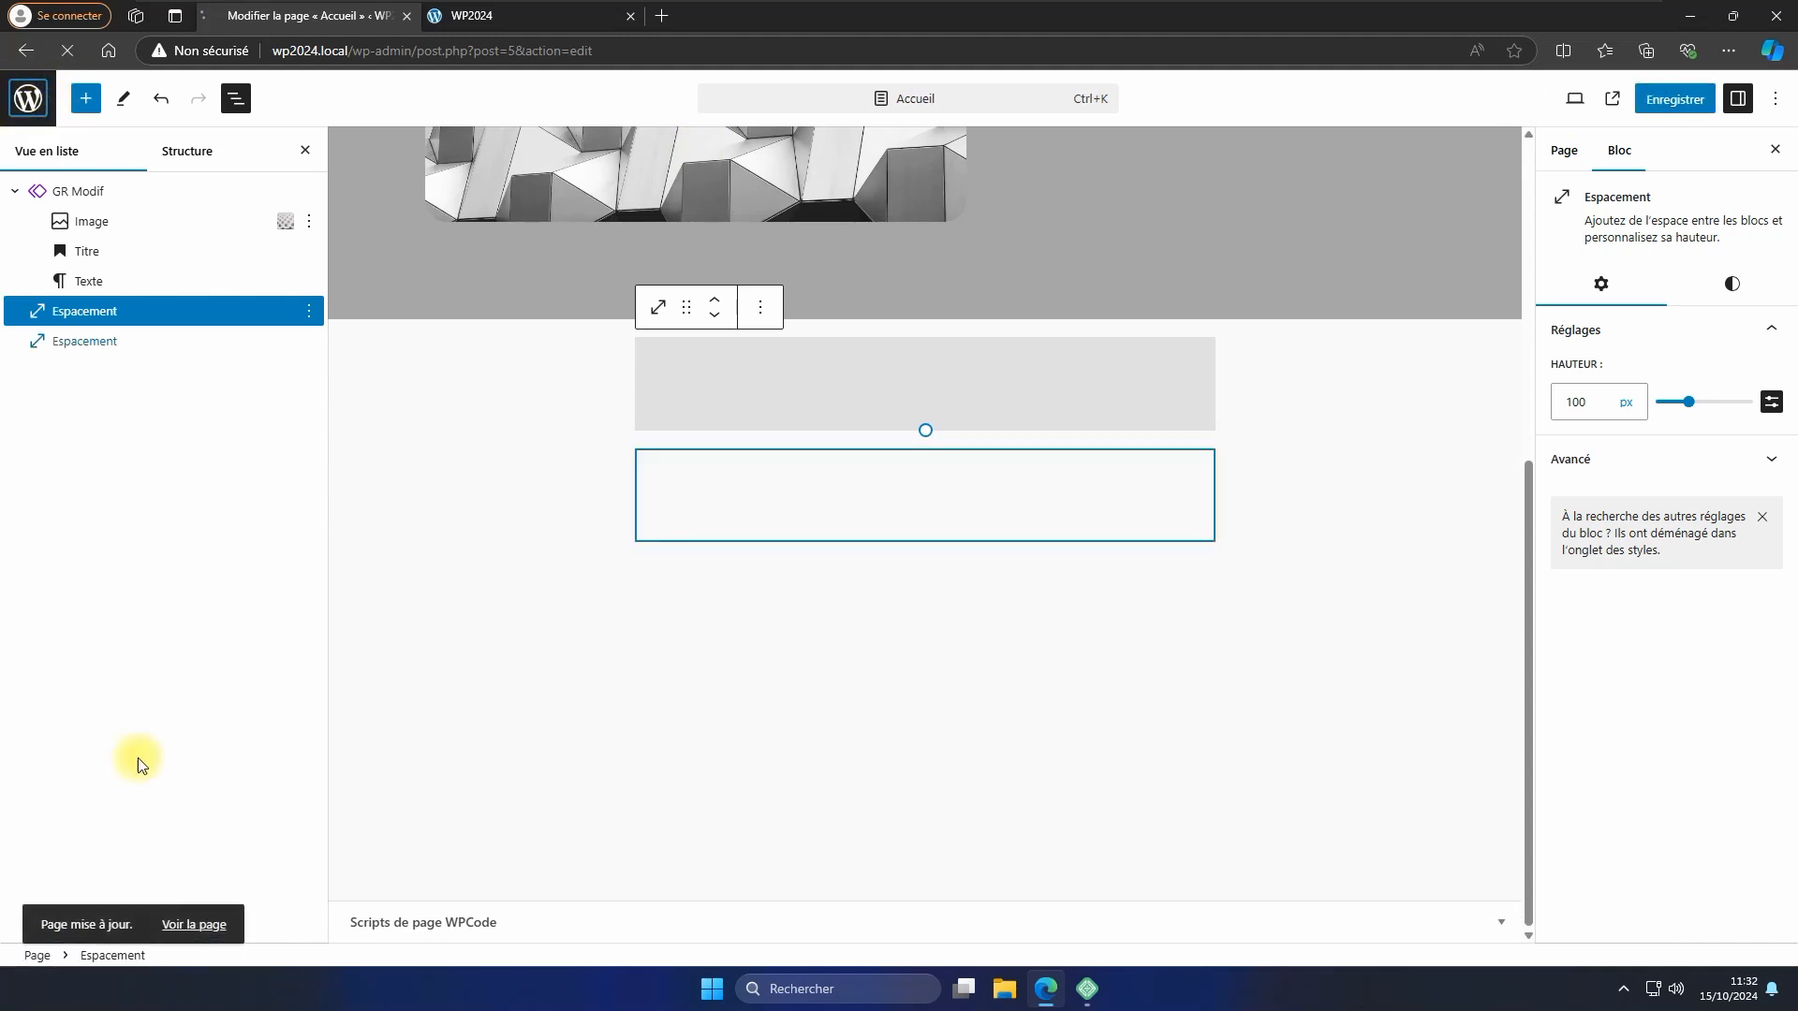
pyautogui.moveTo(83, 387)
pyautogui.click(183, 404)
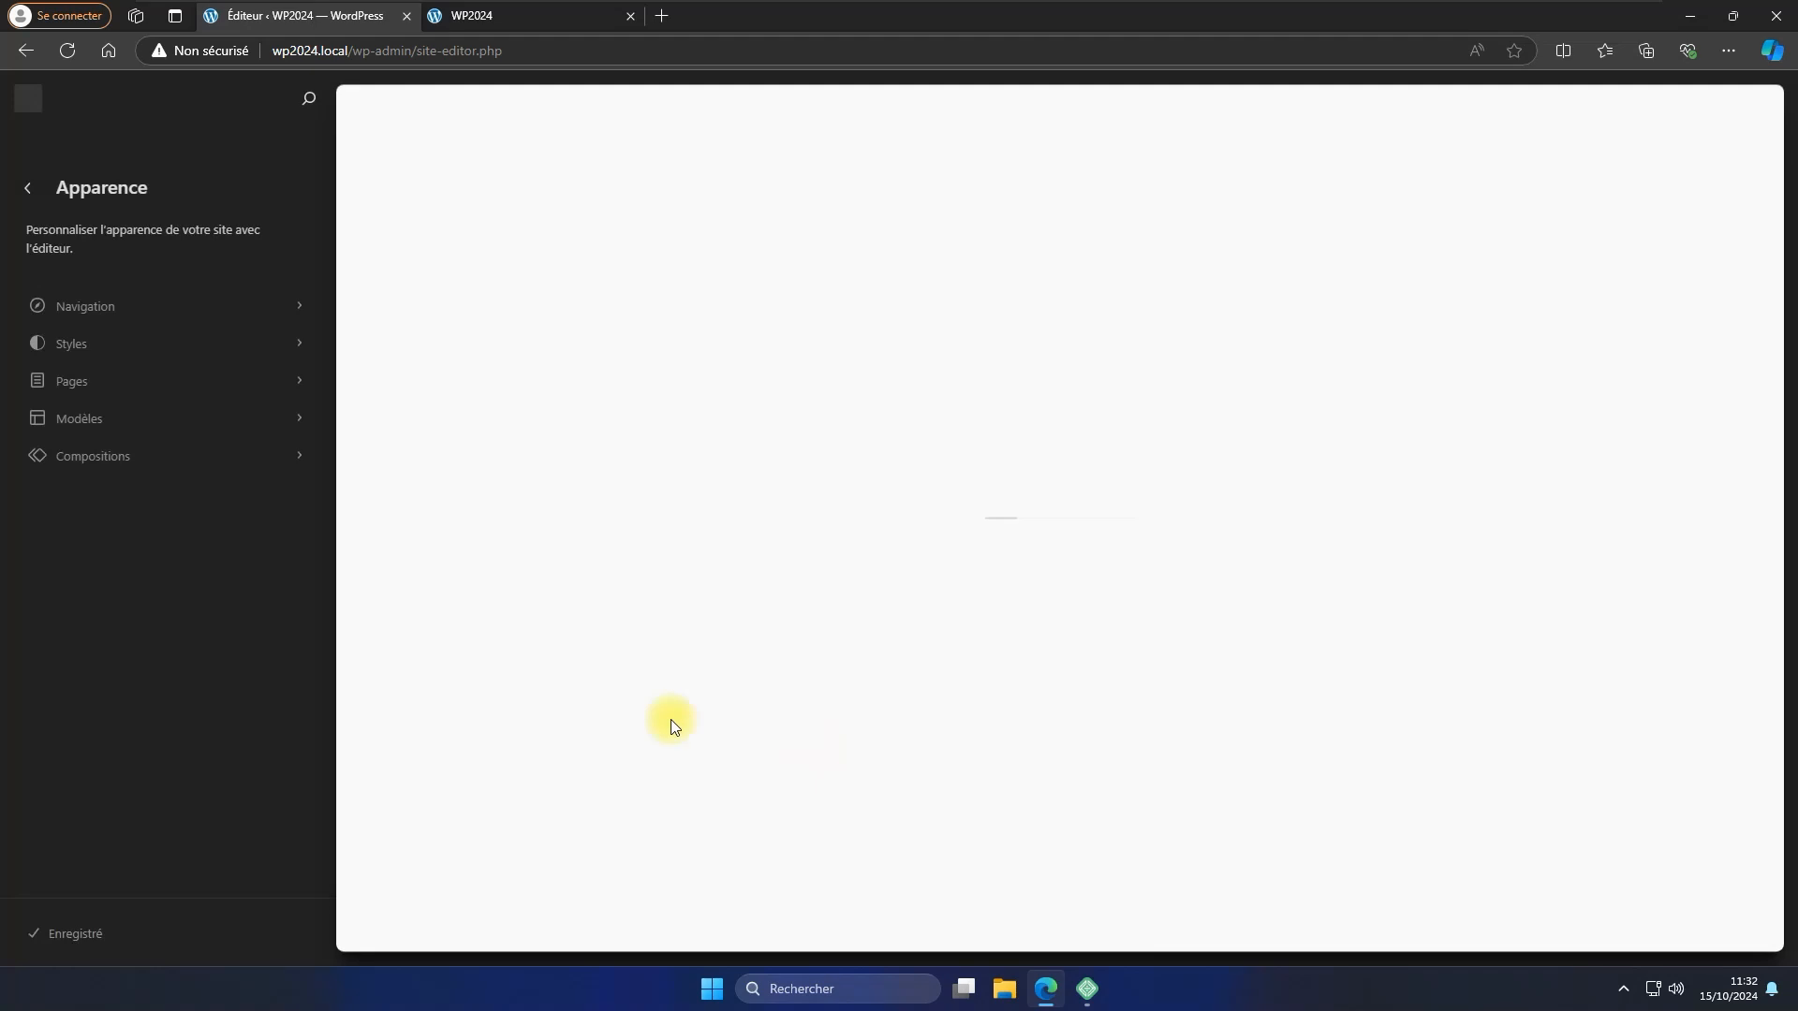
pyautogui.click(83, 462)
pyautogui.click(105, 525)
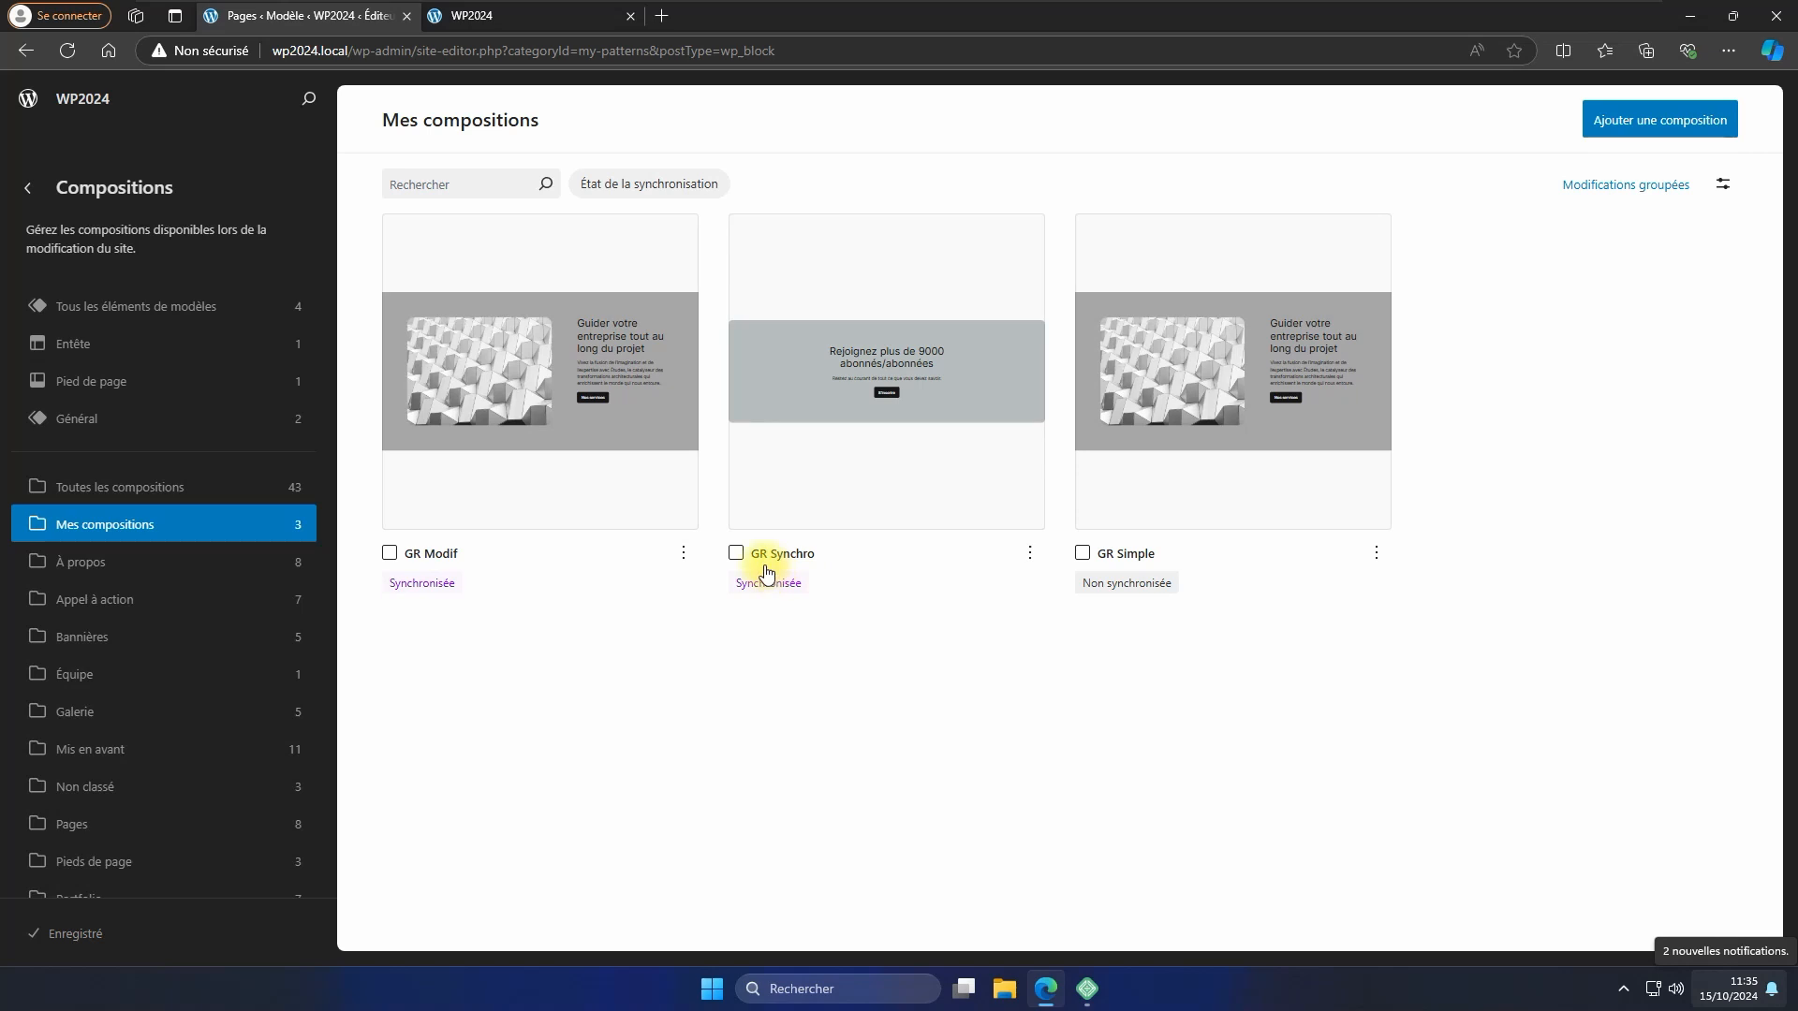
# Export the GR Synchro pattern as a JSON file.
pyautogui.click(1030, 555)
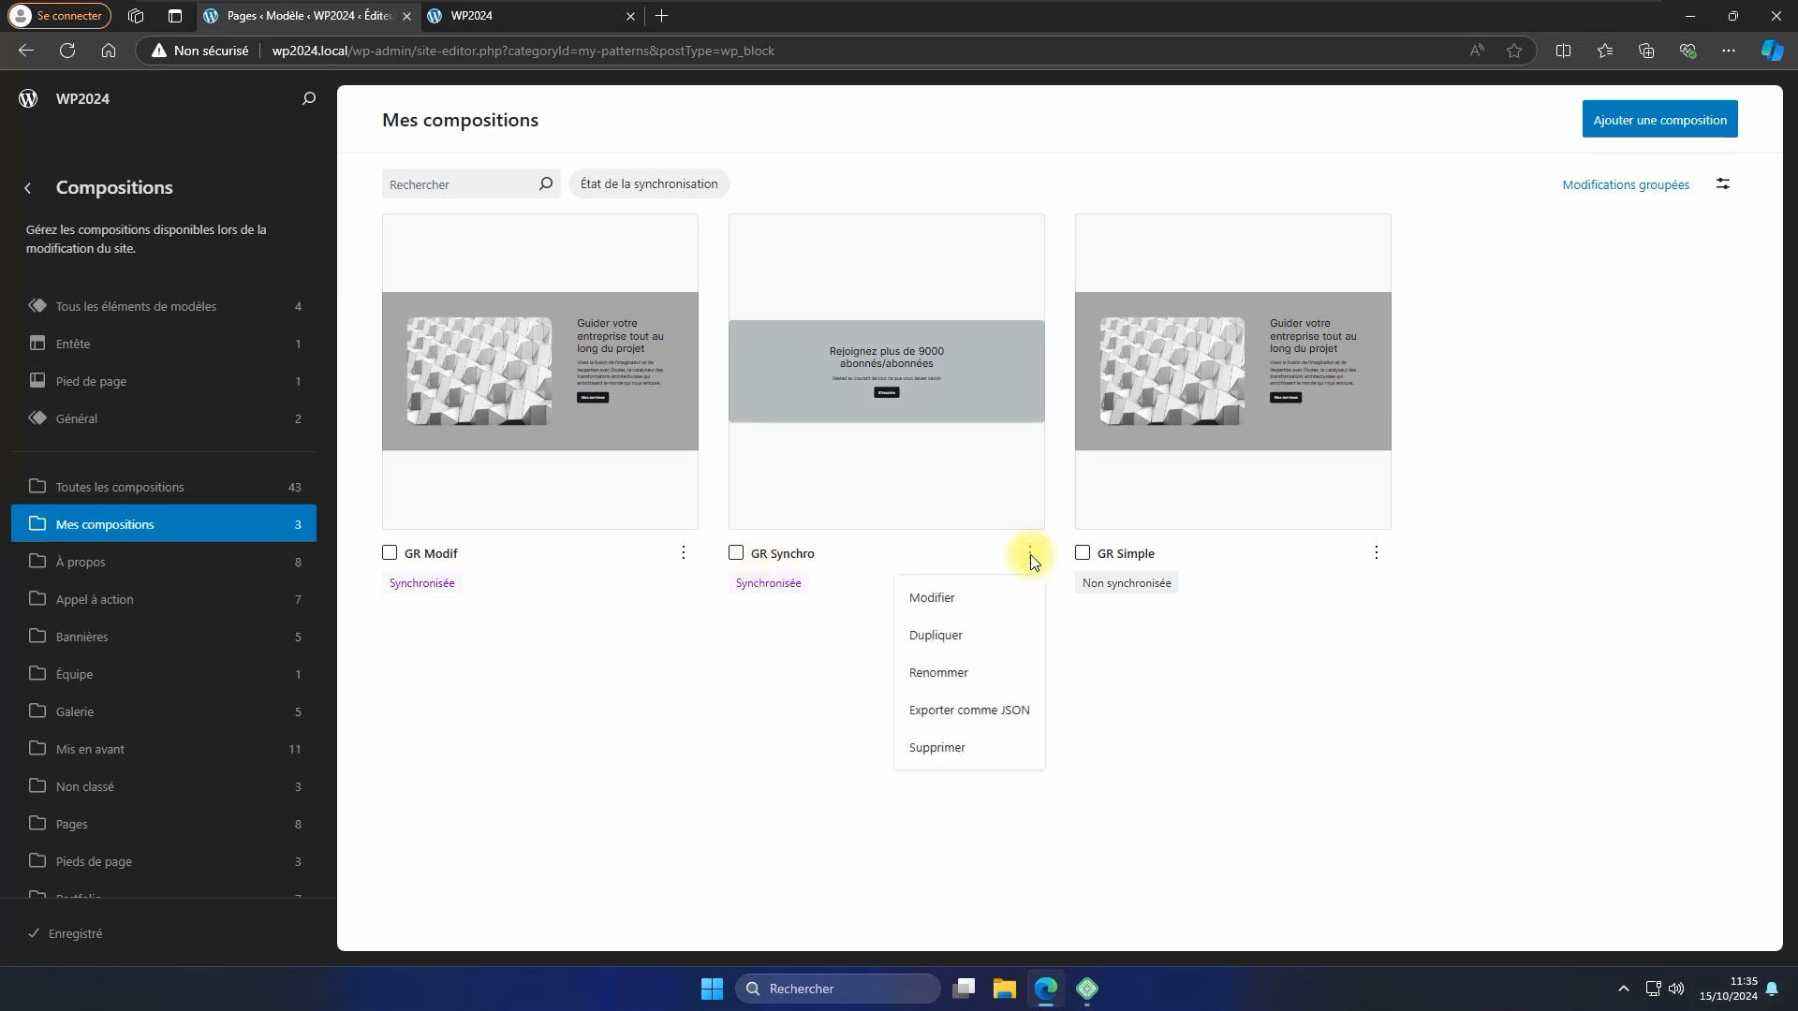
pyautogui.click(983, 716)
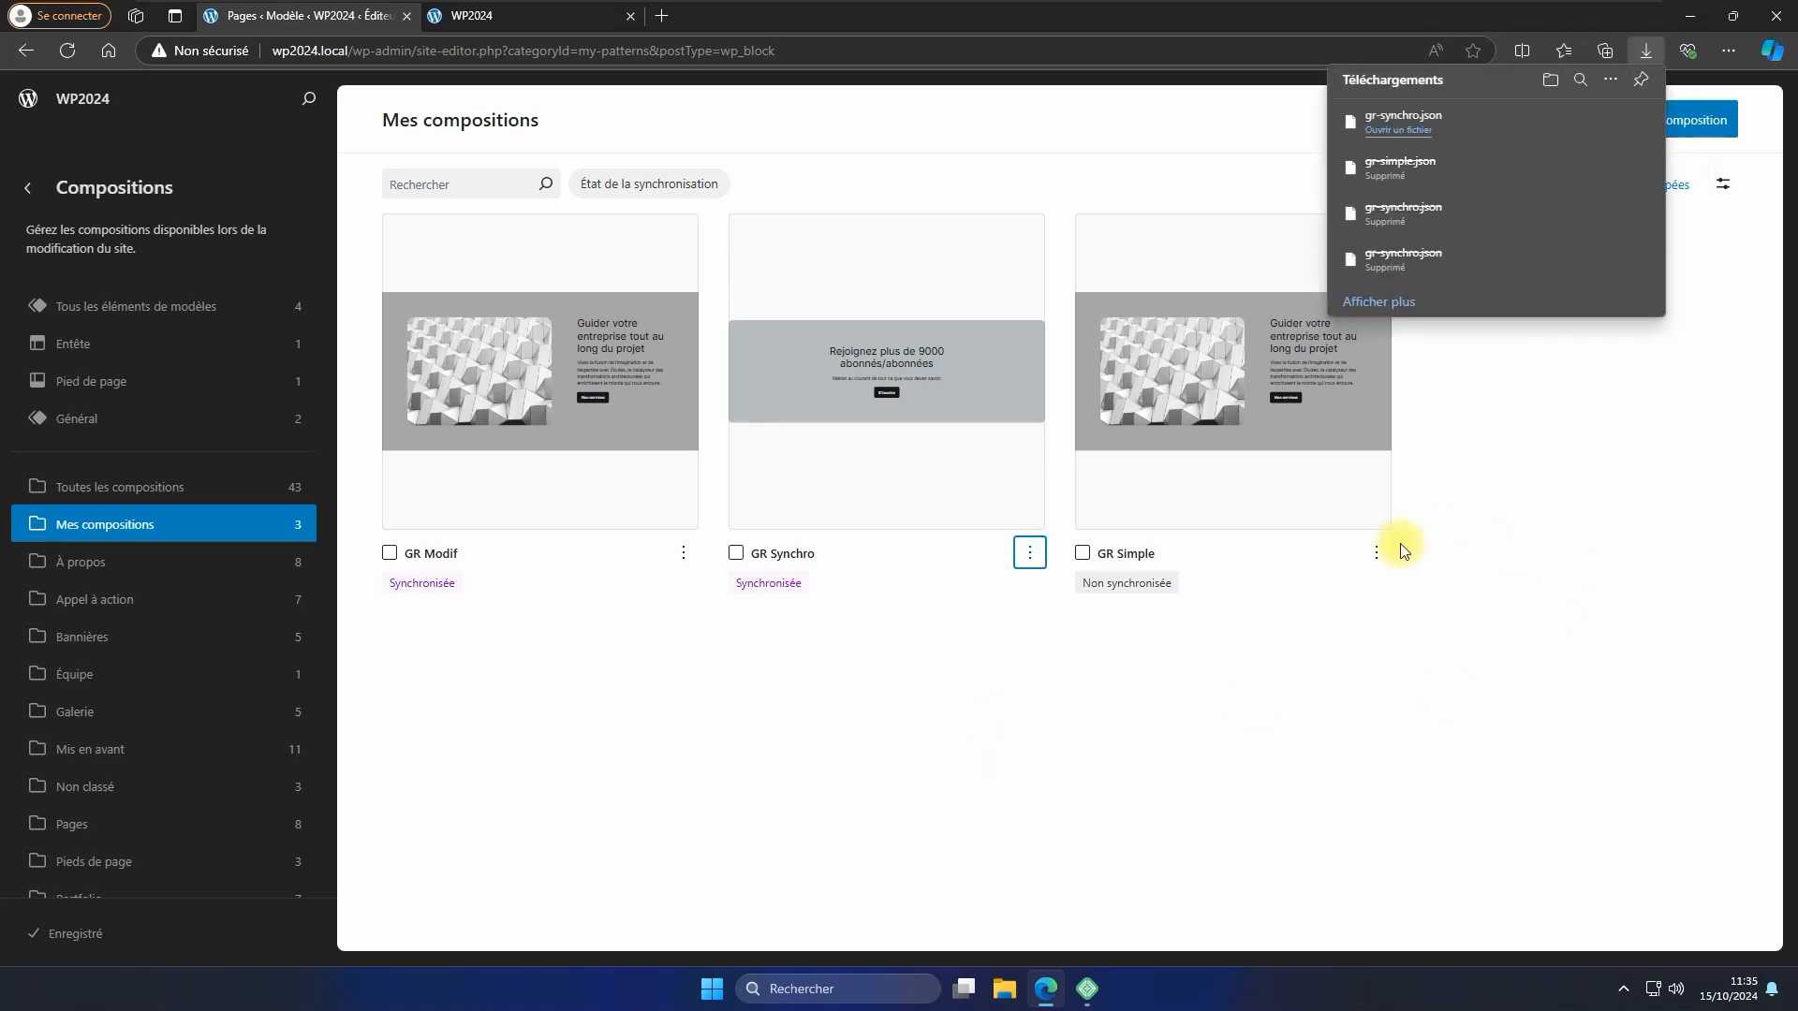
# Export the GR Simple pattern as a JSON file.
pyautogui.click(1376, 554)
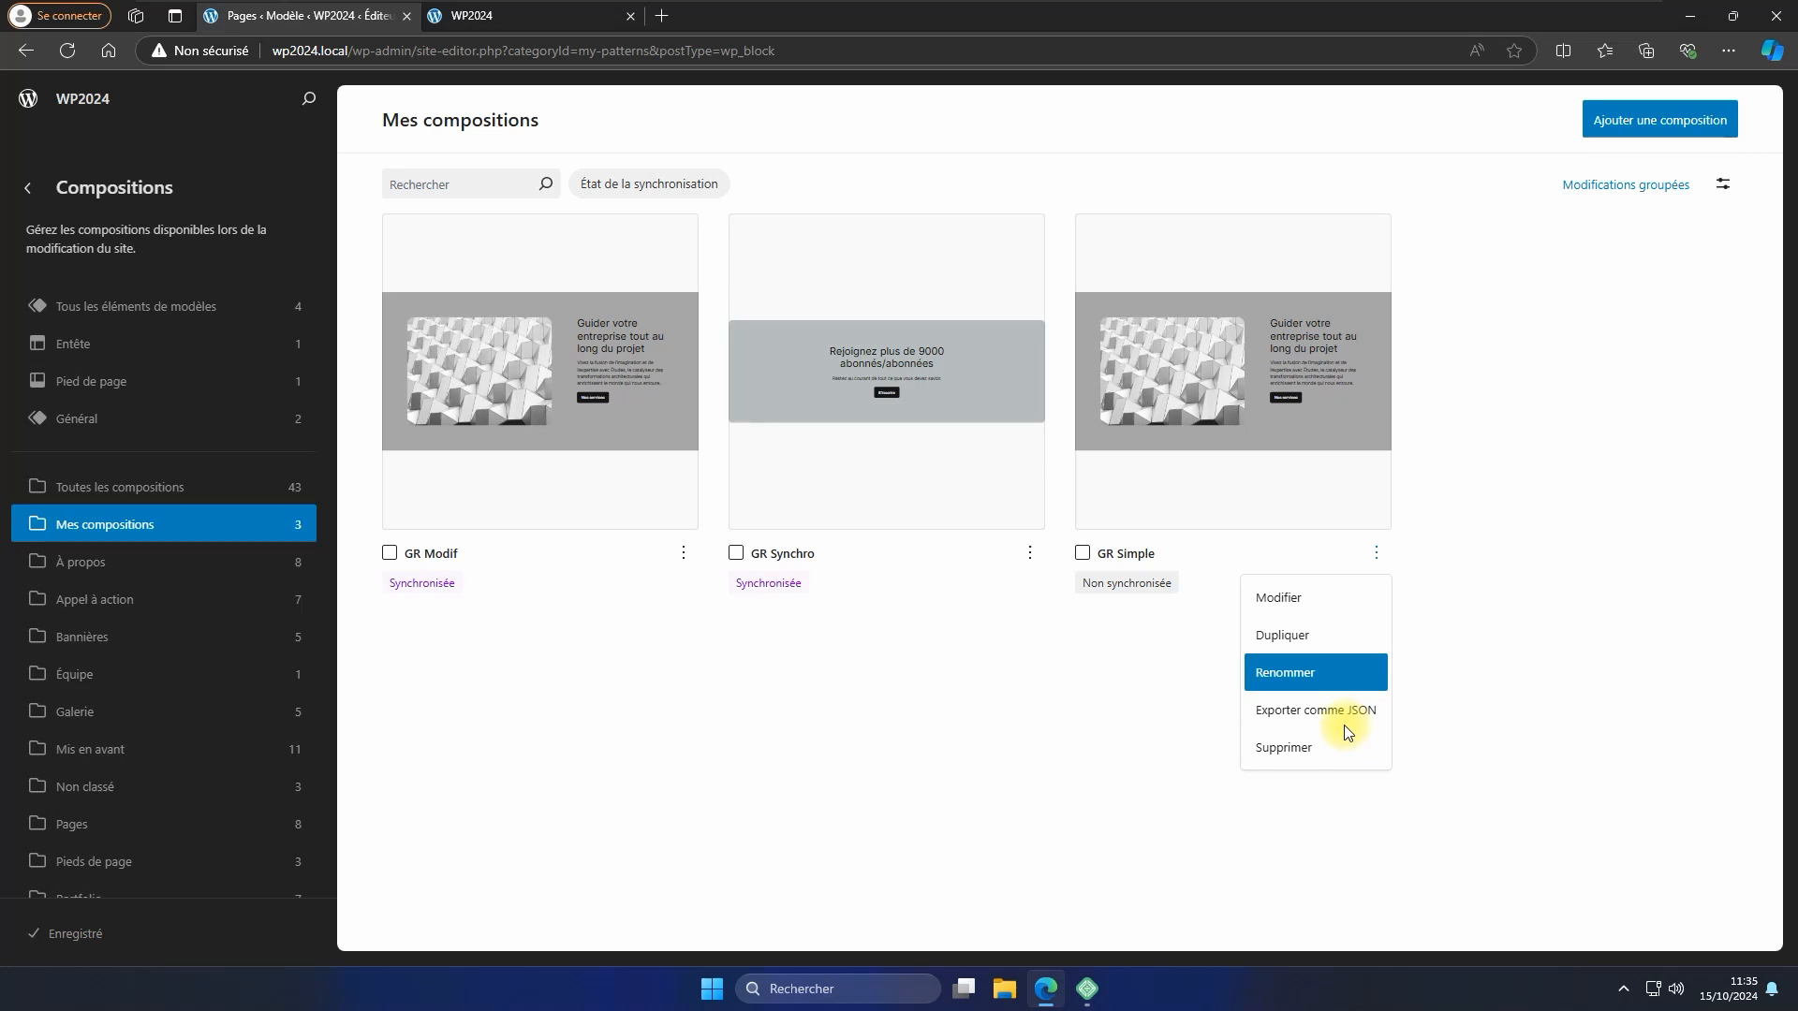
pyautogui.click(1021, 675)
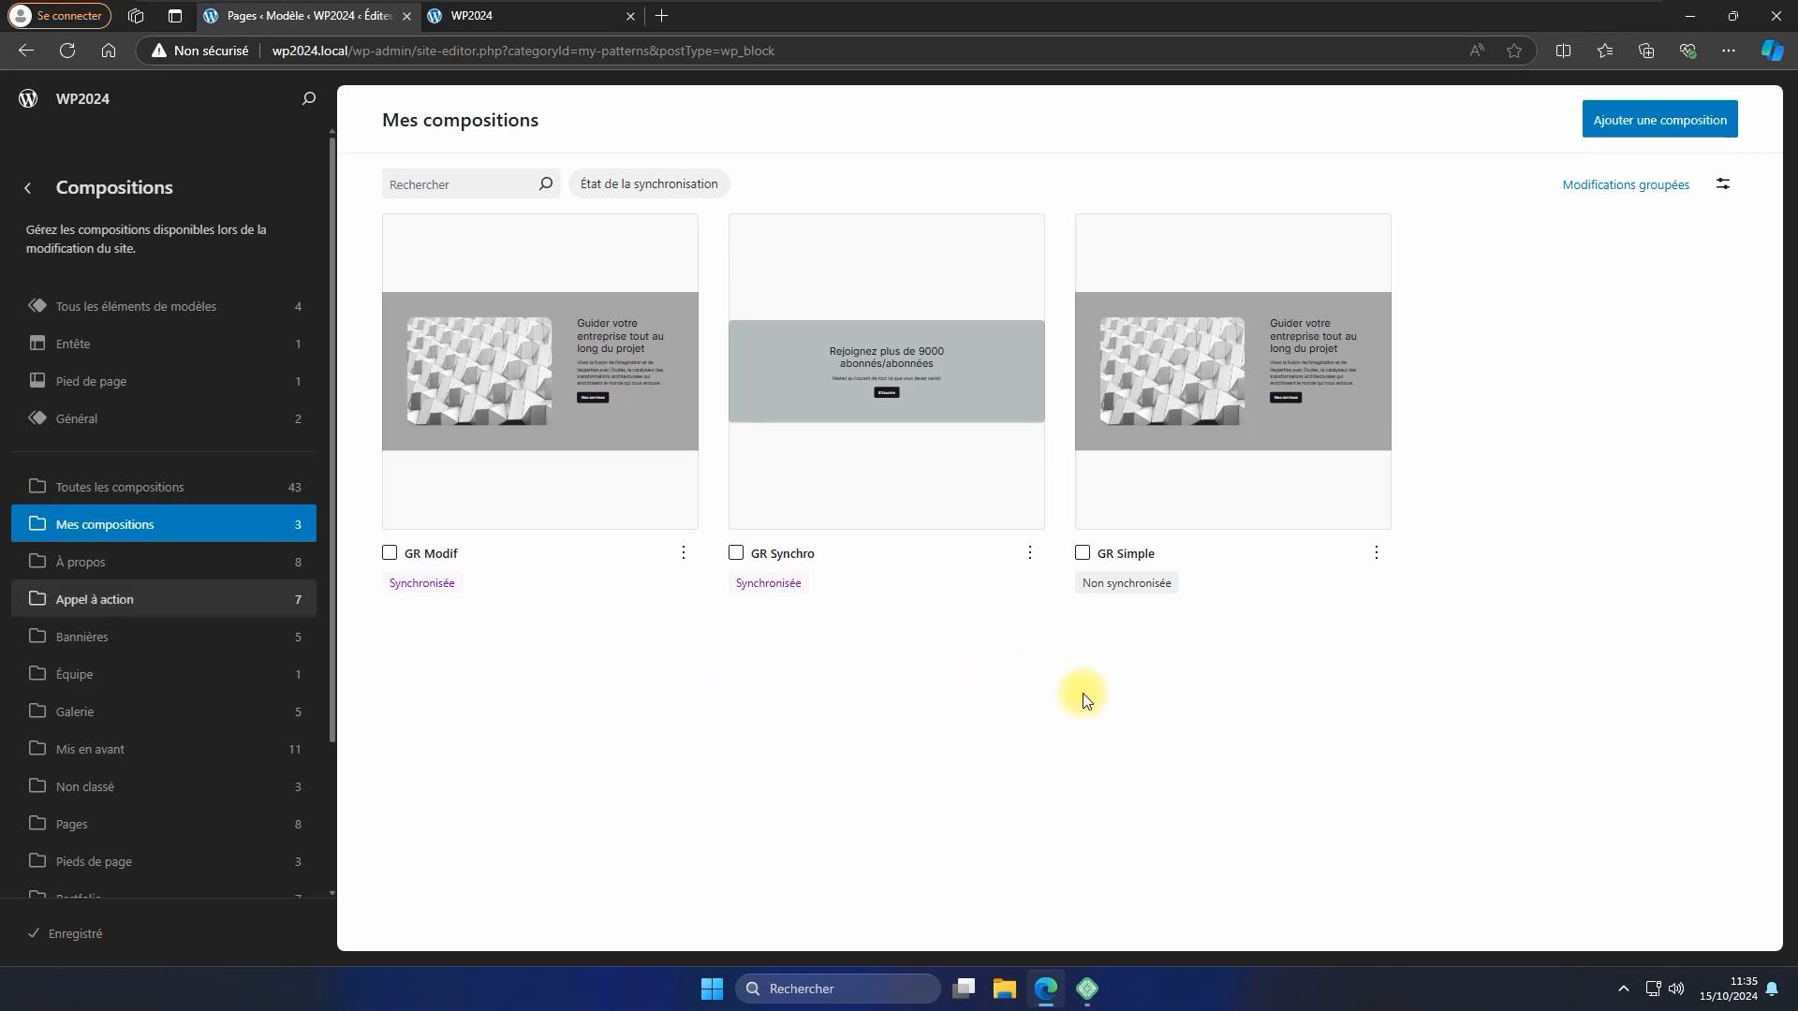
# Delete the GR Simple, GR Synchro and GR Modif patterns from the Mes compositions collection, confirming each deletion.
pyautogui.click(1376, 554)
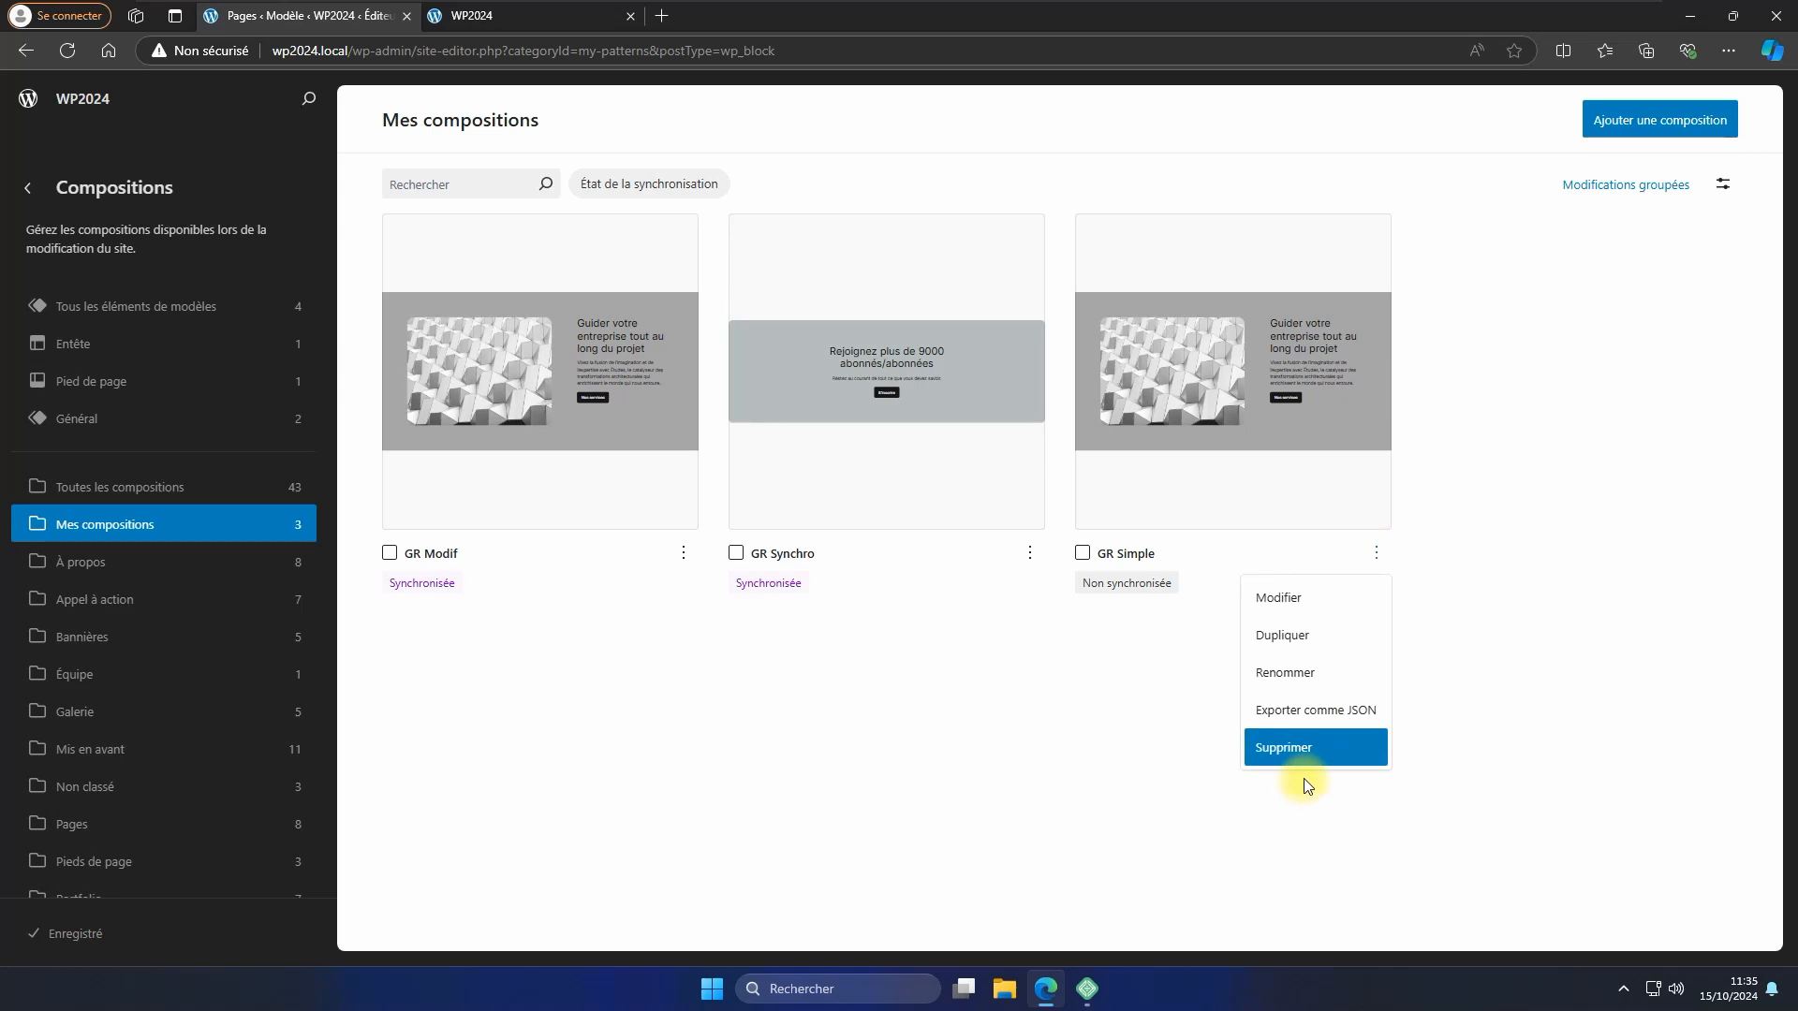
pyautogui.click(1301, 747)
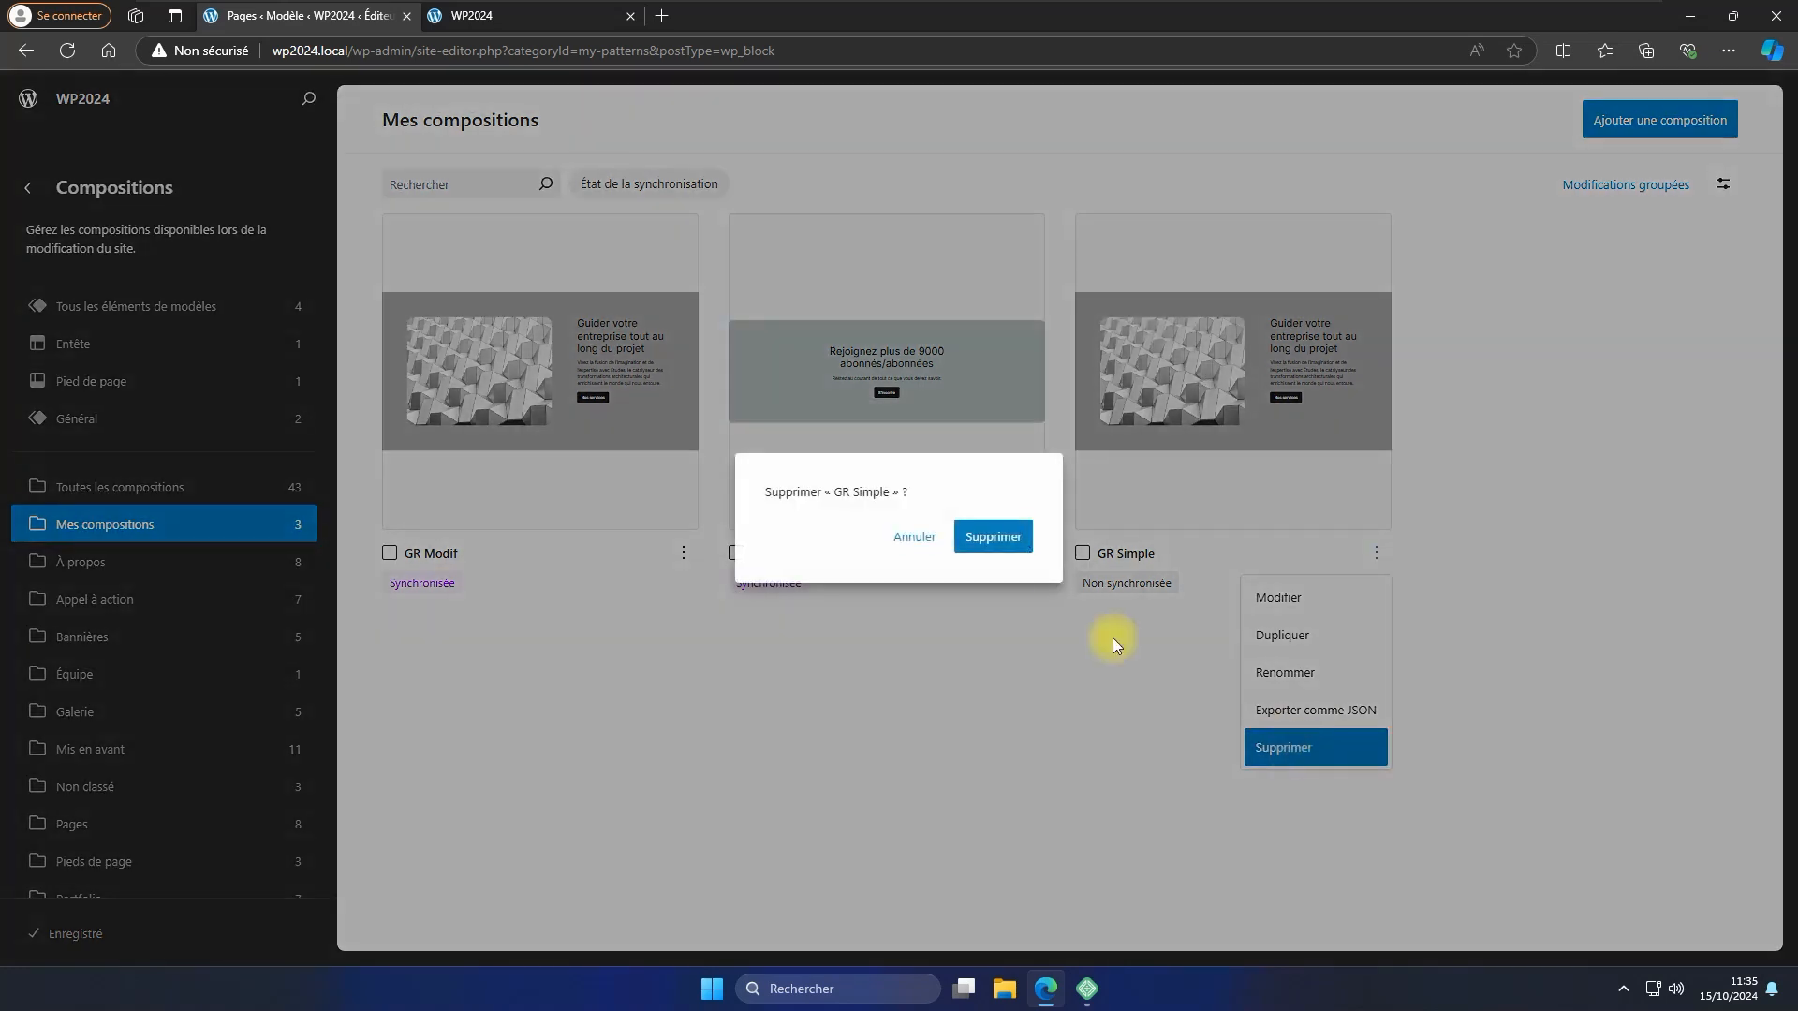
pyautogui.click(1008, 545)
pyautogui.click(1025, 554)
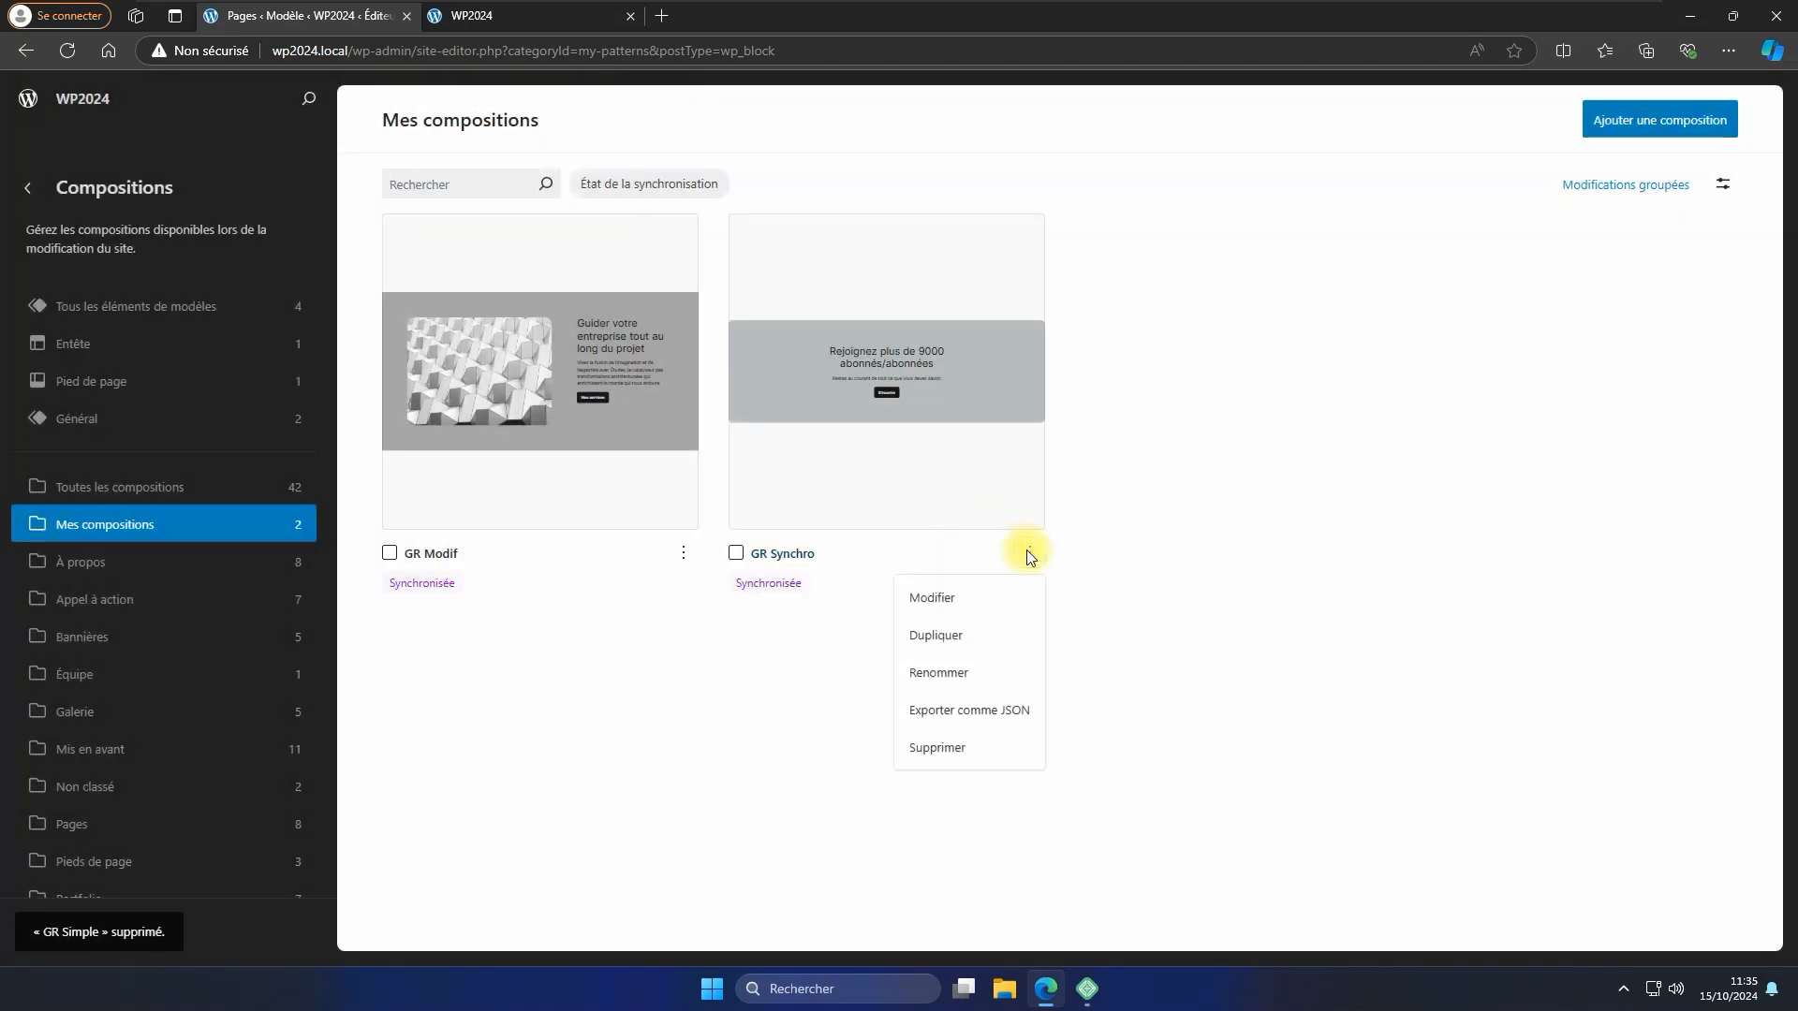
pyautogui.click(940, 750)
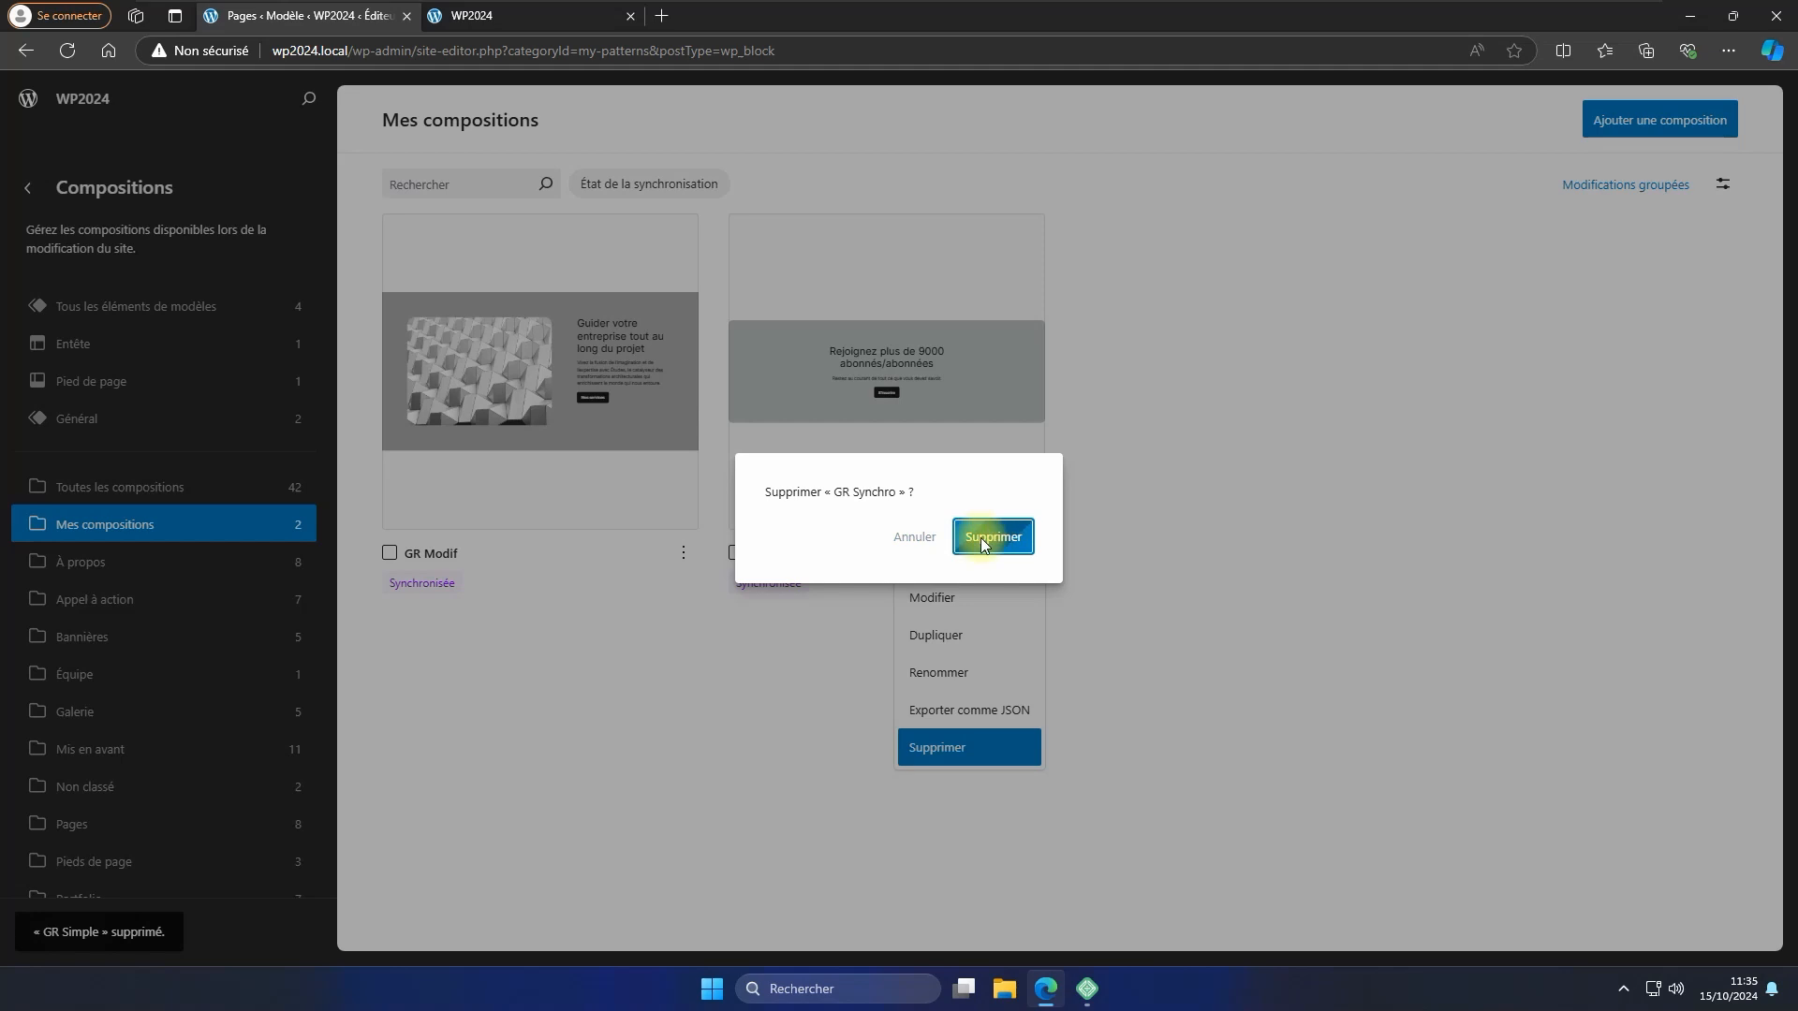
pyautogui.click(992, 535)
pyautogui.click(683, 553)
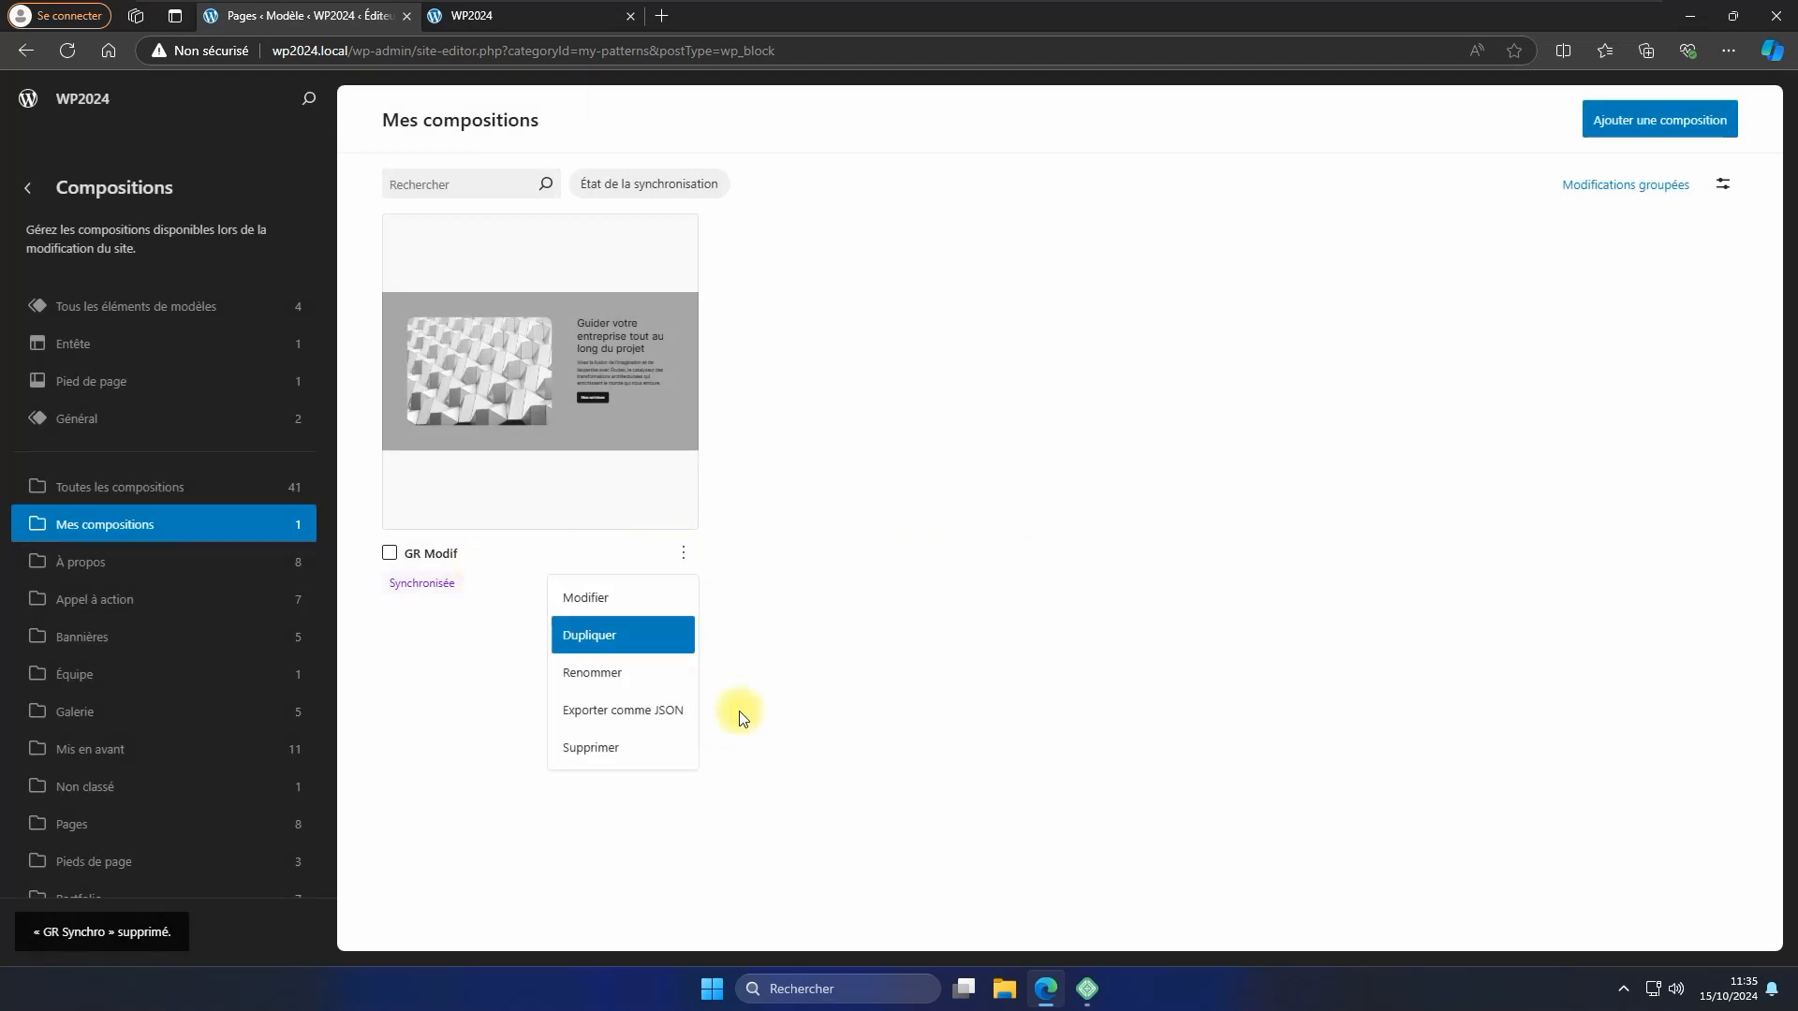
pyautogui.click(591, 748)
pyautogui.click(993, 536)
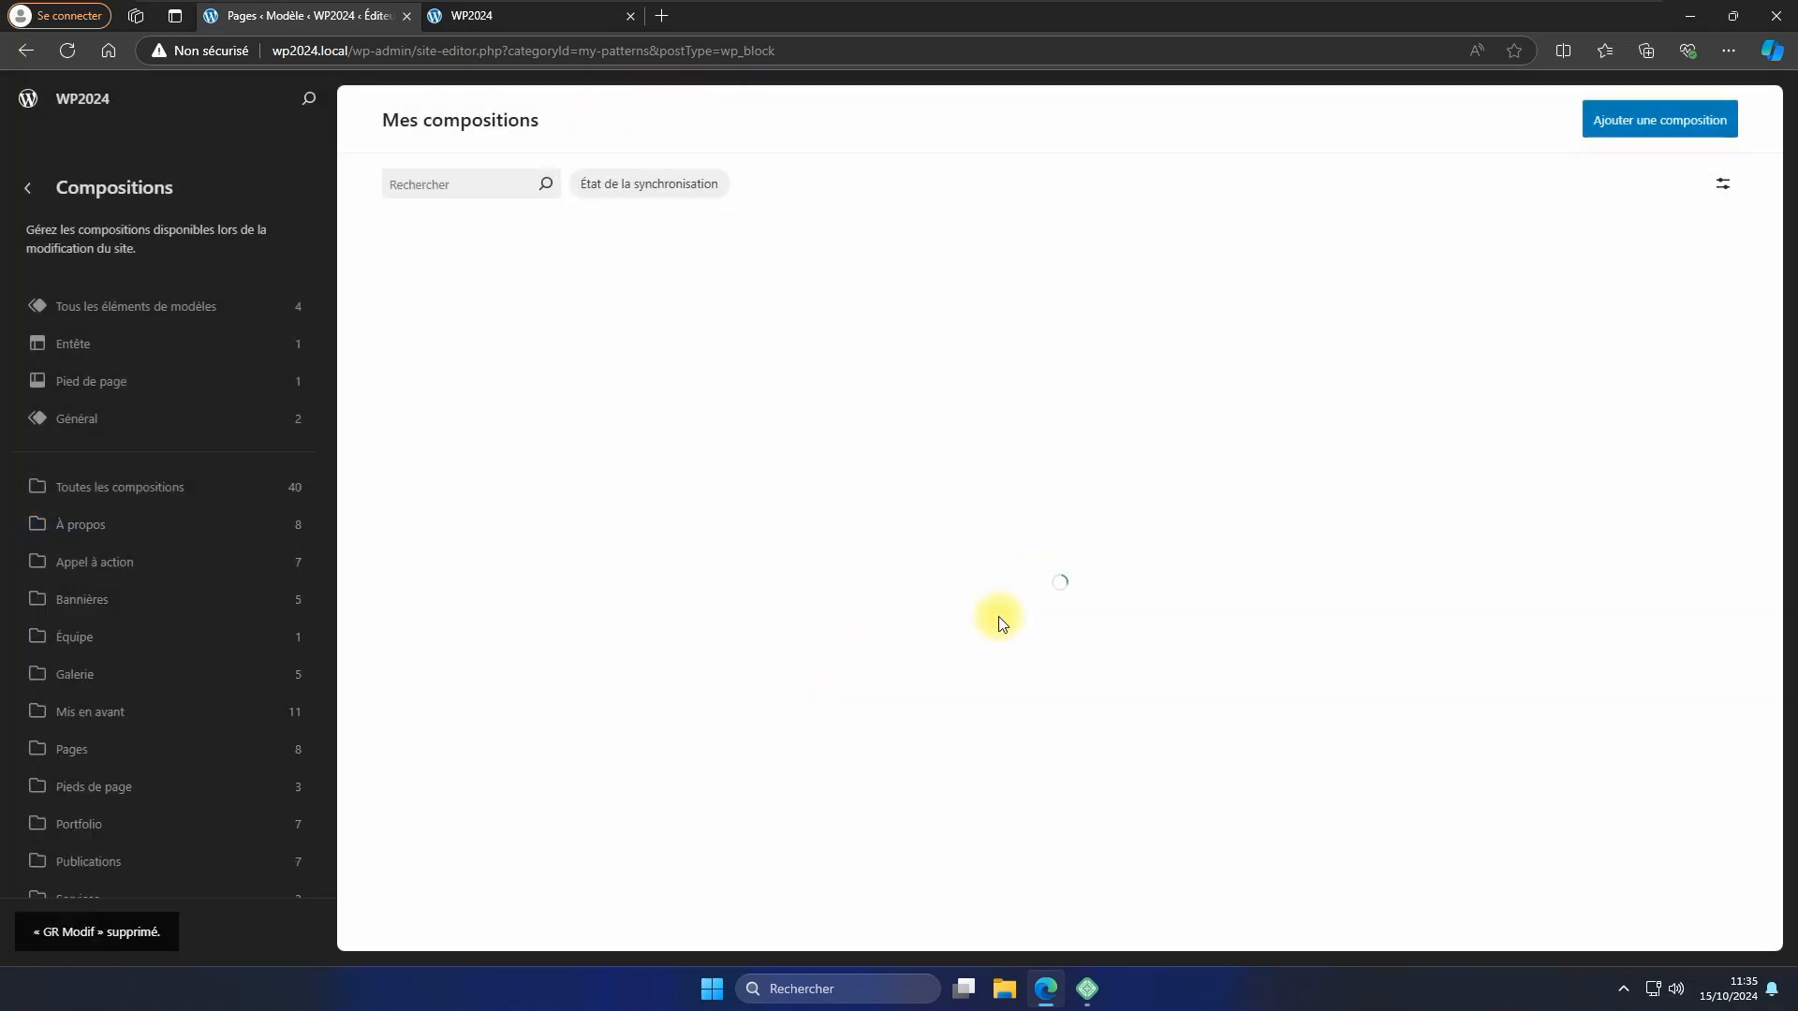
# Leave the site editor for the dashboard and reload the site's public home page to check its content.
pyautogui.click(27, 101)
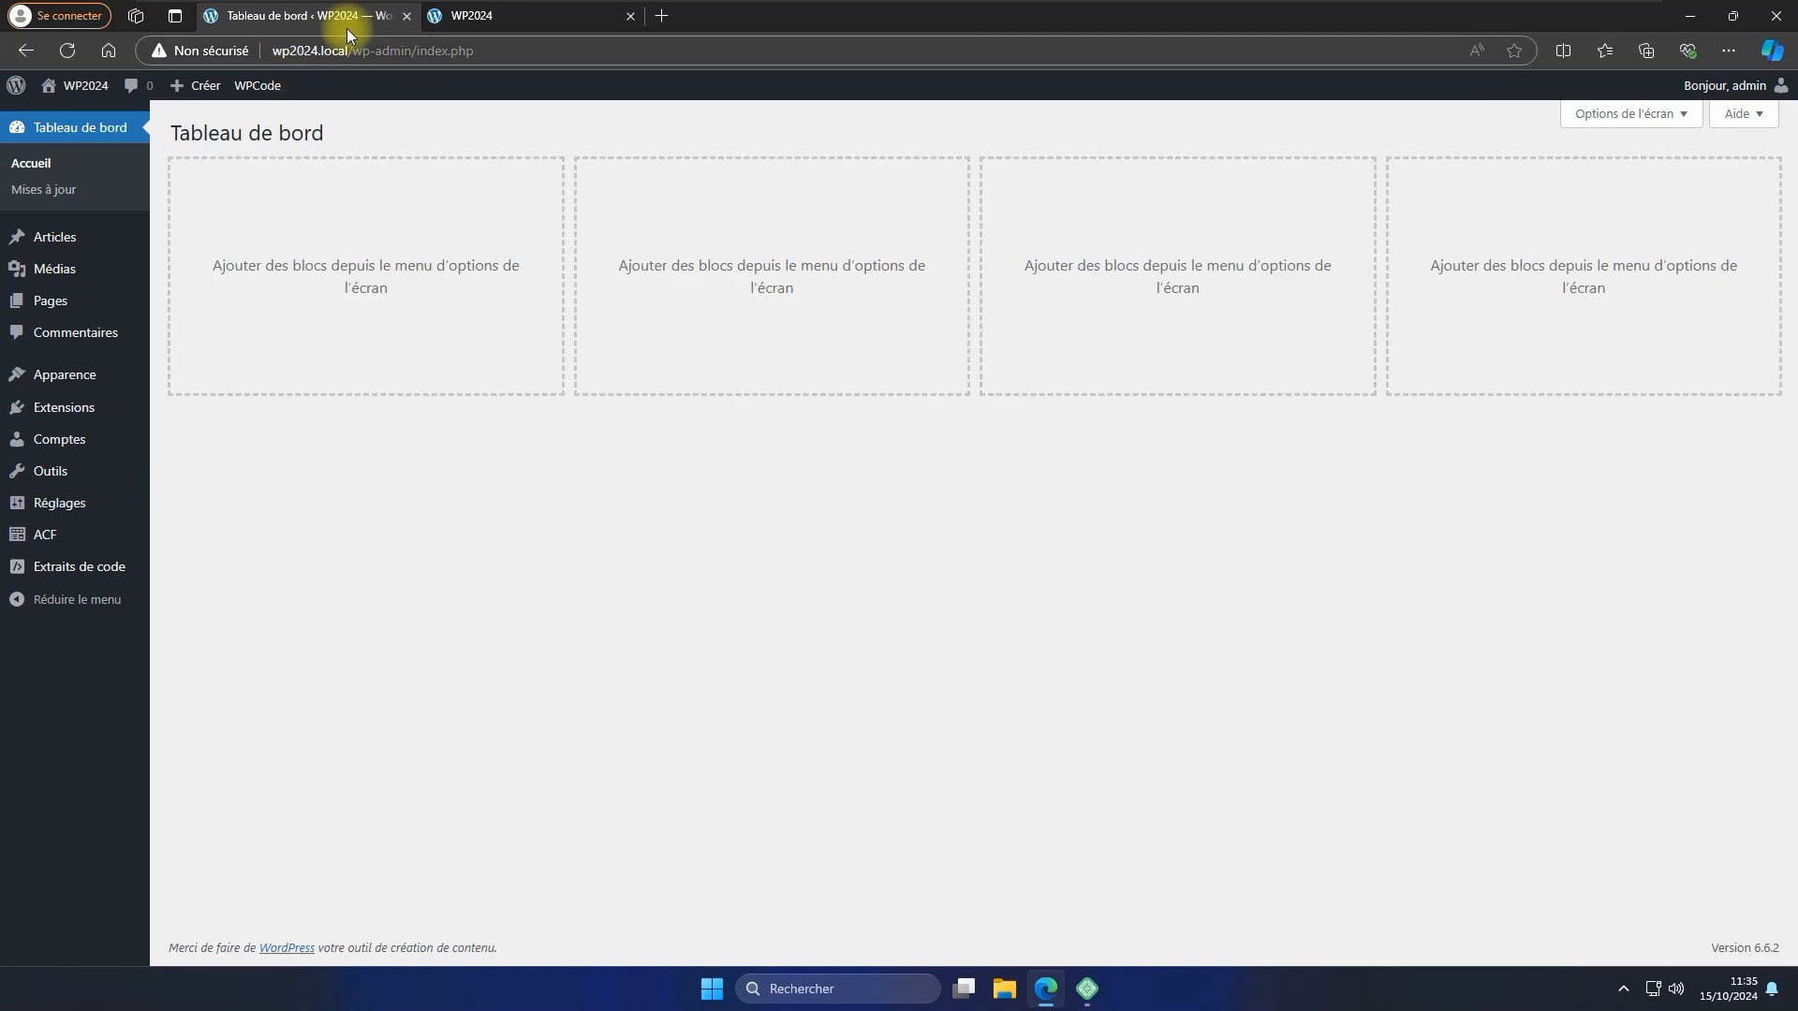
pyautogui.click(471, 19)
pyautogui.click(73, 49)
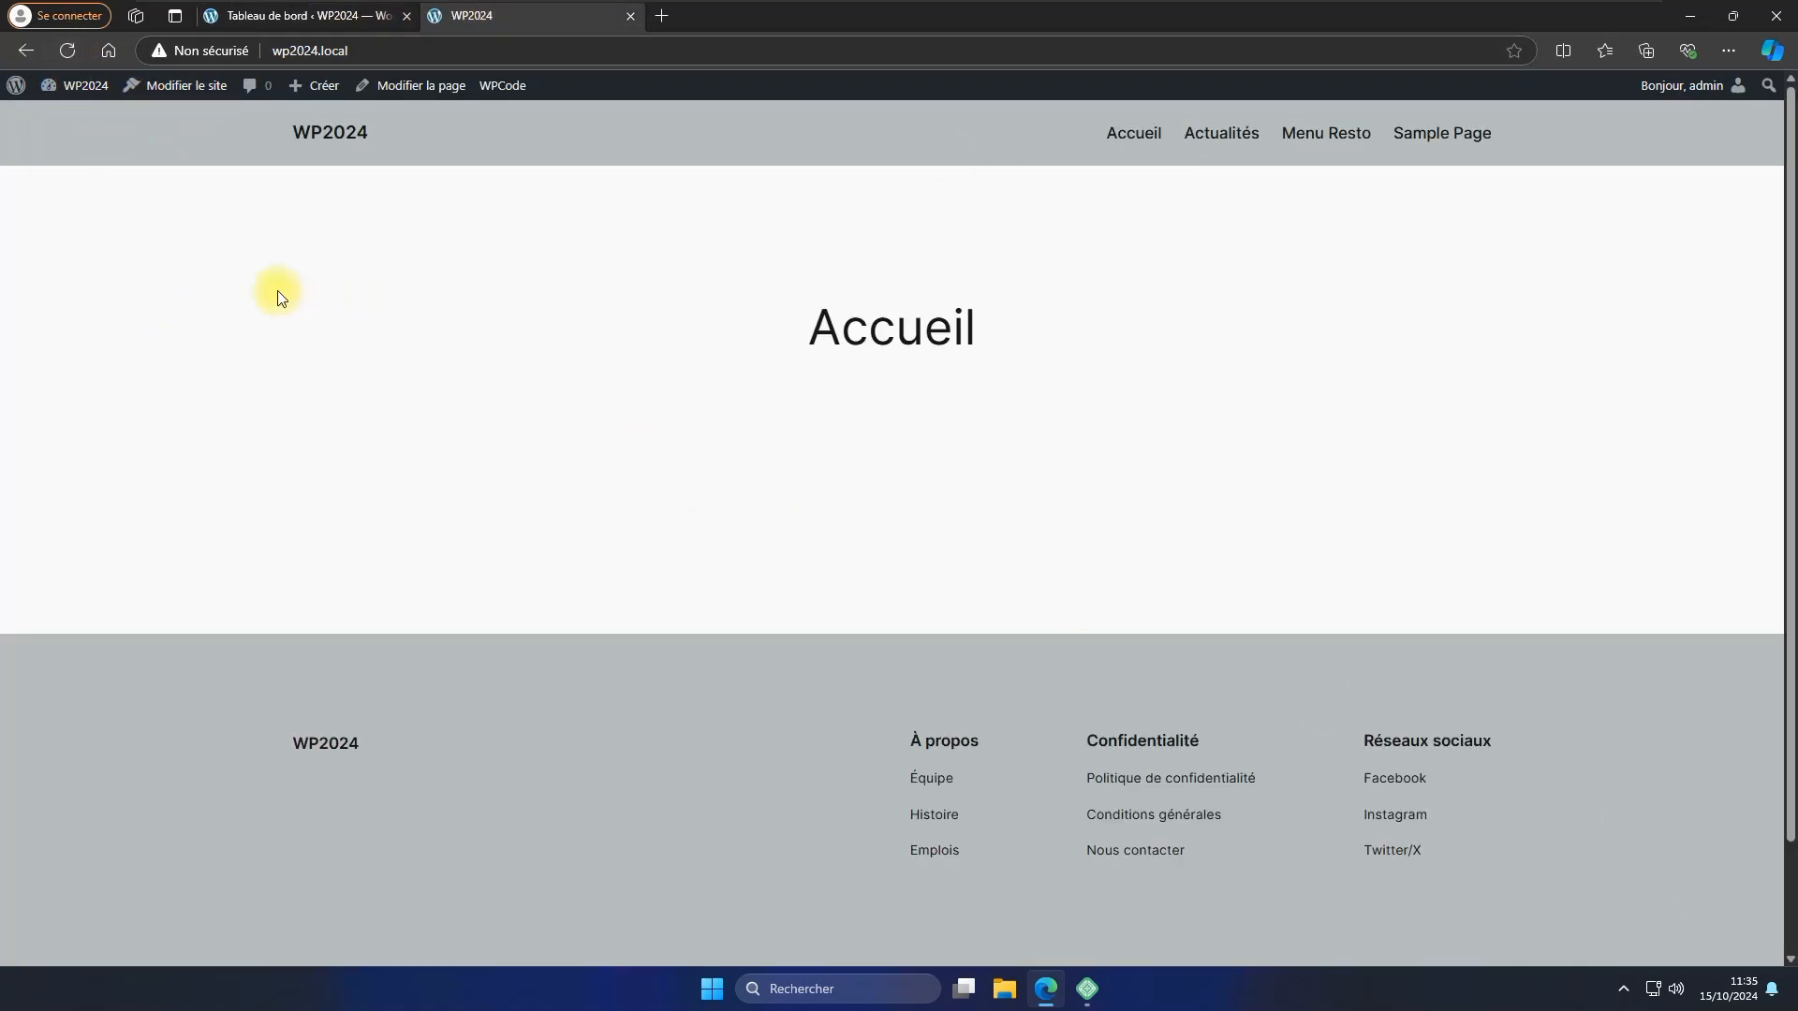
# Return to the WordPress dashboard and open the Compositions library in the site editor.
pyautogui.click(309, 15)
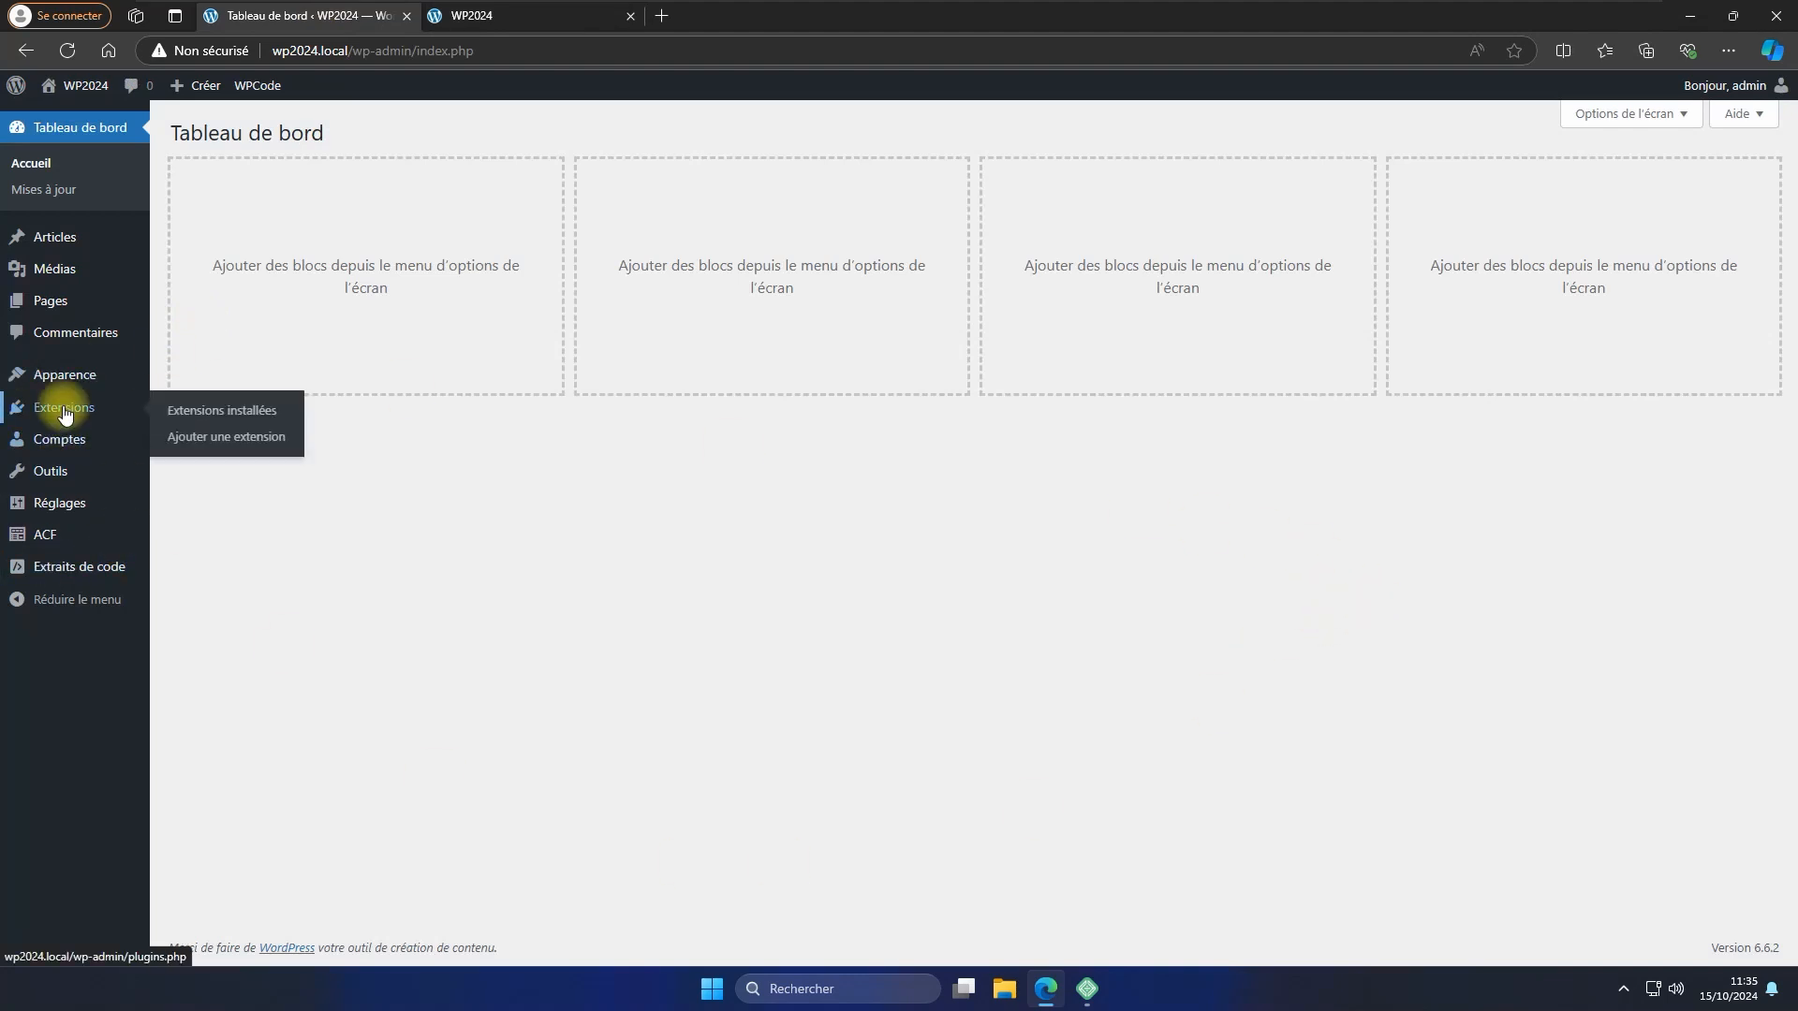
pyautogui.moveTo(66, 384)
pyautogui.click(180, 418)
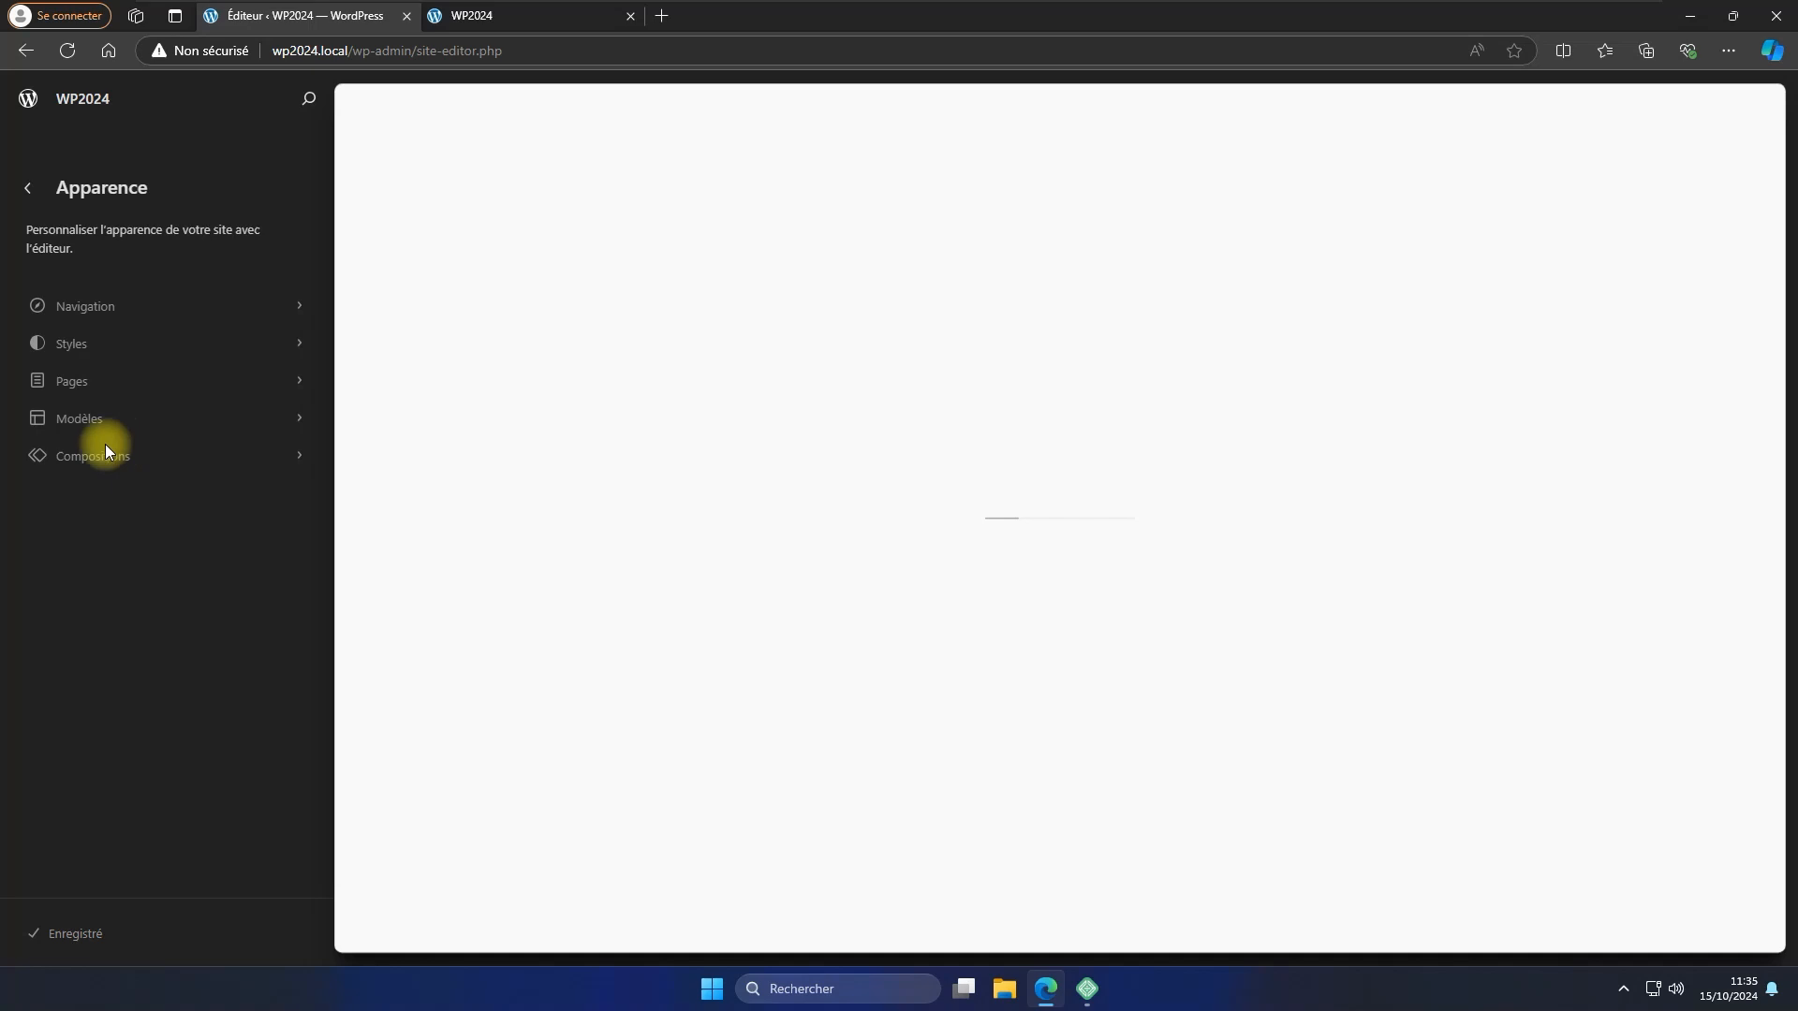
pyautogui.click(86, 459)
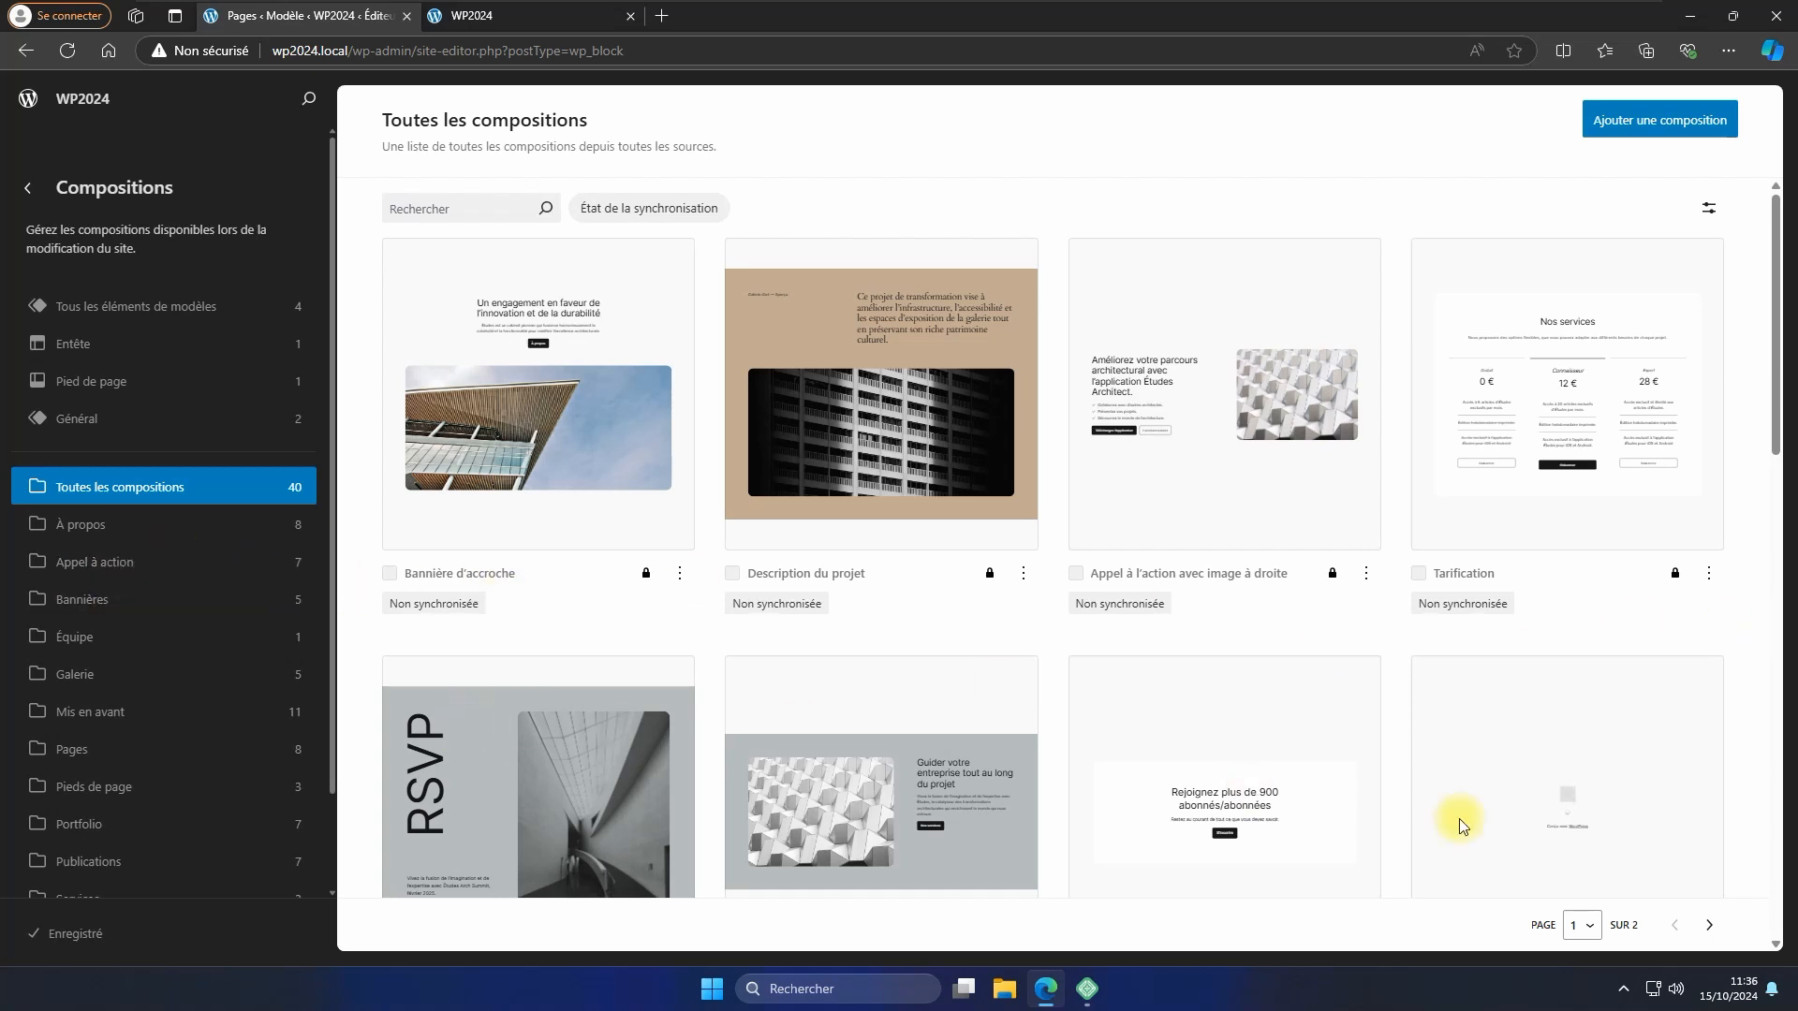
# Import a pattern from the gr-simple.json file in the Téléchargements folder.
pyautogui.click(1672, 127)
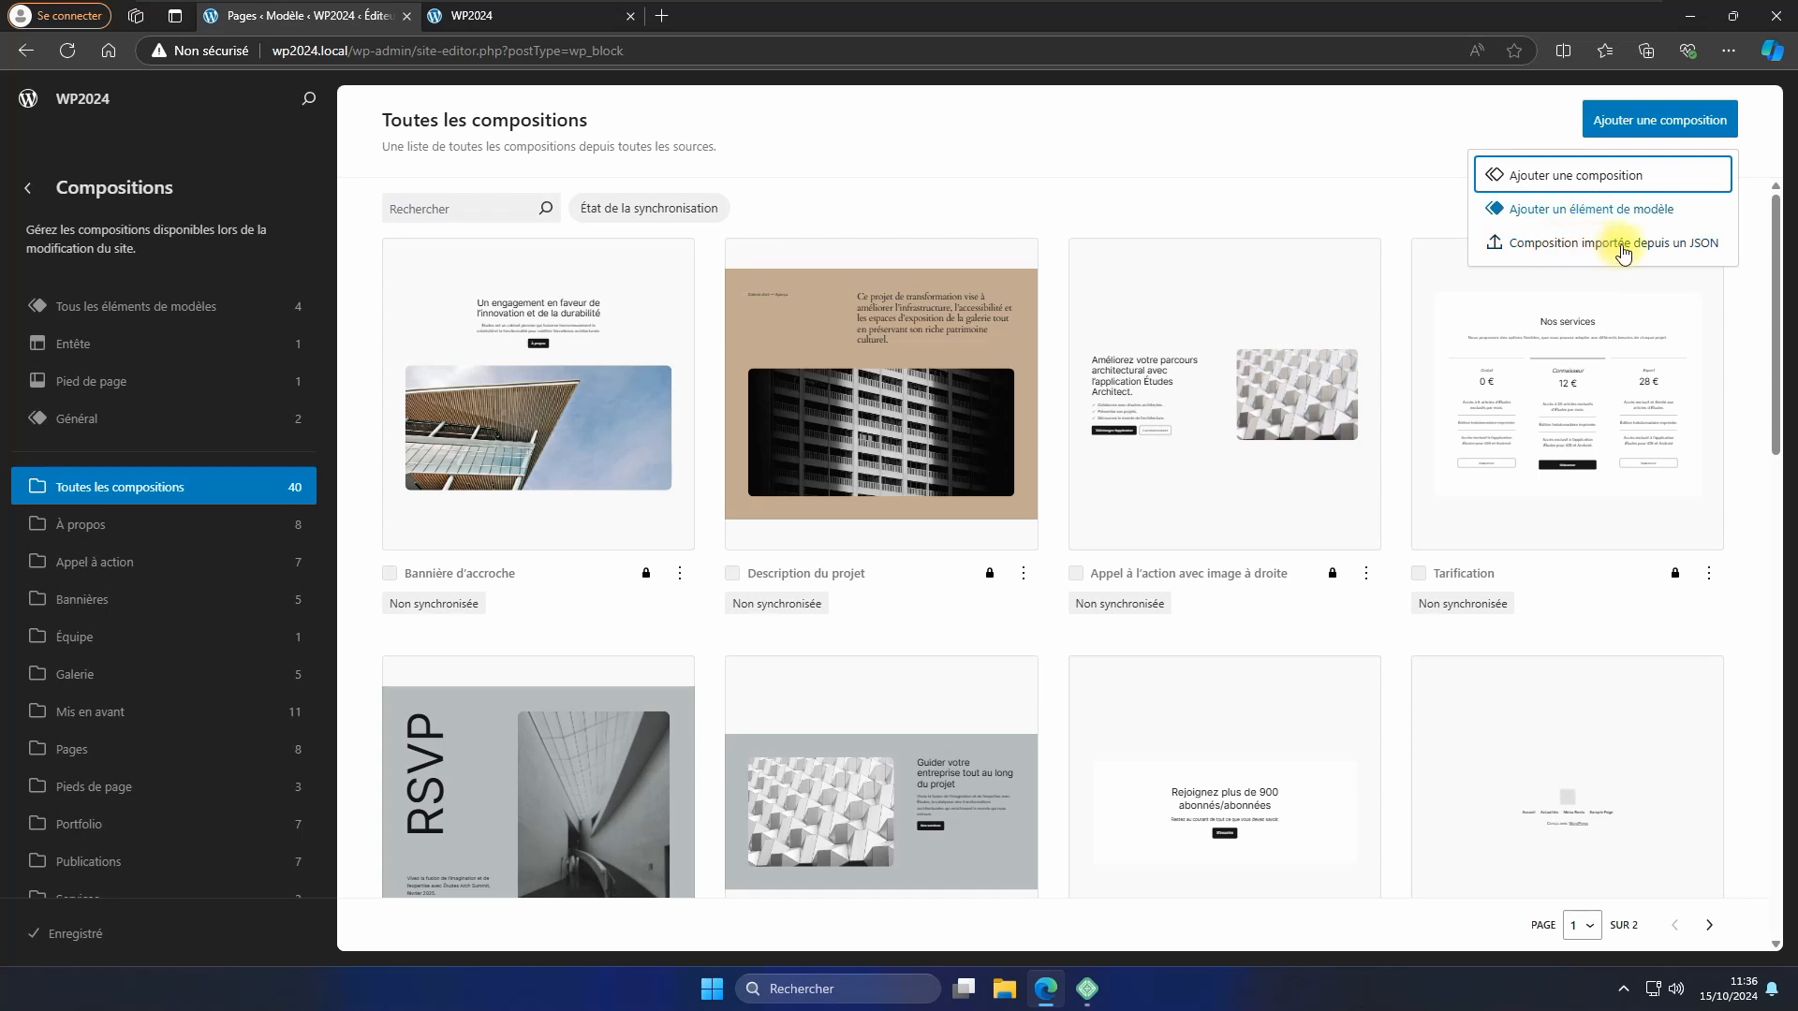
pyautogui.click(1623, 245)
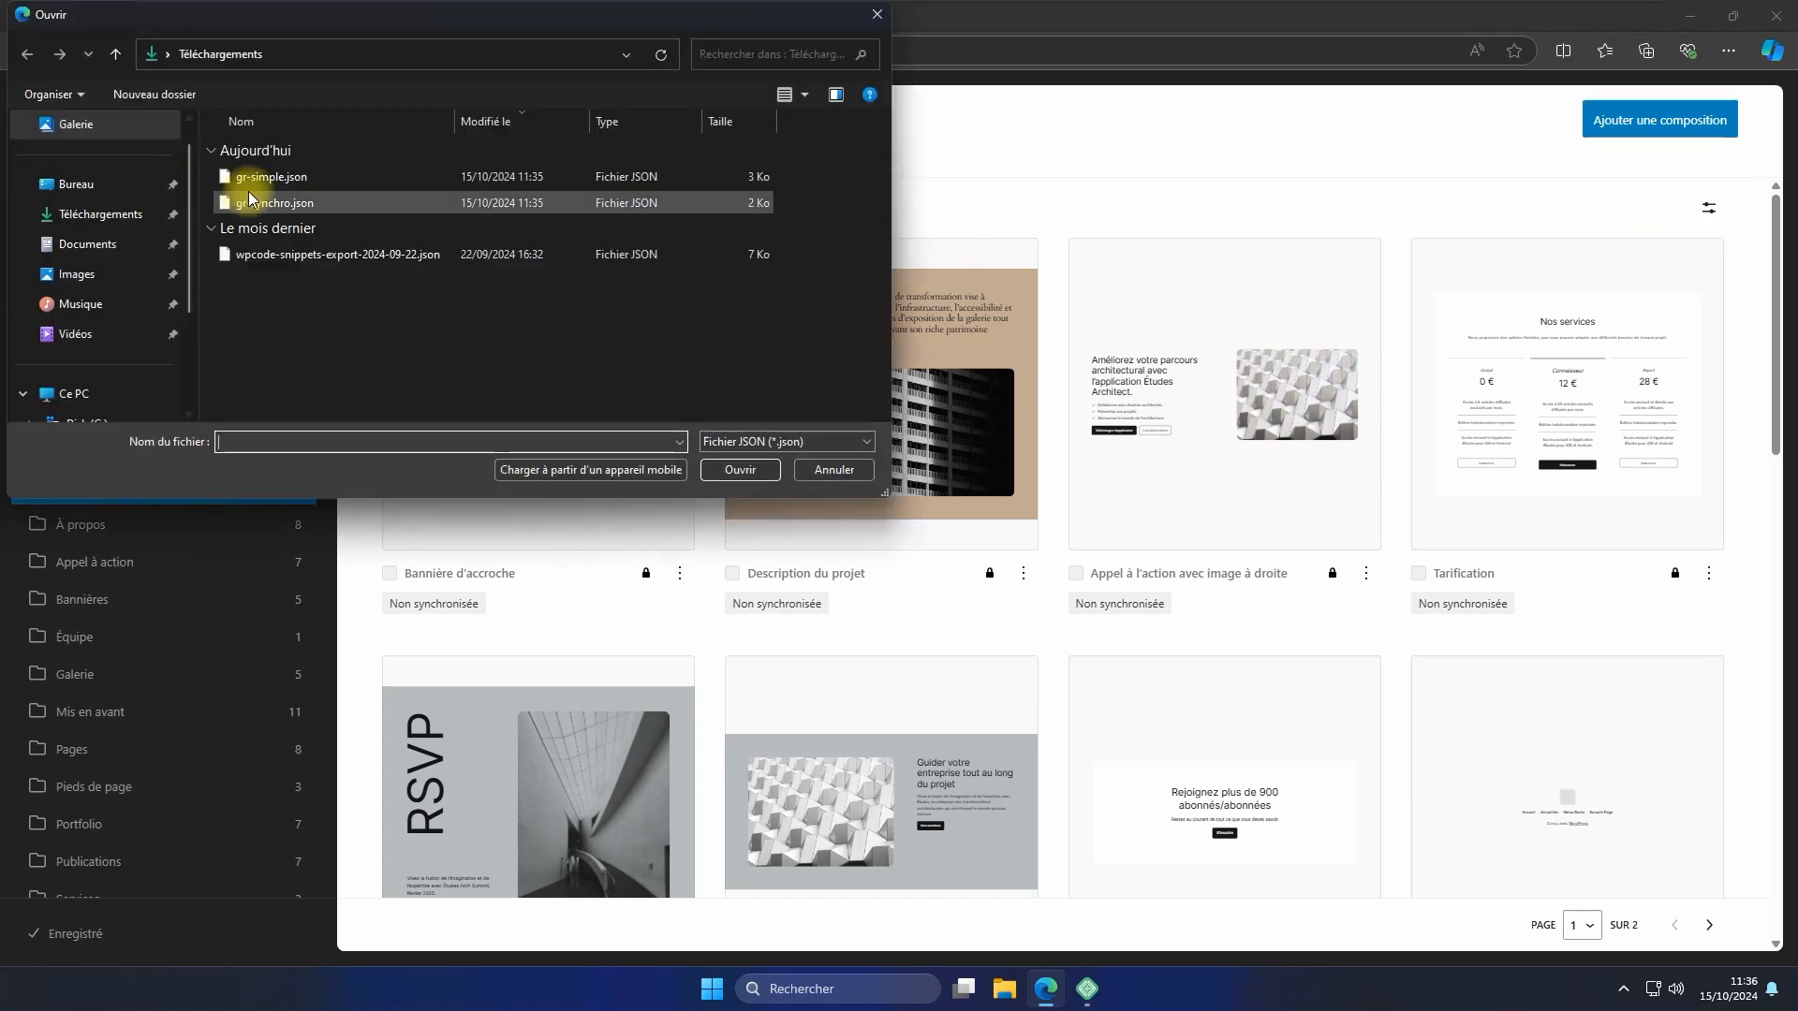
pyautogui.click(251, 176)
pyautogui.click(727, 470)
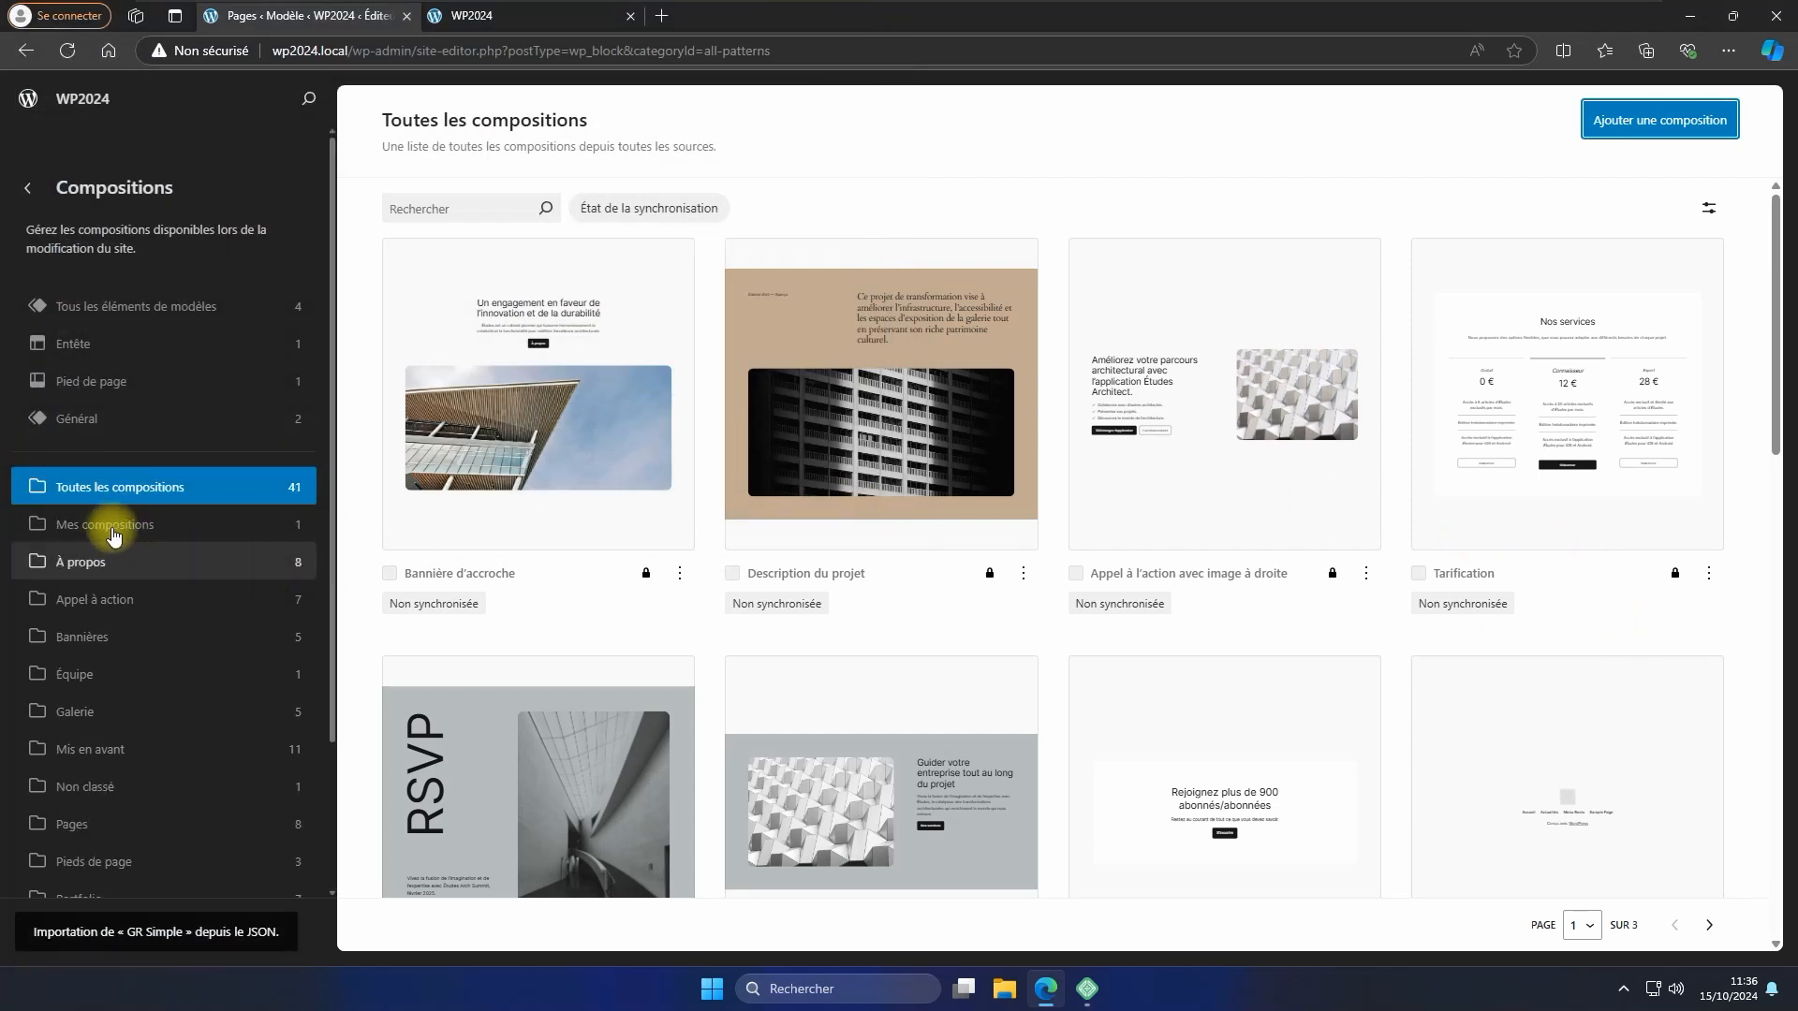
# Open the Mes compositions collection and import a second pattern from gr-synchro.json.
pyautogui.click(108, 531)
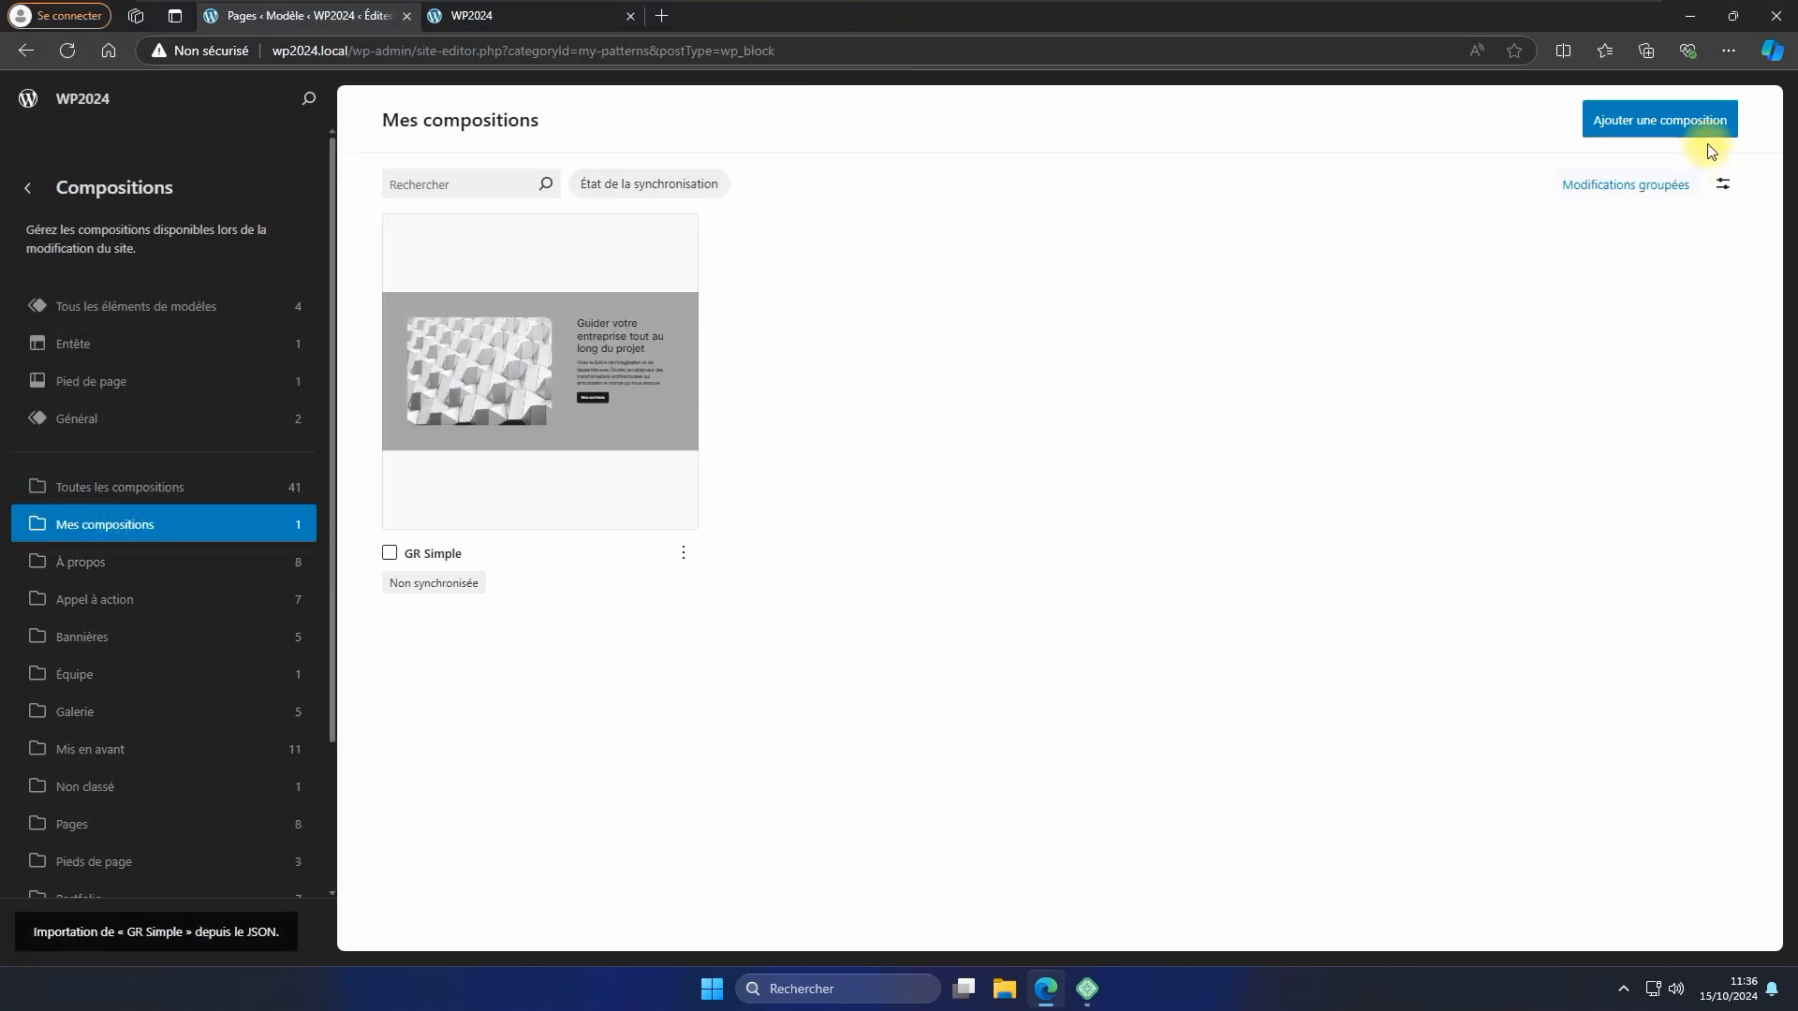
pyautogui.click(1702, 120)
pyautogui.click(1603, 245)
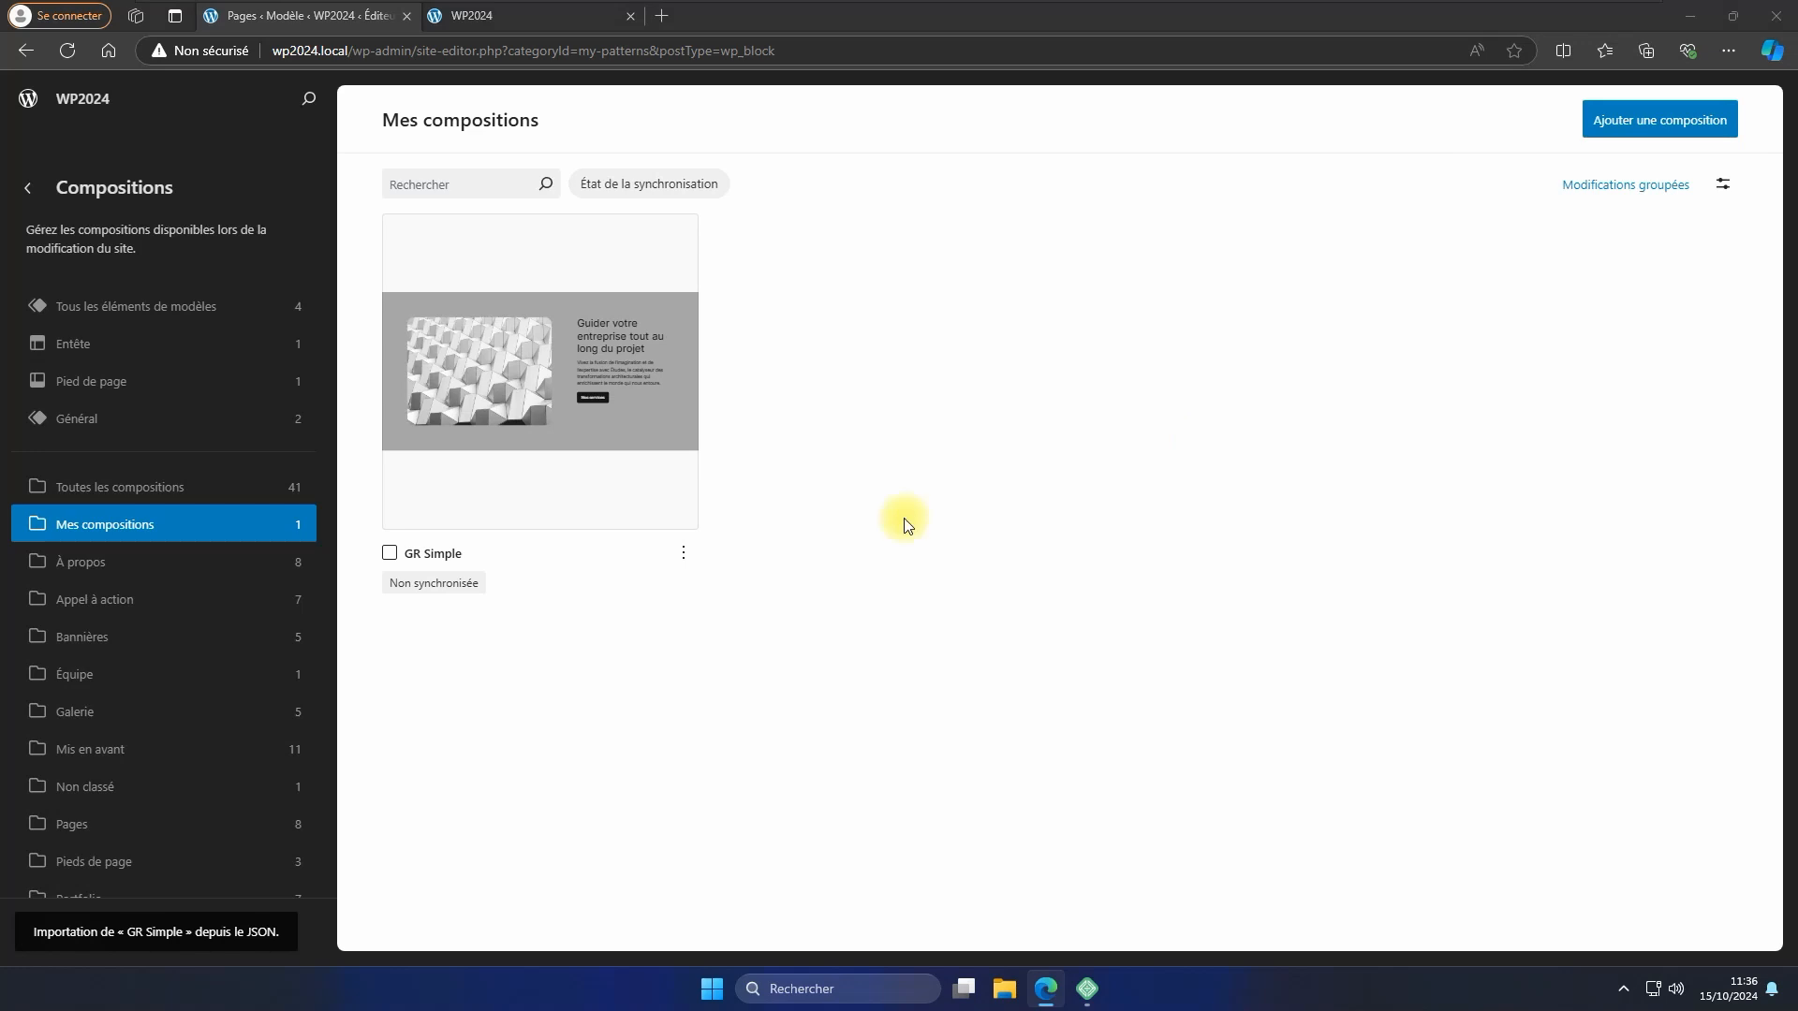
pyautogui.click(251, 205)
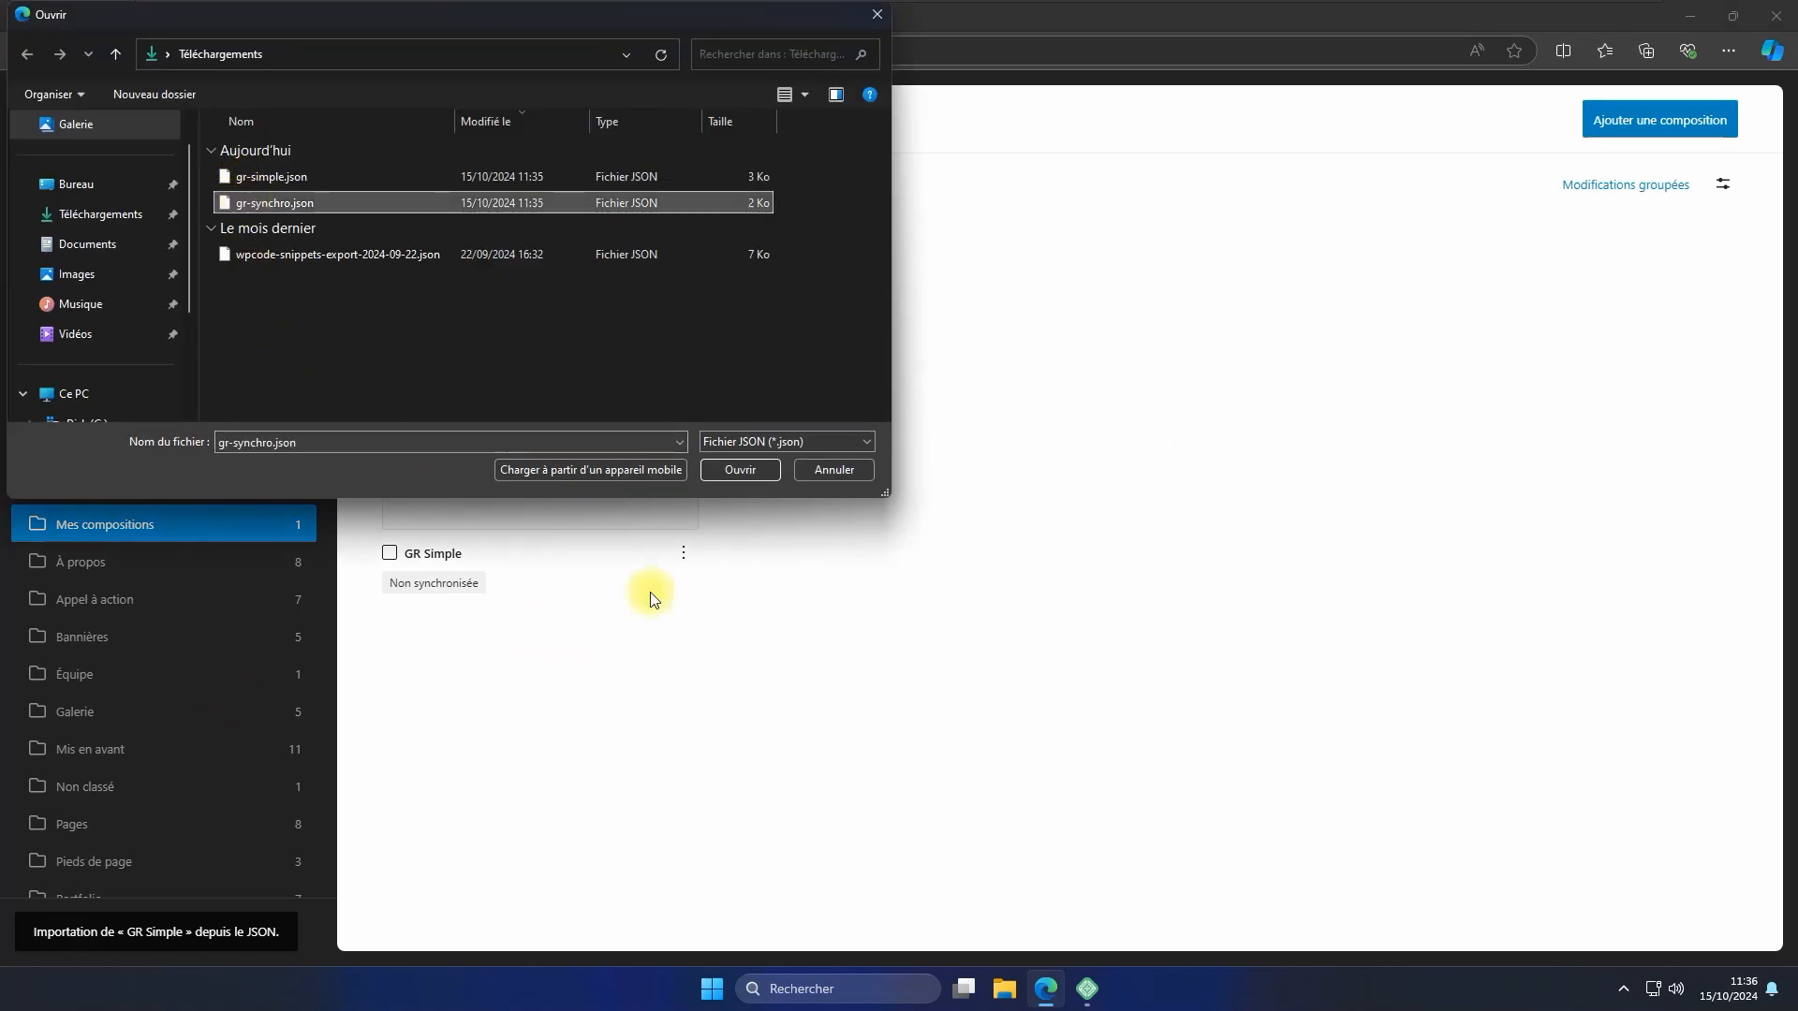
pyautogui.click(741, 472)
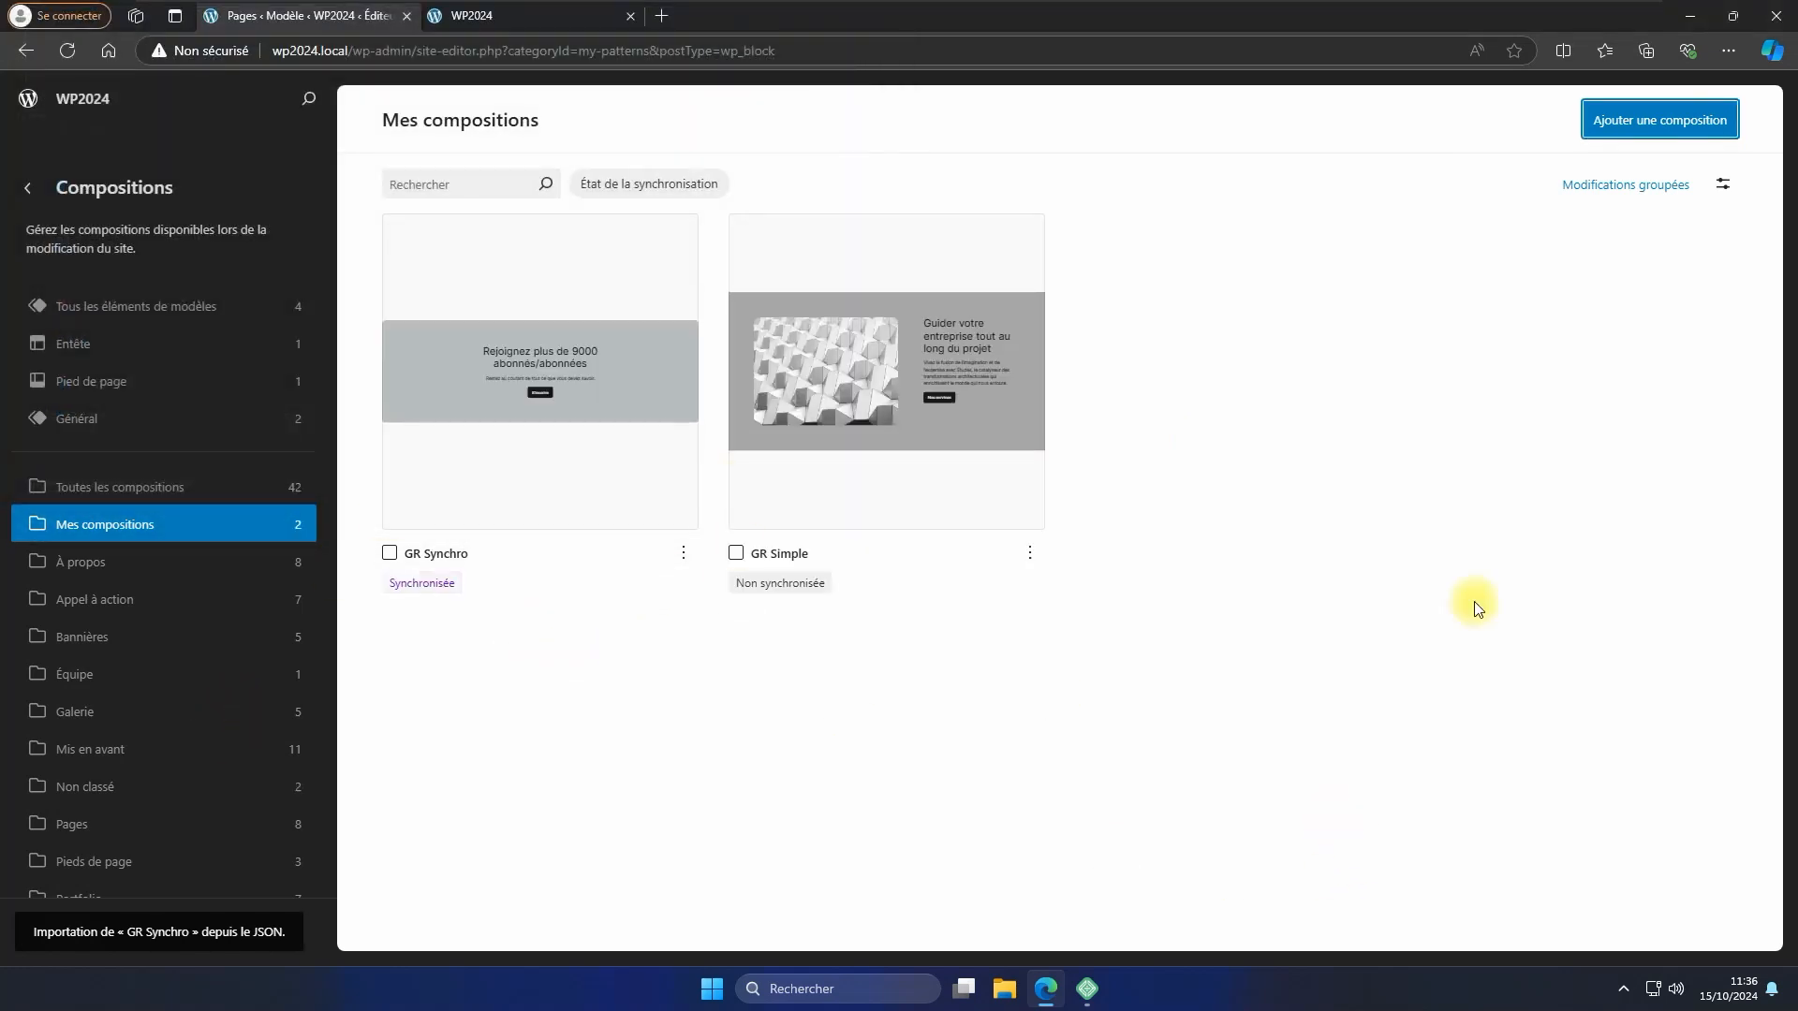
# Go back to the dashboard and open the Accueil page for editing from the page list.
pyautogui.click(28, 98)
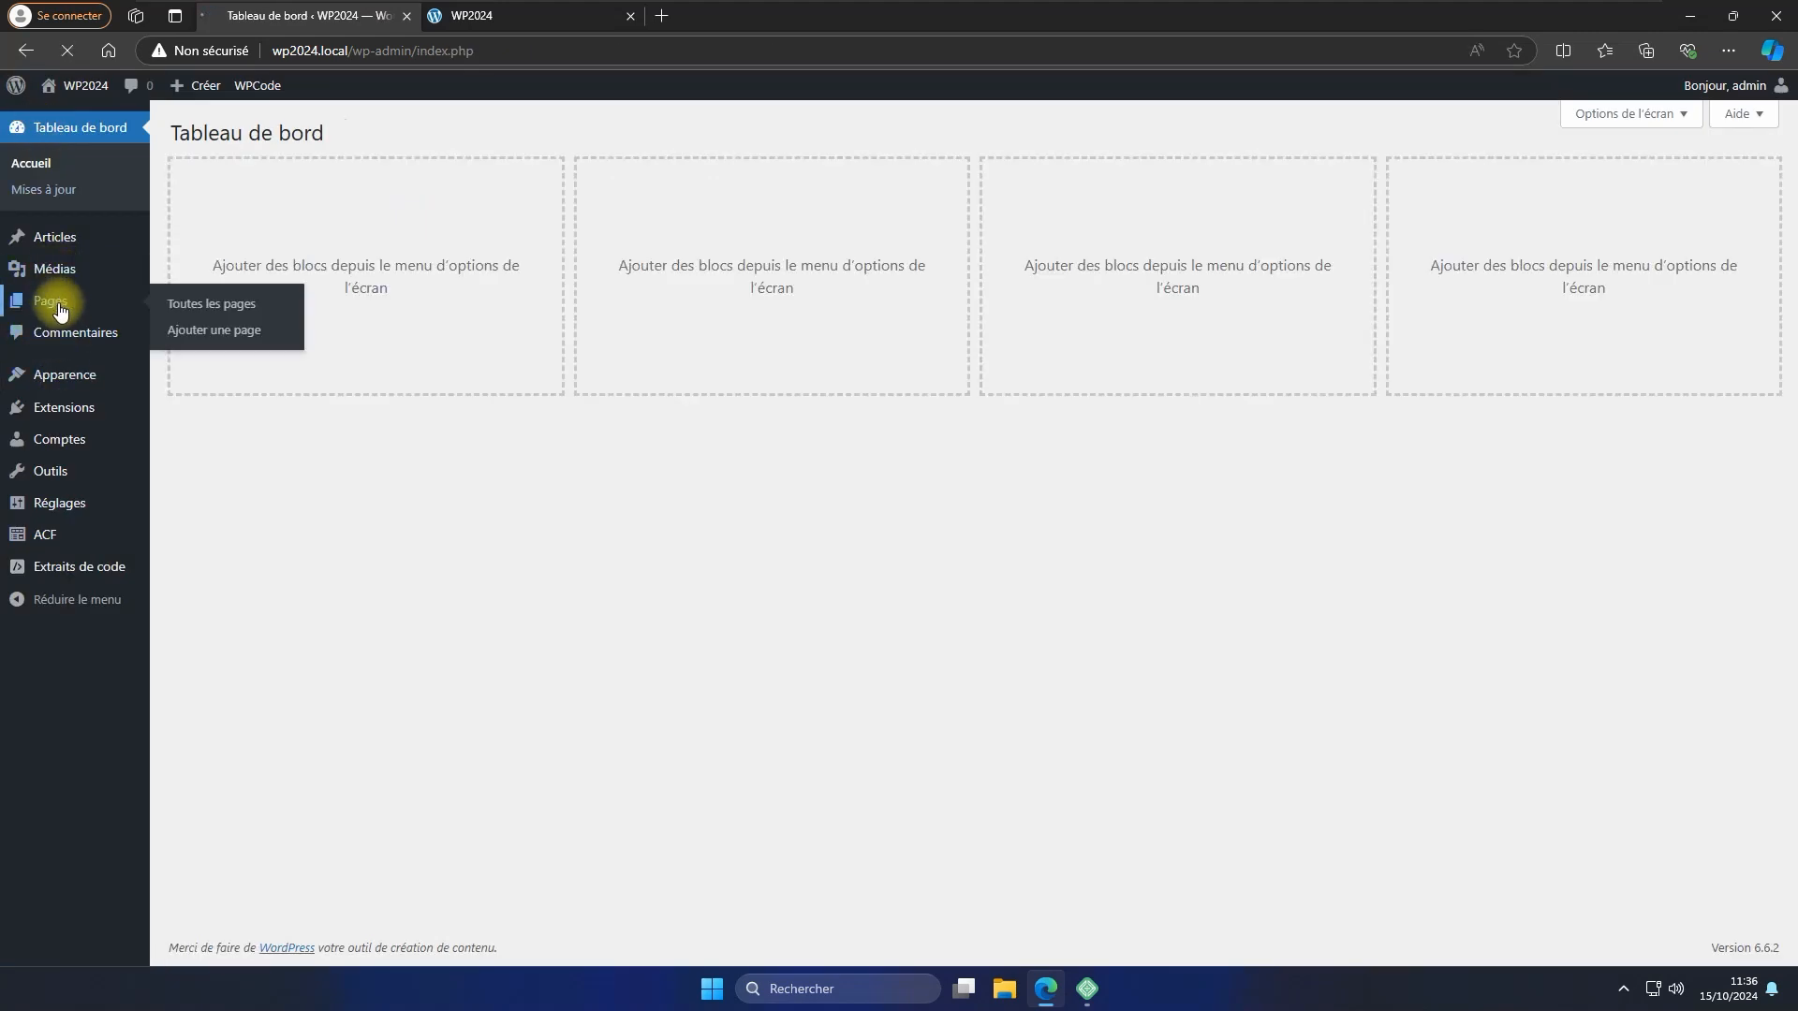
pyautogui.click(52, 302)
pyautogui.click(229, 290)
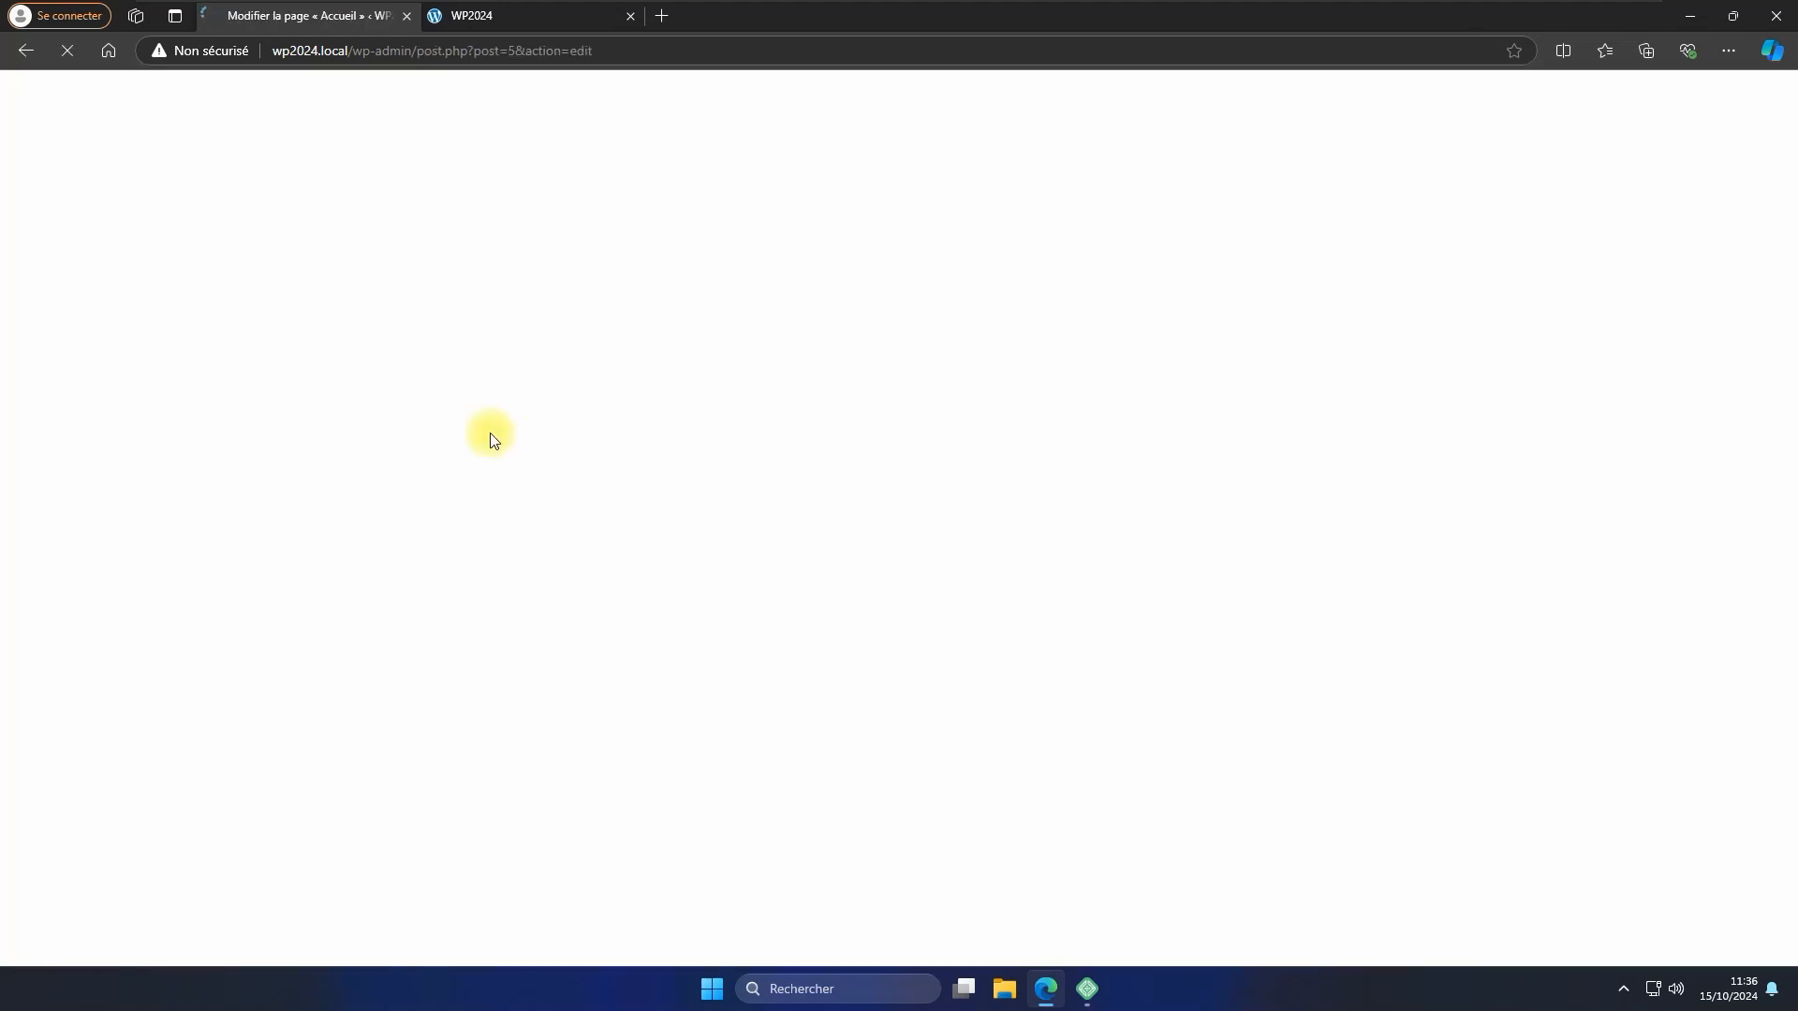
# Show the block list and delete the unavailable Composition block from the Accueil page.
pyautogui.click(236, 99)
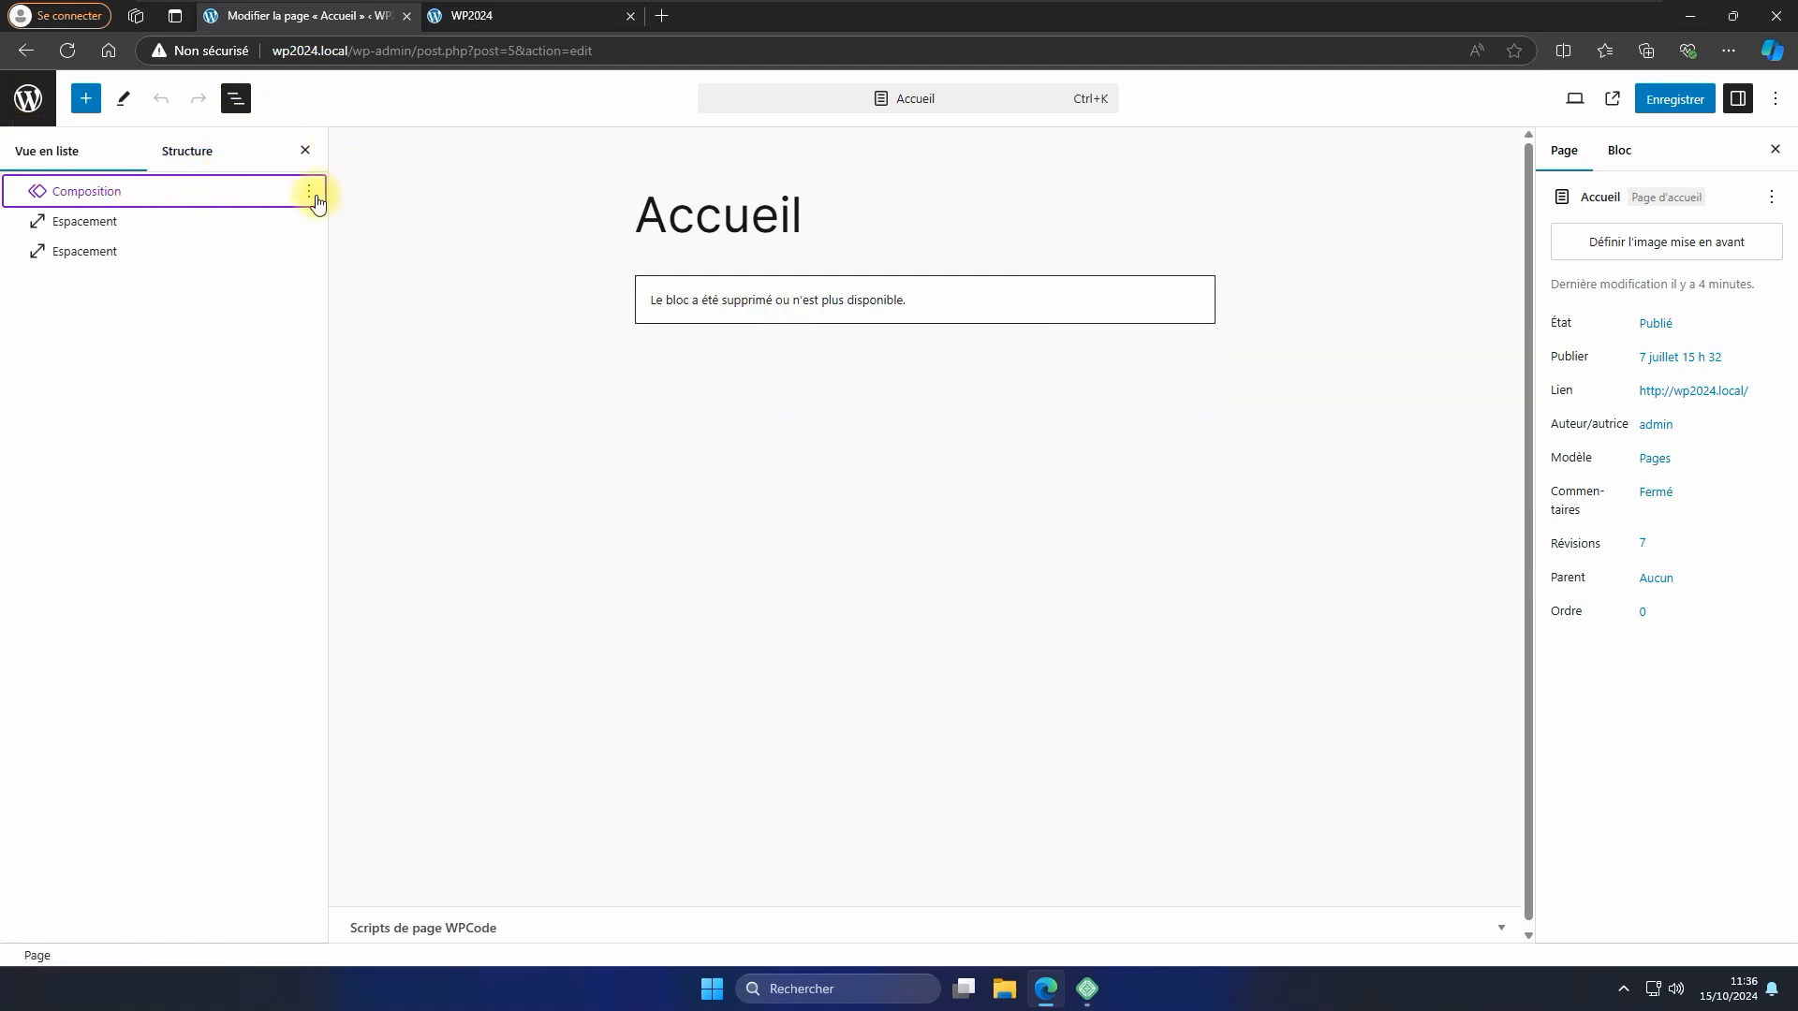
pyautogui.click(310, 194)
pyautogui.click(322, 542)
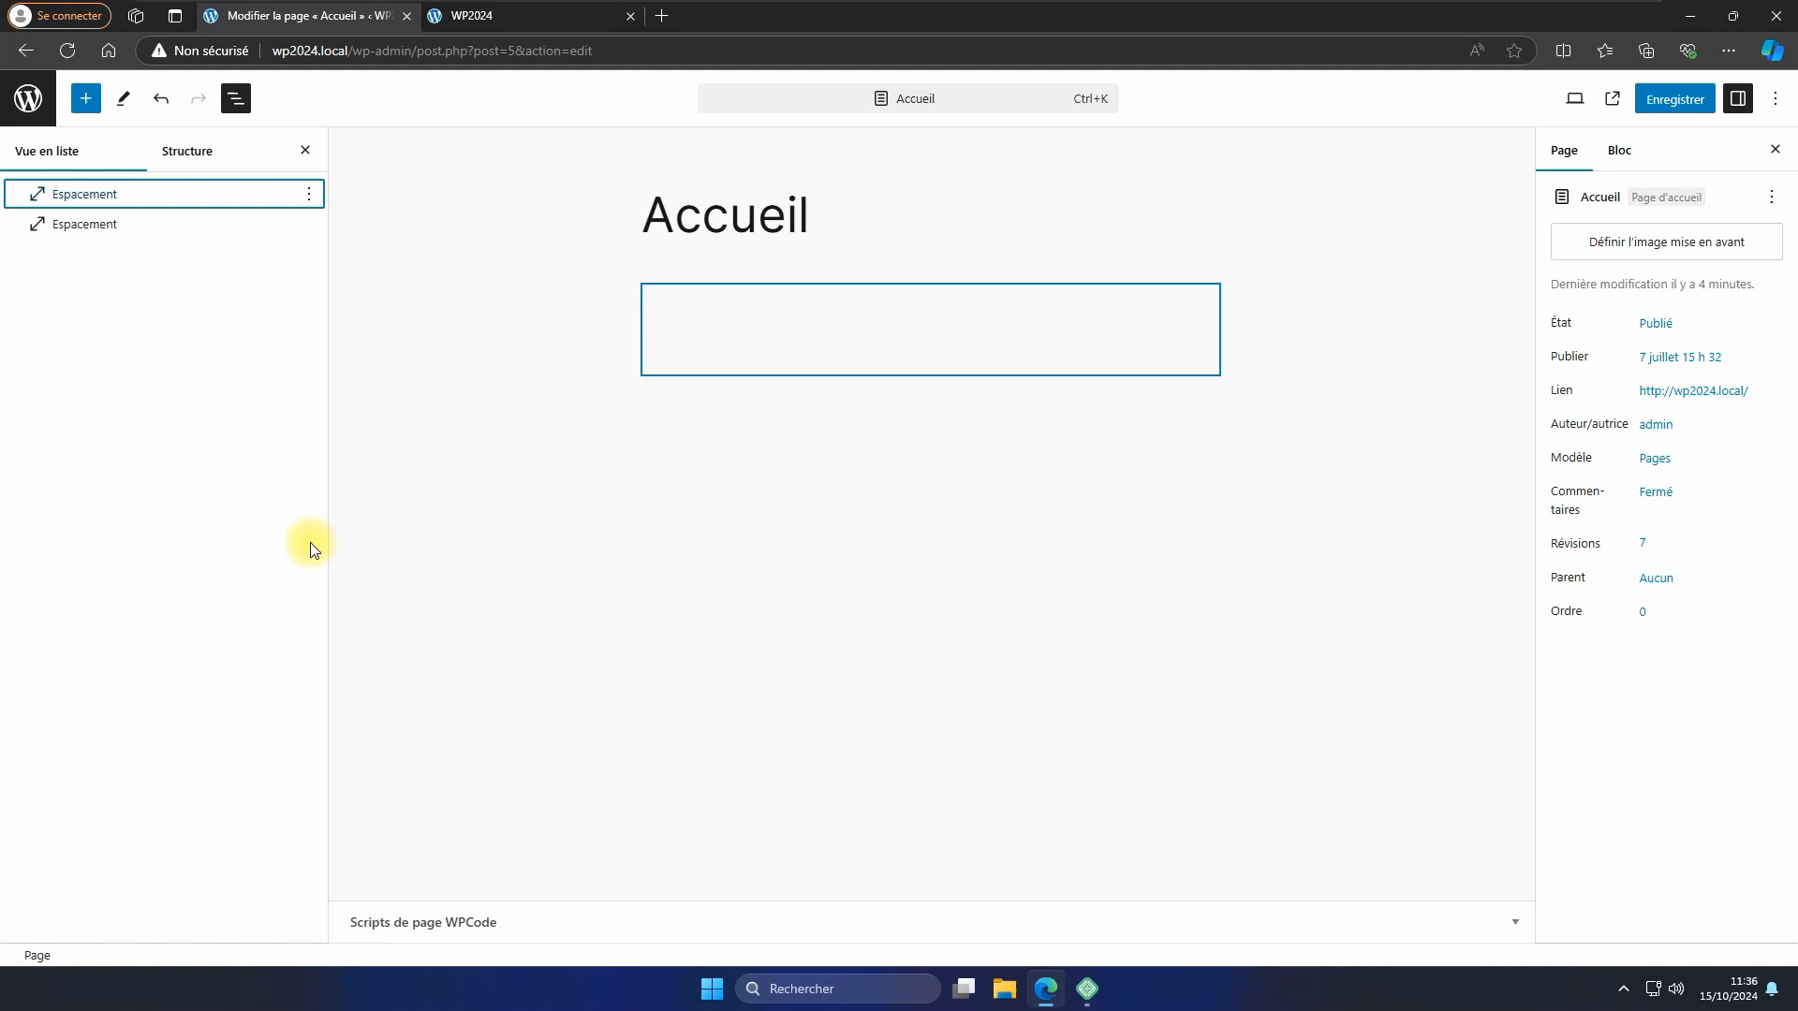
# Insert the GR Synchro and GR Simple patterns from Mes compositions into the Accueil page and close the inserter.
pyautogui.click(92, 106)
pyautogui.click(141, 151)
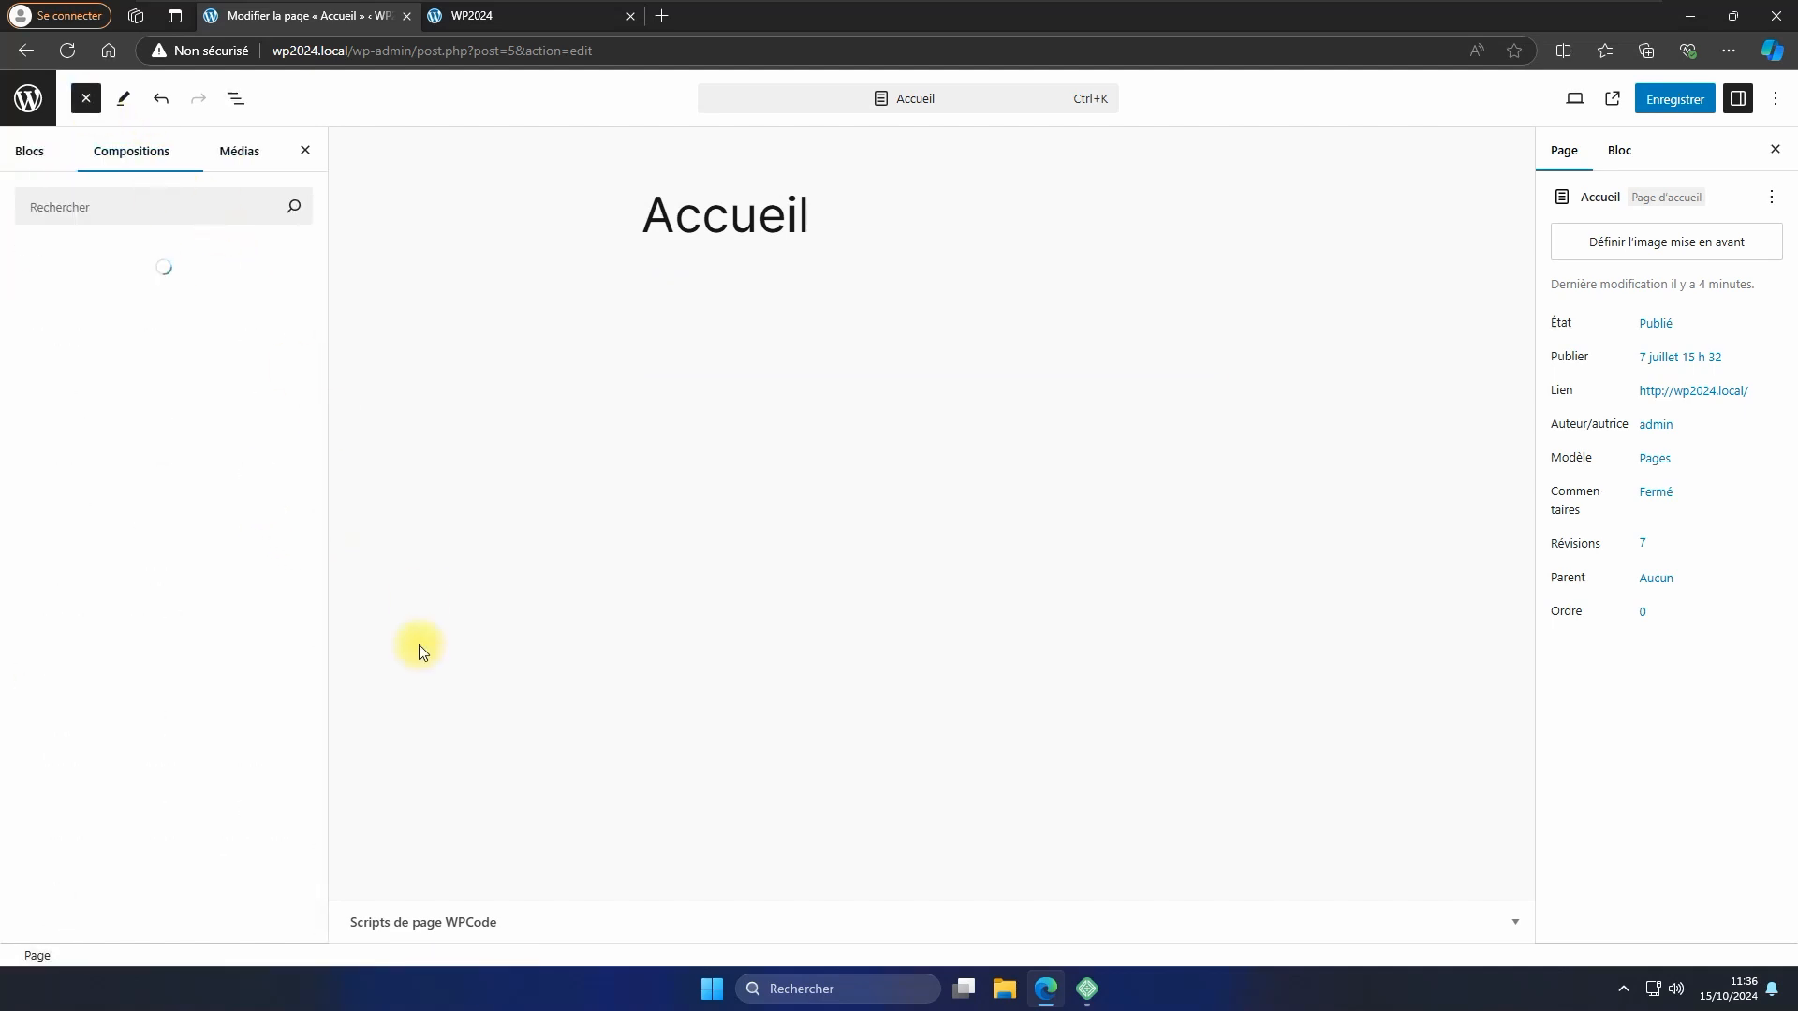
pyautogui.click(120, 297)
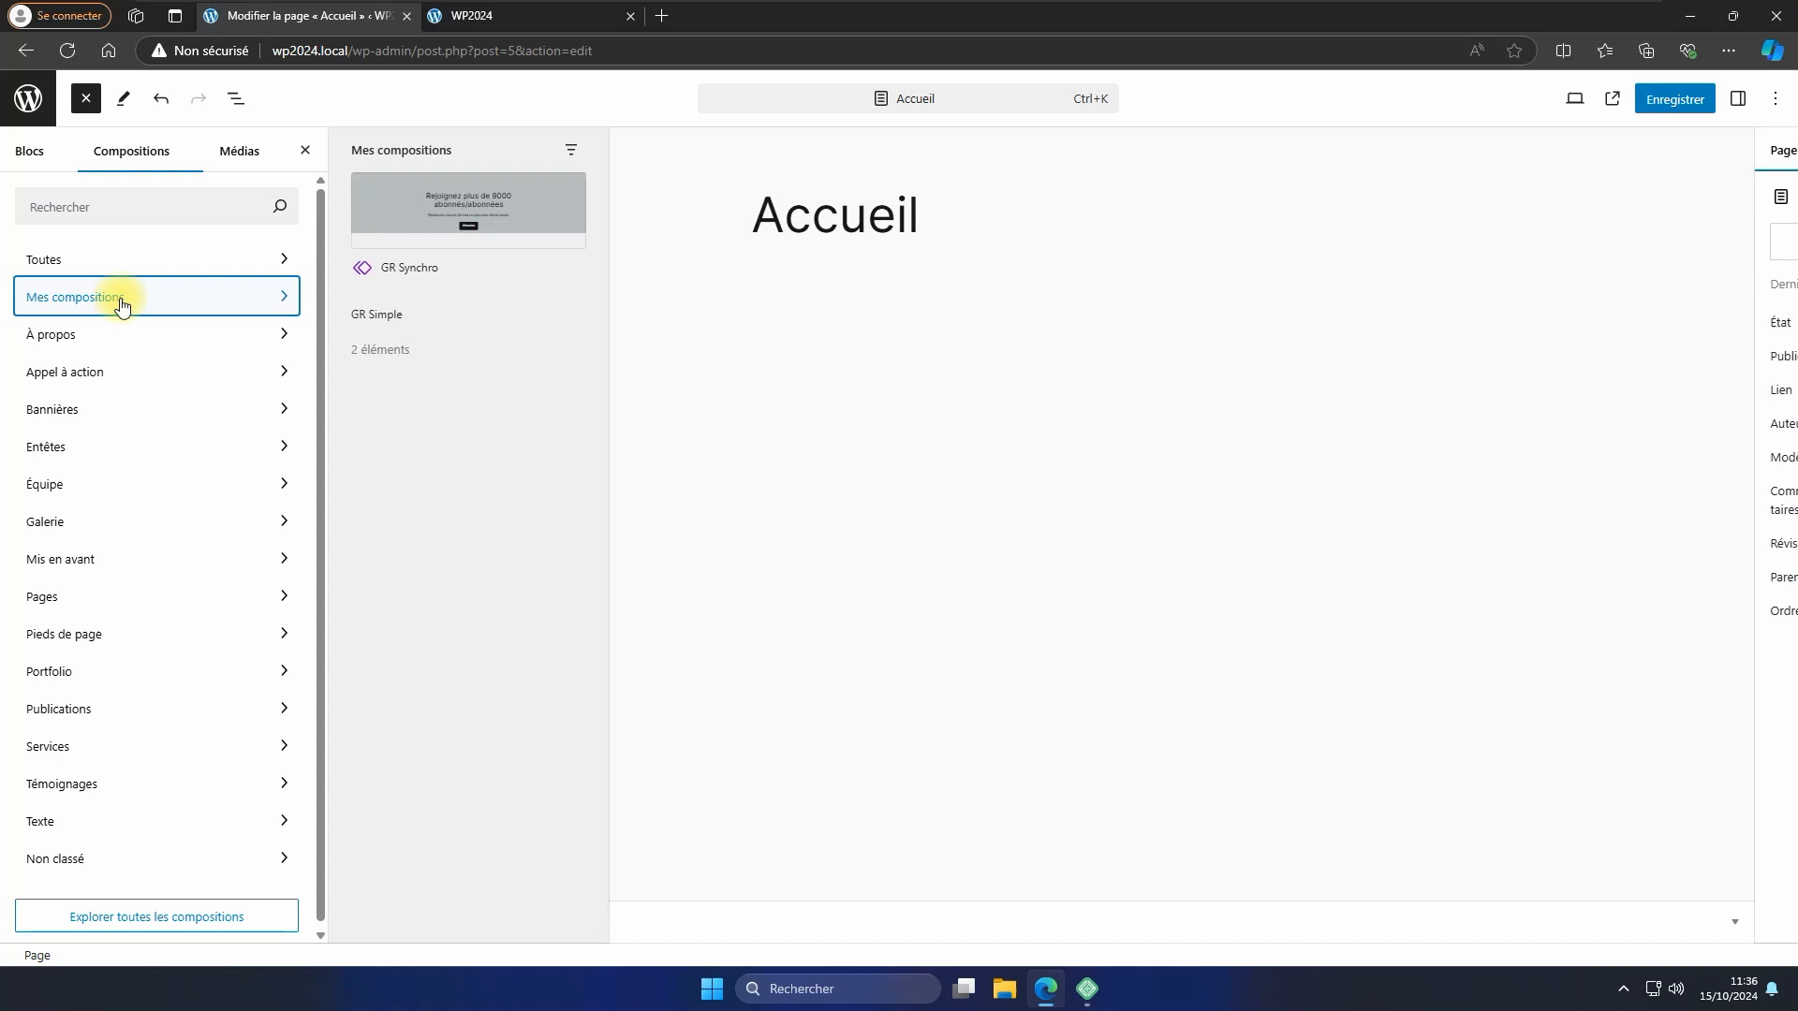
pyautogui.click(469, 217)
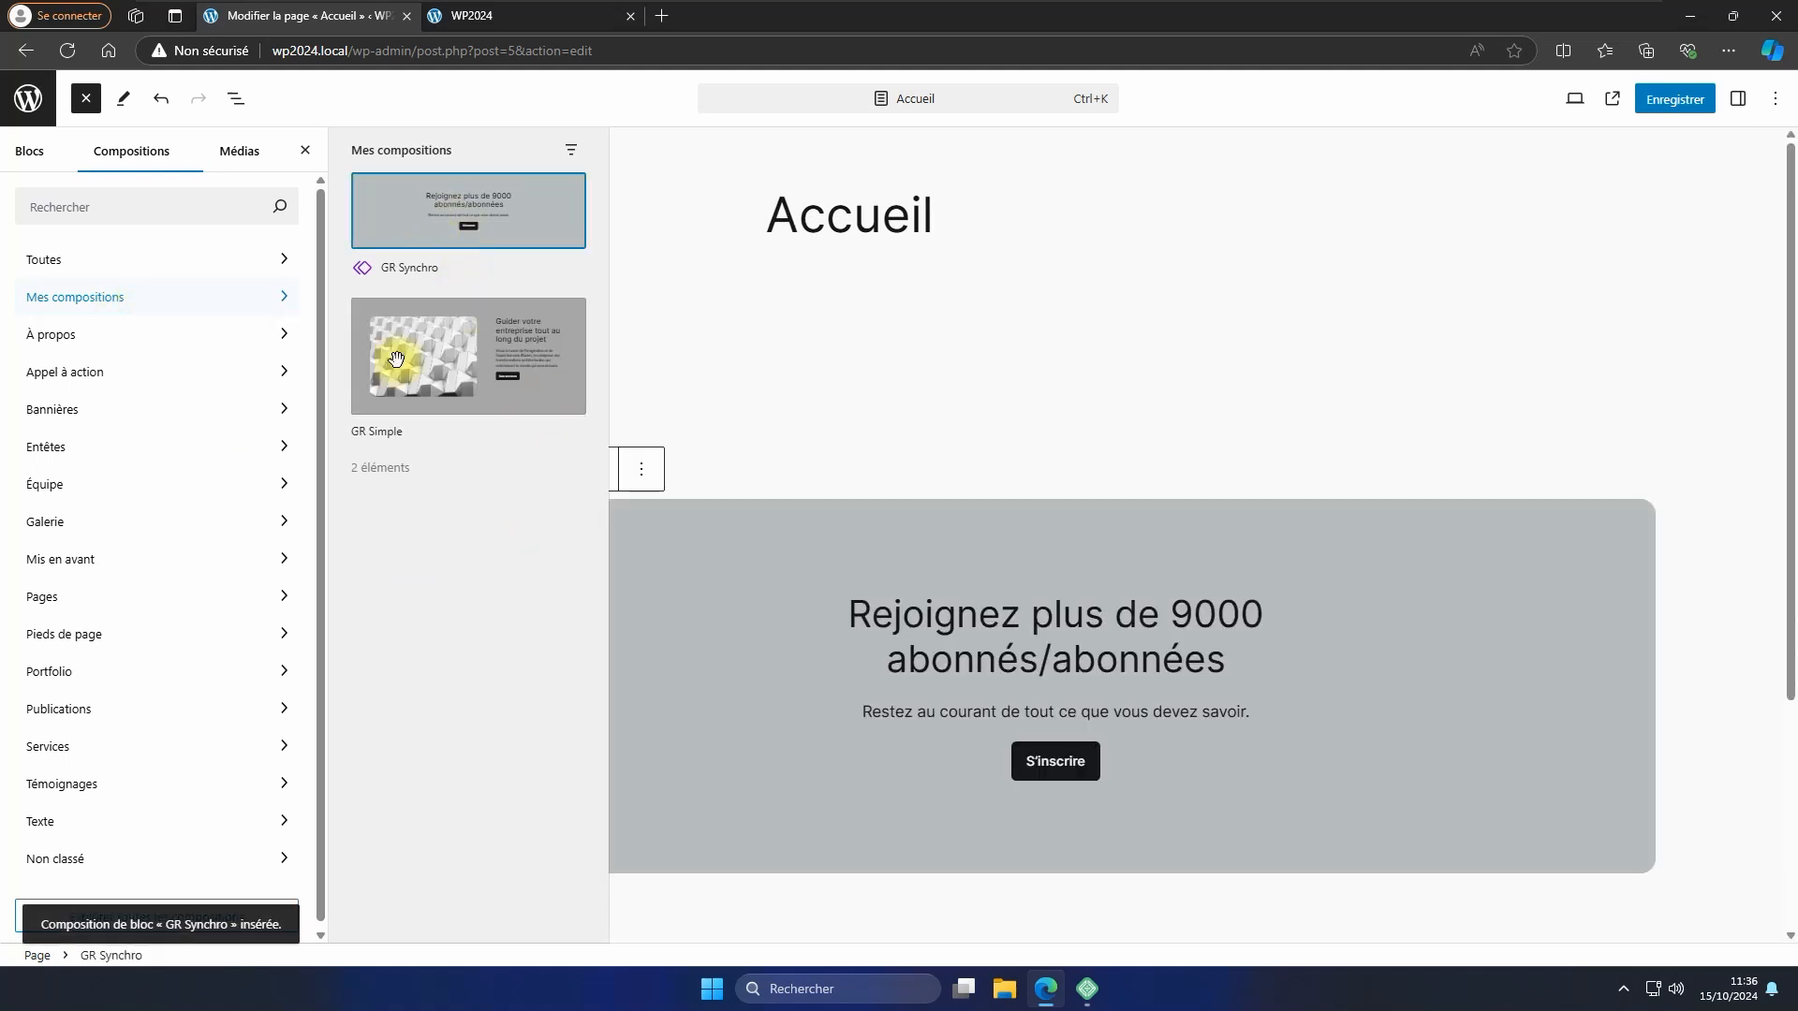
pyautogui.click(453, 354)
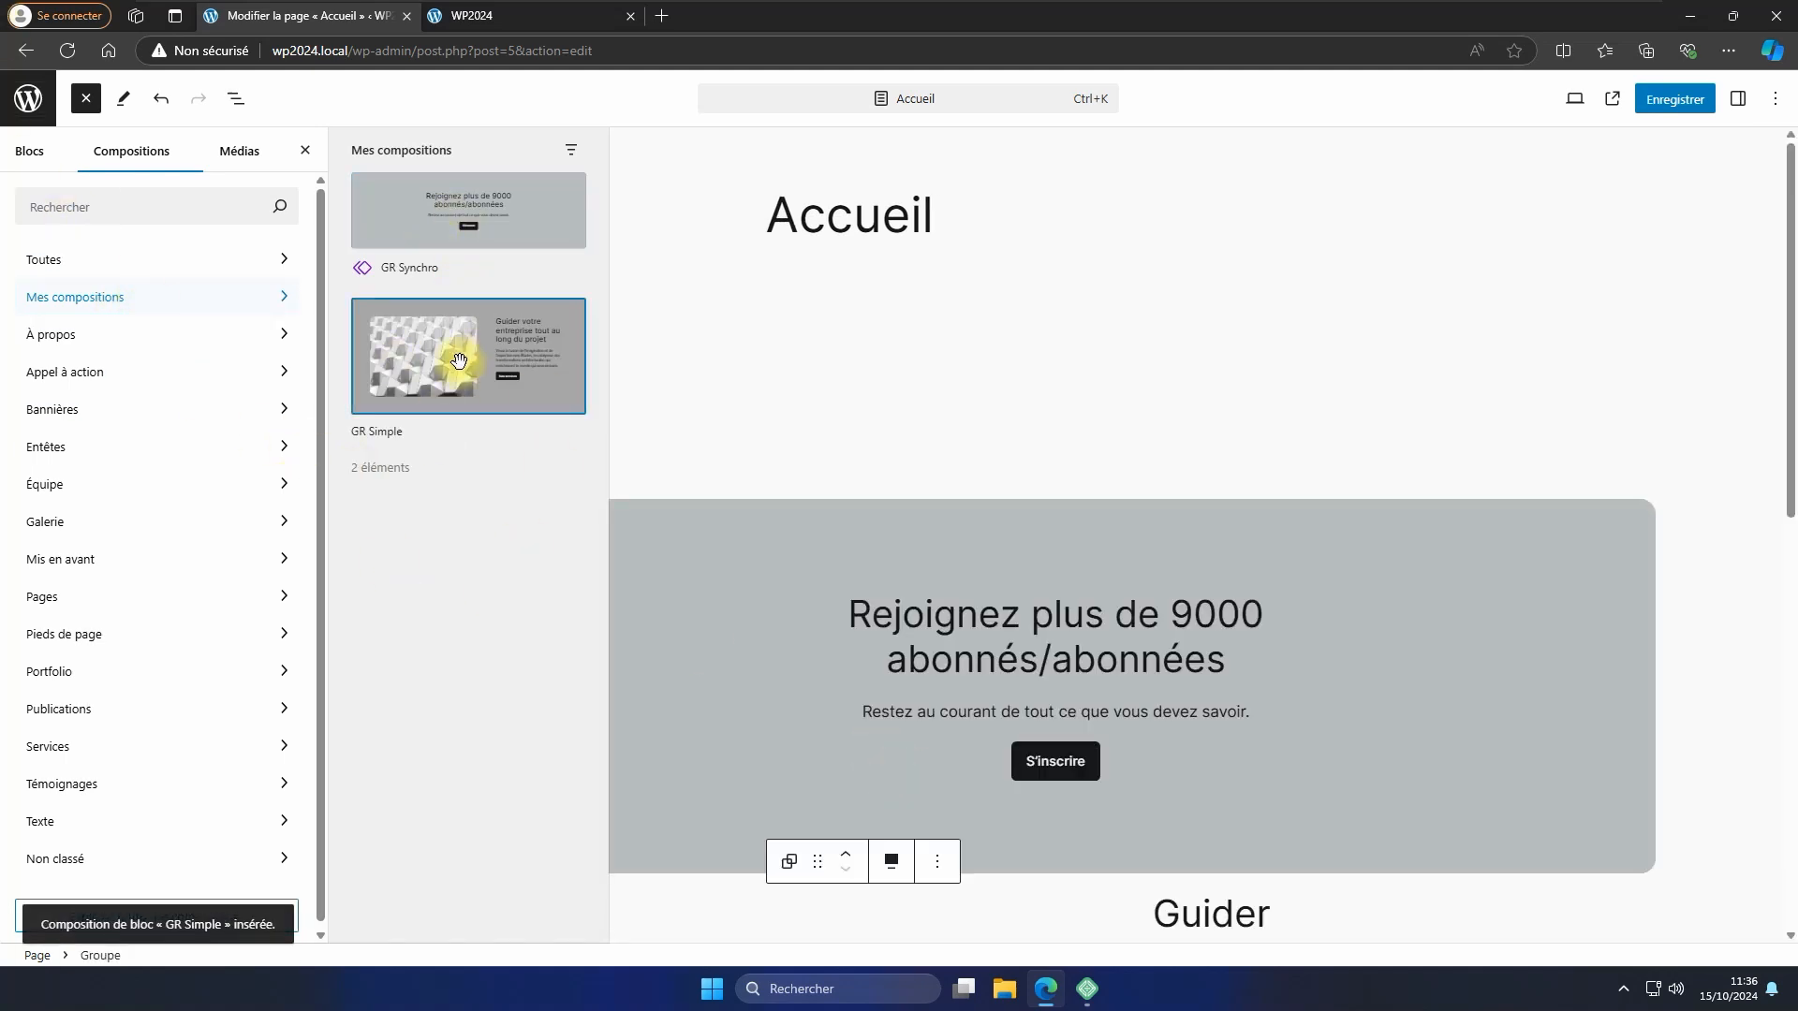
pyautogui.scroll(-4, 895, 847)
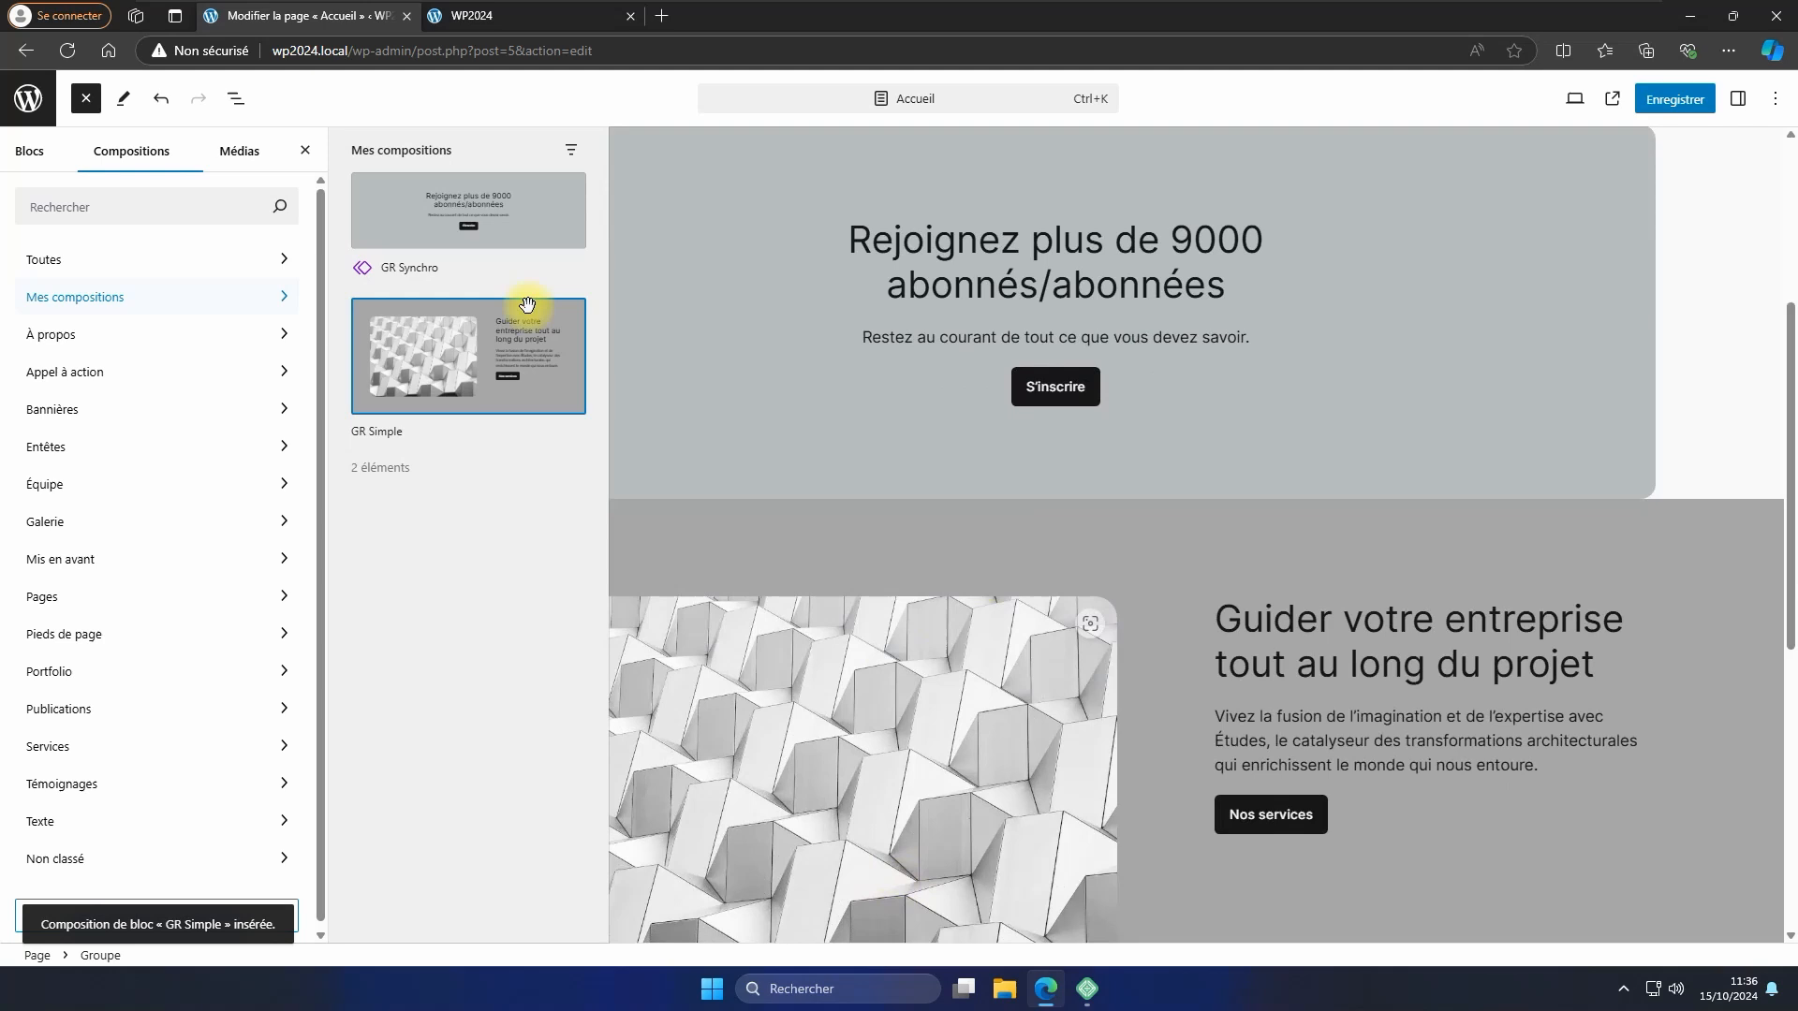
pyautogui.click(304, 152)
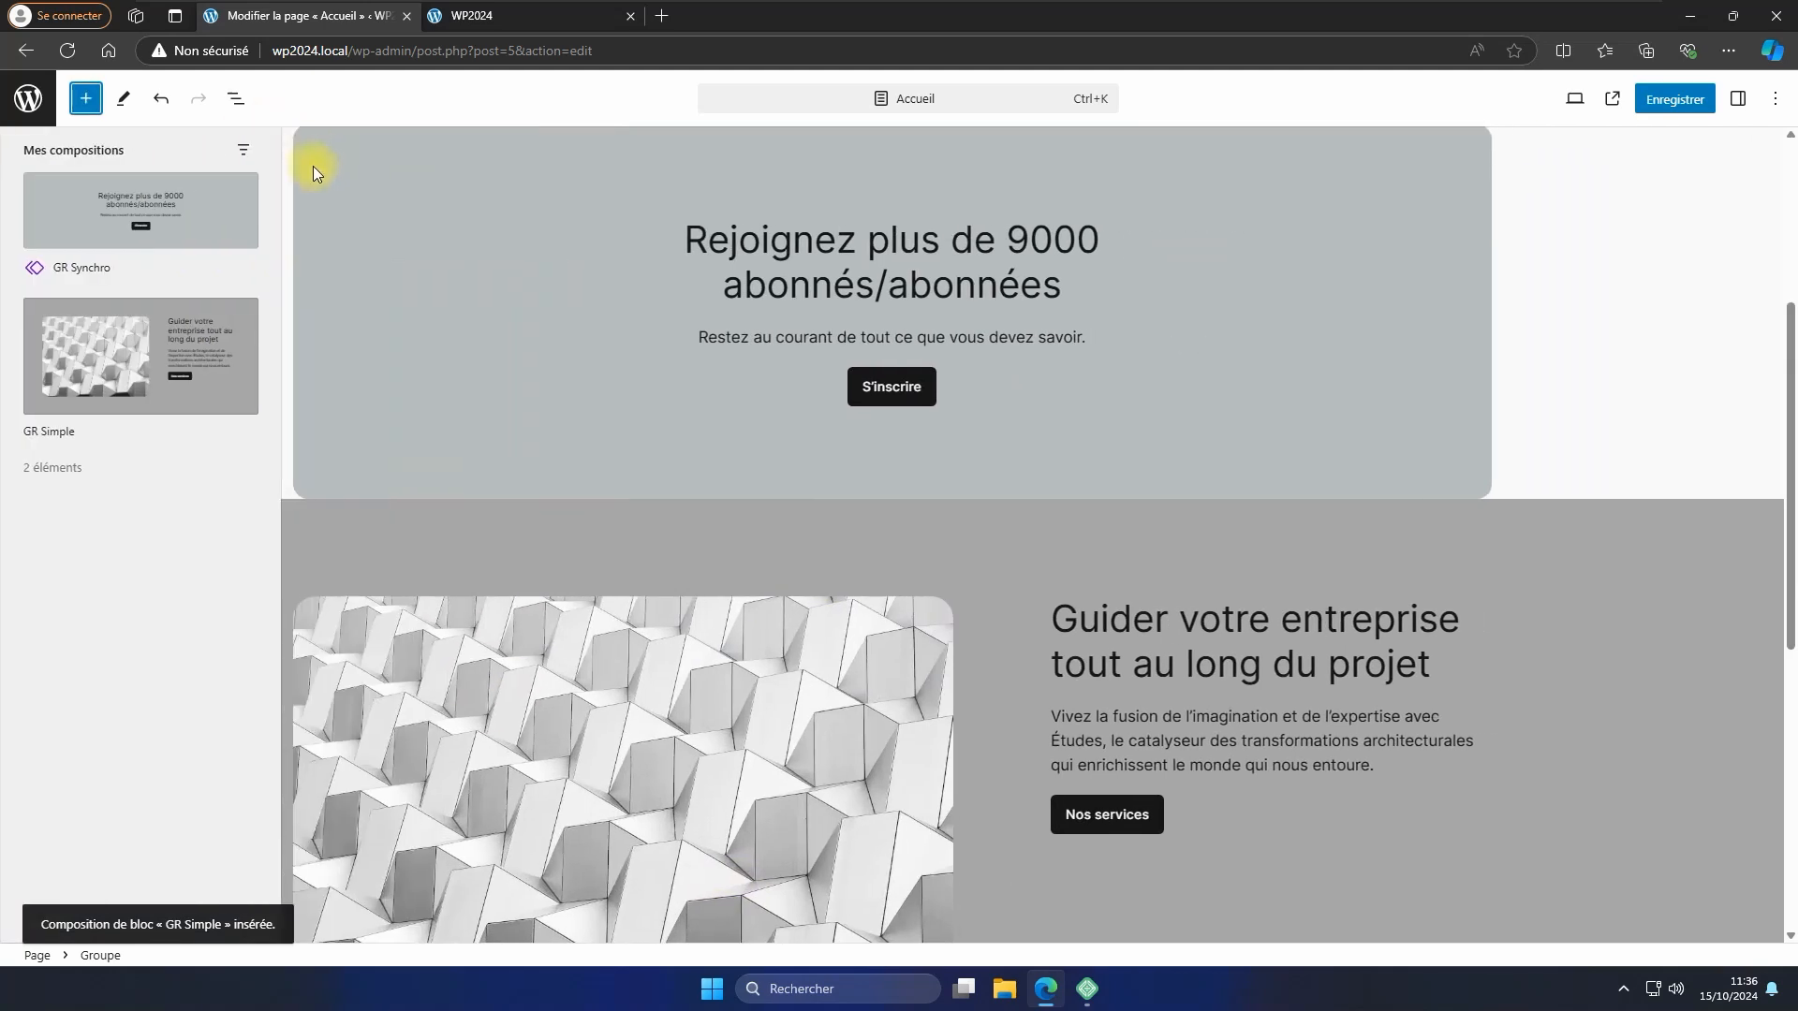
# Show the block list and move the GR Simple group up to the first position, above both Espacement blocks.
pyautogui.click(236, 98)
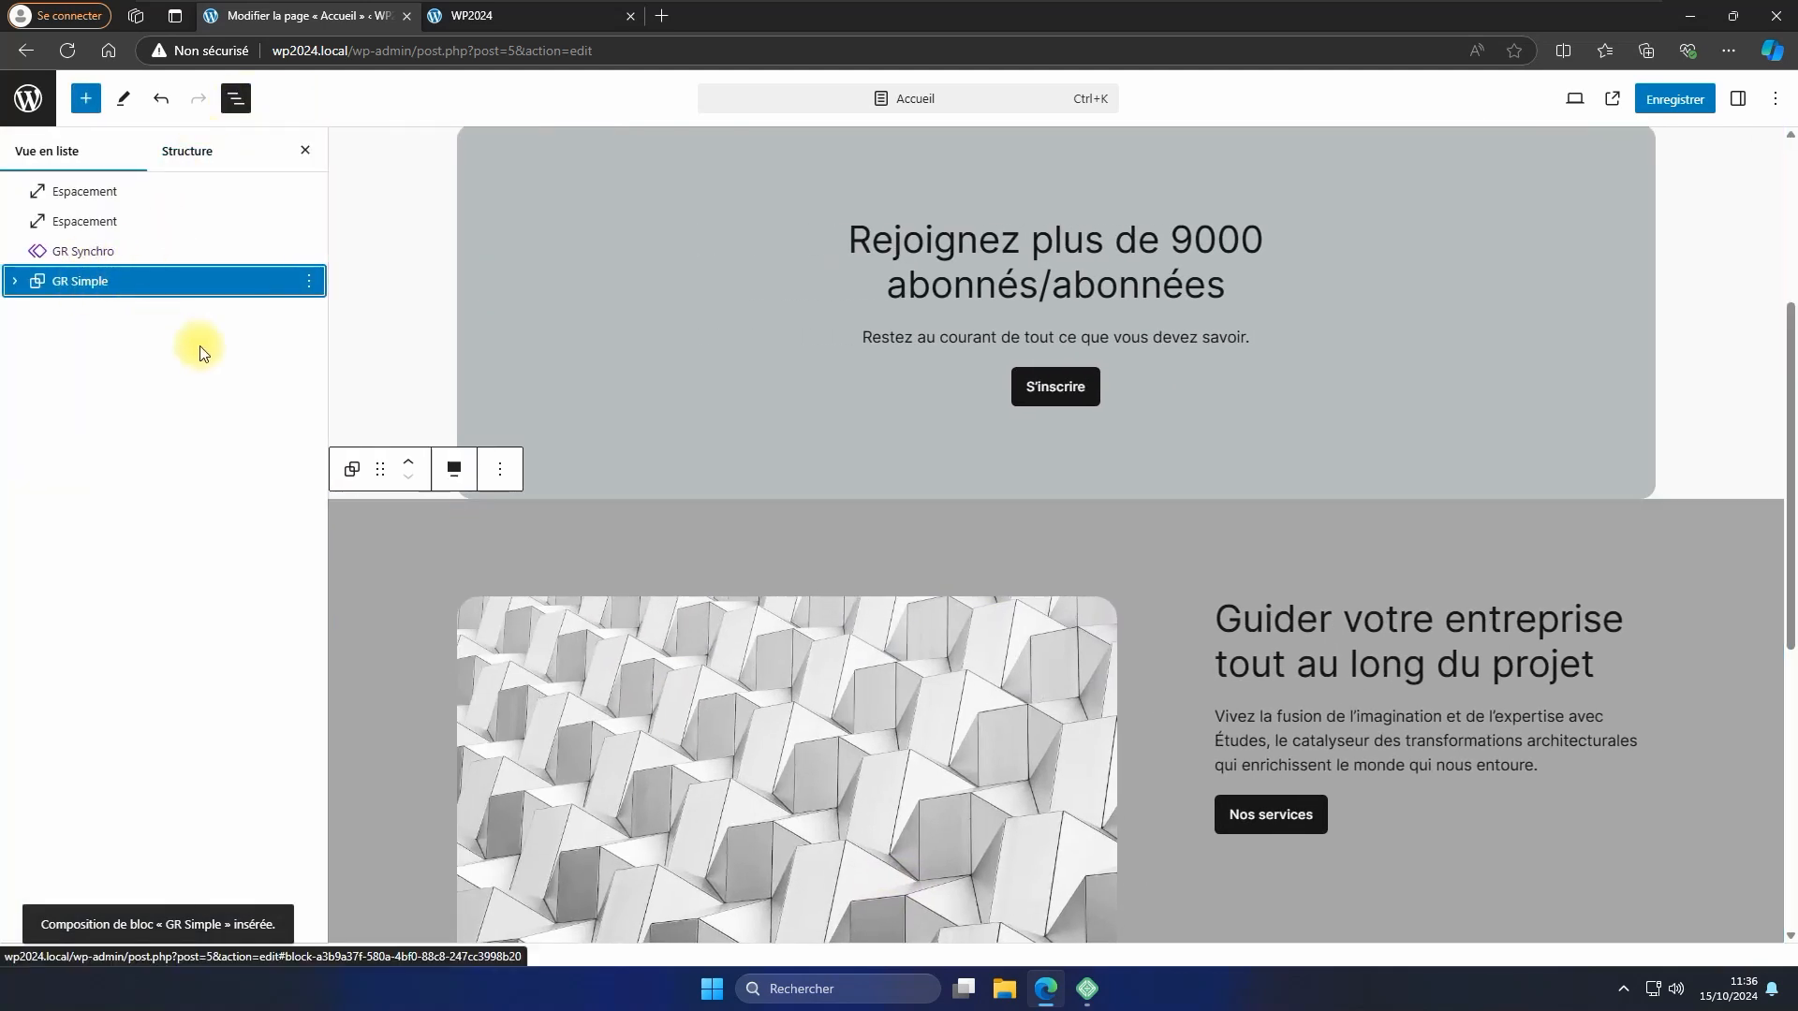
pyautogui.click(407, 459)
pyautogui.click(407, 473)
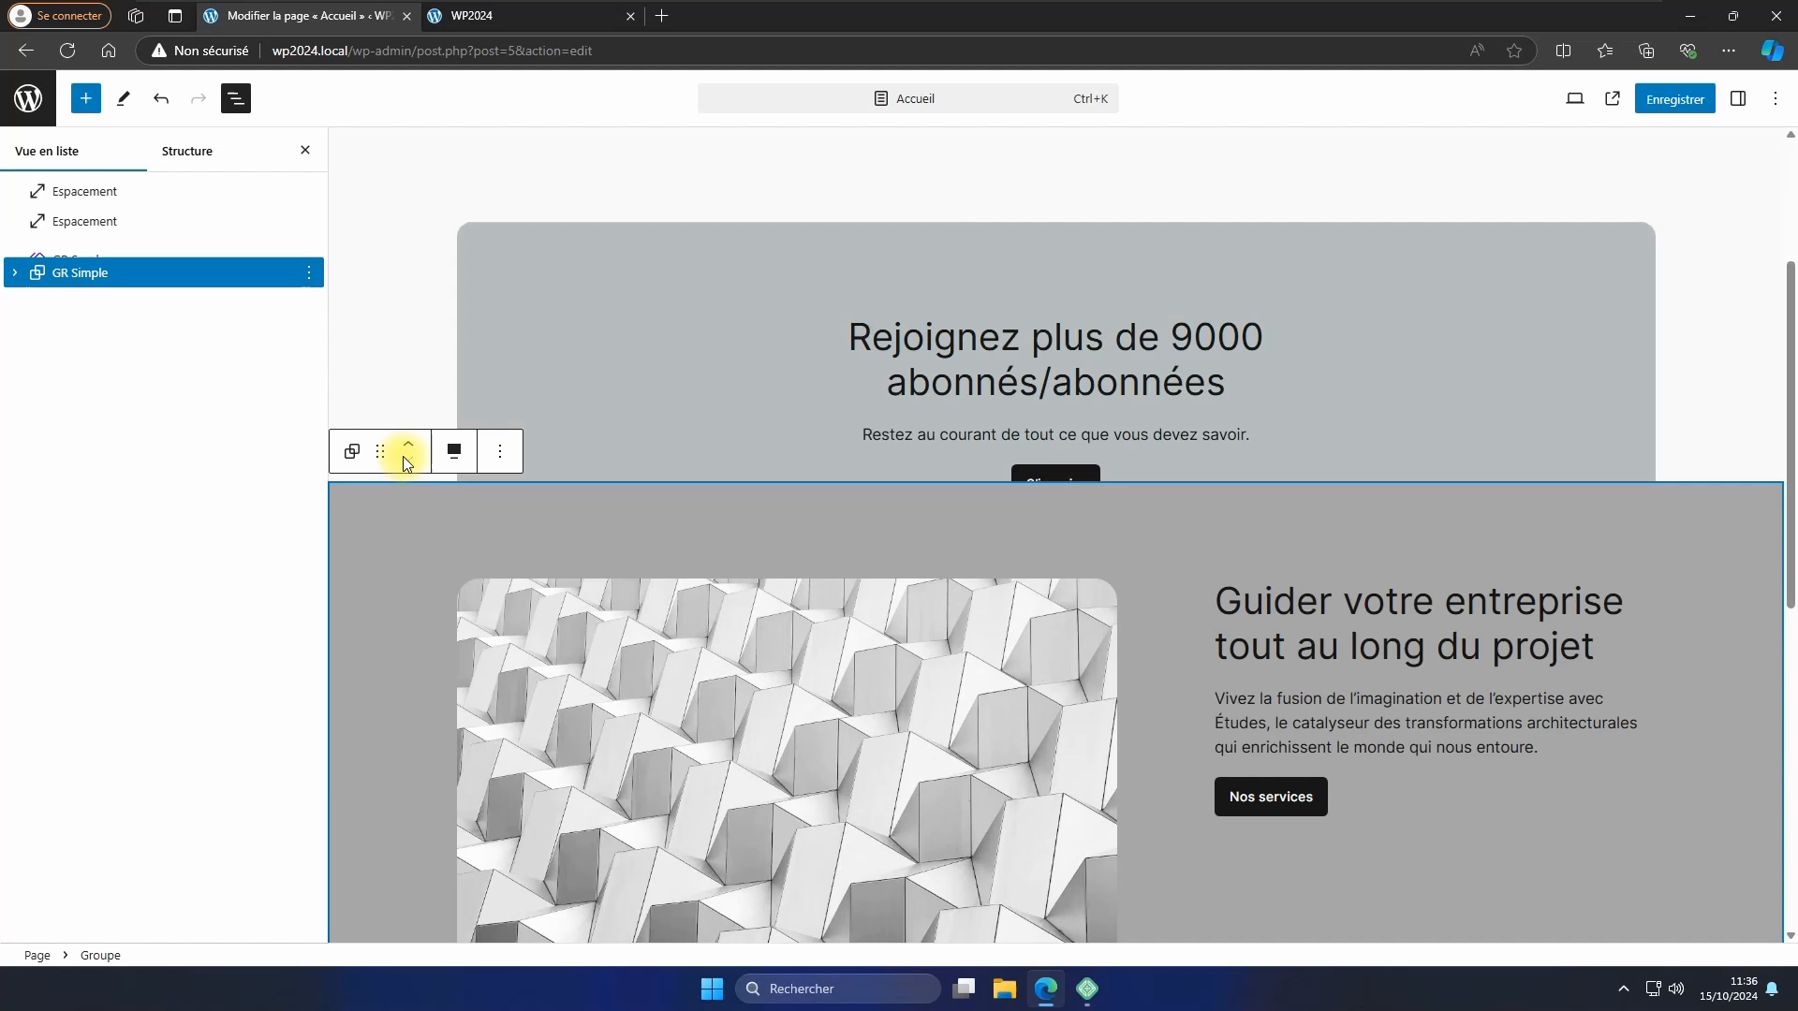
pyautogui.click(405, 447)
pyautogui.click(405, 447)
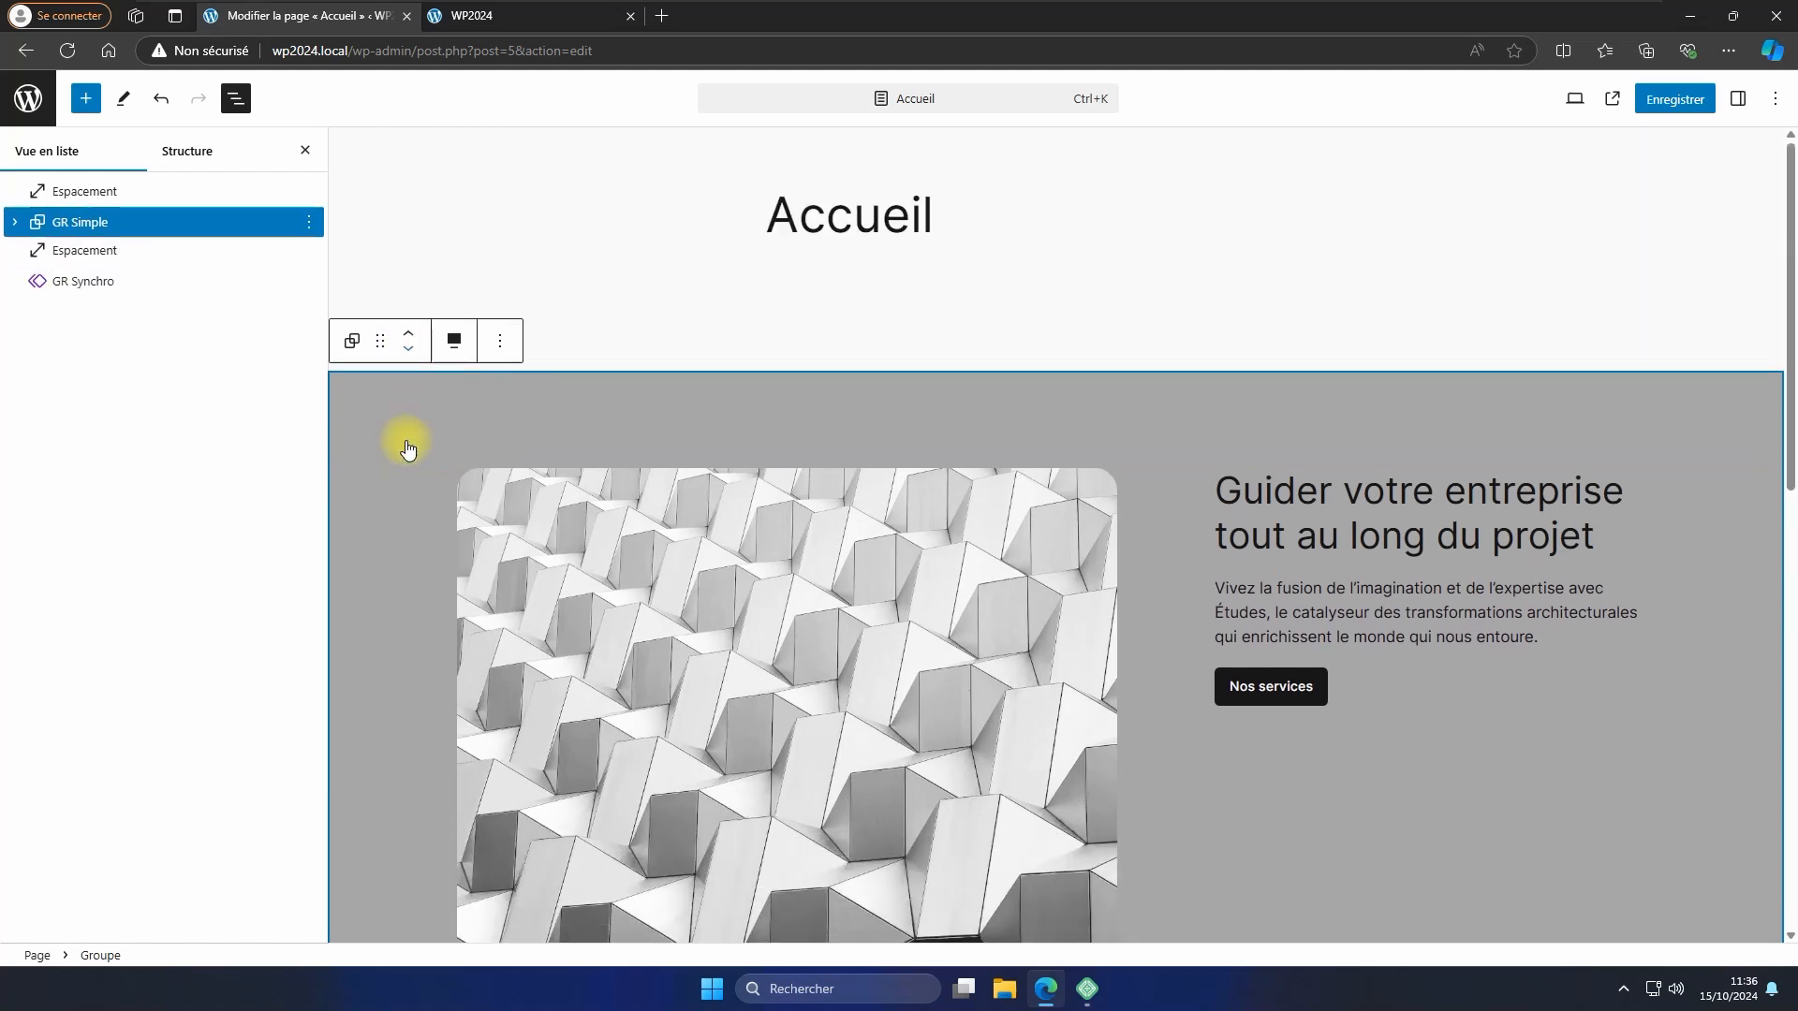
pyautogui.click(412, 338)
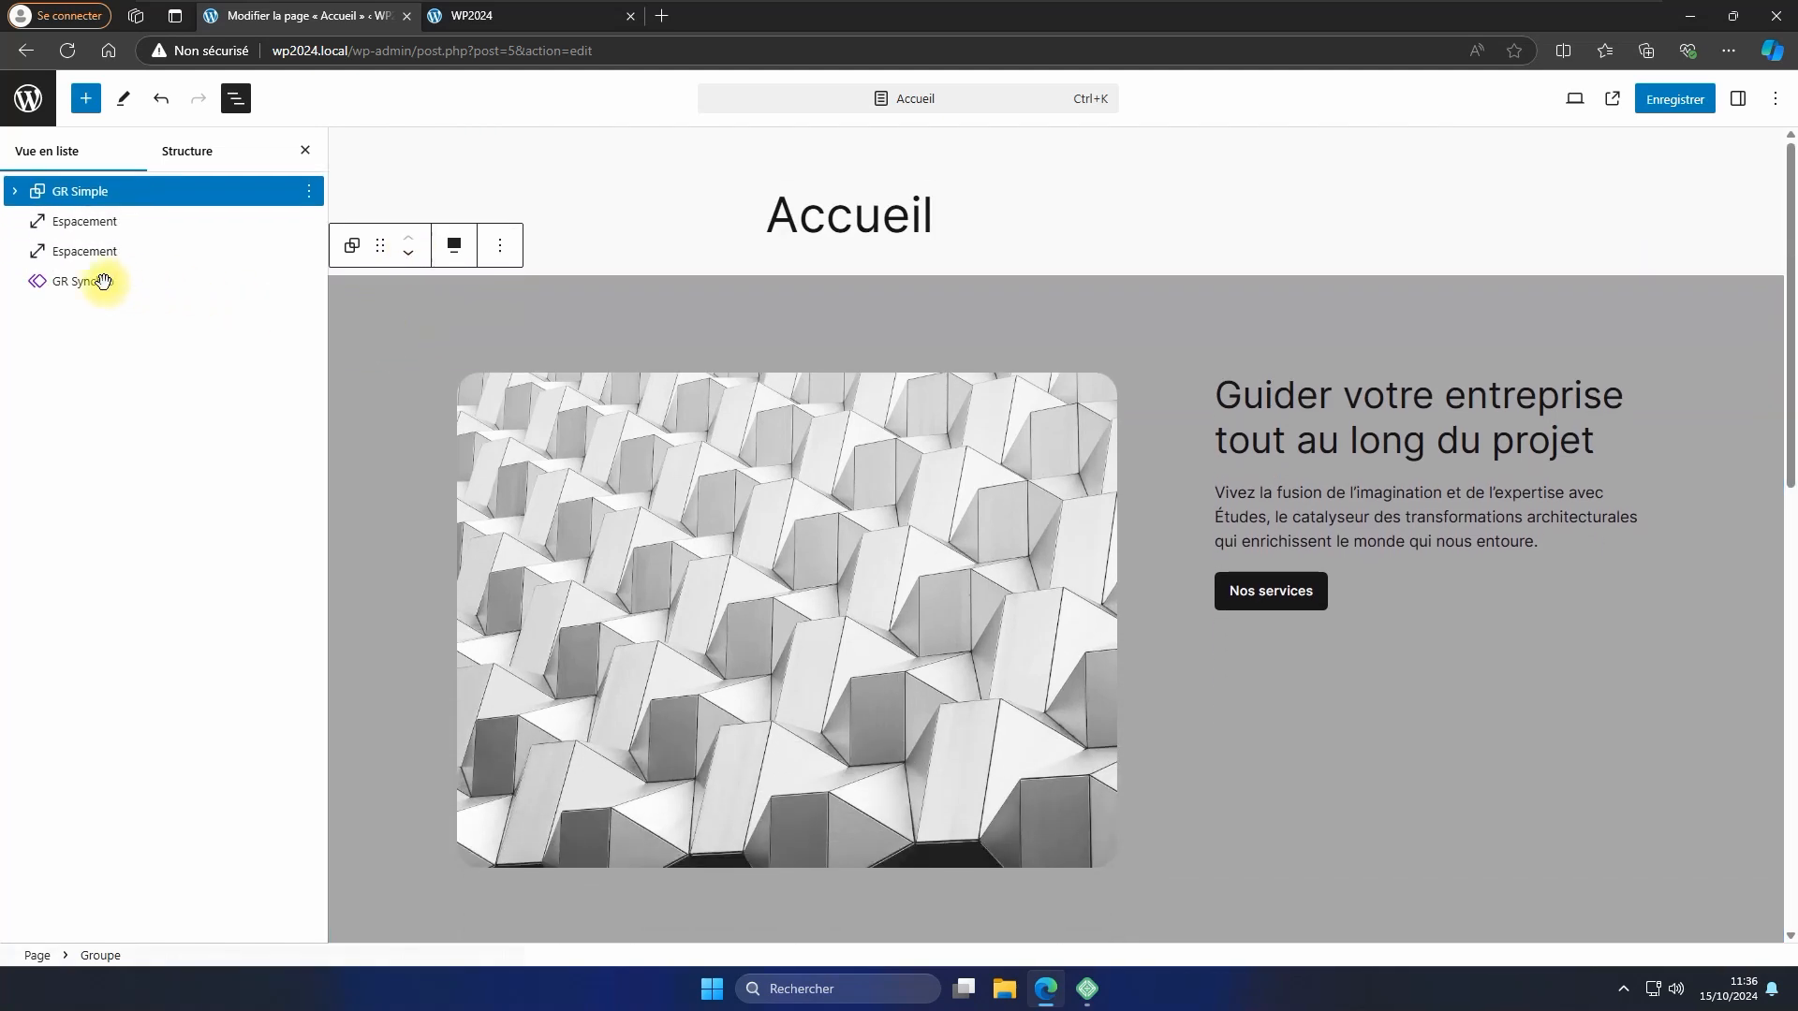